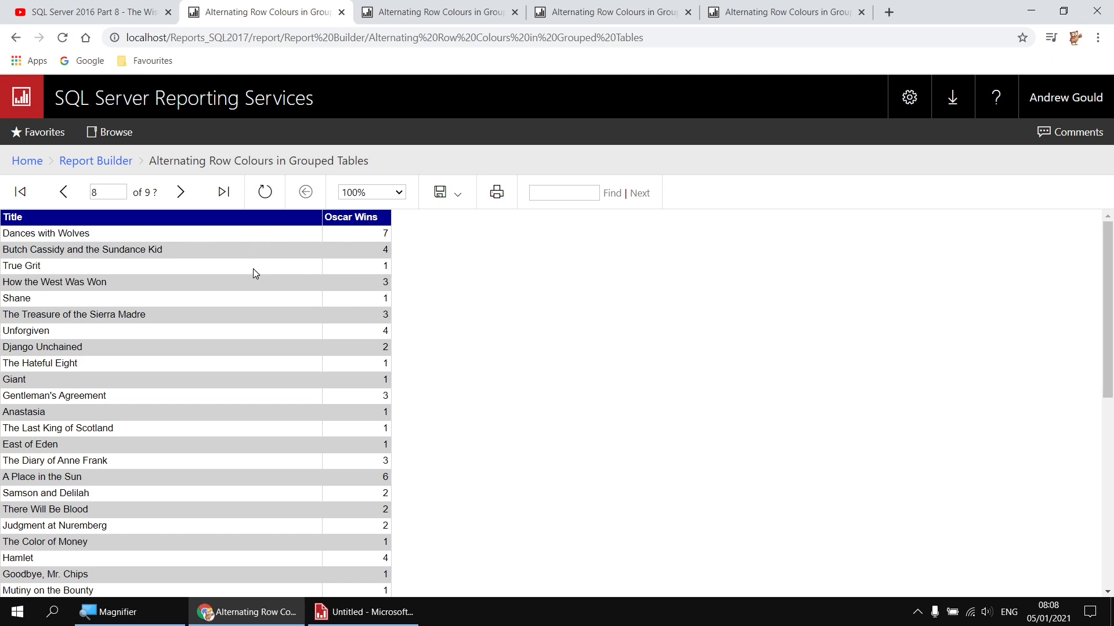
- Look through the example reports with alternating row colours and the video page for the Wise Owl Movies database
click(432, 19)
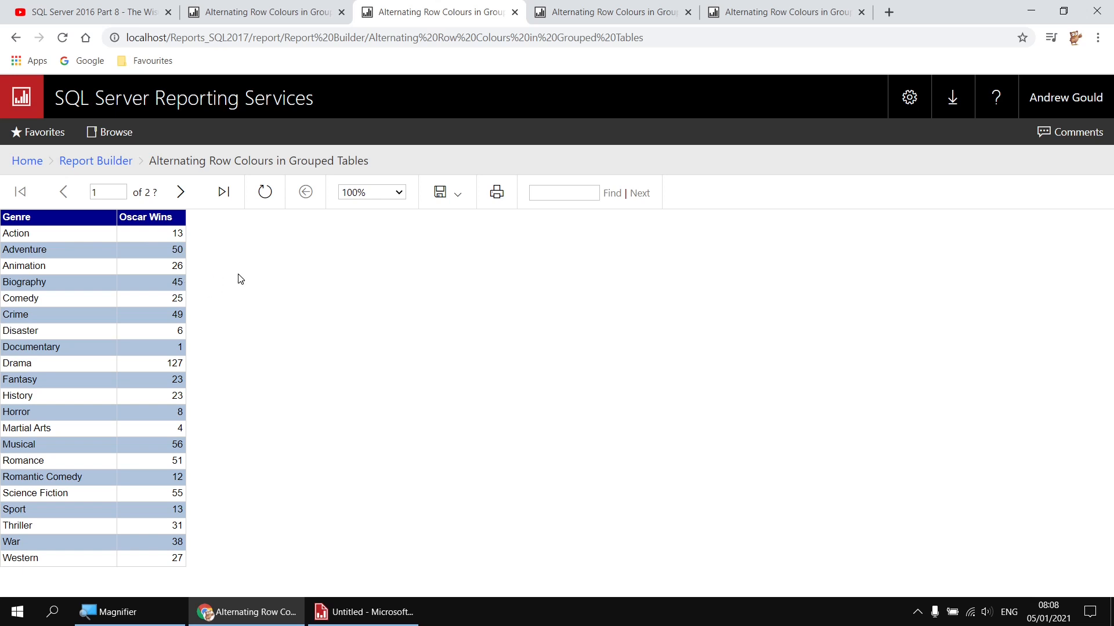
click(572, 17)
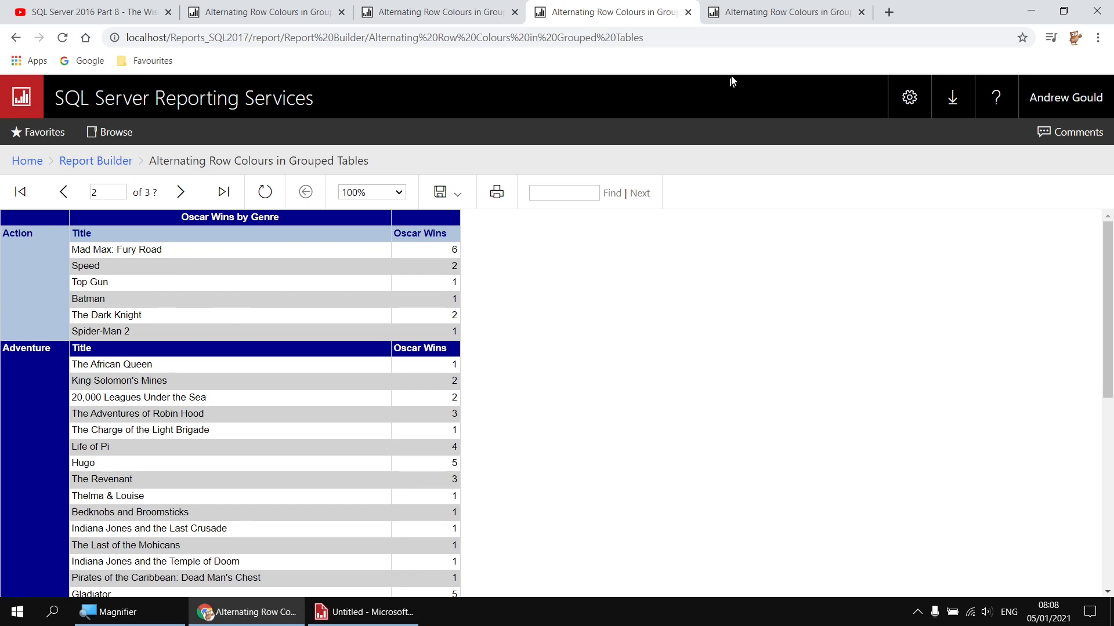
click(773, 13)
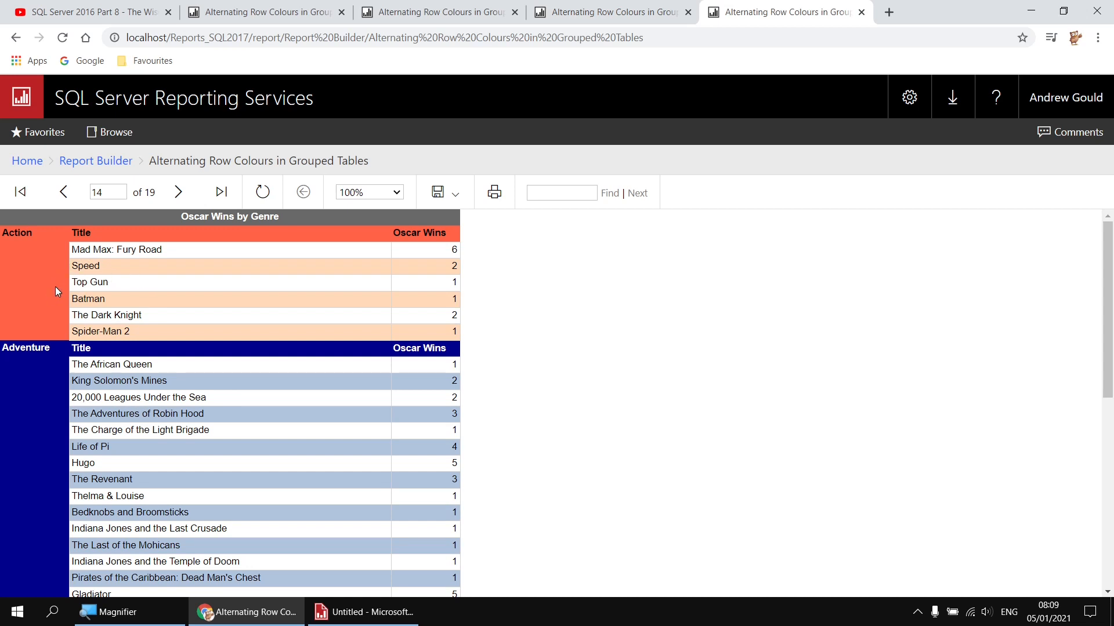
click(76, 18)
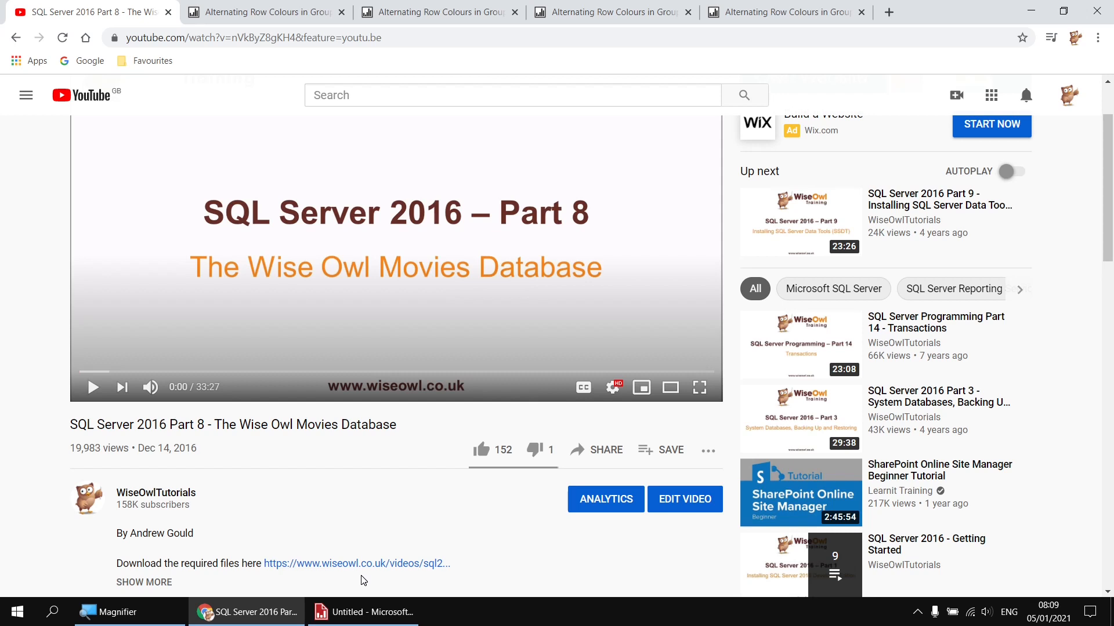
- Switch to Report Builder and add a data source named Movies, using an embedded connection of type Microsoft SQL Server
click(362, 613)
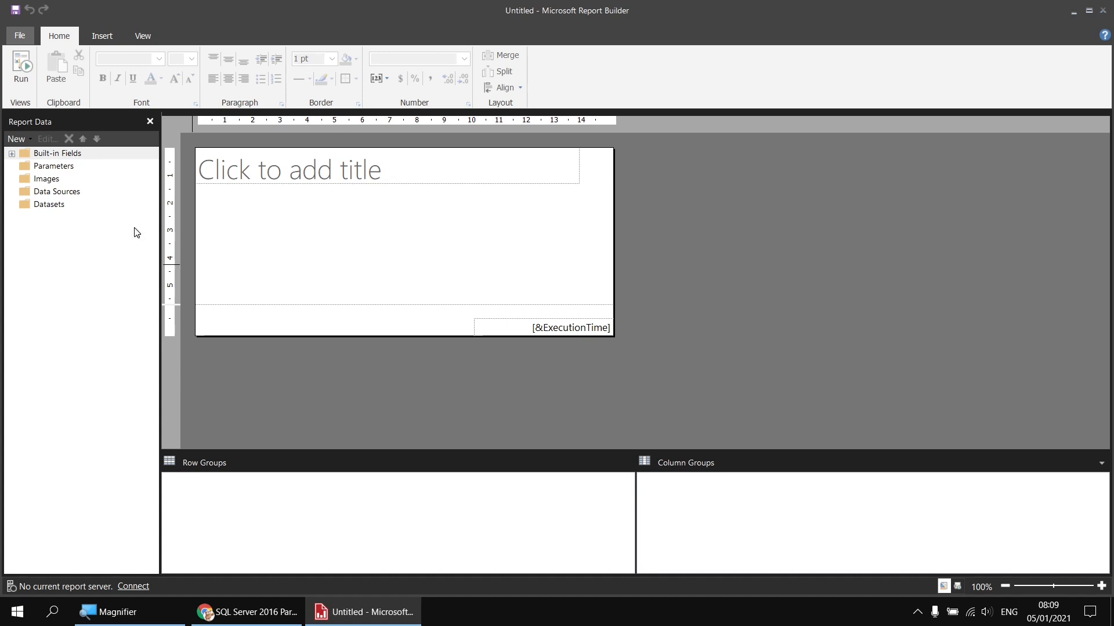
right_click(84, 193)
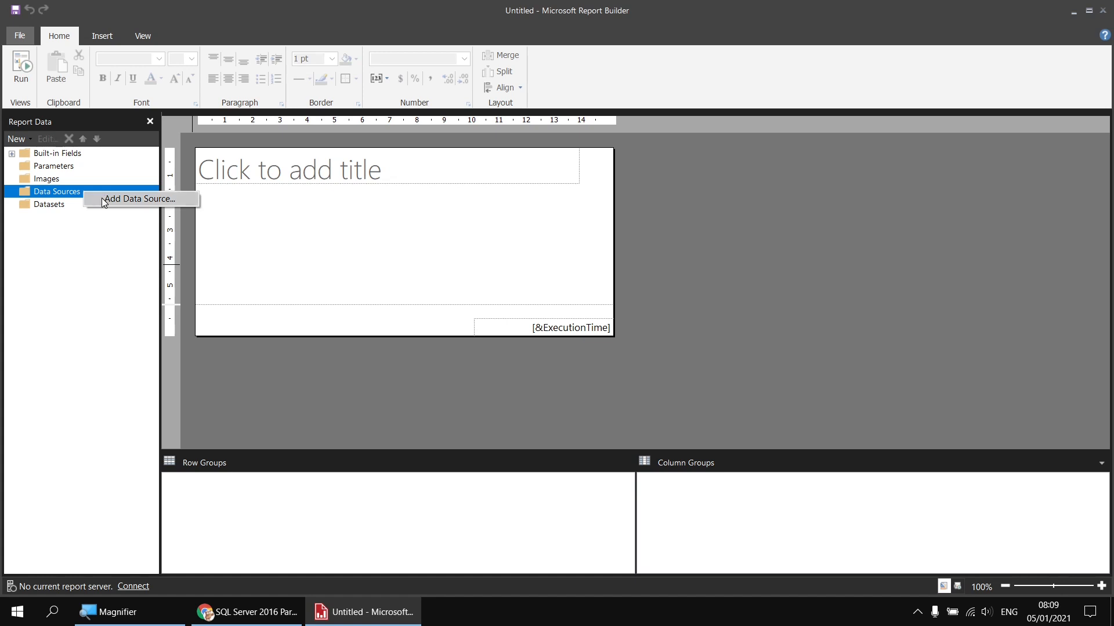
click(105, 199)
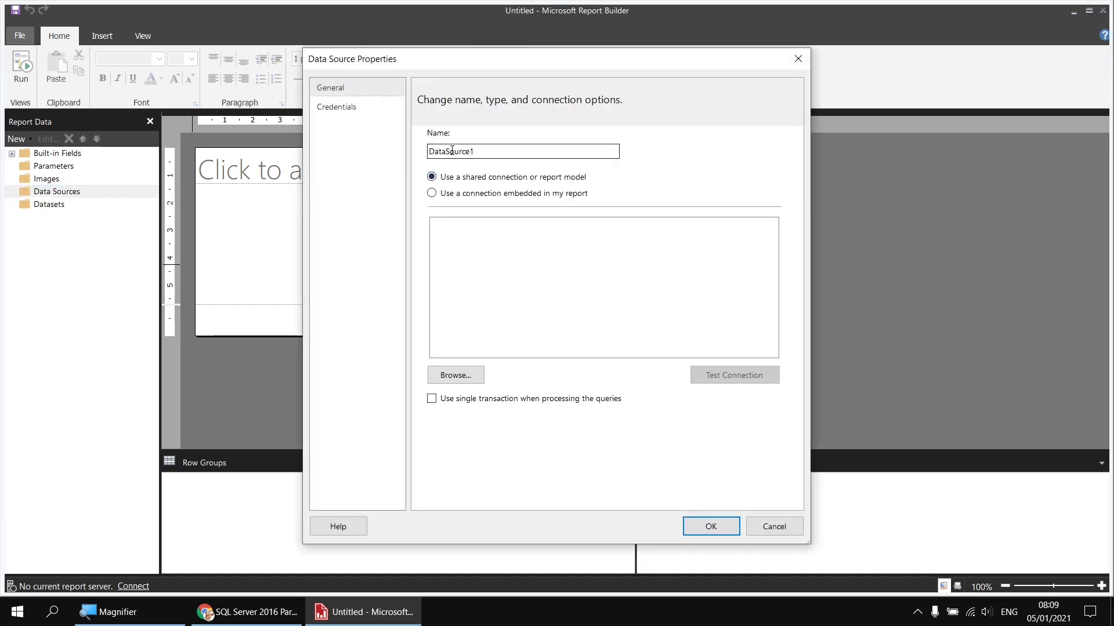
double_click(451, 150)
text(Movies)
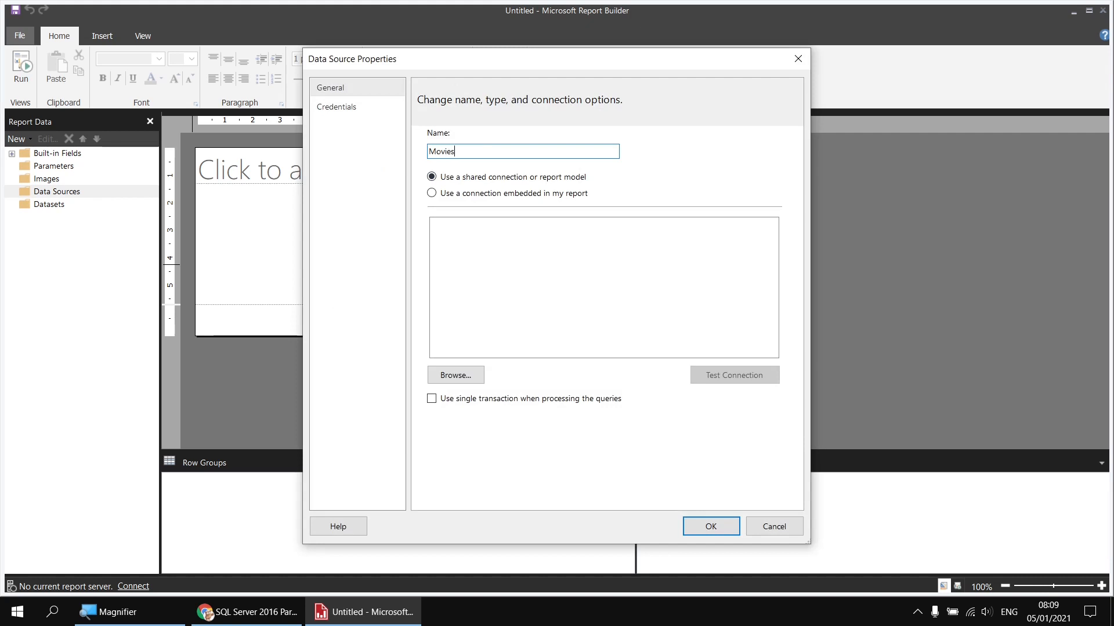
click(481, 195)
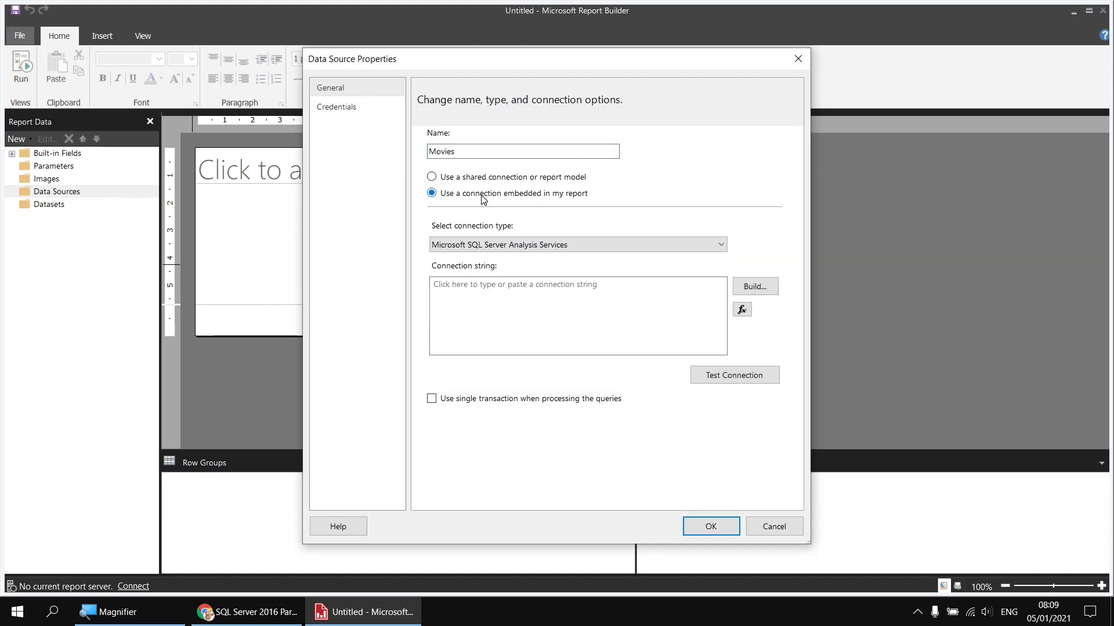
click(501, 251)
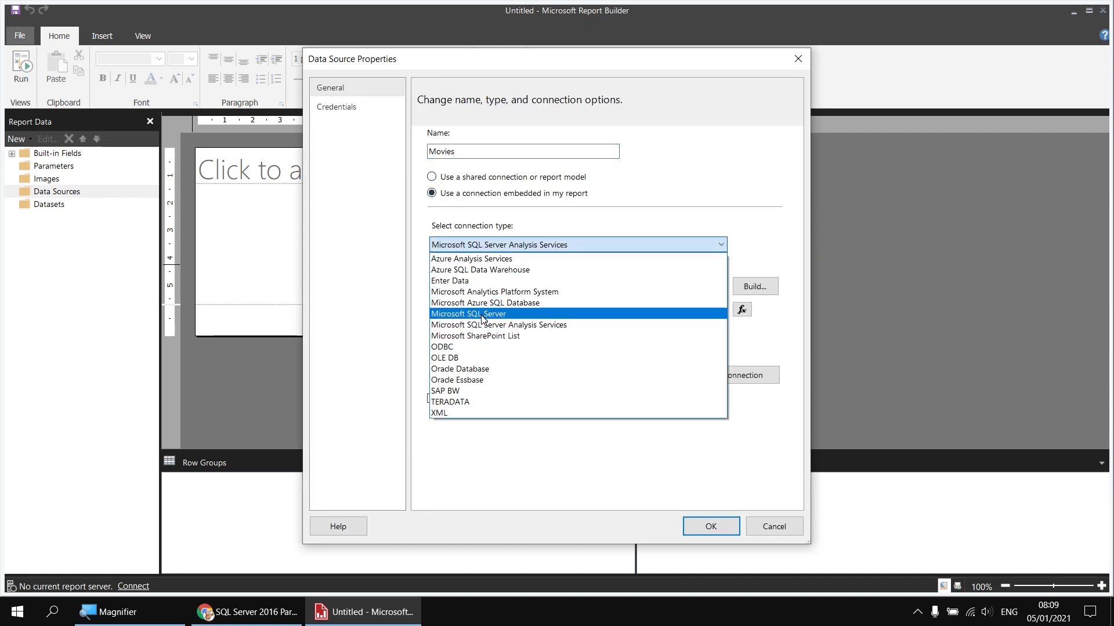
click(484, 315)
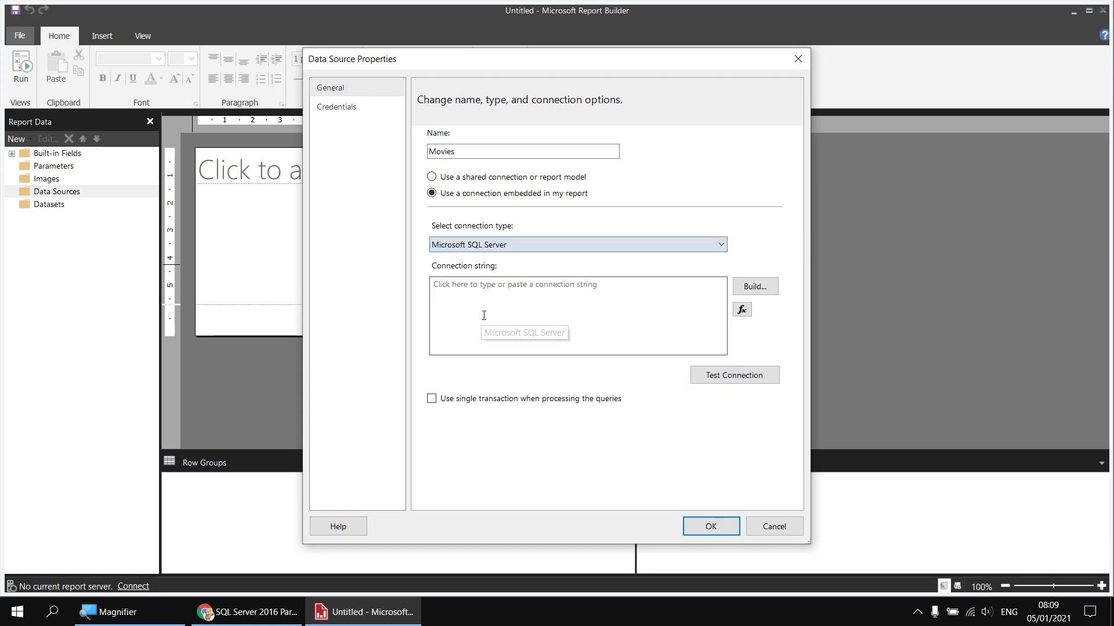
- Build the data source's connection to the Movies database on server .\sql2017 and save the data source
click(755, 287)
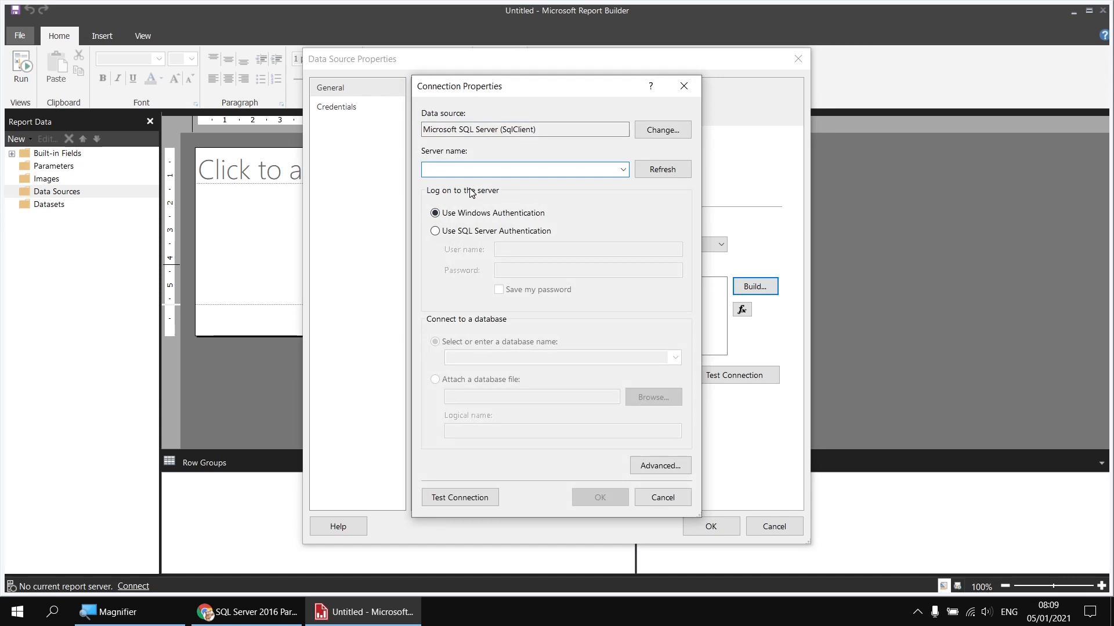
text(.\)
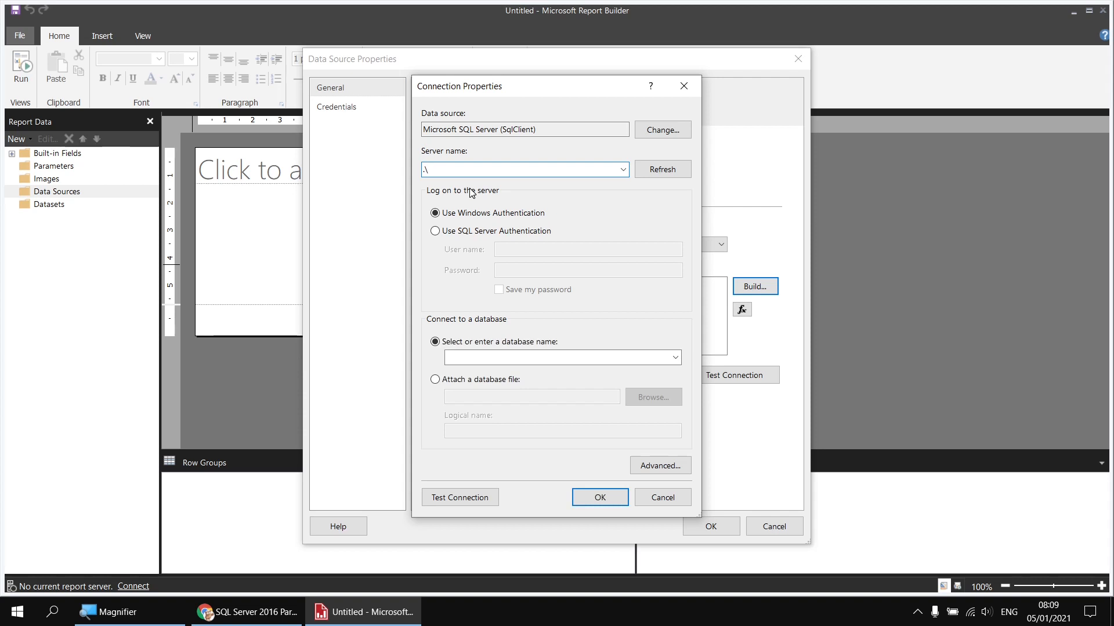
text(sql2017)
click(674, 358)
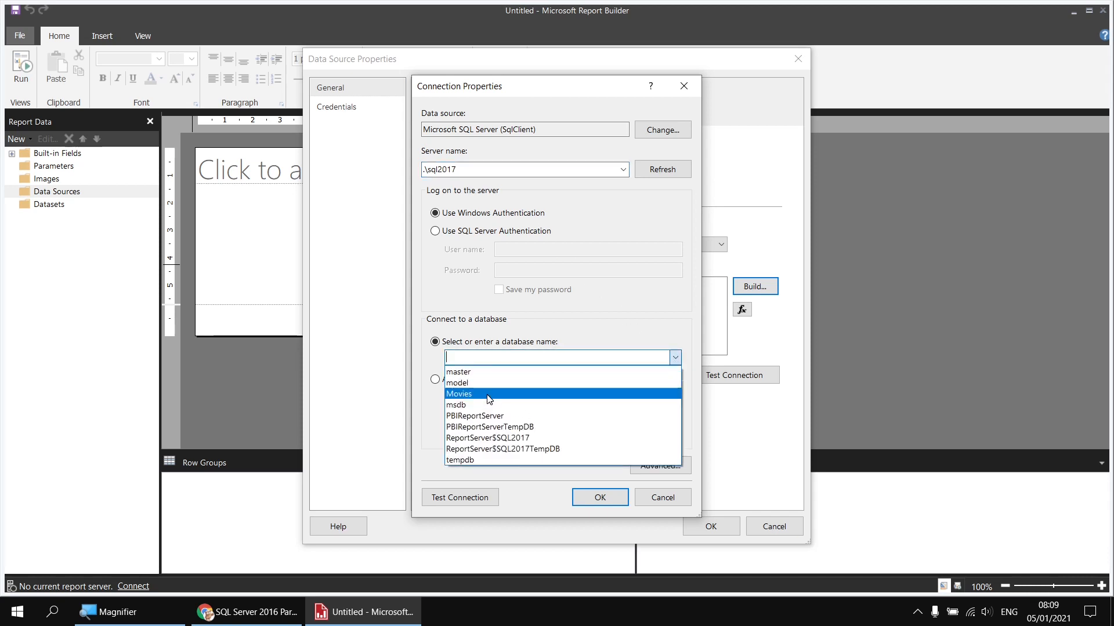
click(489, 399)
click(600, 497)
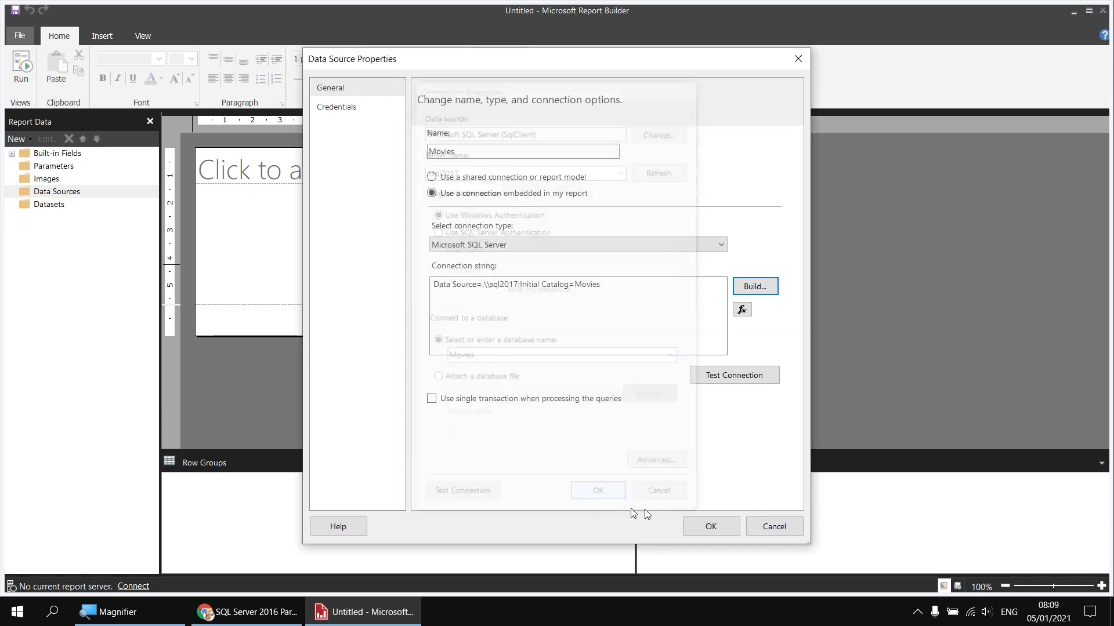
click(711, 526)
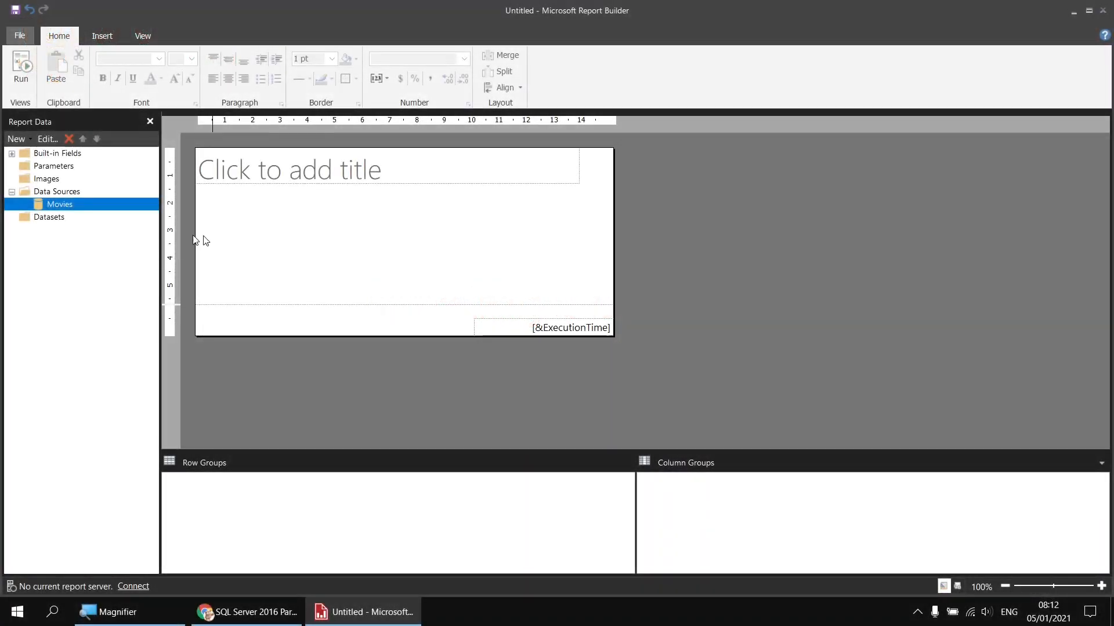
- Add a dataset named Films to the Movies data source and open the Query Designer for it
right_click(87, 207)
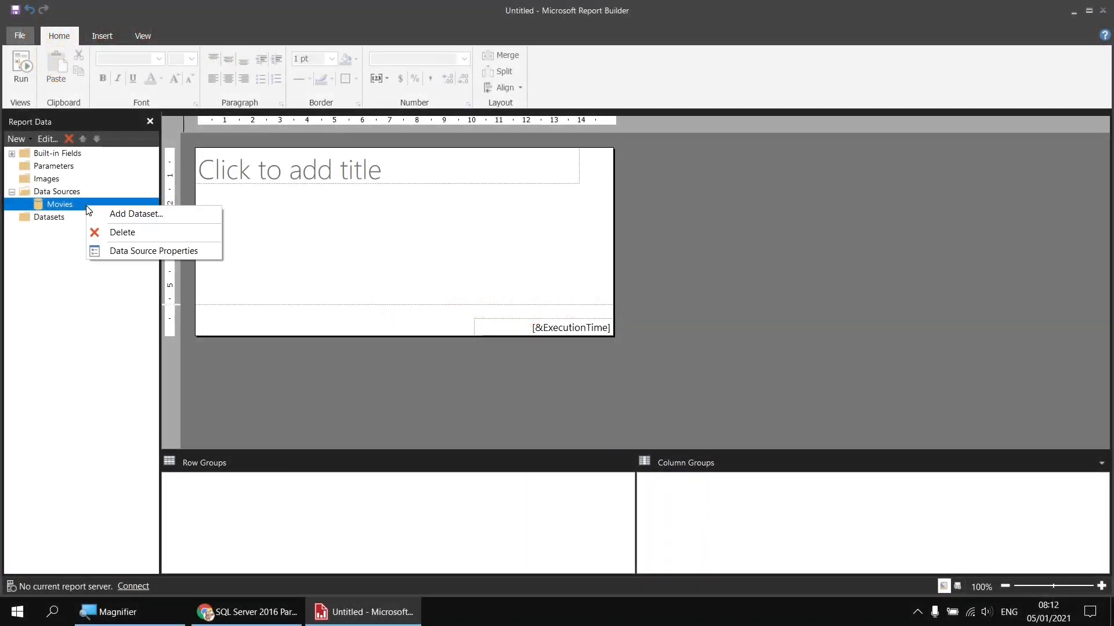
click(107, 214)
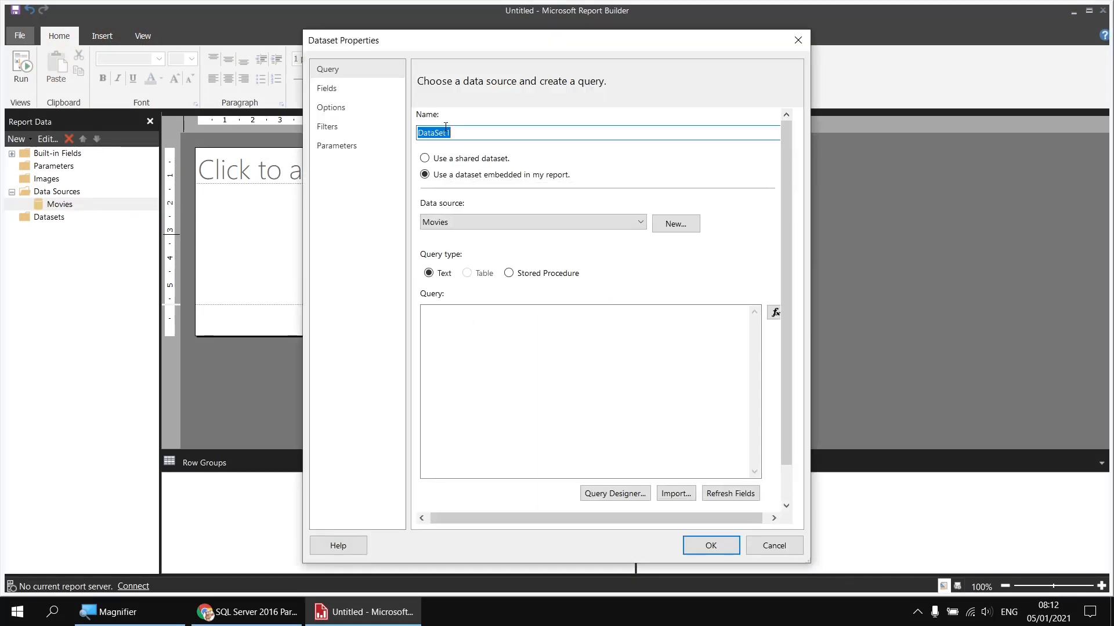
text(Films)
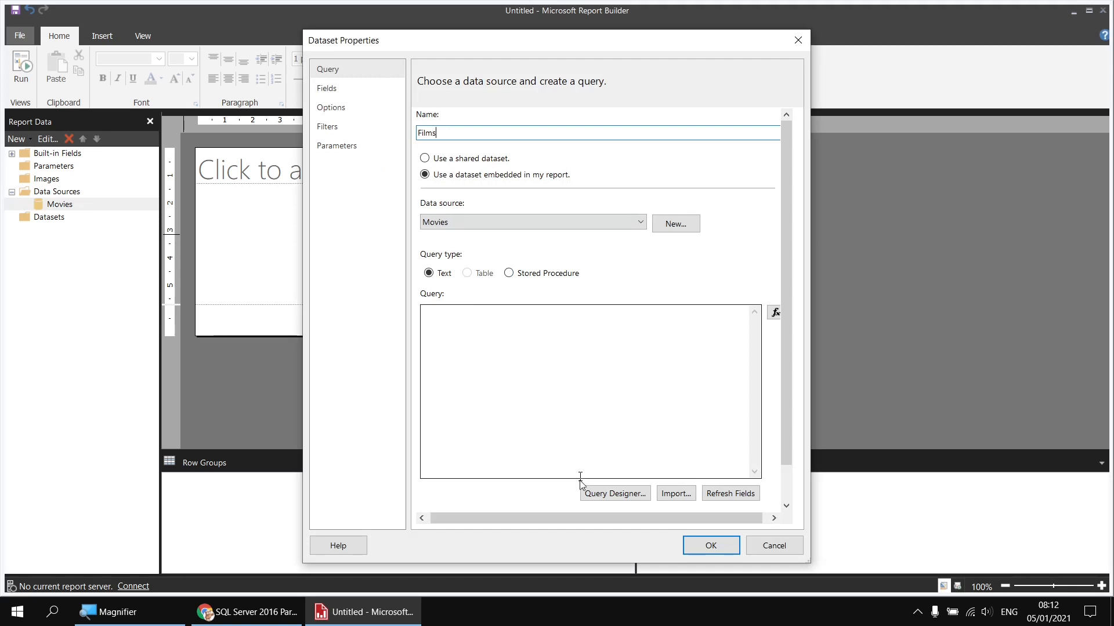
click(612, 494)
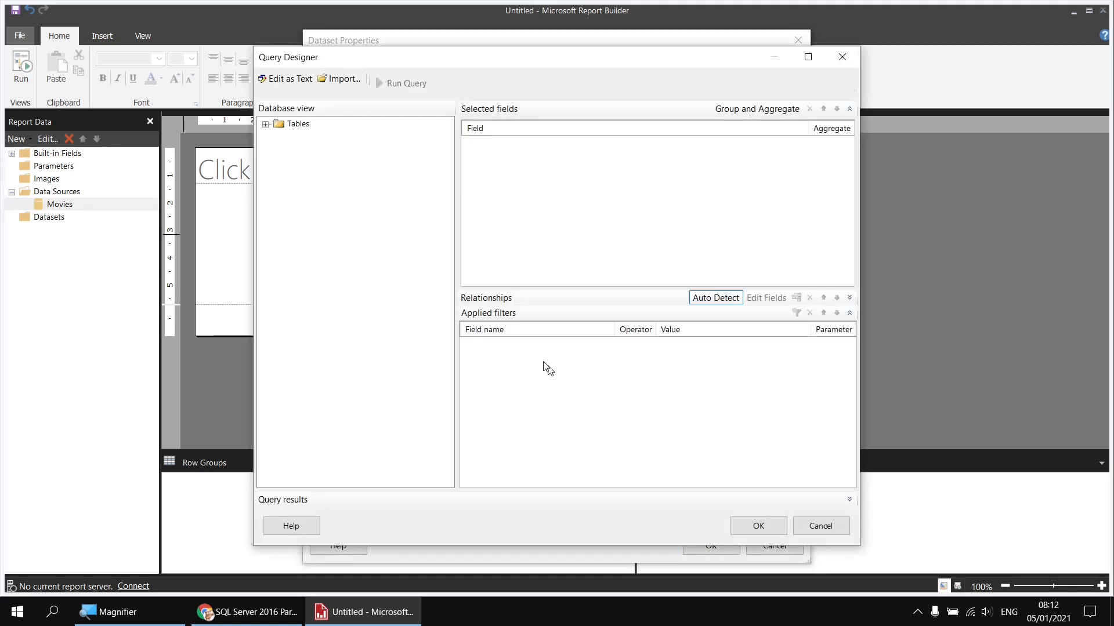
- Include the Title and OscarWins fields from the Film table and all fields of the Genre table in the query
click(265, 124)
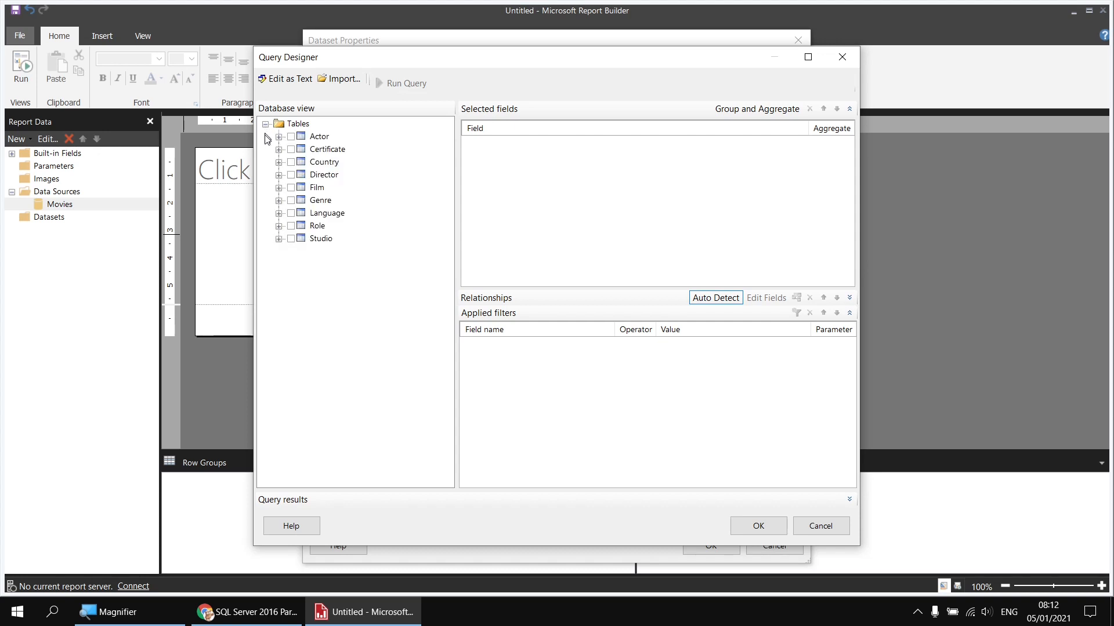
click(278, 187)
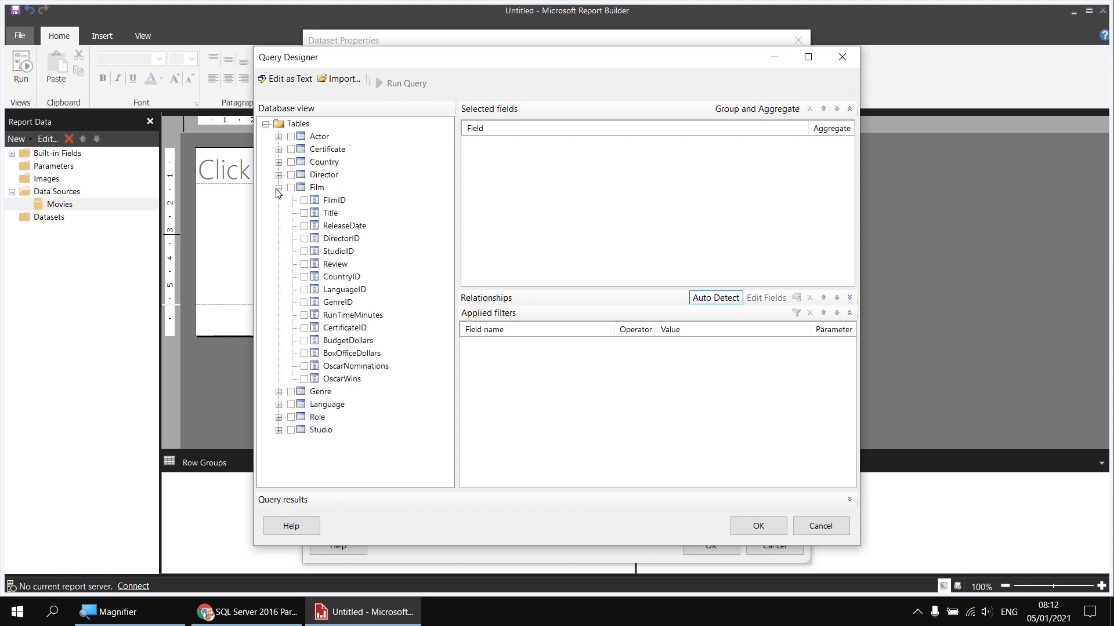
click(304, 213)
click(304, 379)
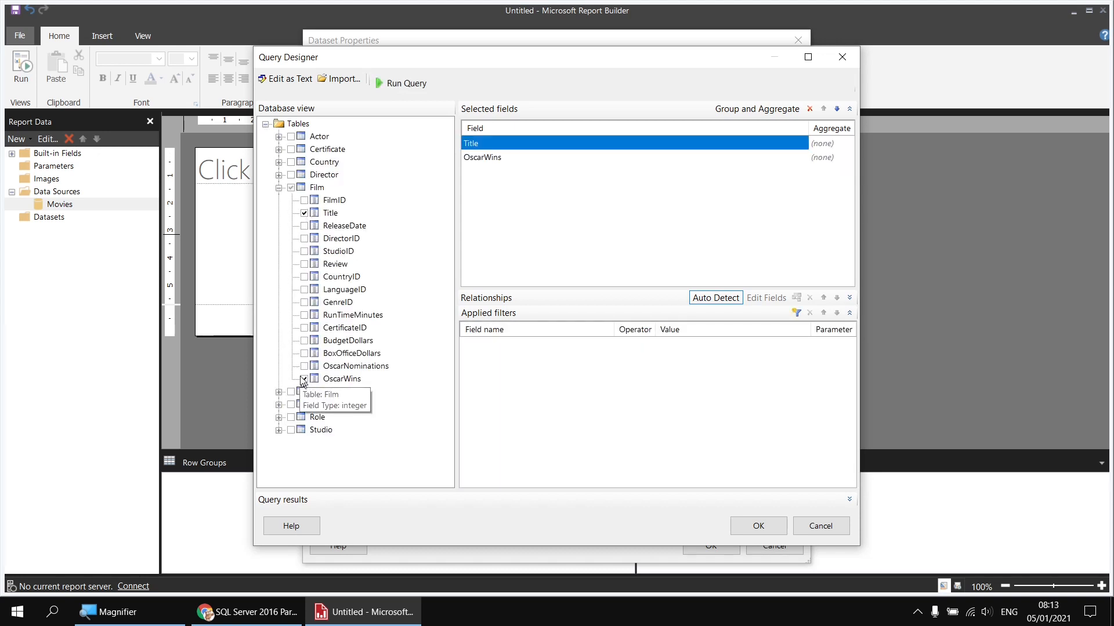
click(279, 187)
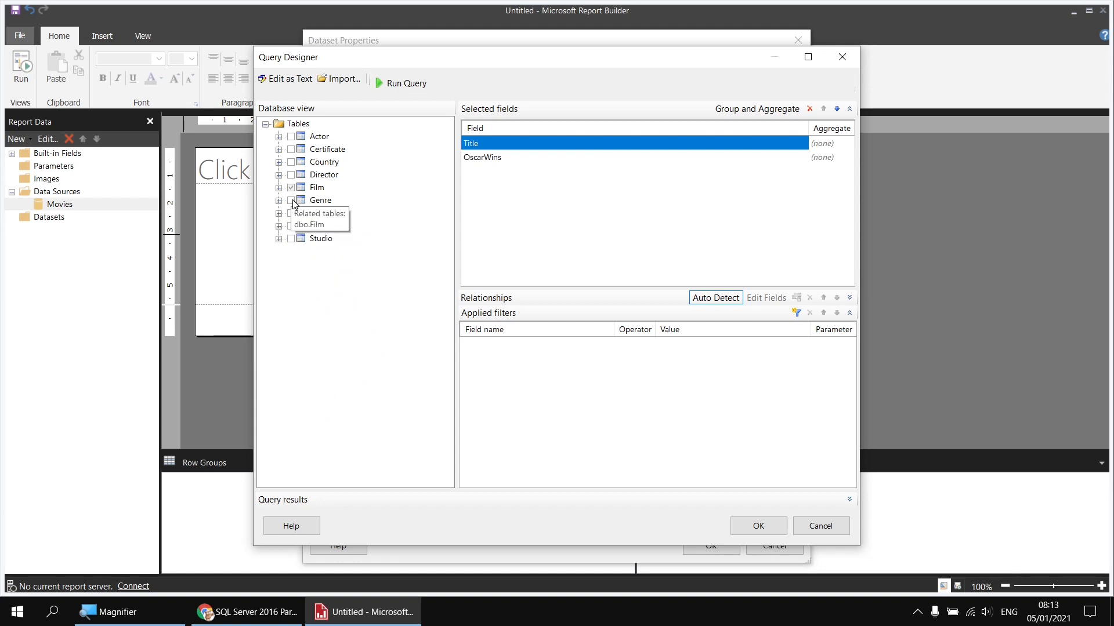
click(291, 201)
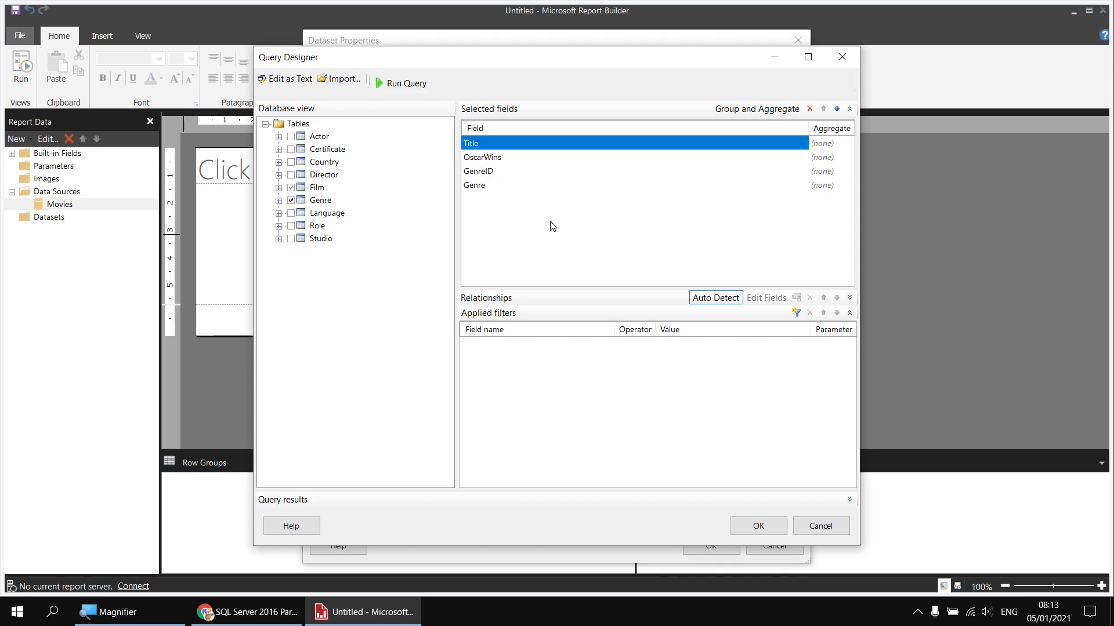
- Filter the query to OscarWins is more than or equal to 1, and save the Films dataset
click(797, 314)
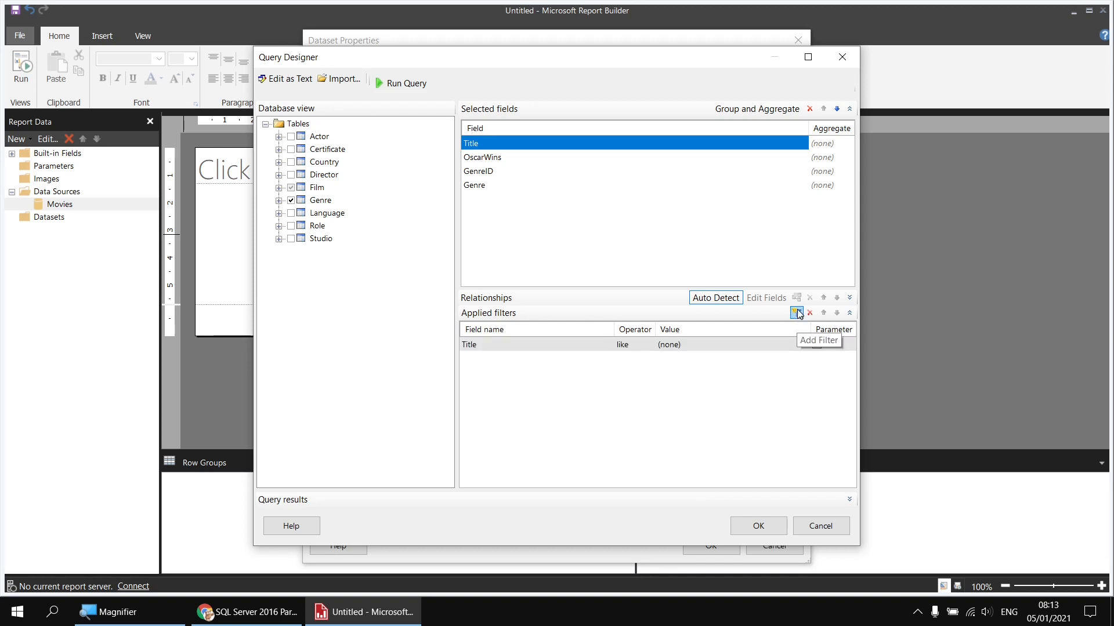
click(515, 351)
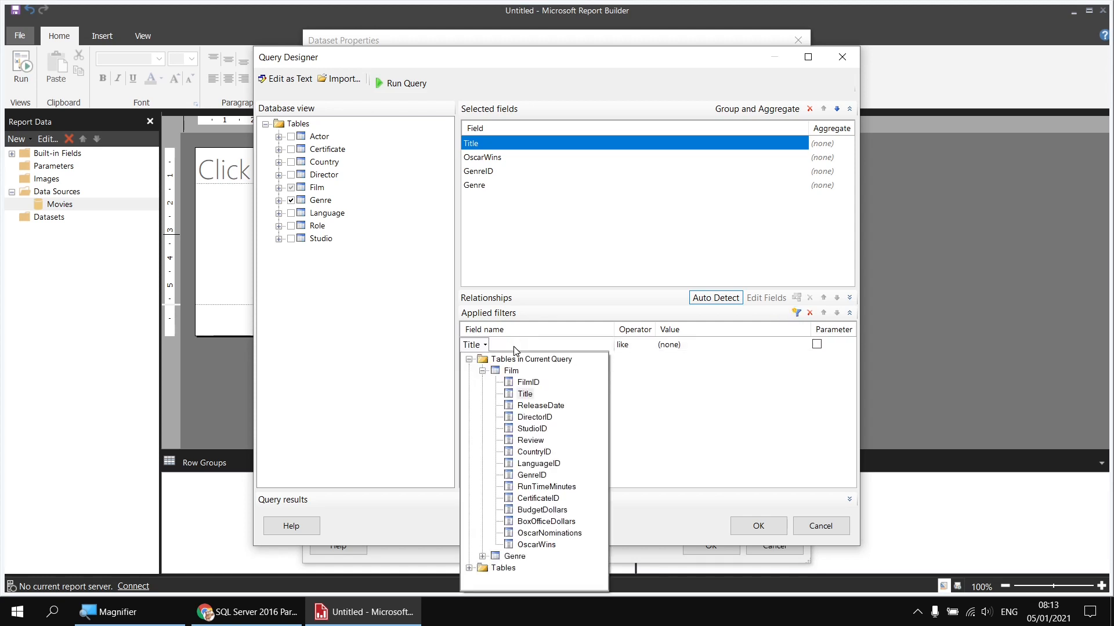
click(542, 549)
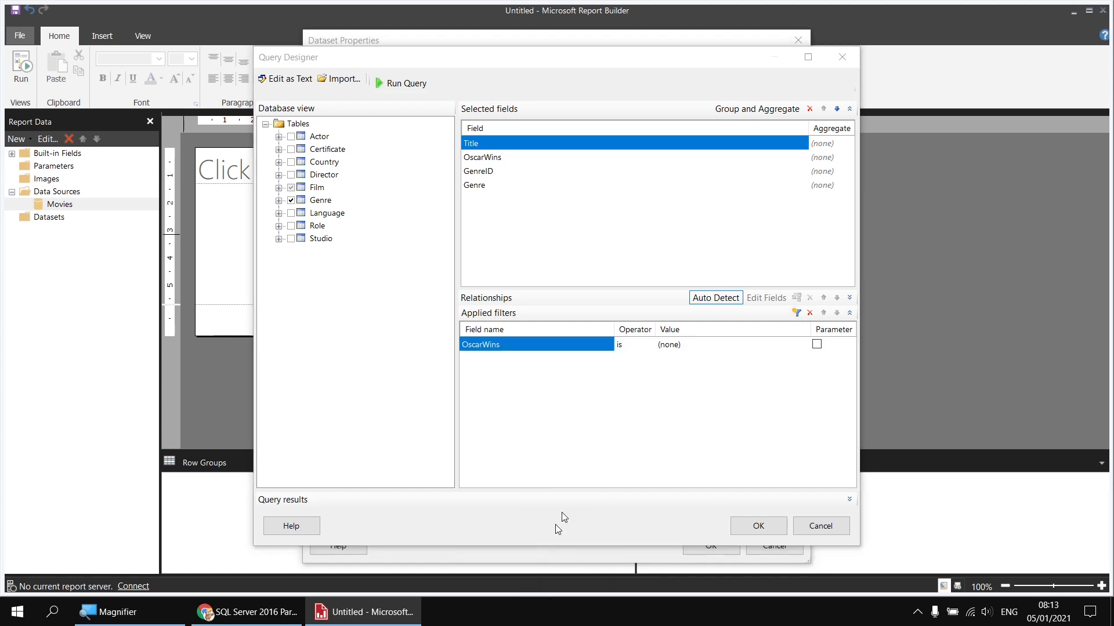
click(632, 345)
click(660, 405)
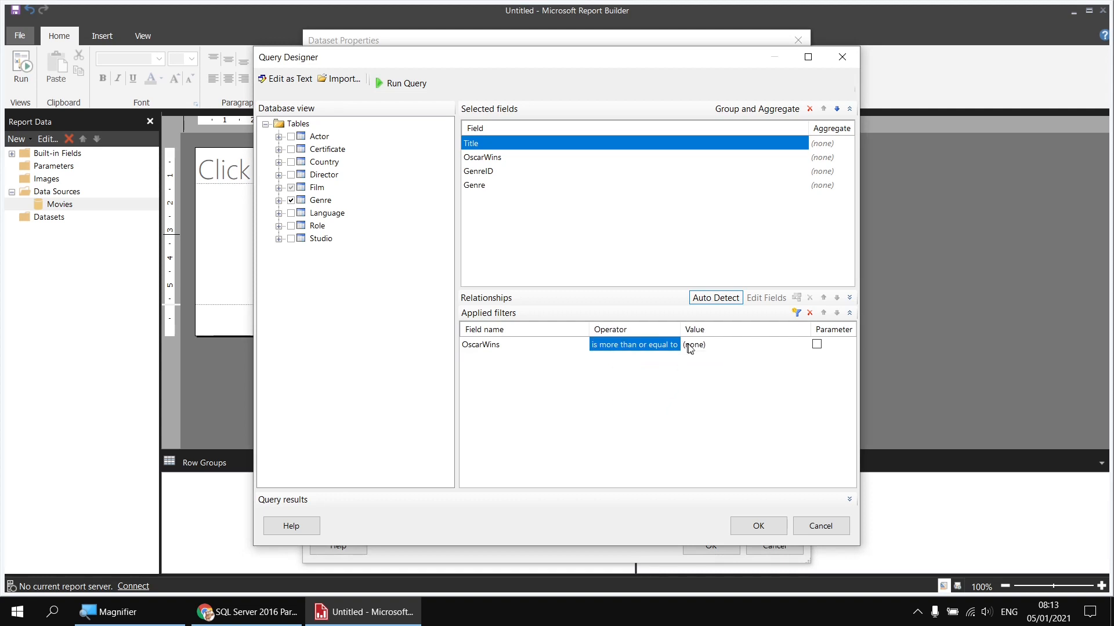
click(697, 345)
text(1)
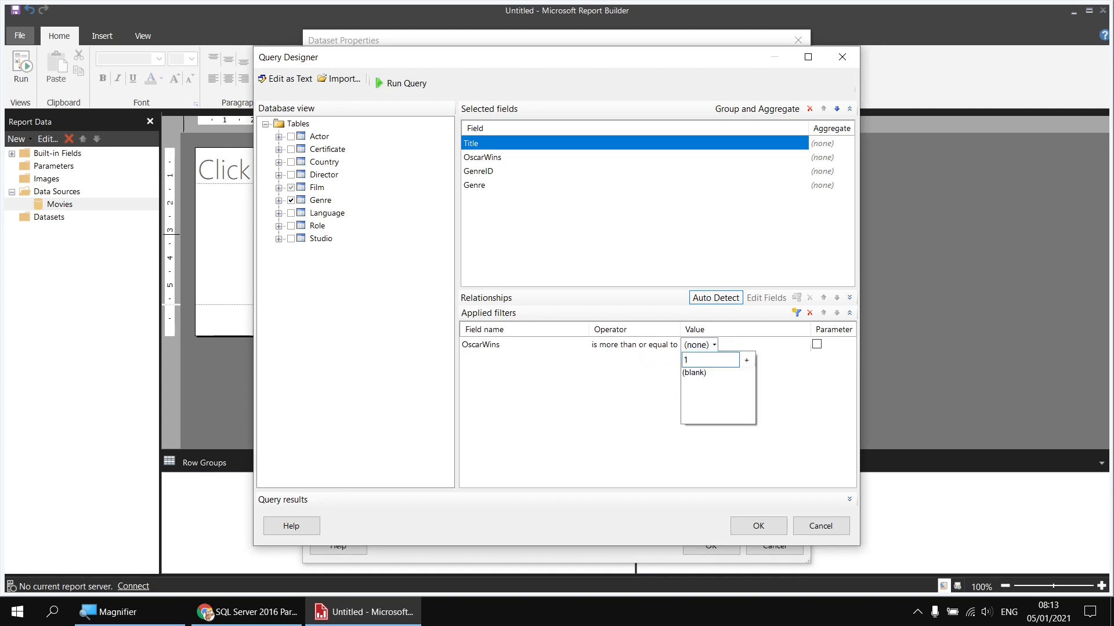
key(Return)
click(759, 526)
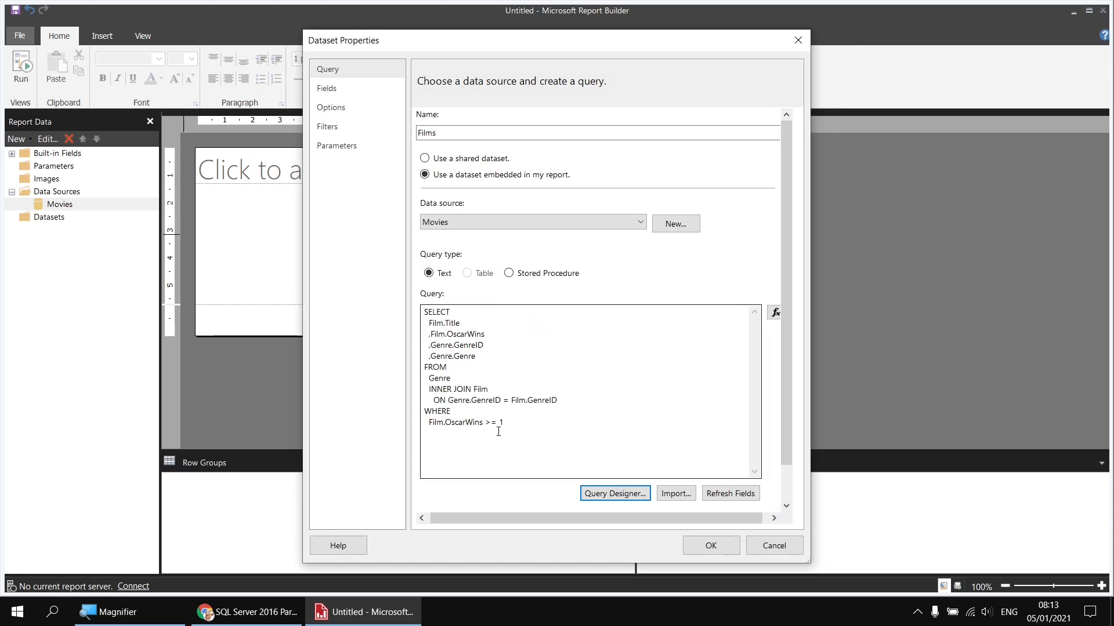
click(711, 546)
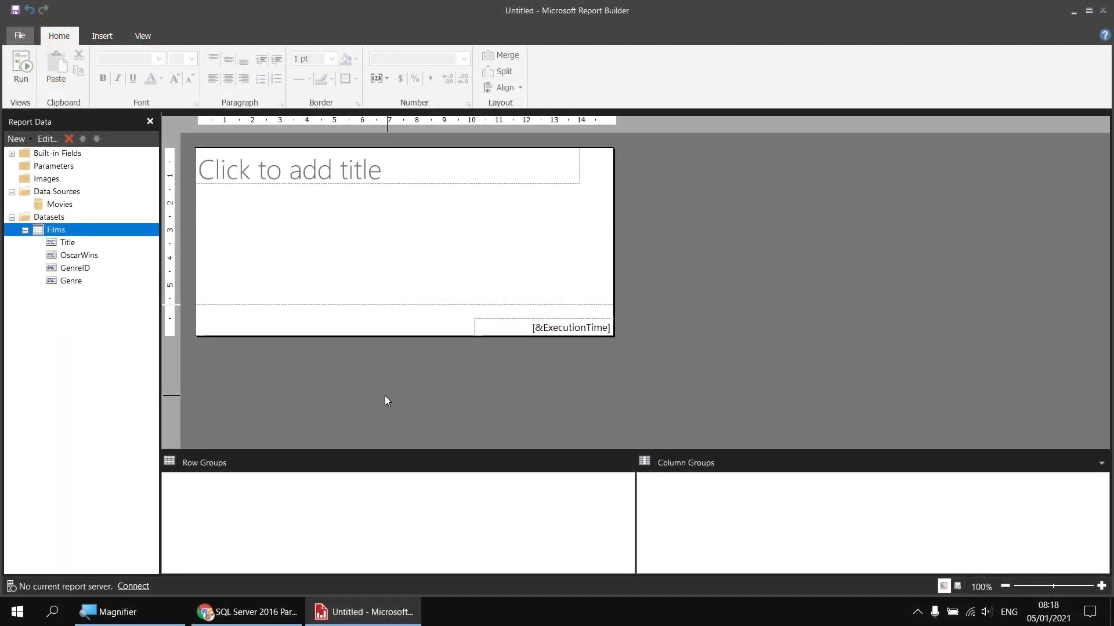
- Delete the placeholder title text box from the report body
click(305, 202)
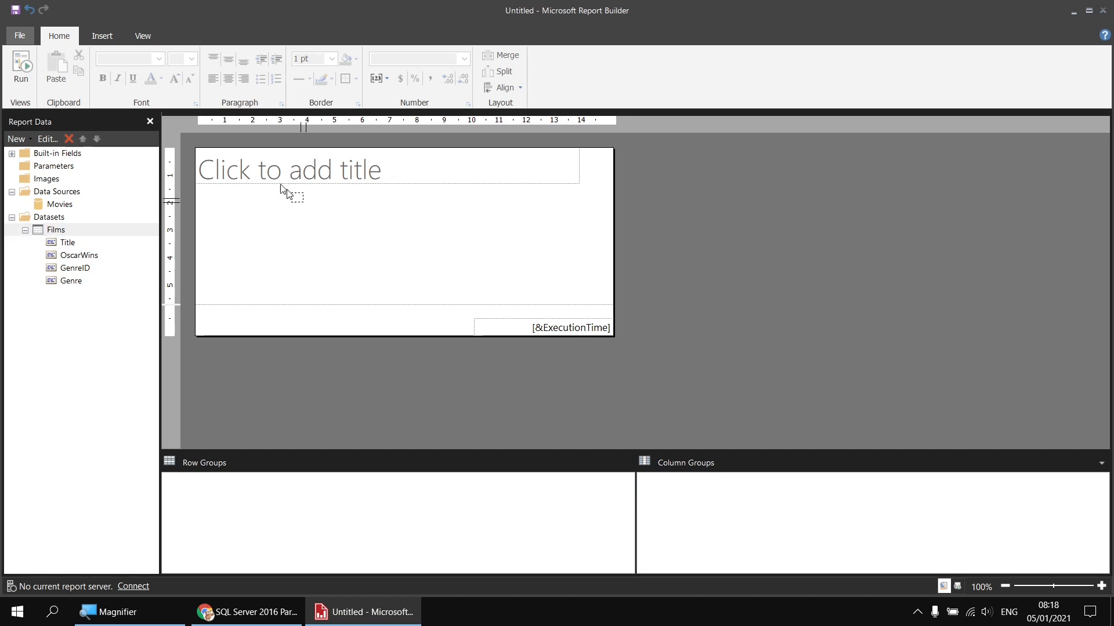
click(266, 171)
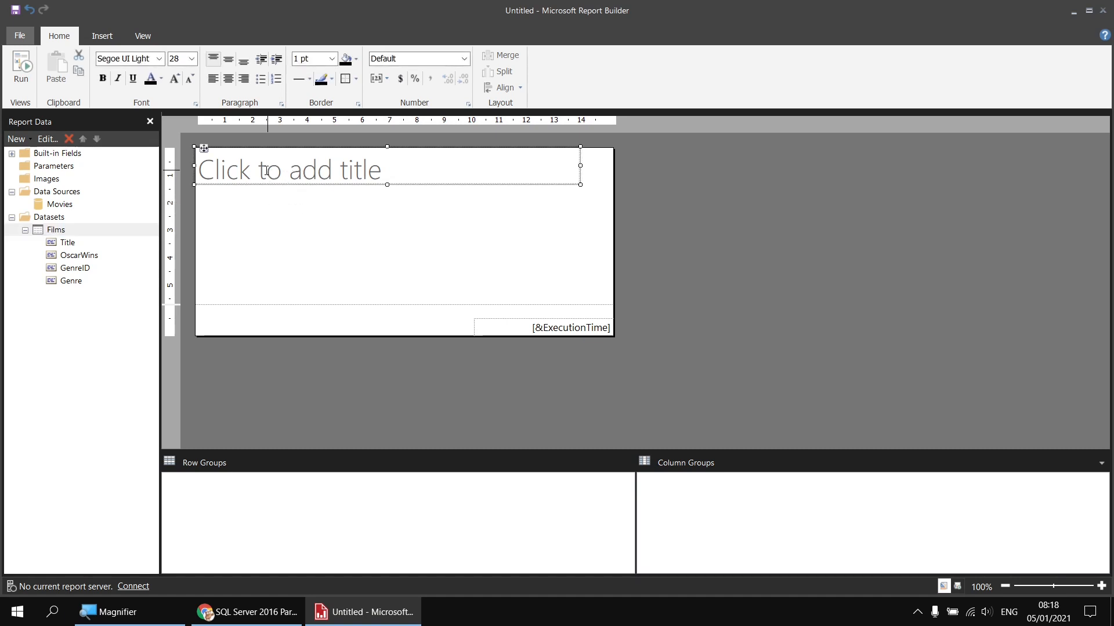
key(Delete)
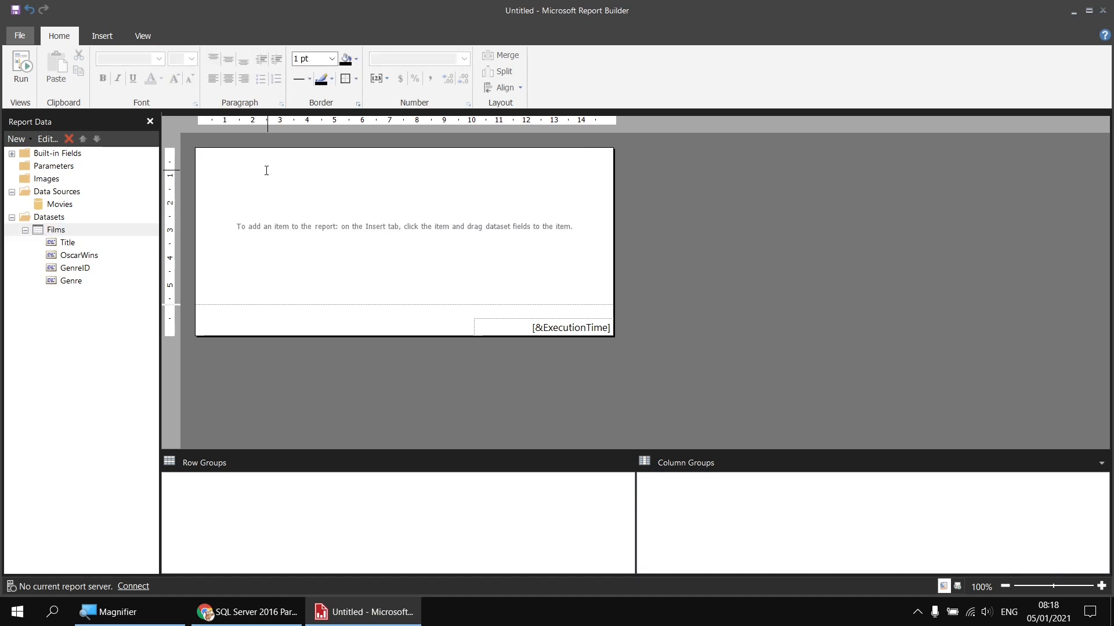
- Remove the page footer and insert a table in the upper corner of the report body
right_click(257, 320)
click(308, 371)
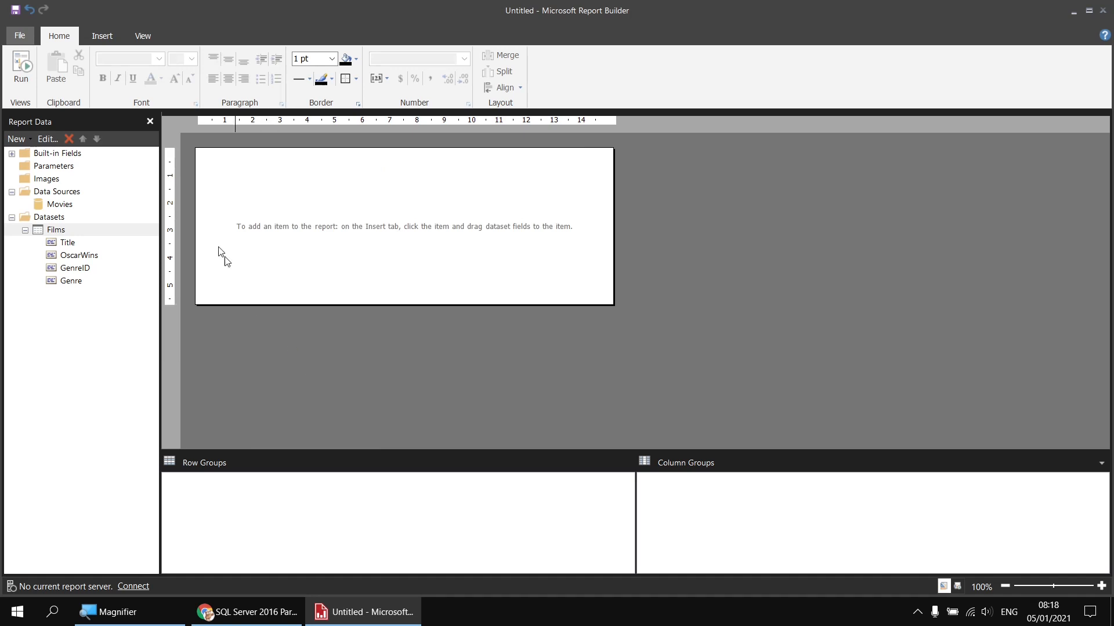
right_click(203, 163)
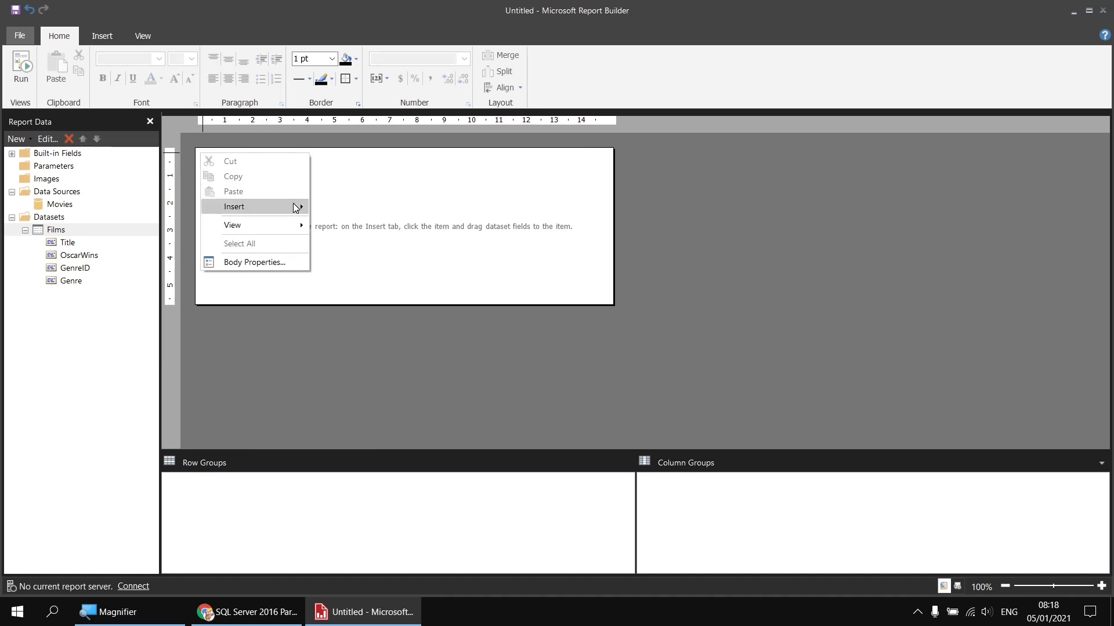
mouse_move(295, 207)
click(351, 237)
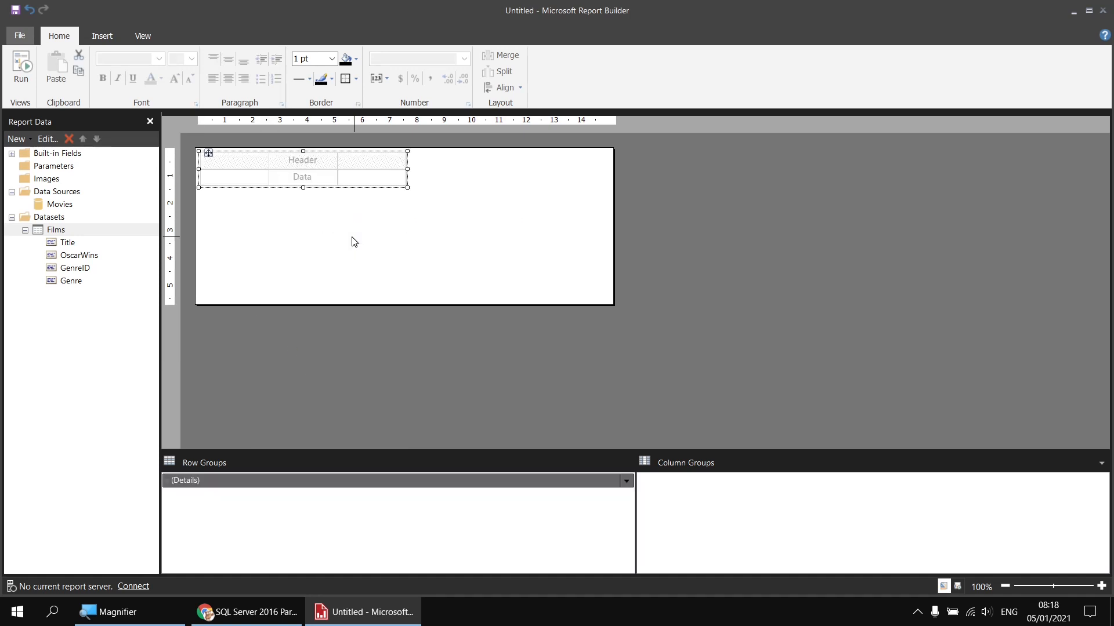
- Assign the Title and OscarWins fields to the first two table columns, and preview the report
click(261, 174)
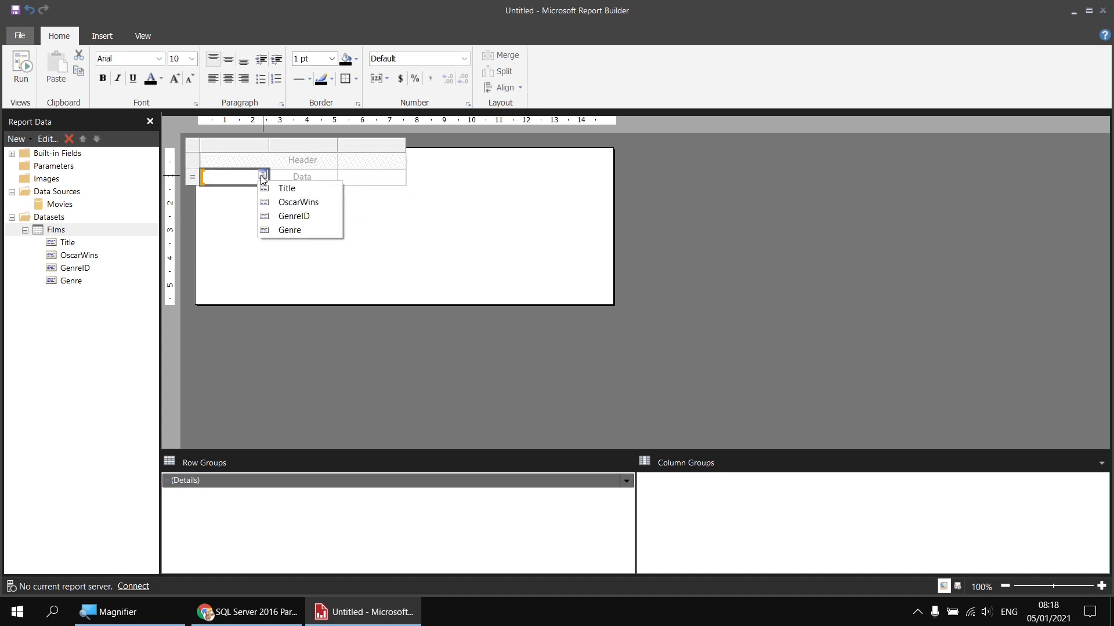
click(288, 189)
click(332, 173)
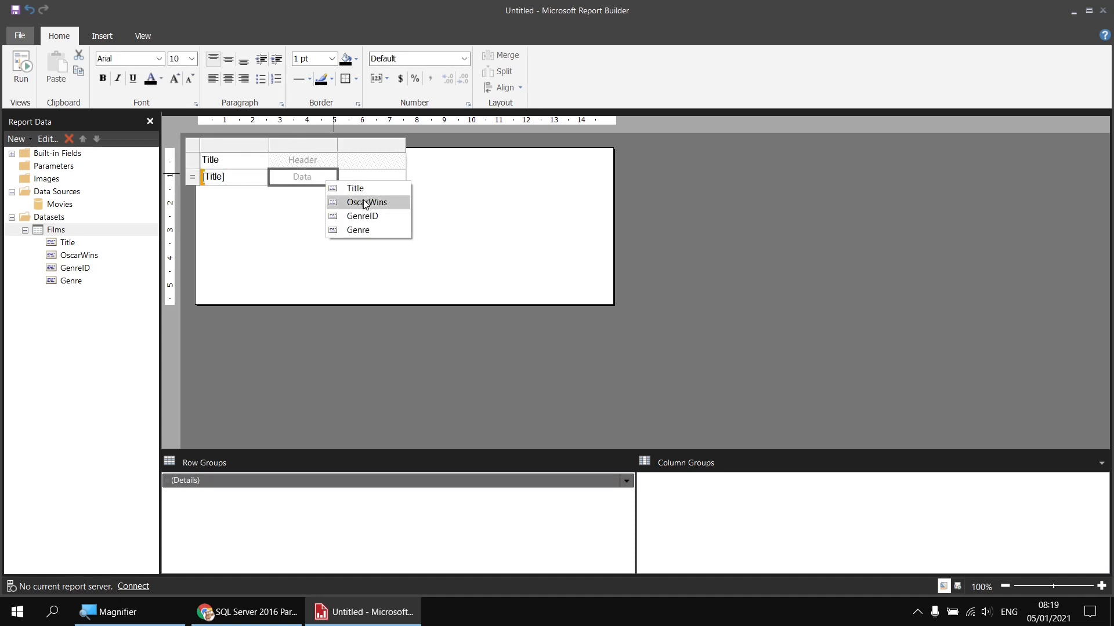
click(364, 206)
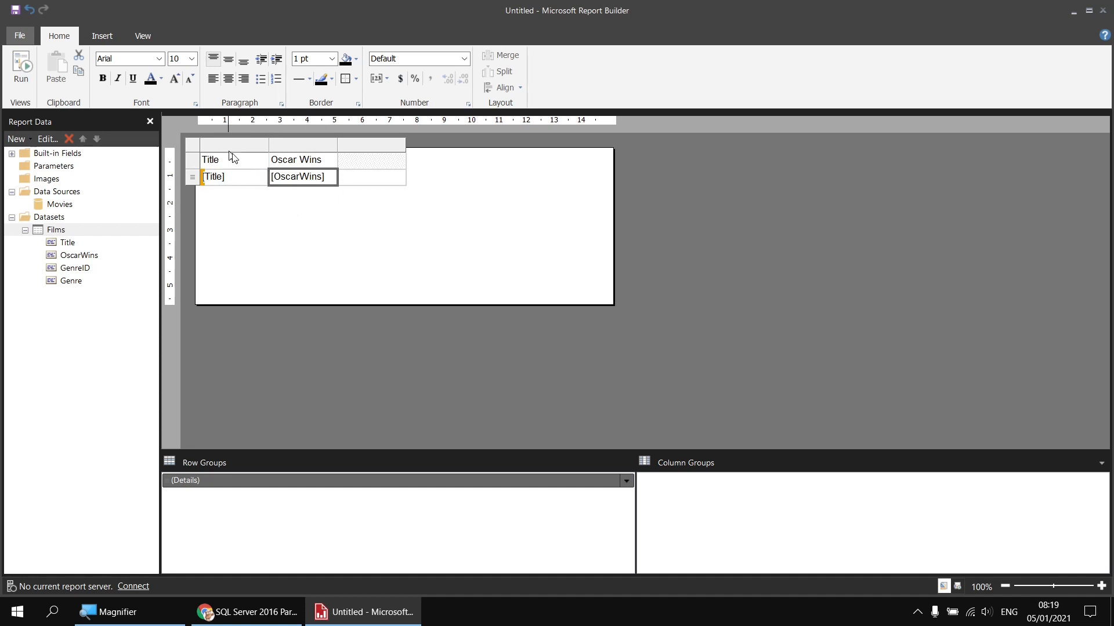
click(22, 70)
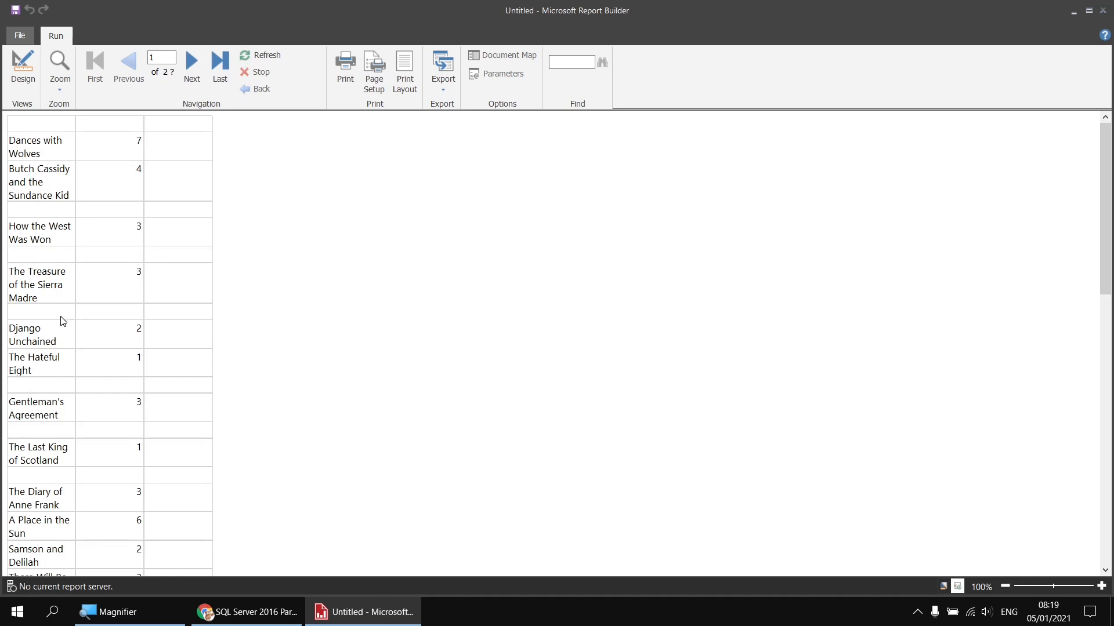
click(25, 80)
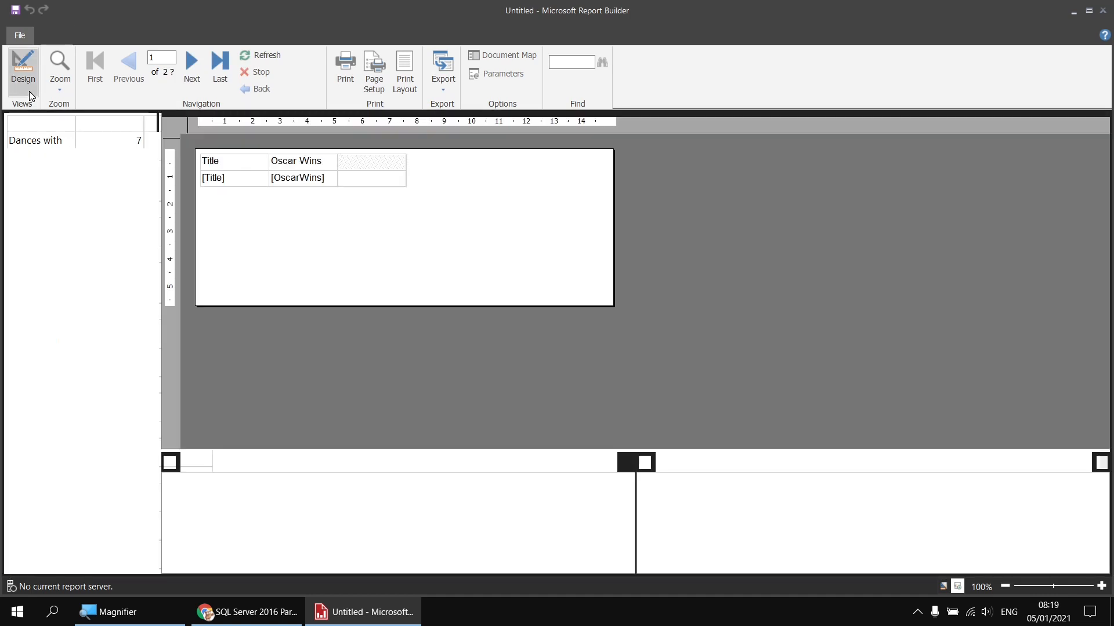
- Switch the font of all table cells to Arial Black and back to Arial, and preview the report
click(242, 162)
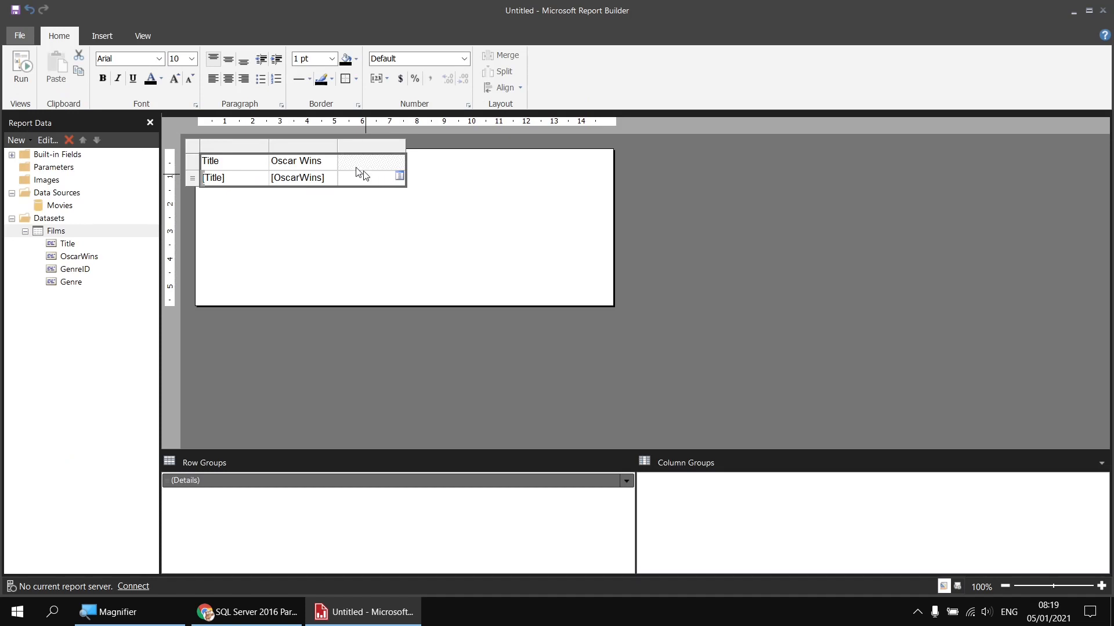
click(158, 58)
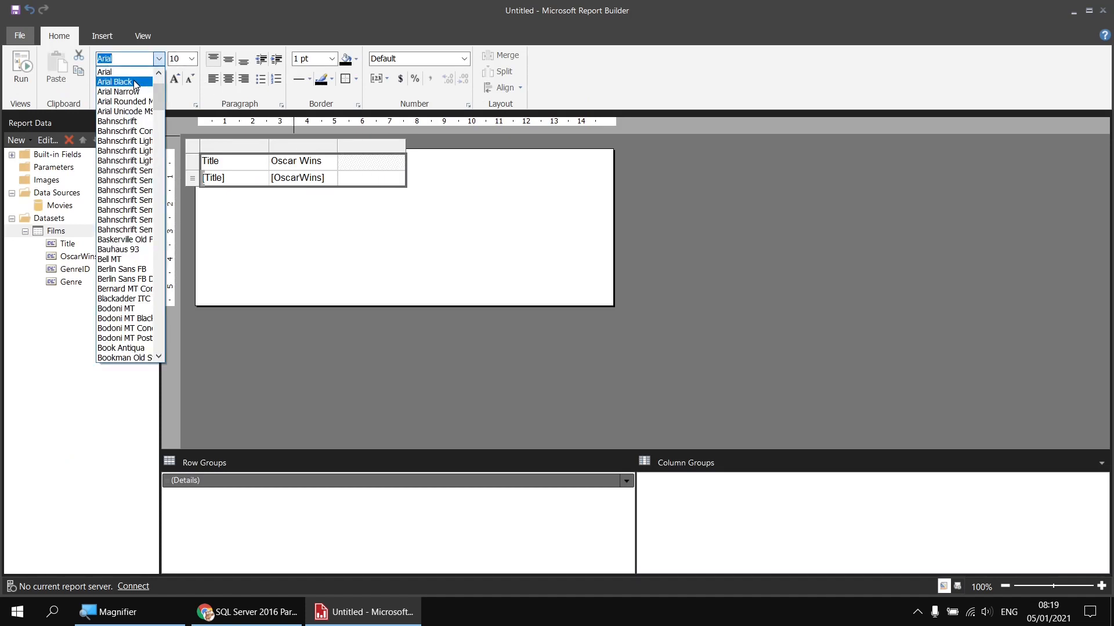
click(134, 82)
click(158, 58)
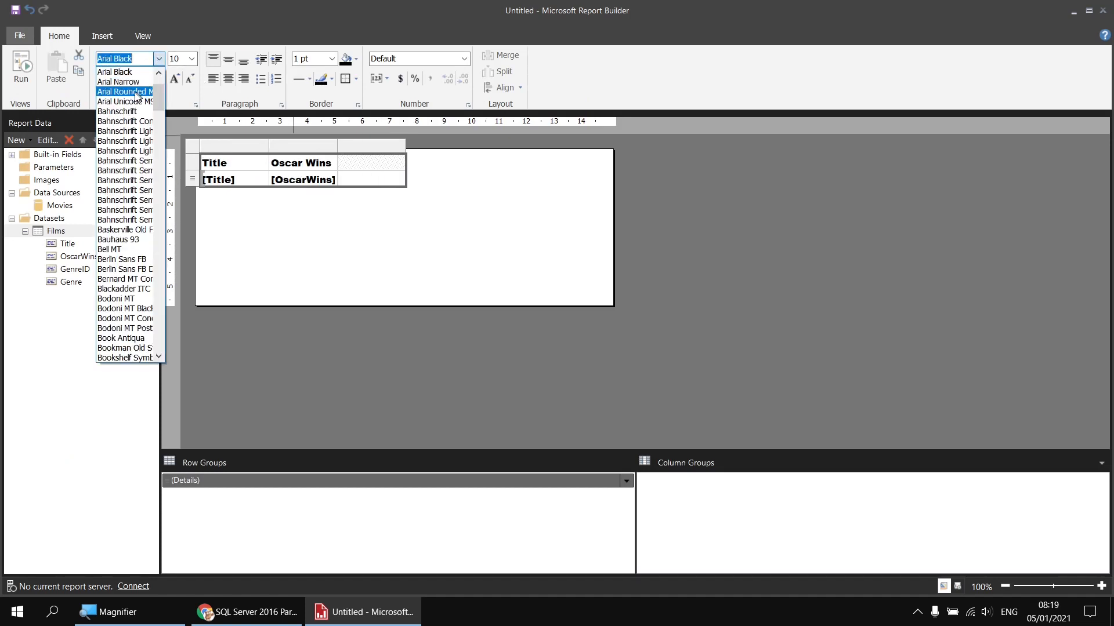
click(116, 91)
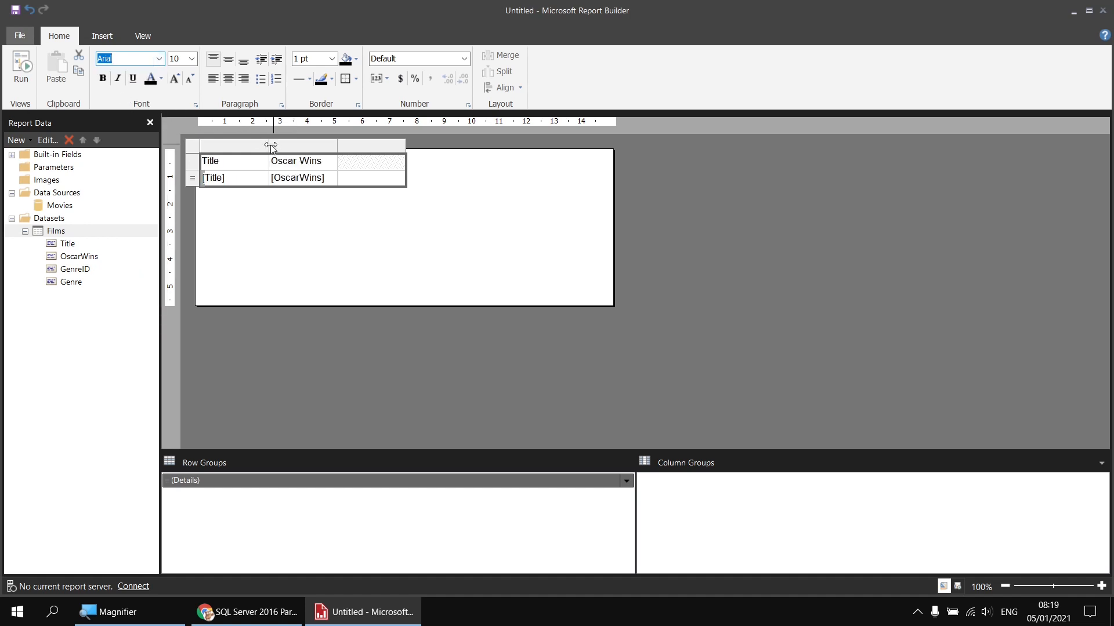
click(26, 79)
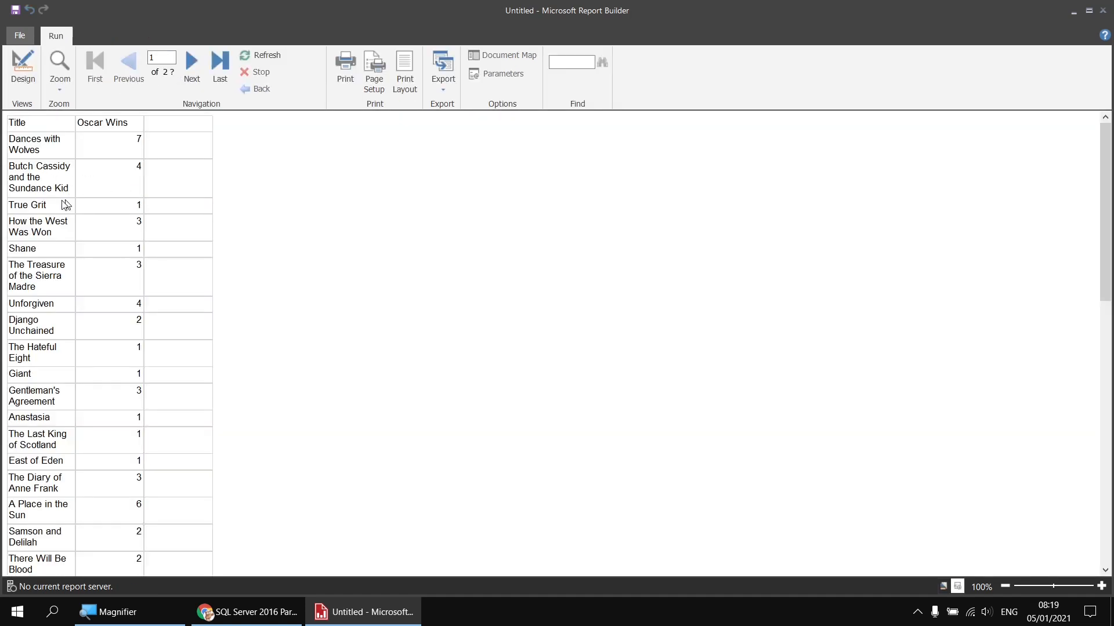
click(39, 87)
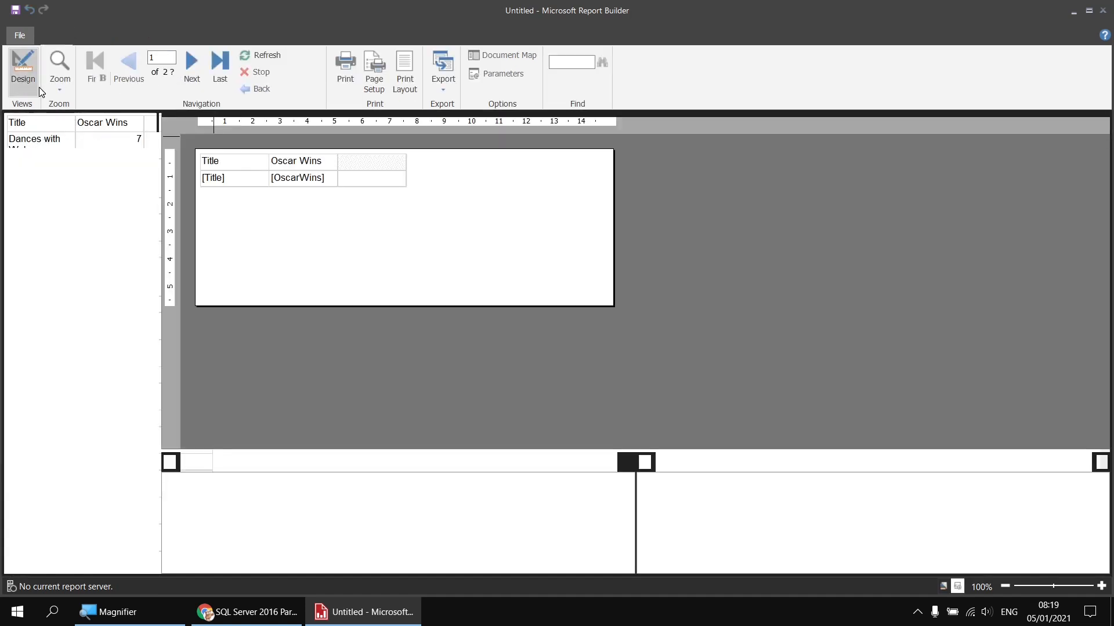
- Move the table into the corner of the report body and widen the Title column to about 10 cm
click(234, 167)
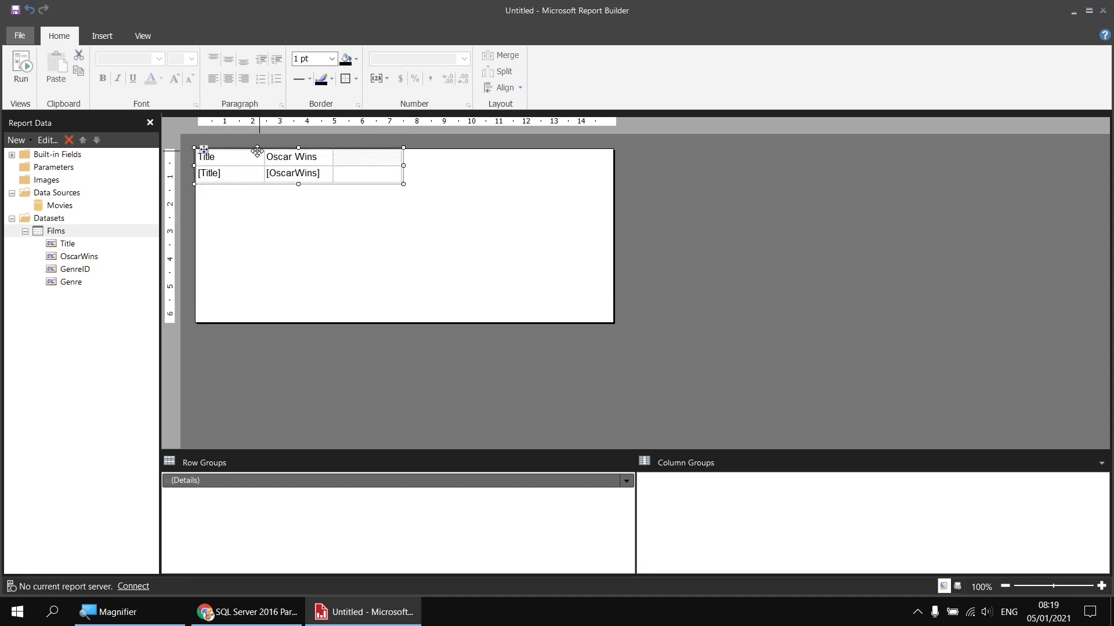
click(251, 161)
drag(264, 144, 477, 147)
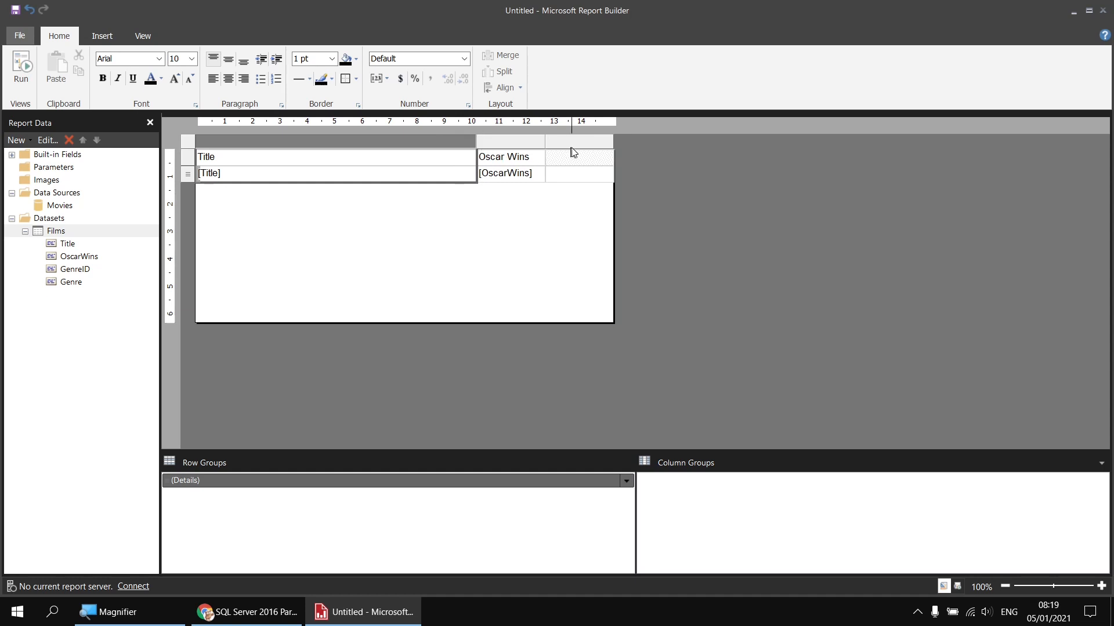
- Give the table's header row a light steel blue background and bold text, and preview the report
click(203, 161)
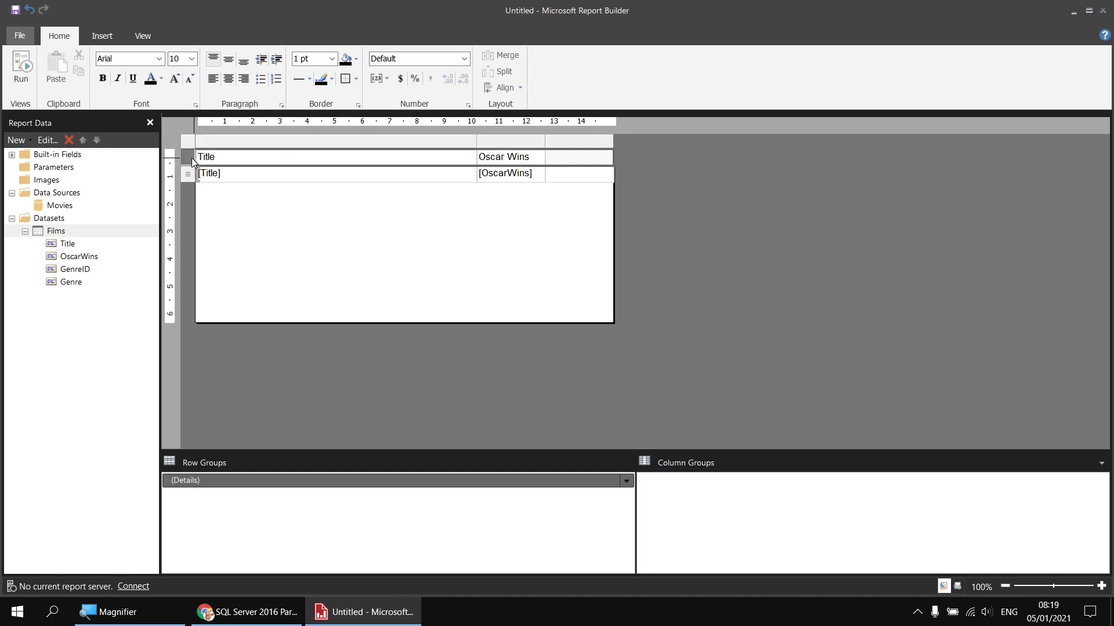
click(355, 59)
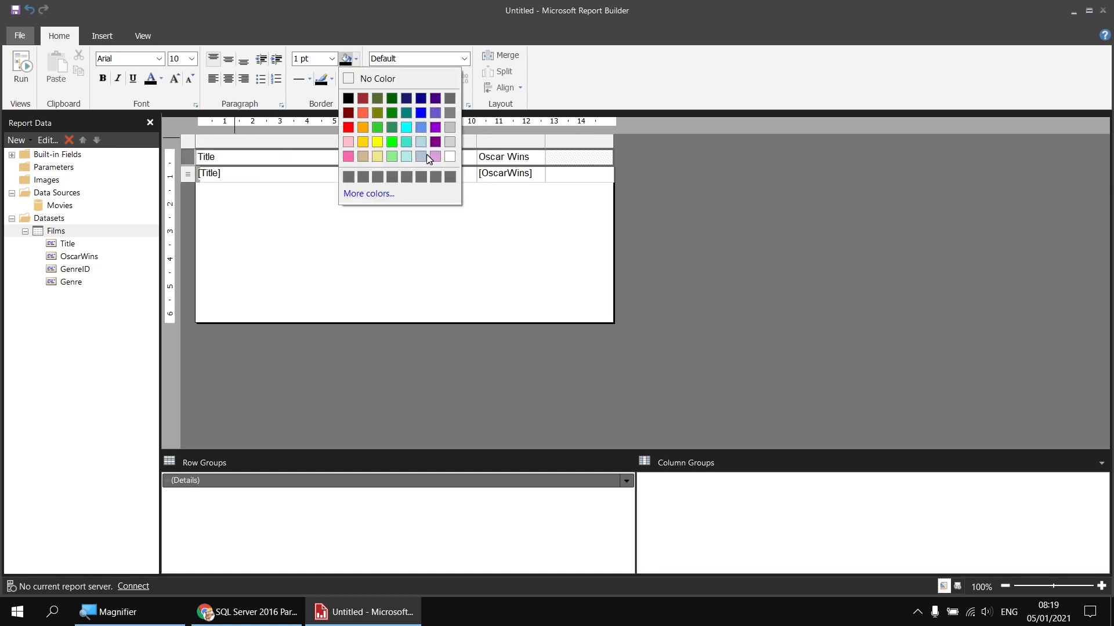
click(421, 157)
click(103, 82)
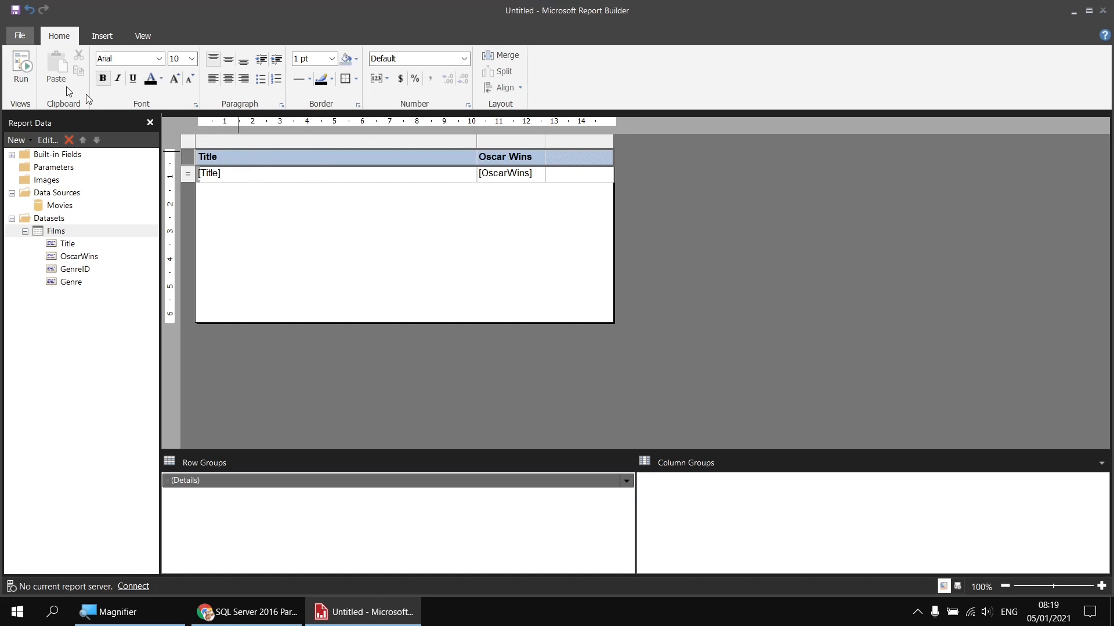
click(22, 68)
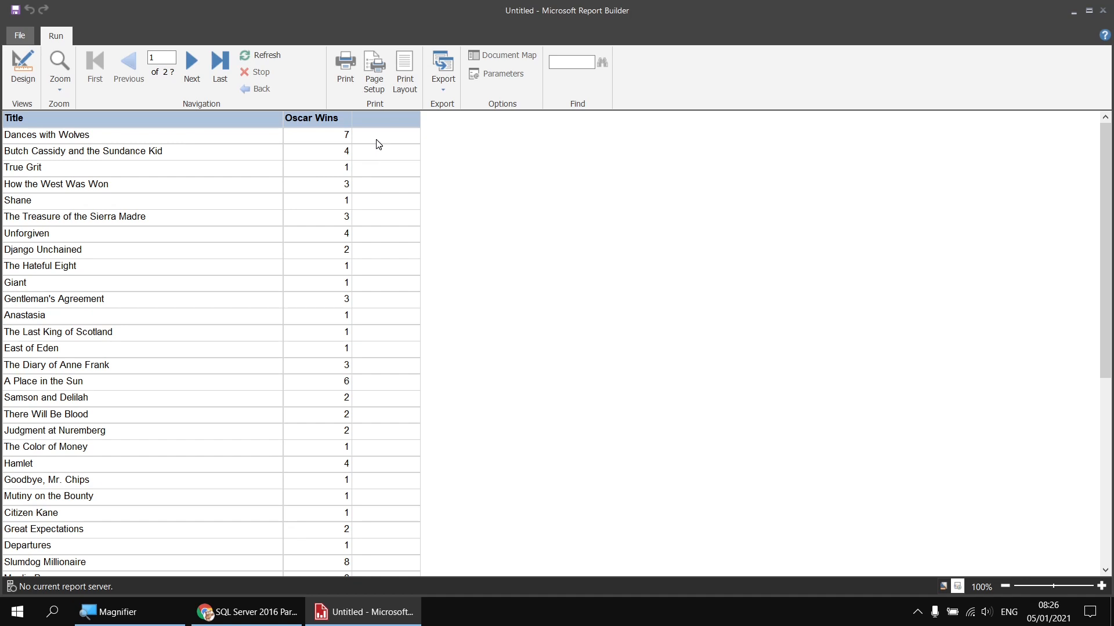
click(24, 68)
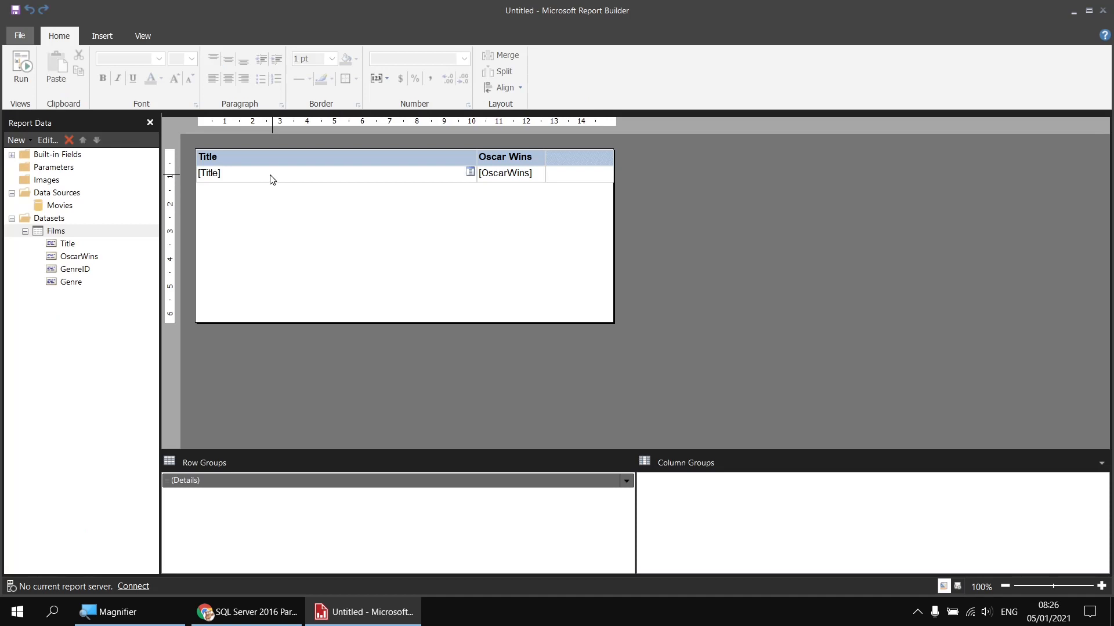
click(269, 177)
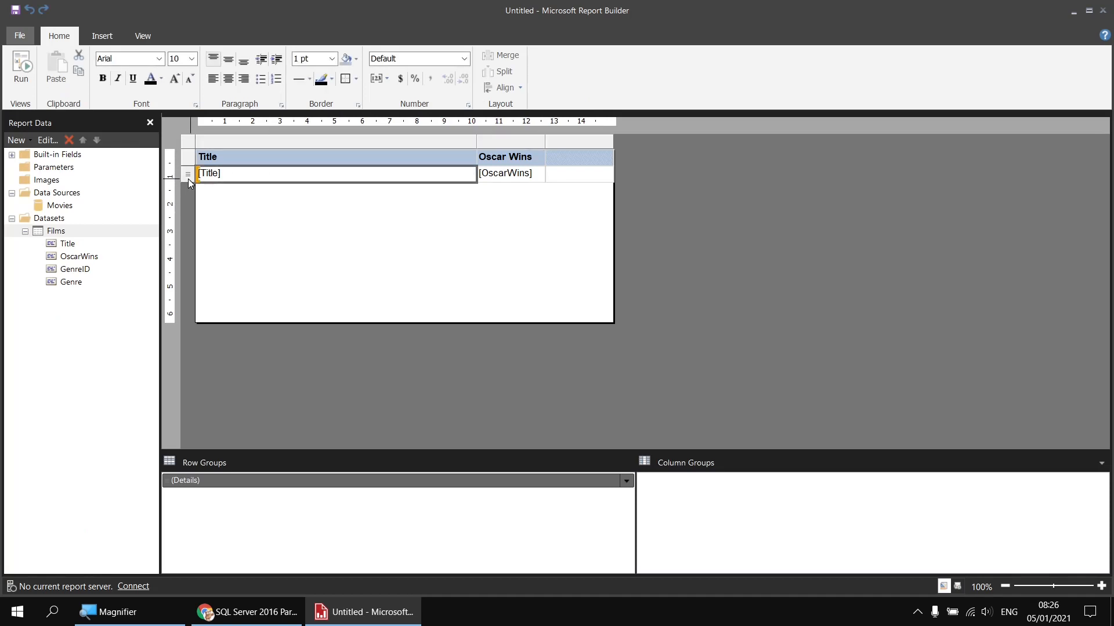
key(super+plus)
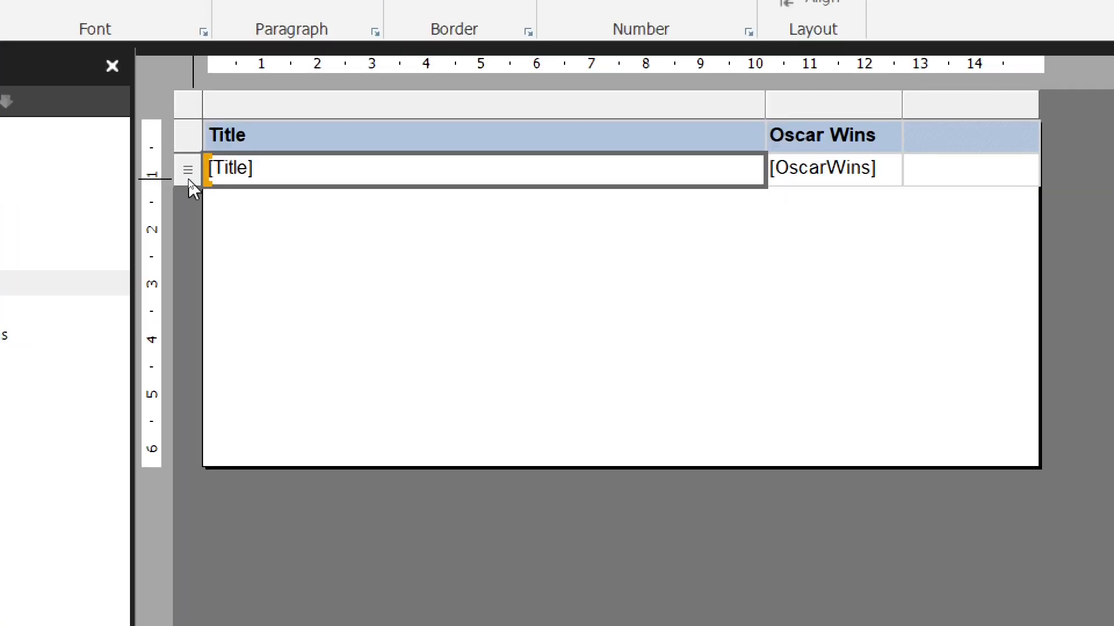
key(super+minus)
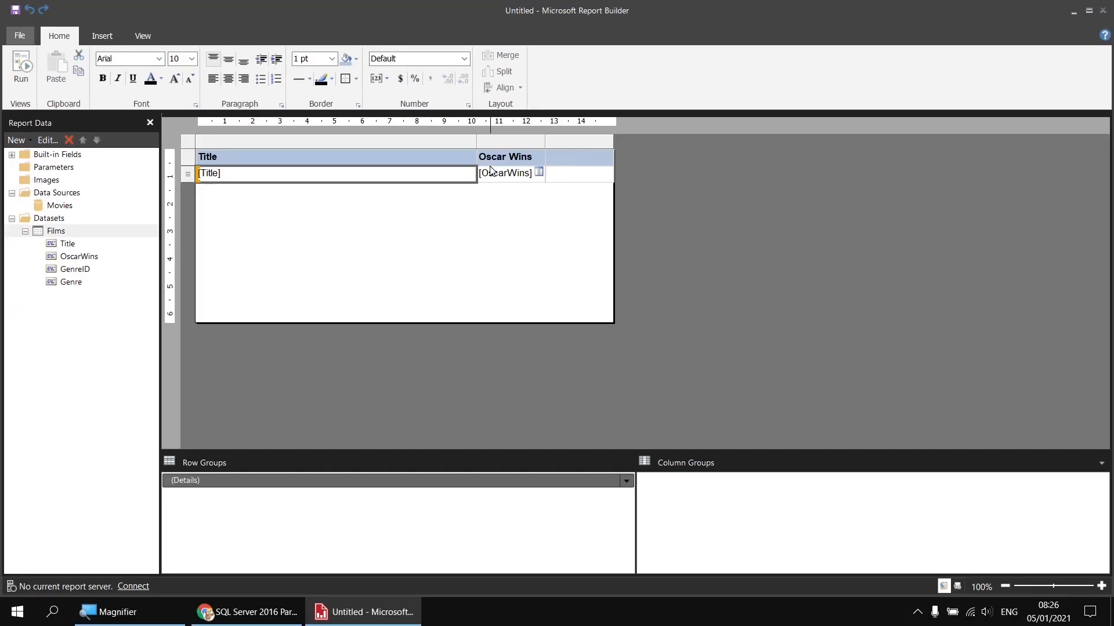
- Set the empty third cell of the details row to the expression =RowNumber(Nothing), and preview the report
right_click(577, 178)
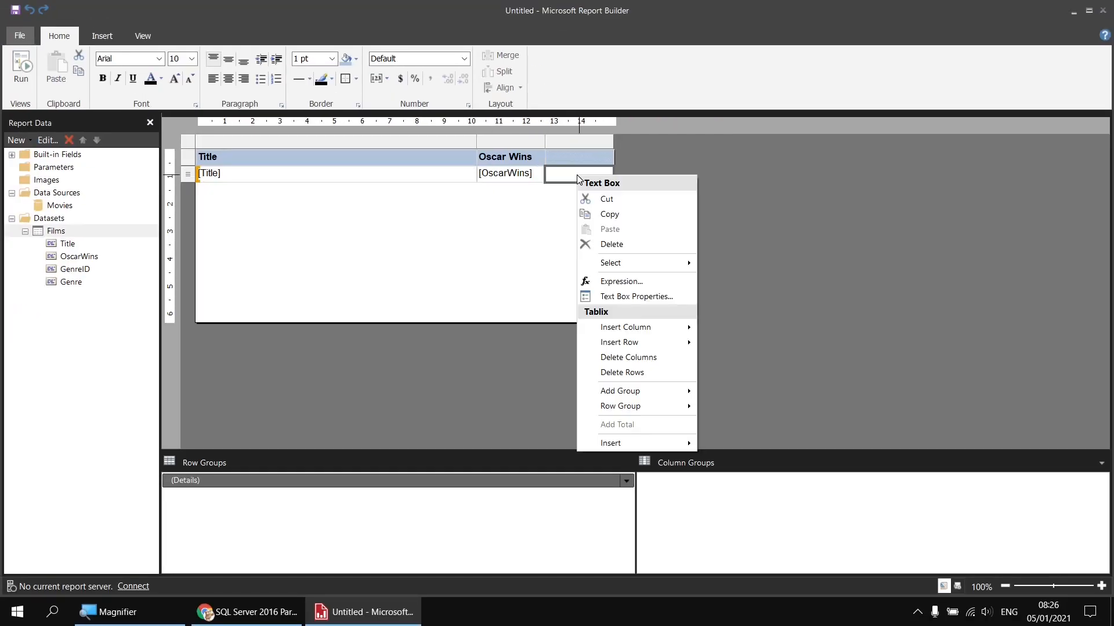
click(599, 284)
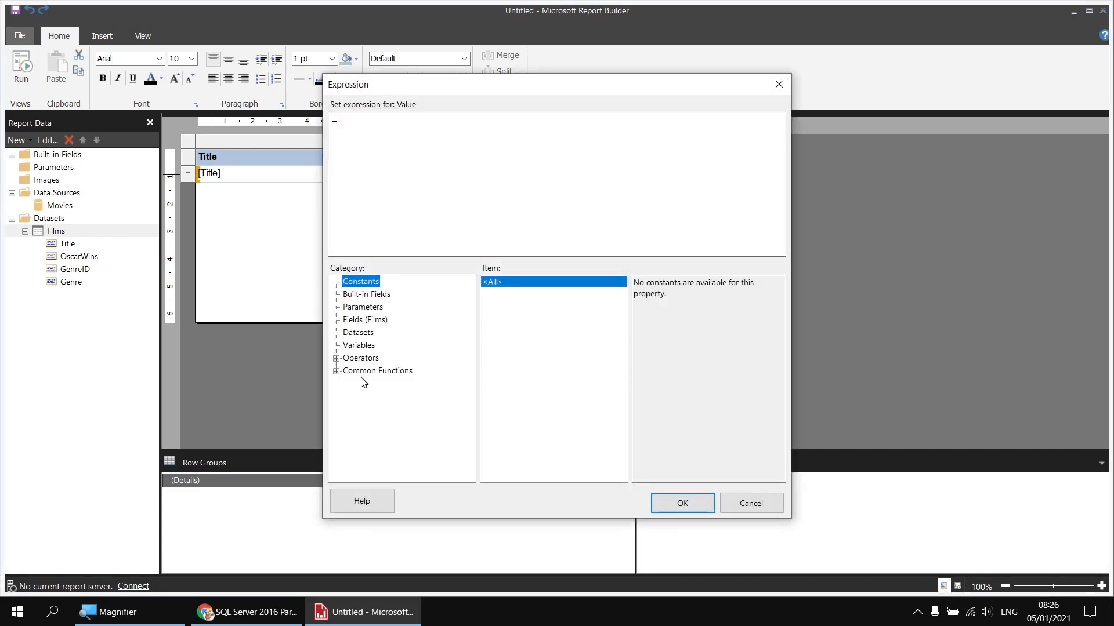
click(336, 370)
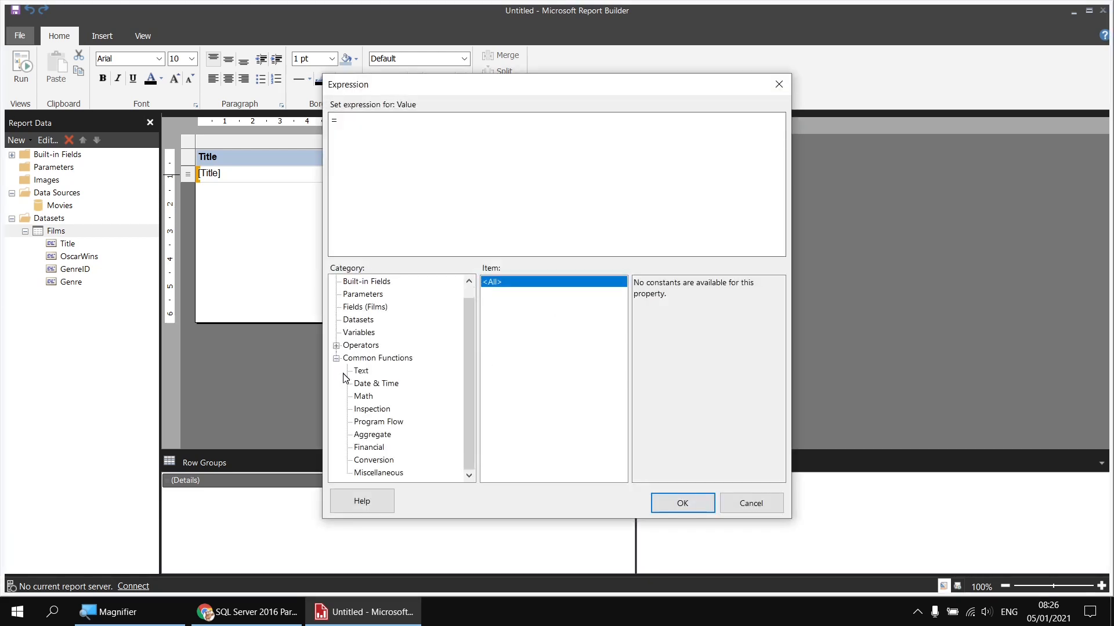
click(372, 475)
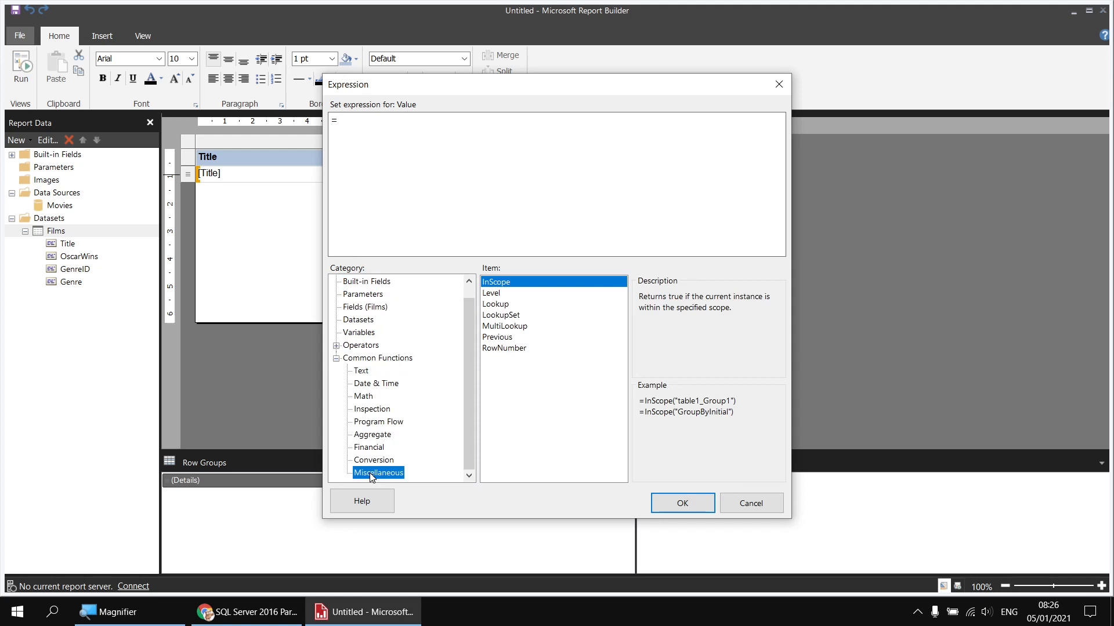
double_click(503, 349)
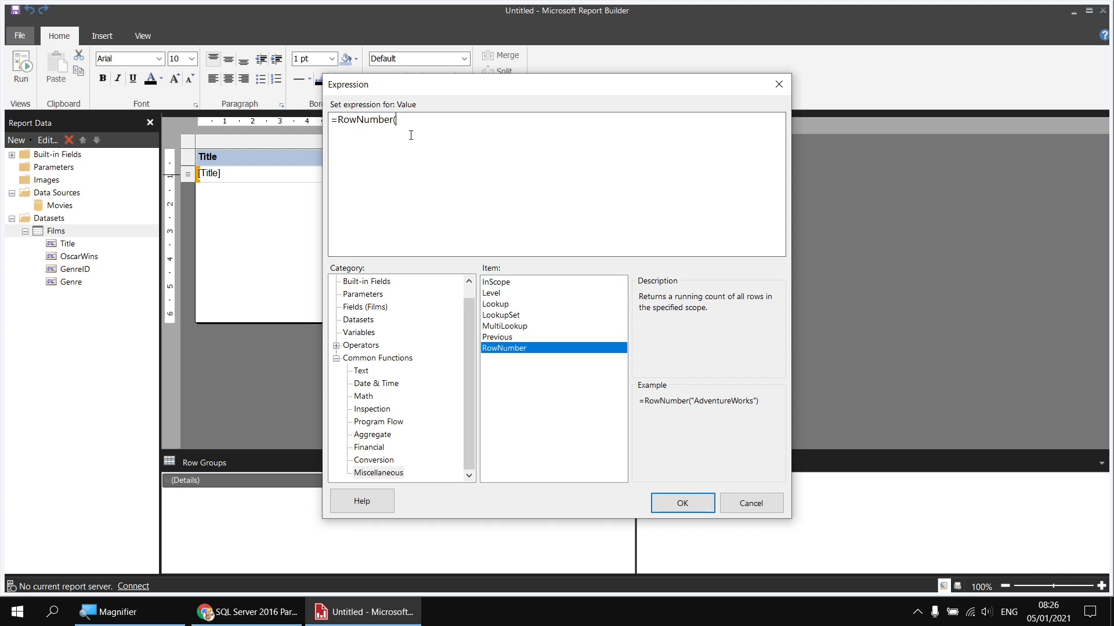
text(Nothing)
click(679, 504)
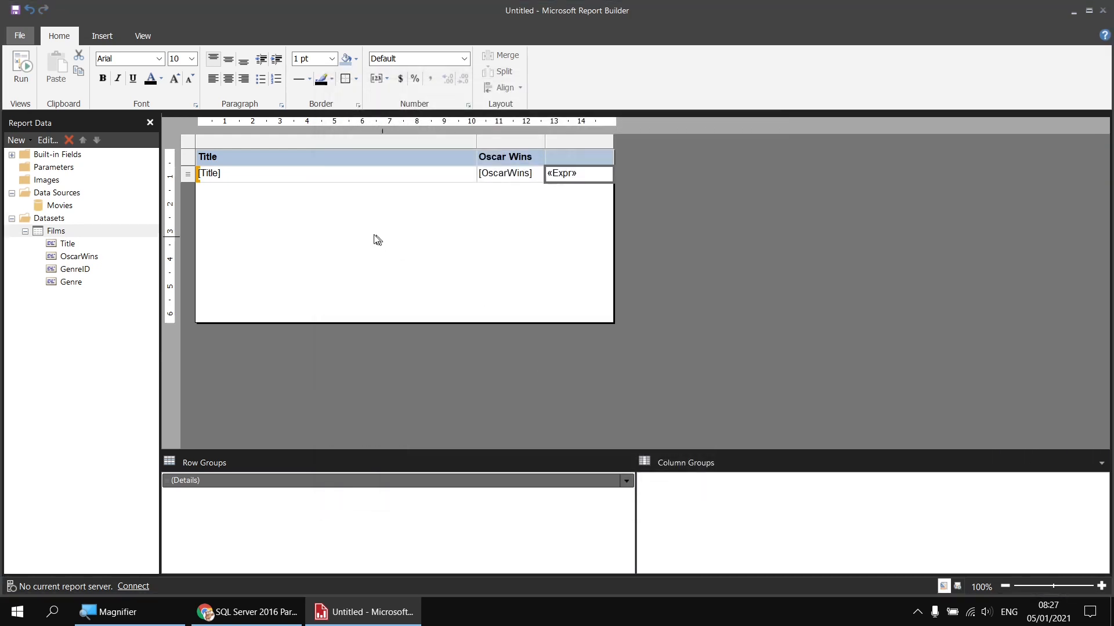
click(21, 65)
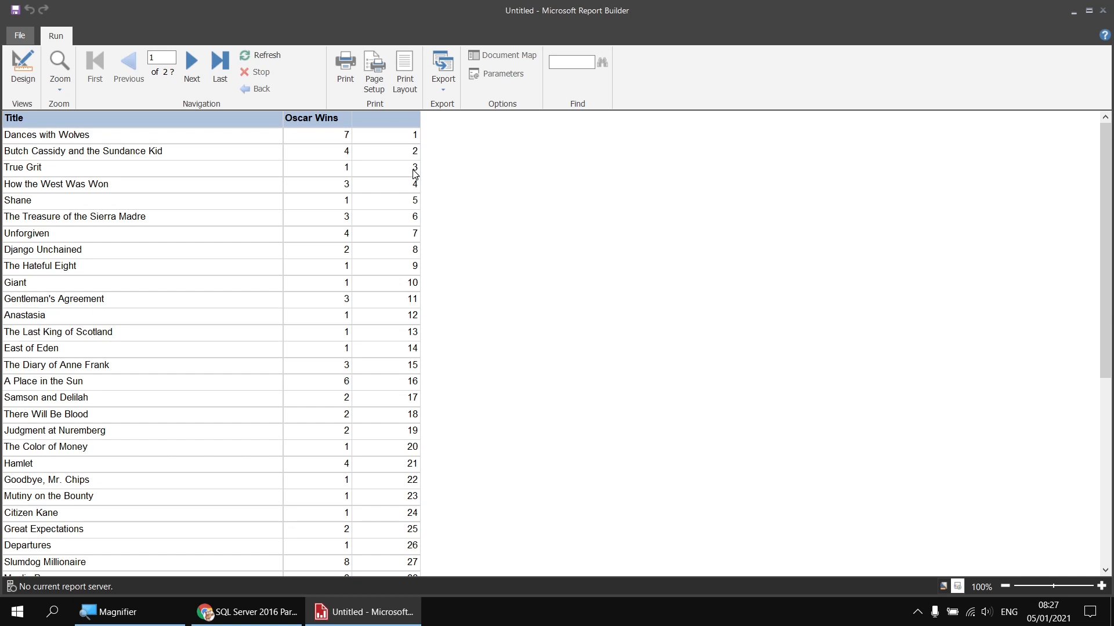
click(24, 72)
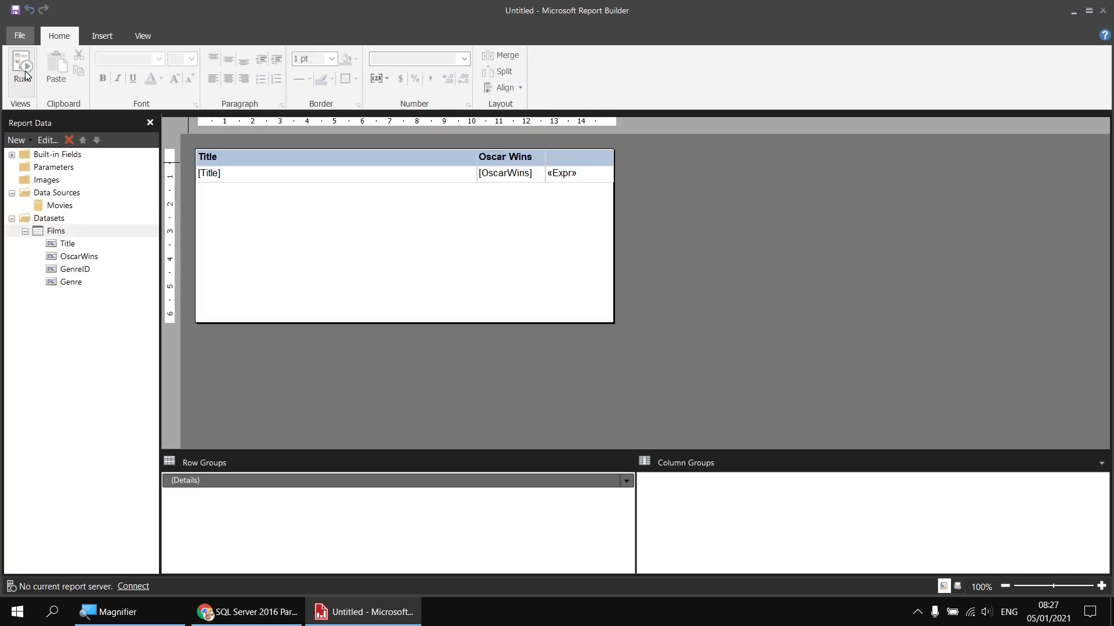
- Extend the expression in the details row's third cell to =RowNumber(Nothing) Mod 2, and preview the report
right_click(586, 179)
click(636, 284)
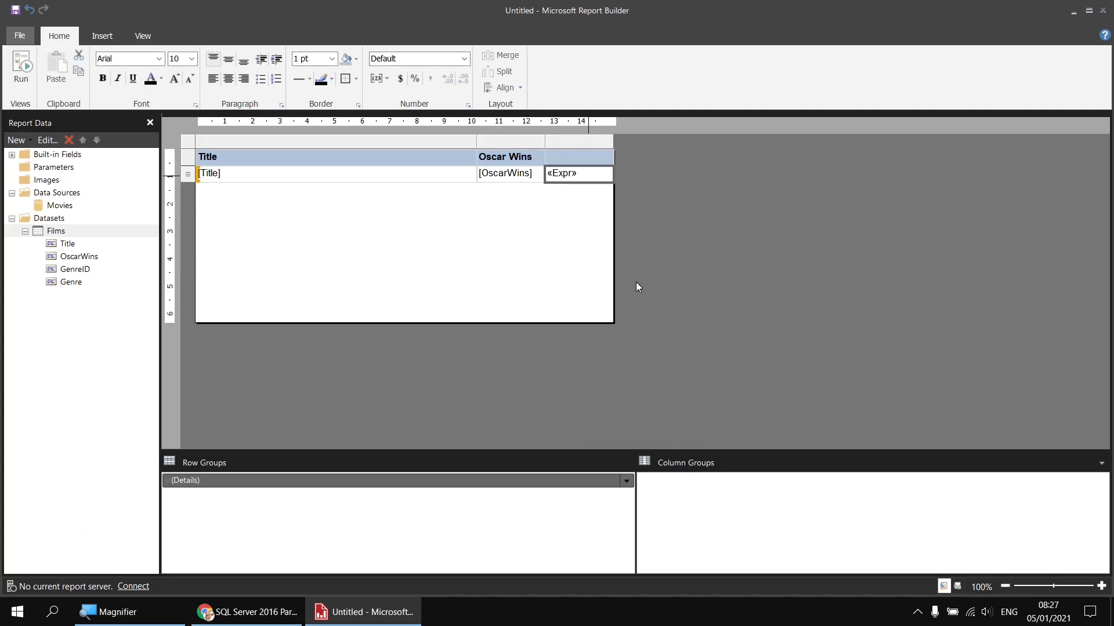
click(449, 120)
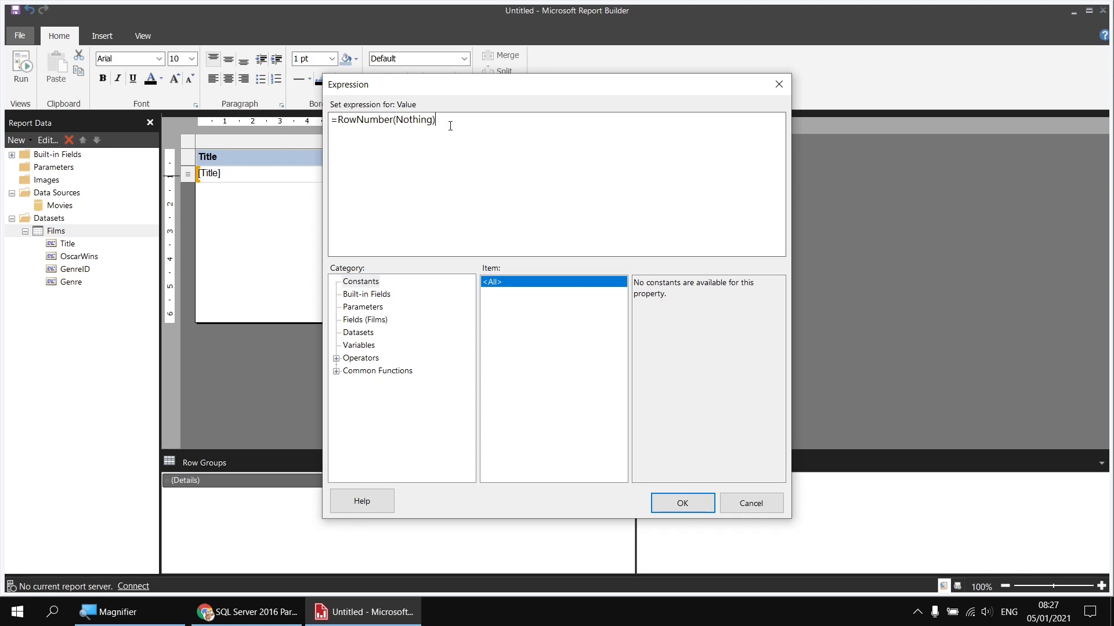
click(335, 359)
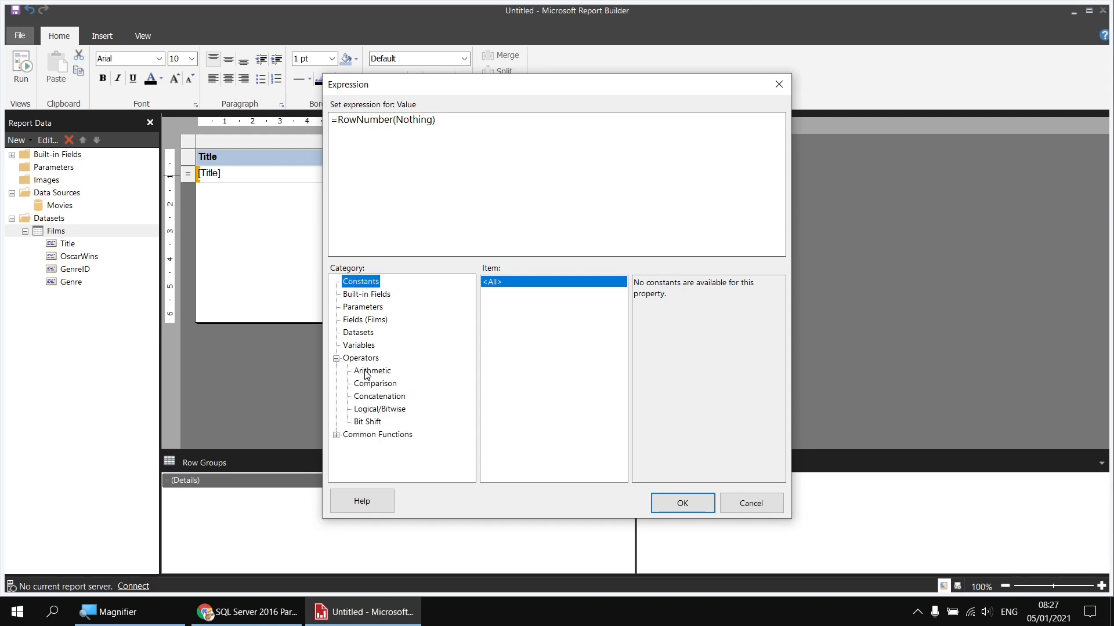
click(369, 375)
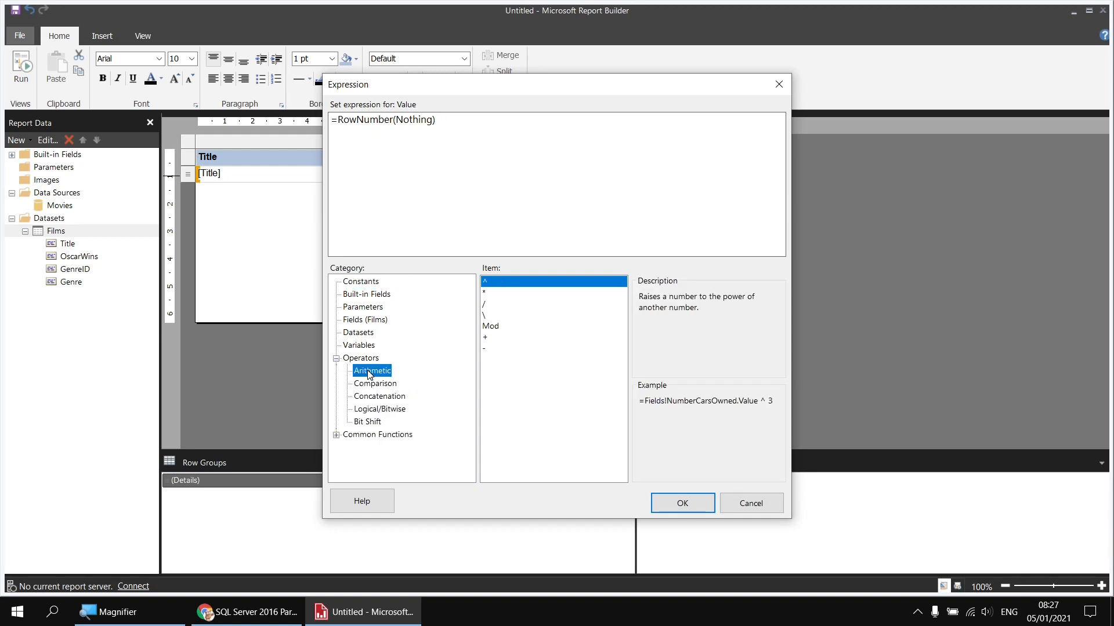
click(502, 328)
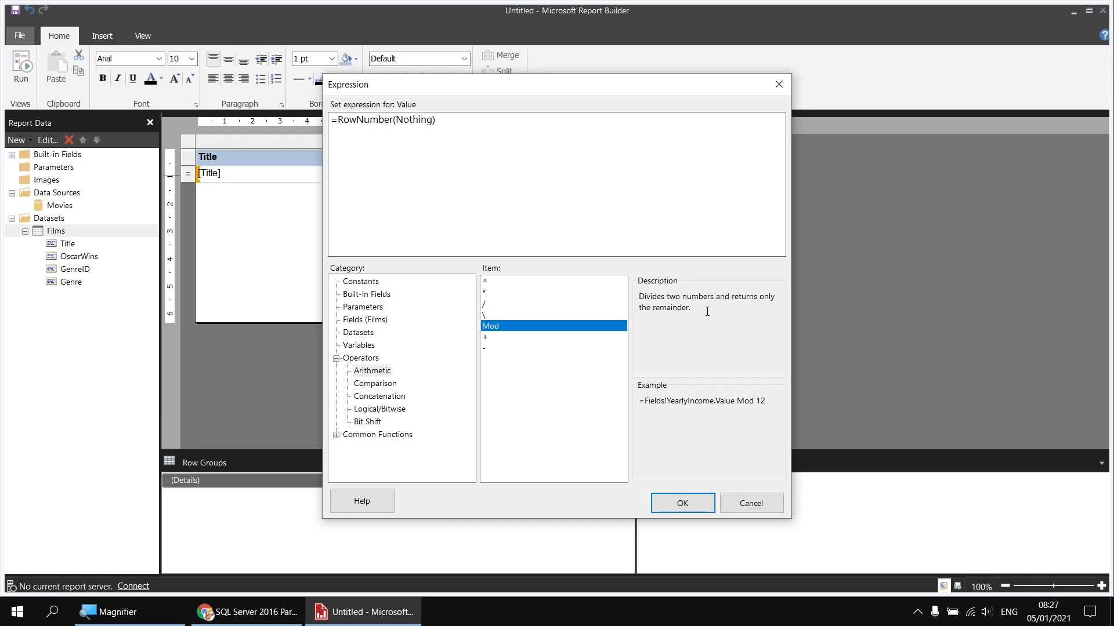
double_click(500, 326)
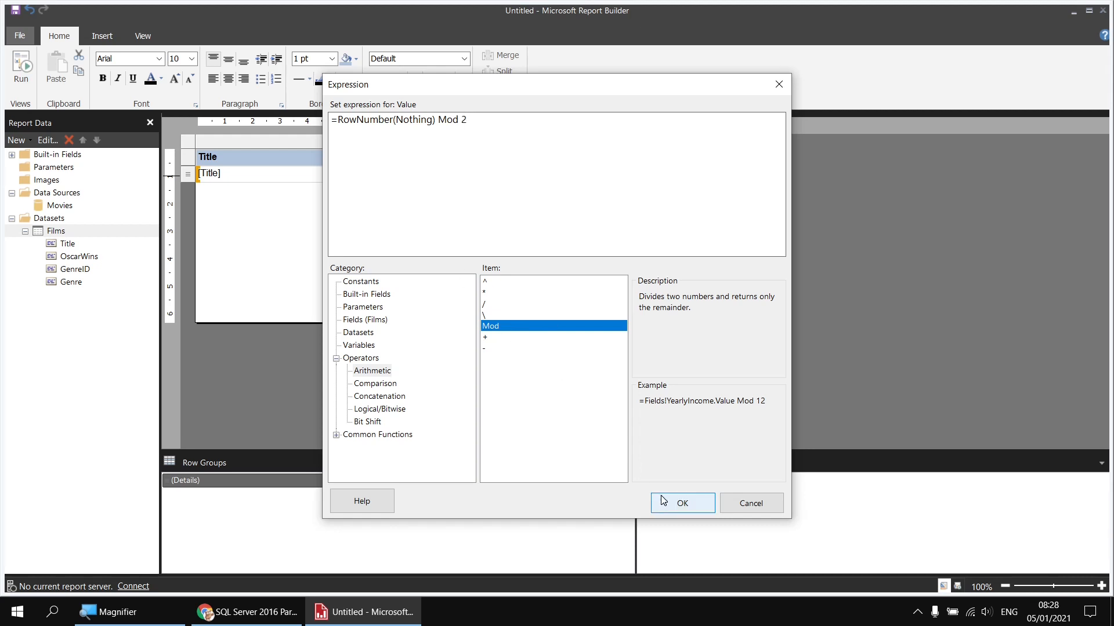
key(super+plus)
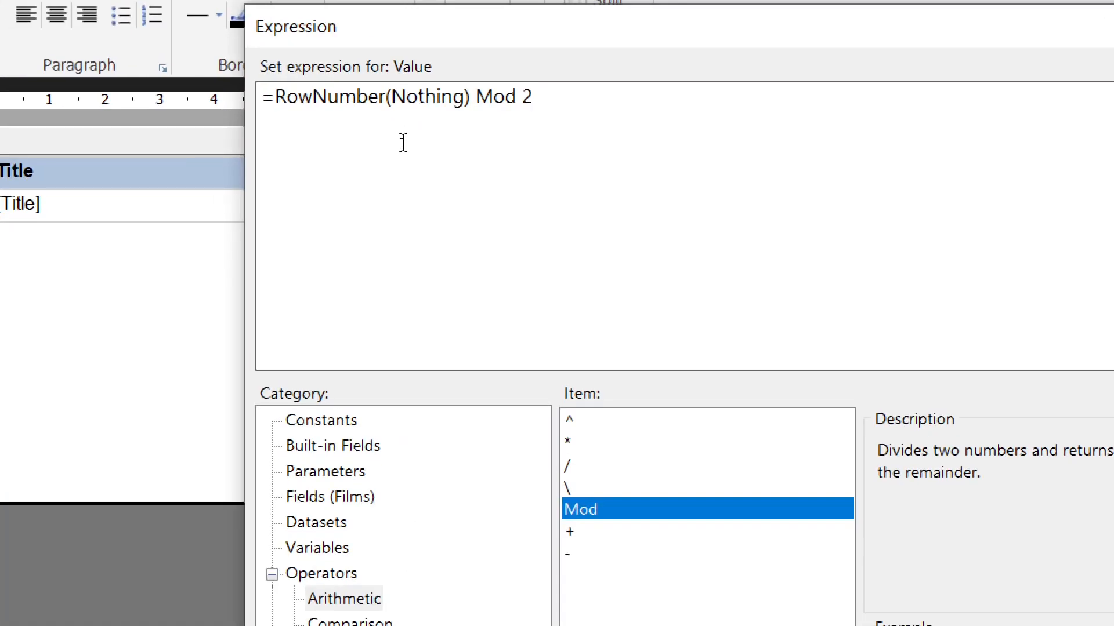
key(super+minus)
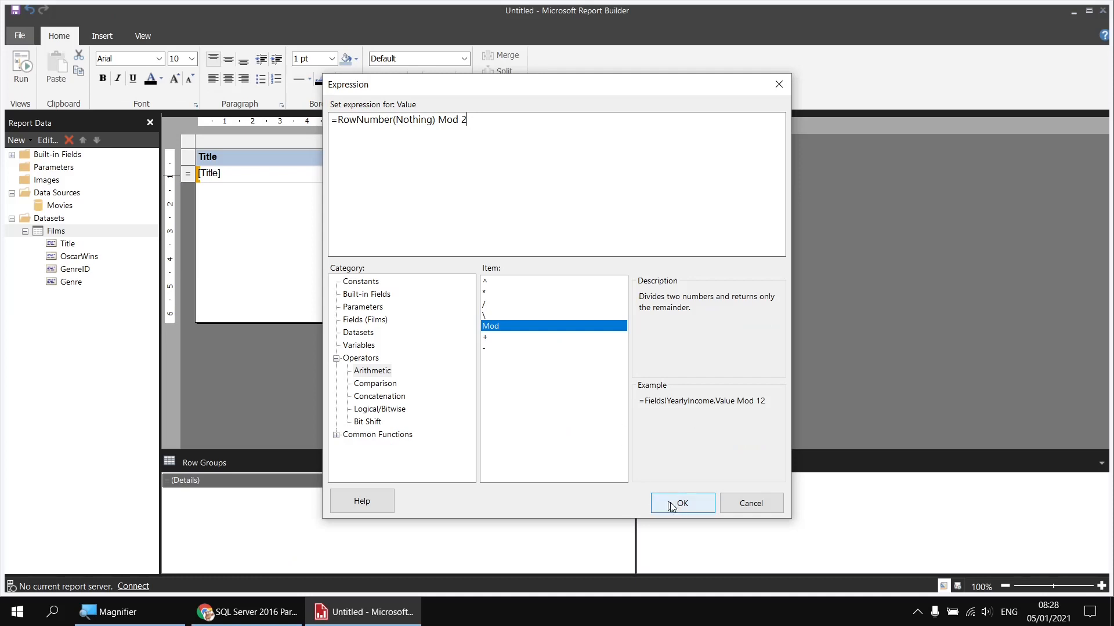
click(676, 495)
click(21, 67)
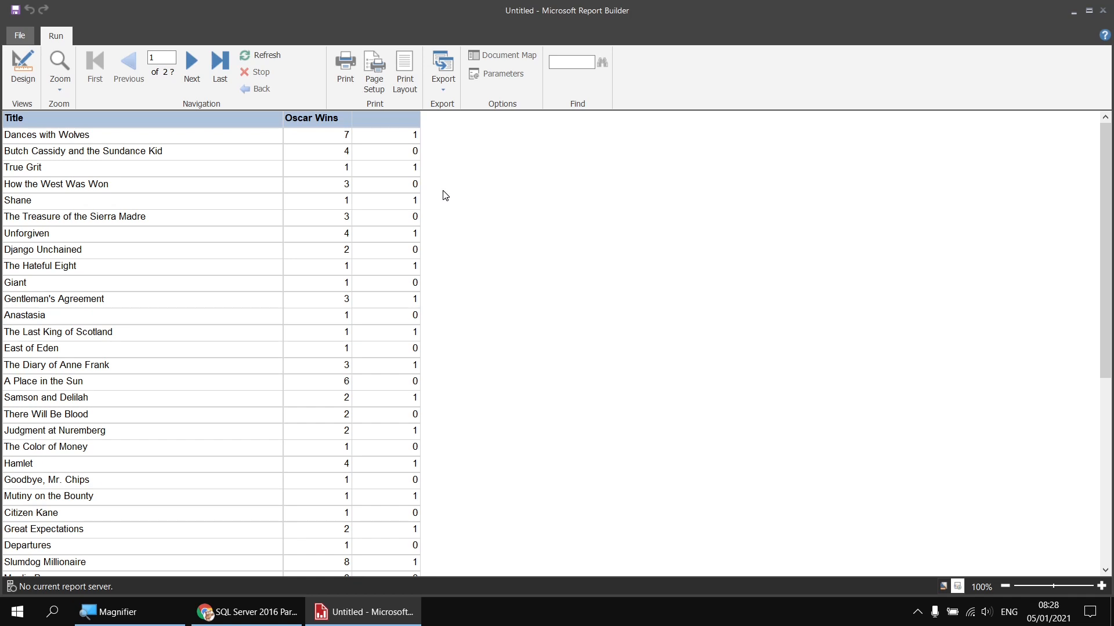
click(23, 67)
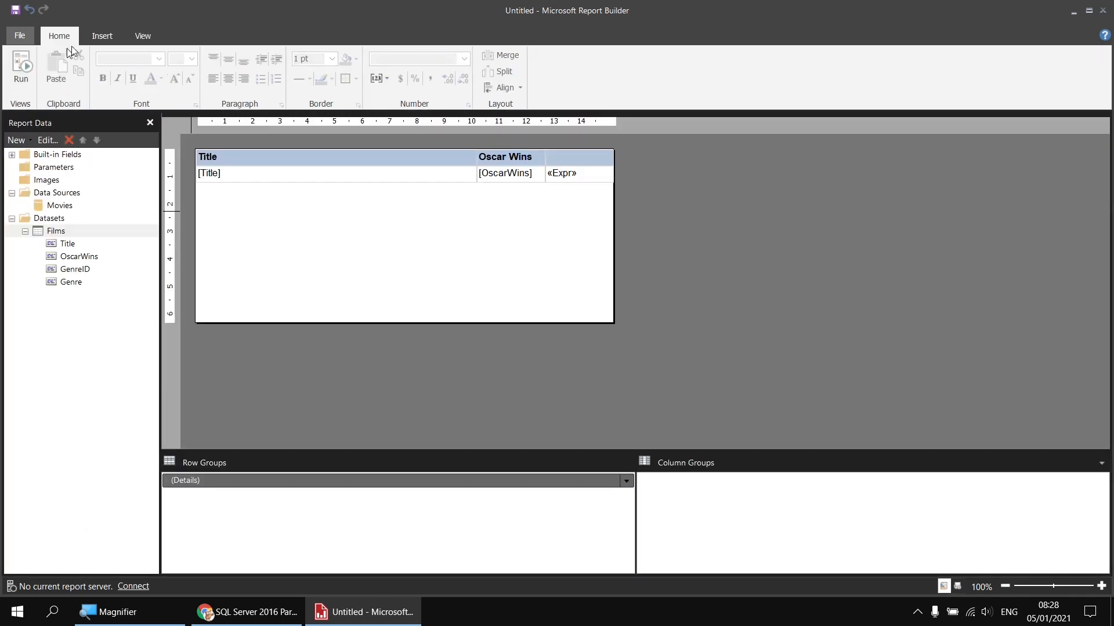
- Show the object properties and open an expression for the whole details row's BackgroundColor, clearing its default text
click(144, 38)
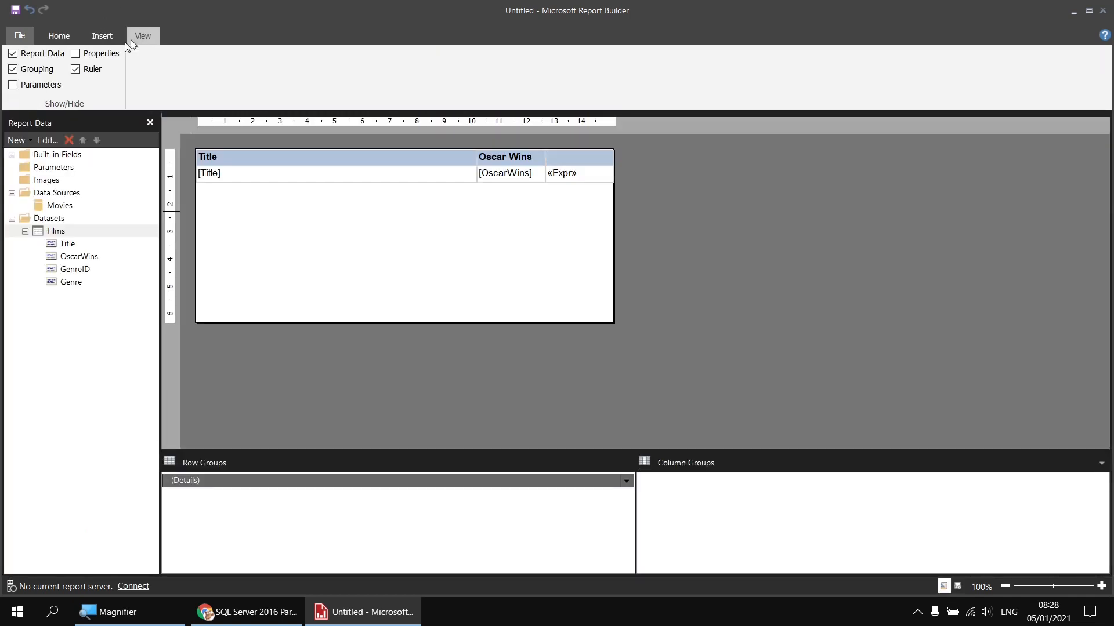
click(76, 54)
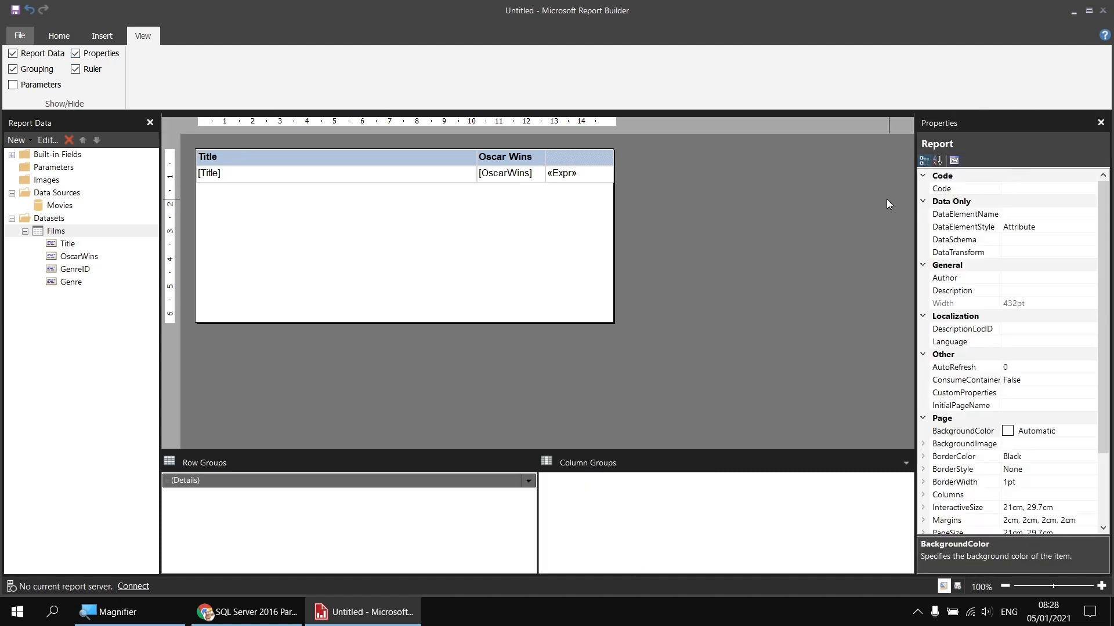
click(338, 180)
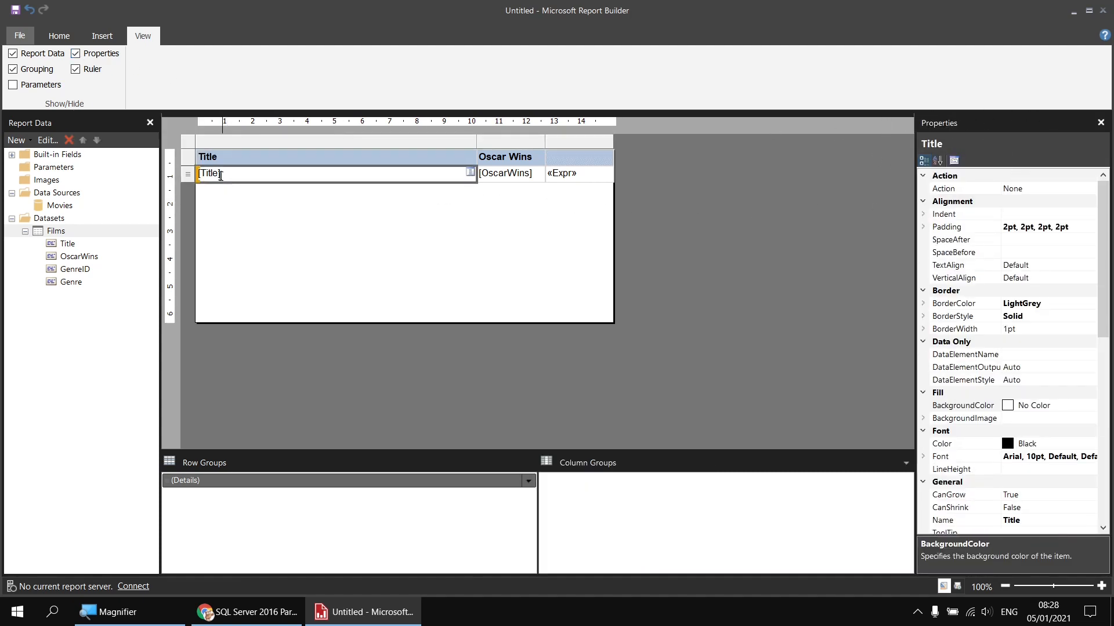
click(191, 176)
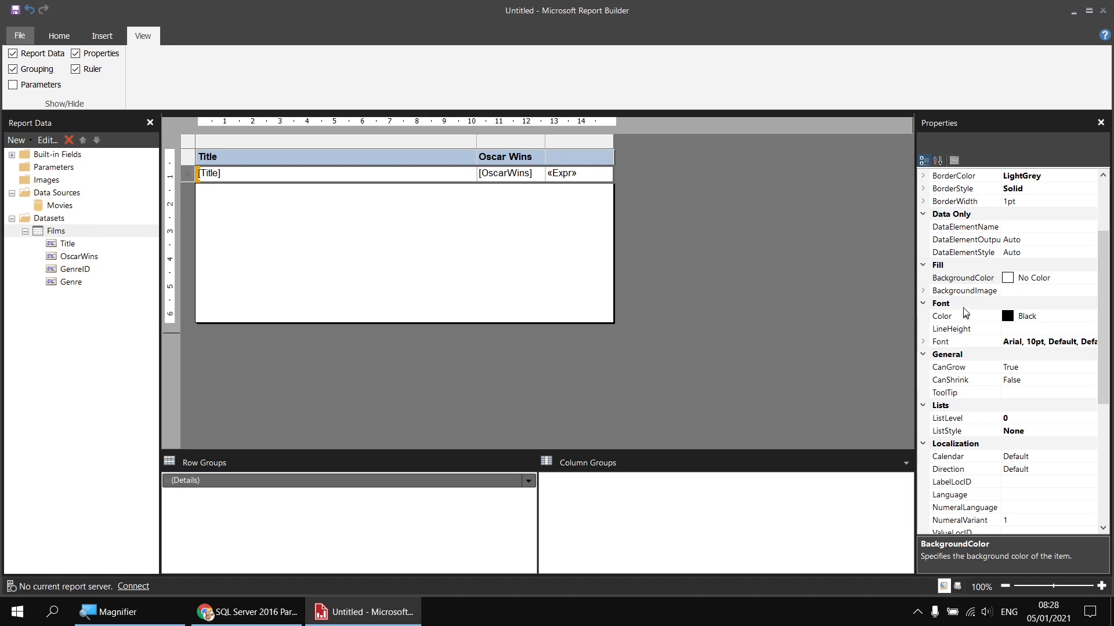
click(965, 282)
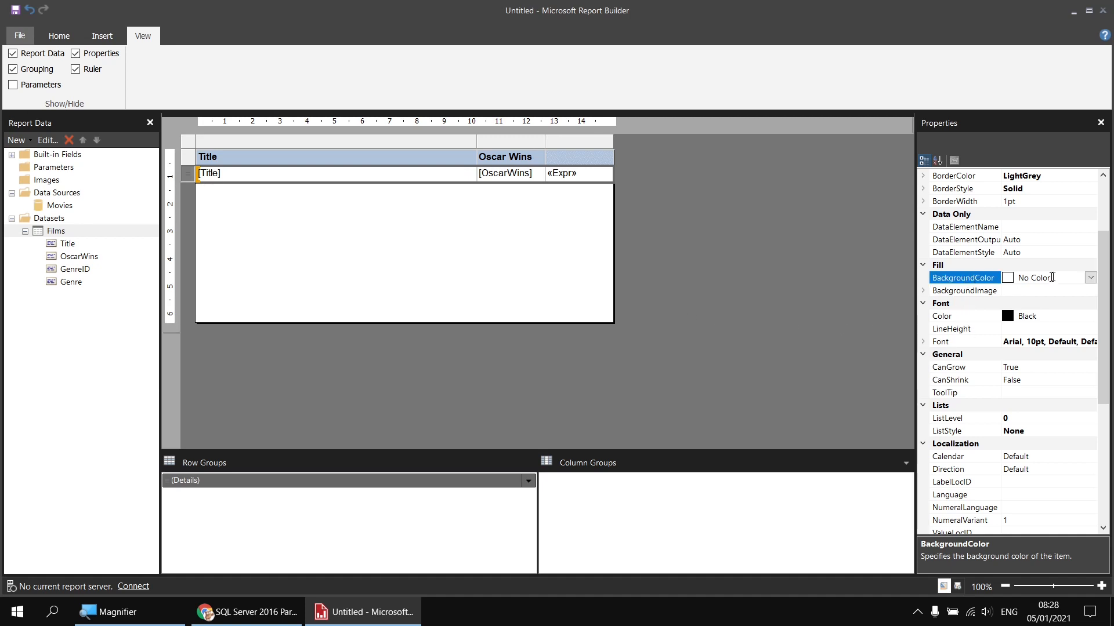
click(1090, 278)
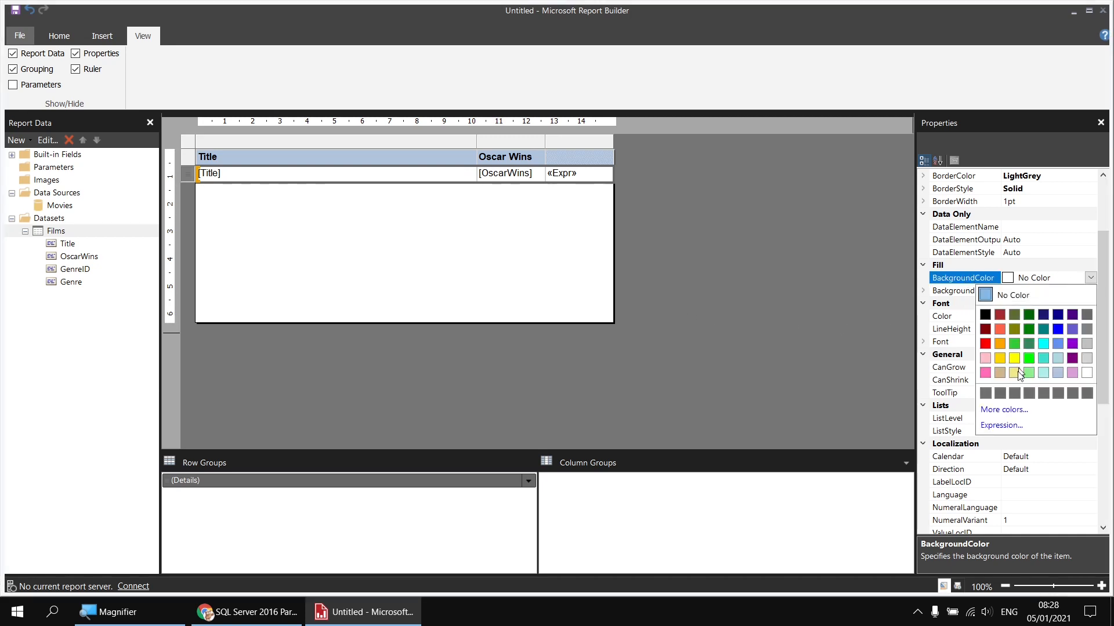
click(1002, 425)
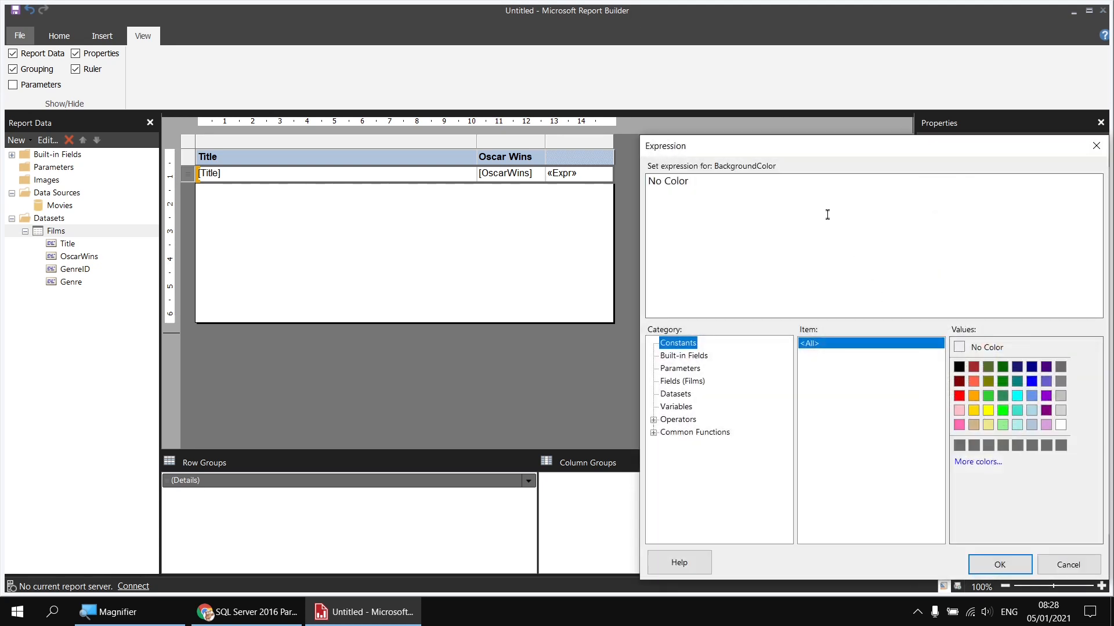
drag(777, 151, 560, 94)
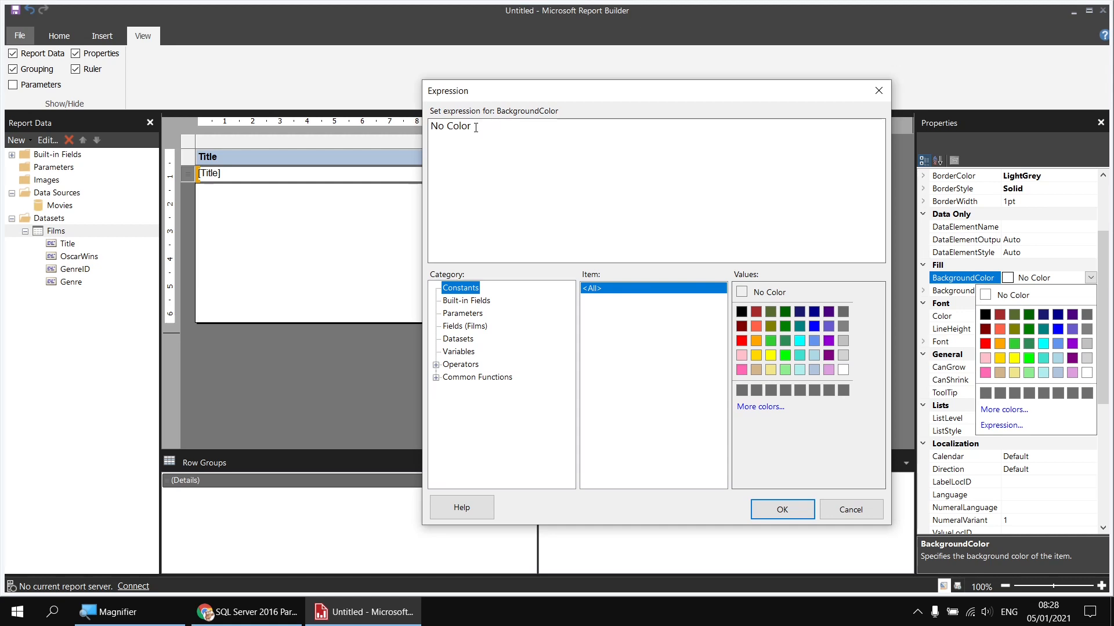
drag(476, 127, 430, 127)
key(Delete)
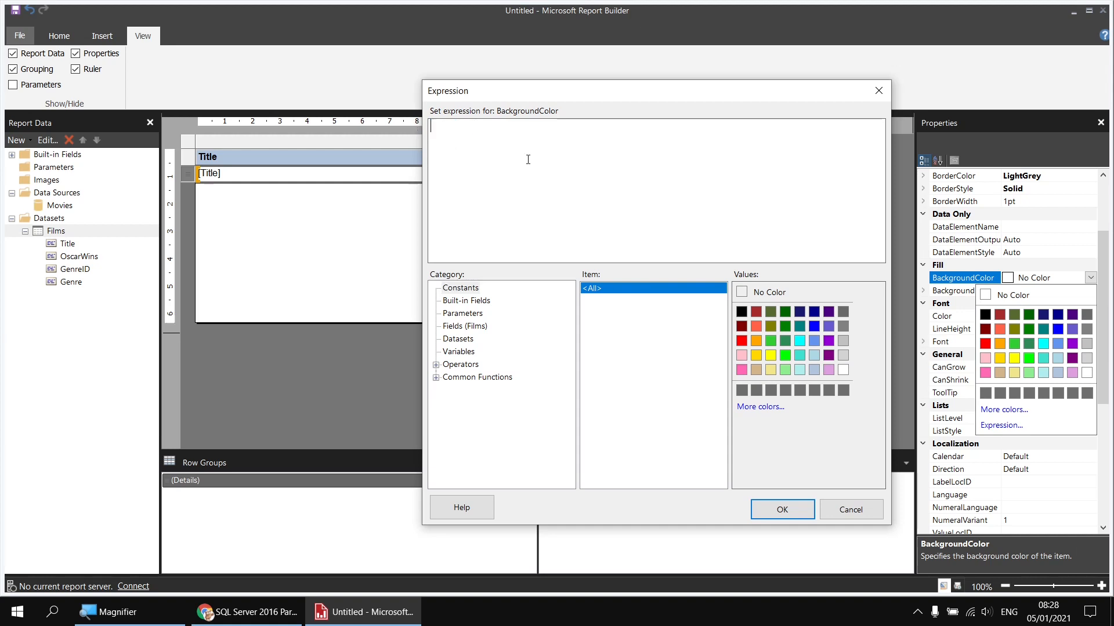
- Start the background colour expression with the IIf and RowNumber functions, as =IIf(RowNumber(Nothing)
click(436, 377)
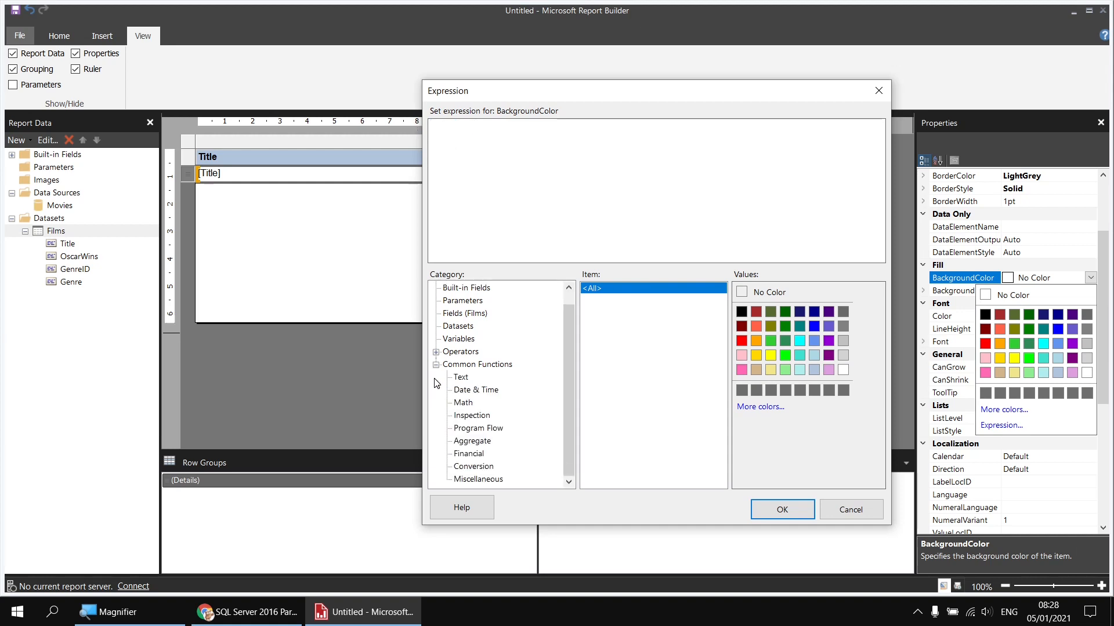
click(470, 429)
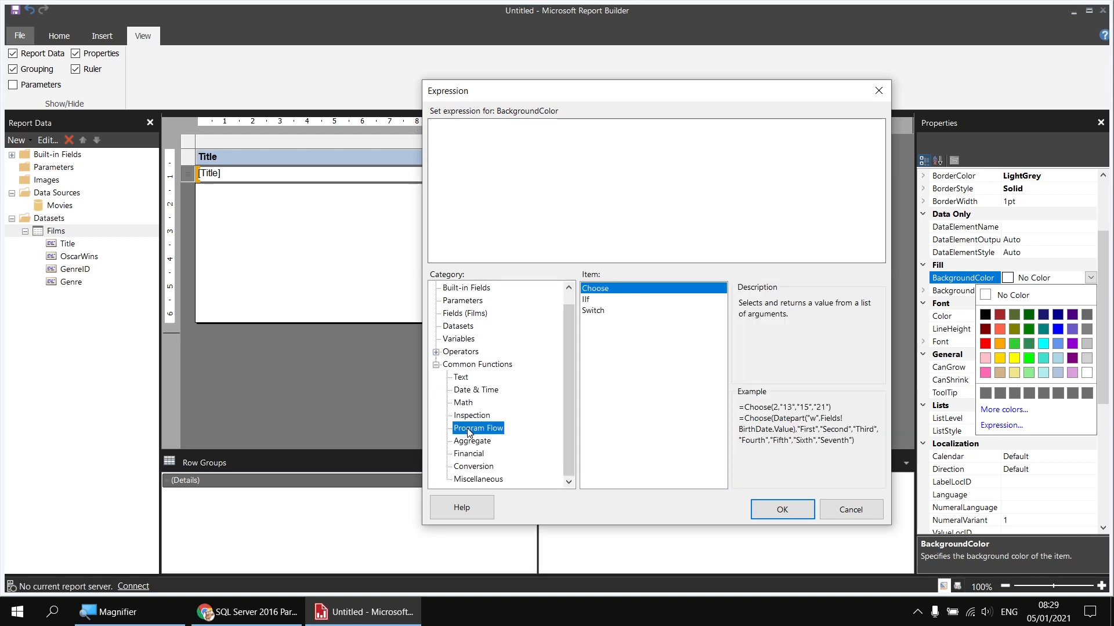
click(587, 300)
double_click(587, 301)
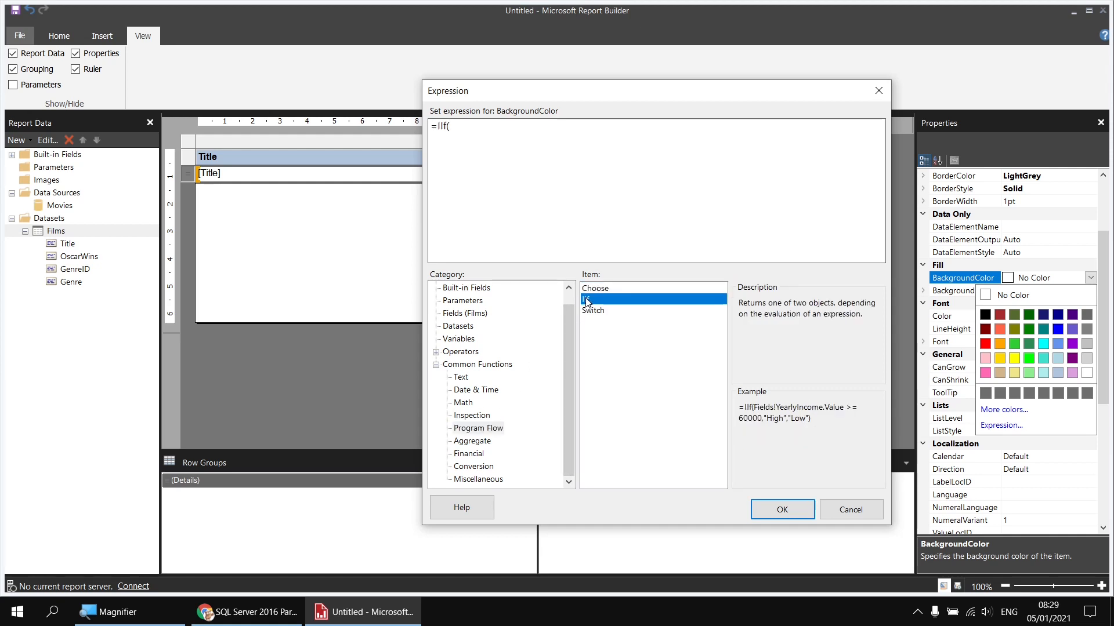
click(462, 480)
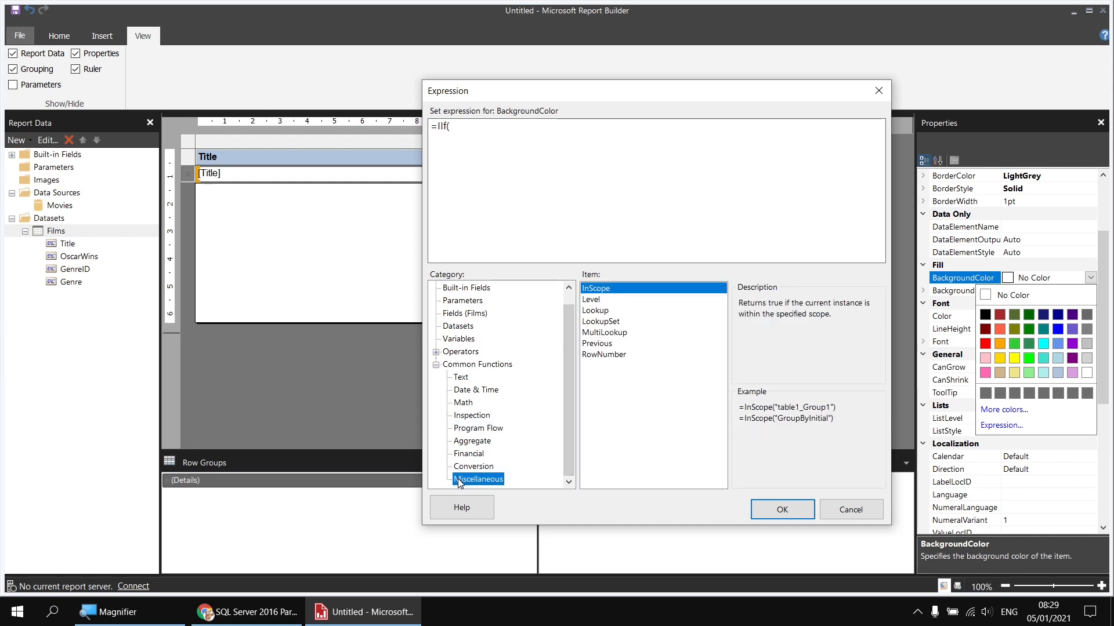
double_click(597, 355)
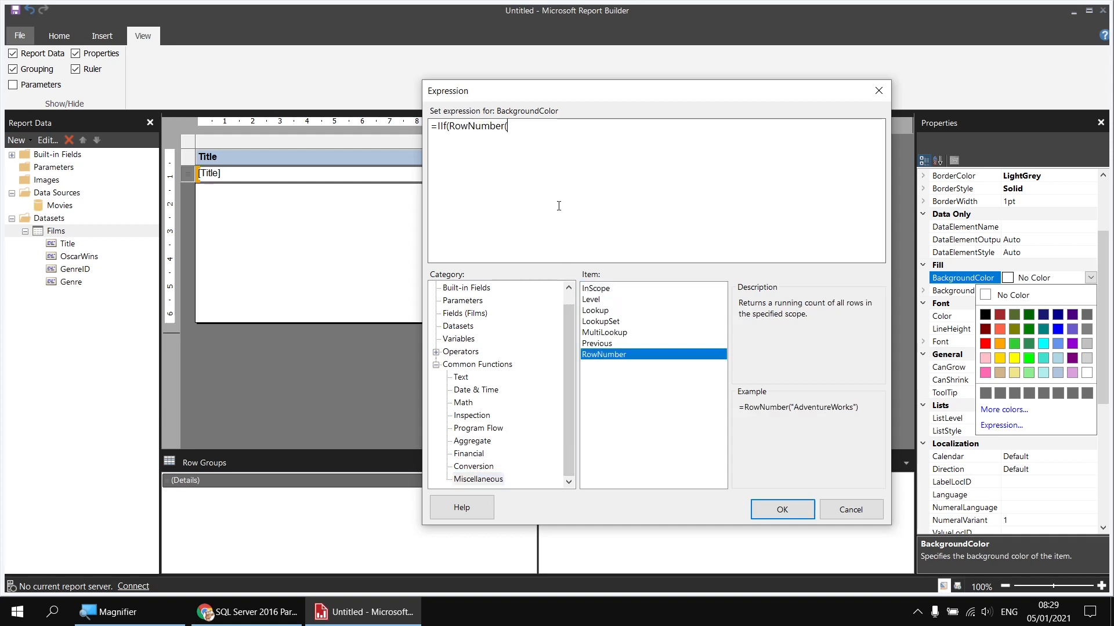
text(Nothing)
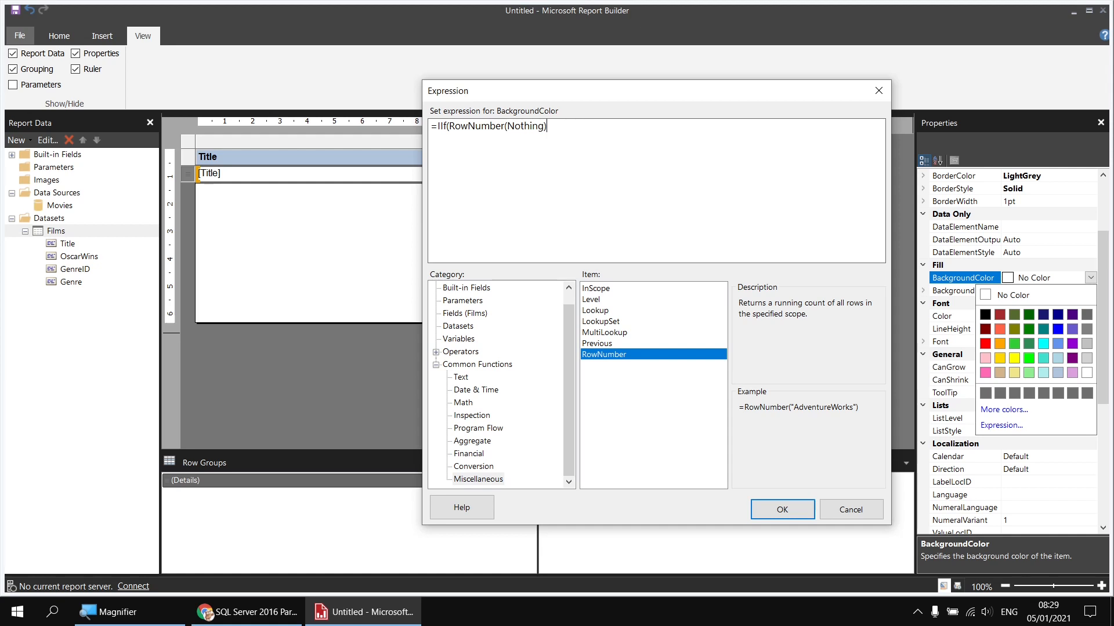
- Complete the IIf condition with Mod 2 = 0, followed by a comma for the next argument
text(Mod 2)
text(= 0)
key(BackSpace)
key(BackSpace)
key(BackSpace)
key(BackSpace)
drag(449, 126, 579, 120)
click(584, 126)
text(=)
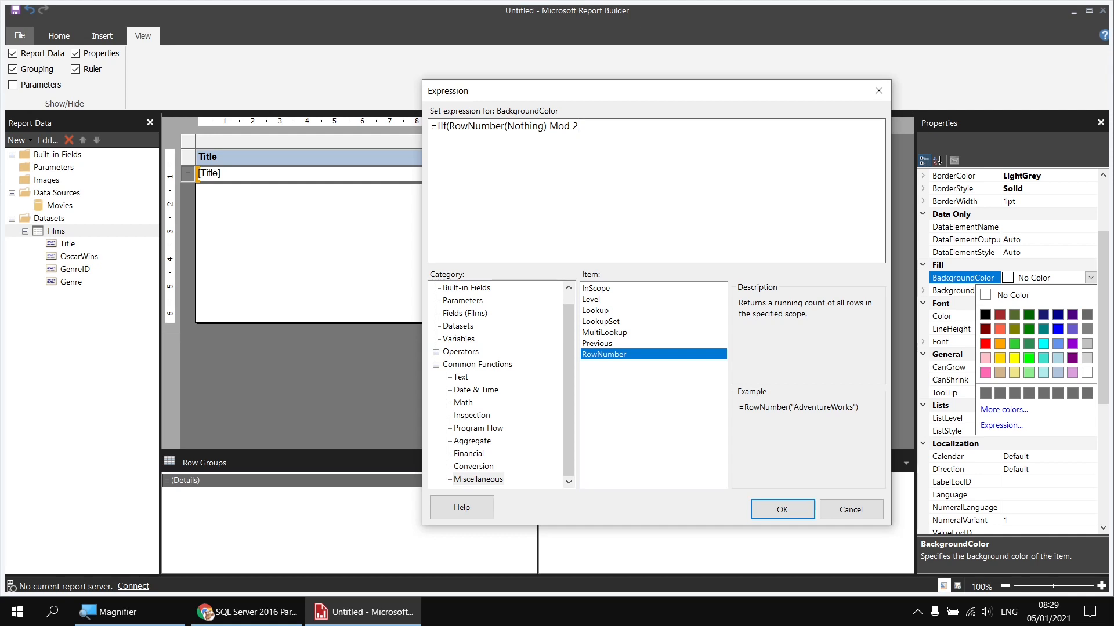
text(= 0,)
- Finish the IIf expression with "LightGrey" and "Transparent" as its two results, apply it, and preview the report
scroll(489, 296, up, 1)
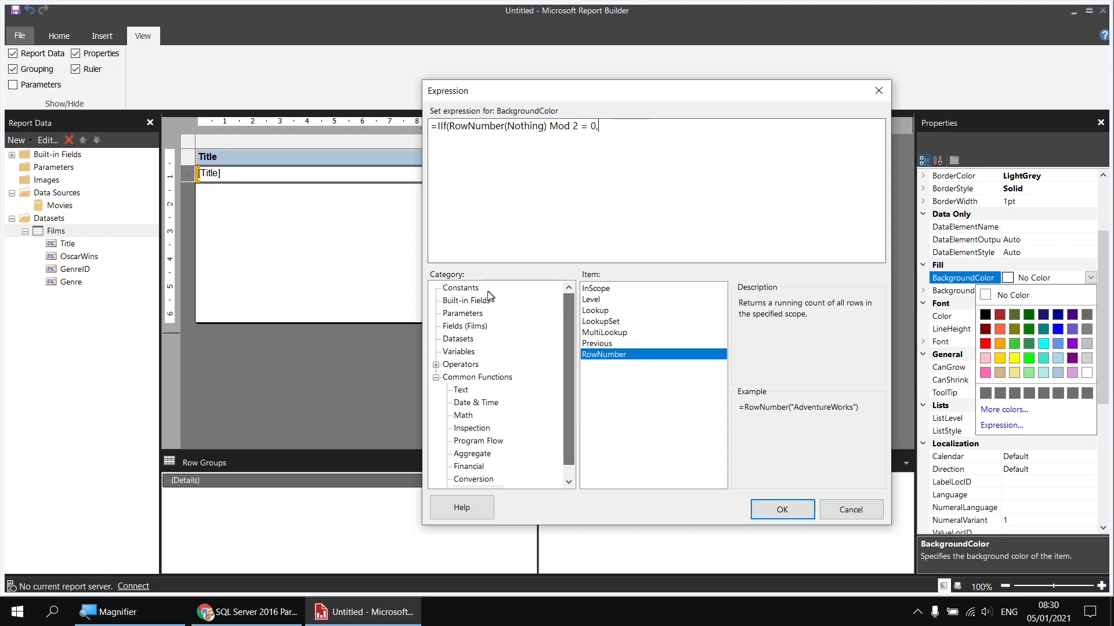
click(463, 290)
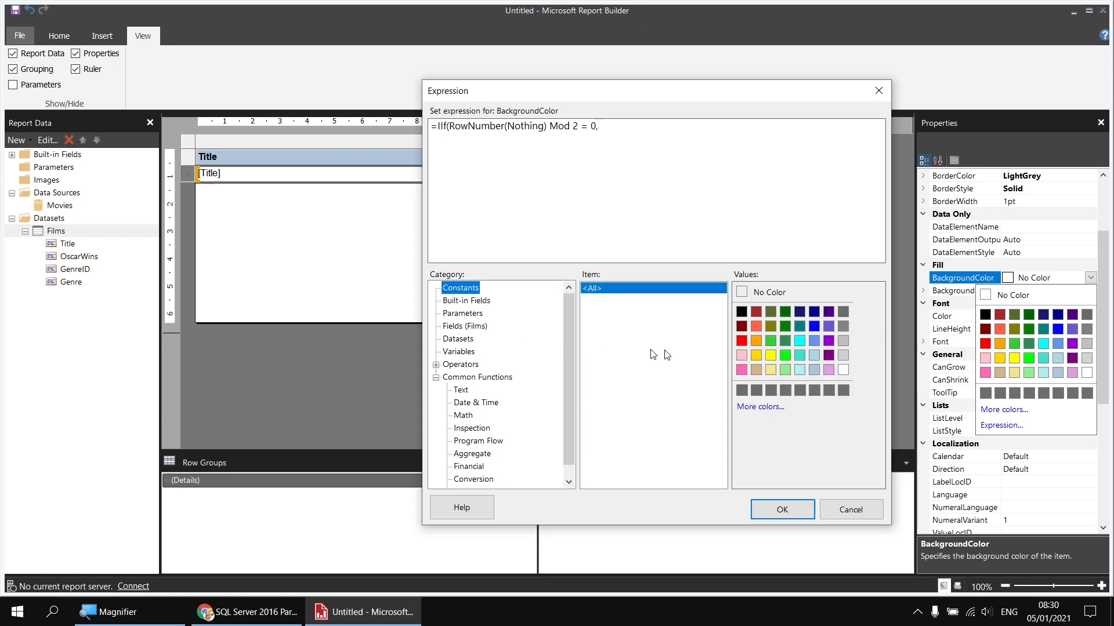
click(844, 355)
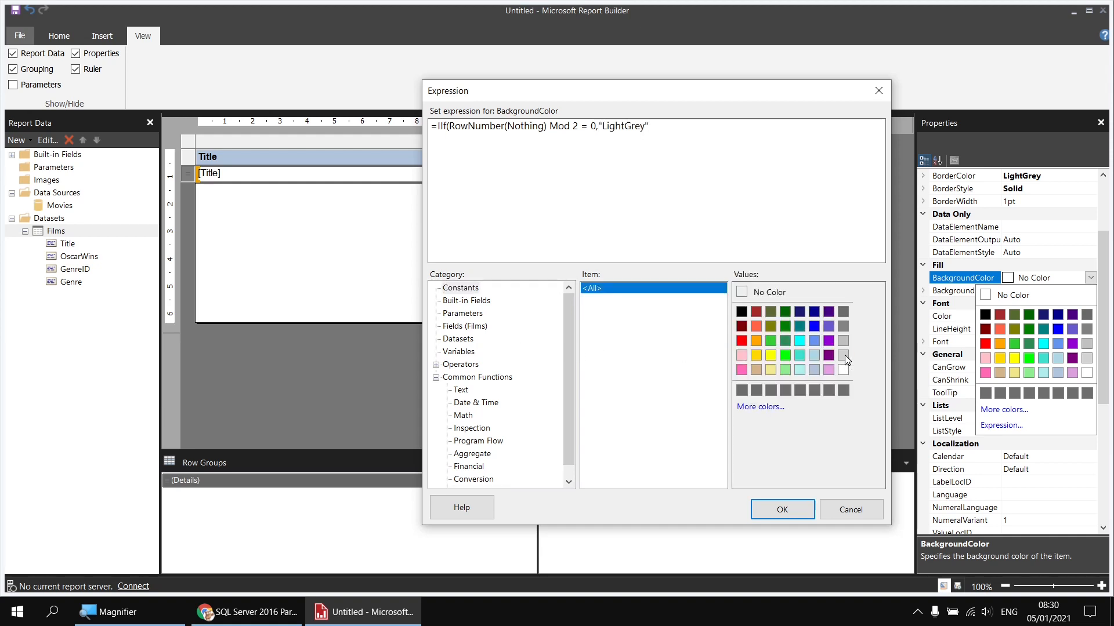
text(,)
click(743, 293)
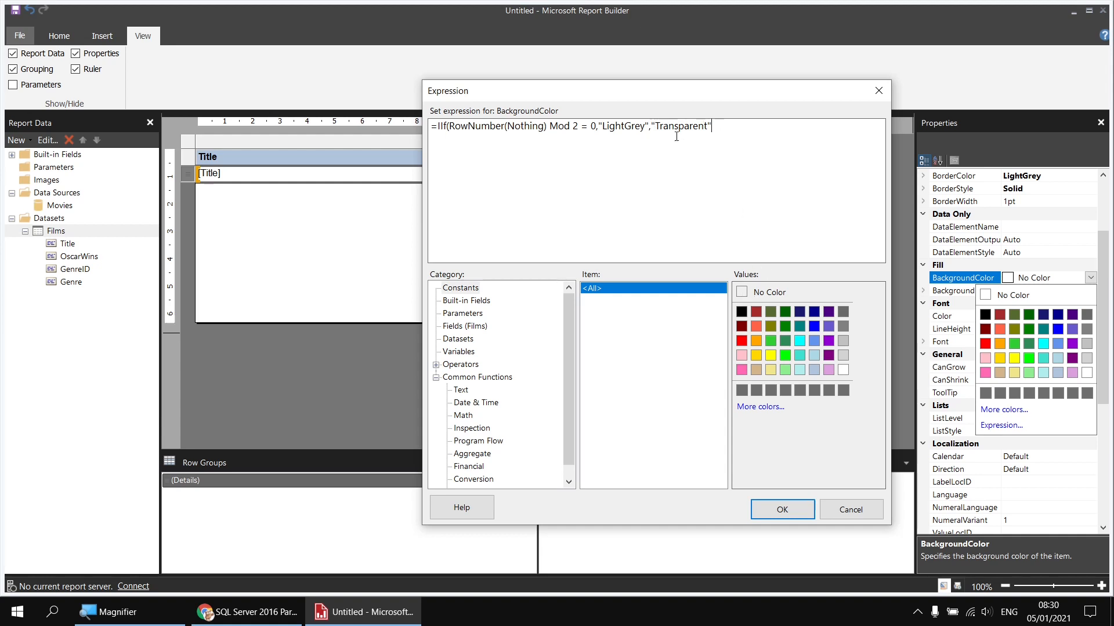
click(716, 128)
text())
click(778, 511)
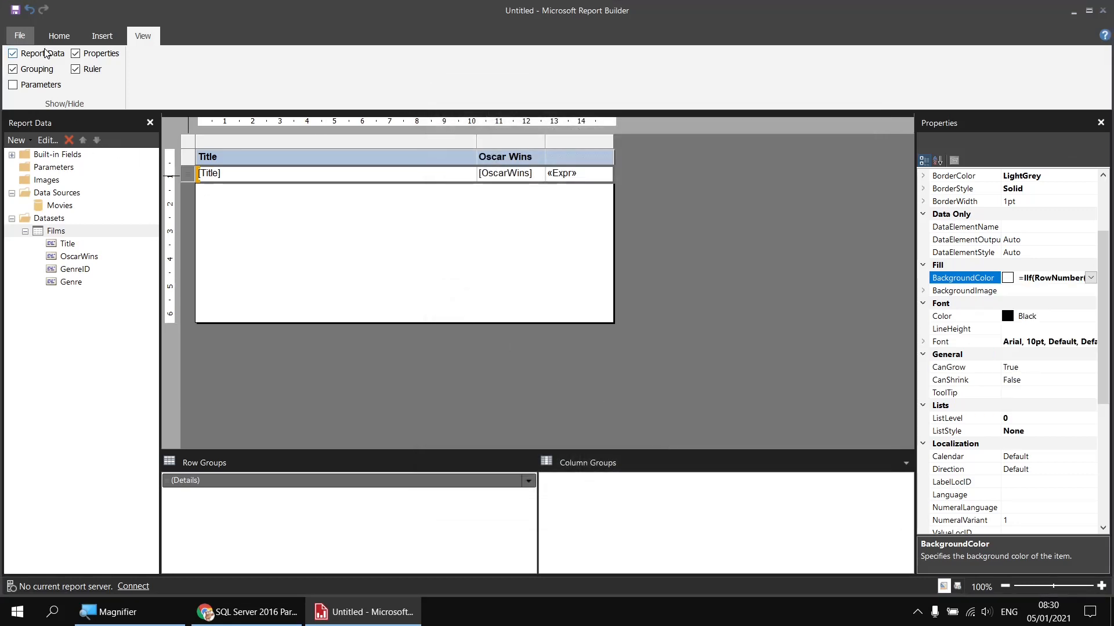
click(58, 36)
click(21, 70)
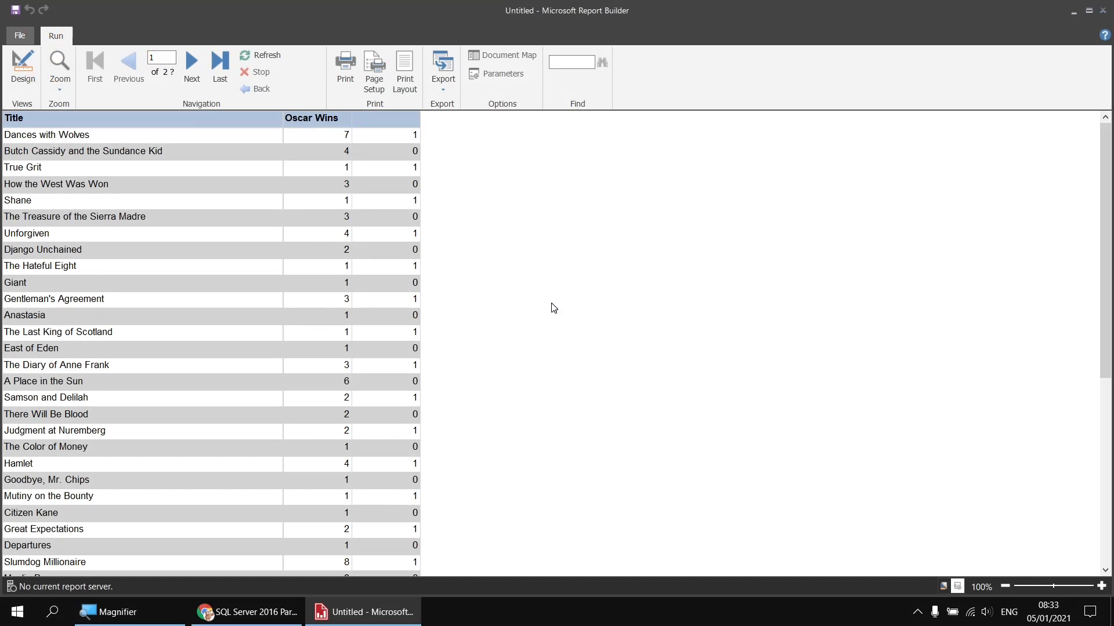
click(22, 71)
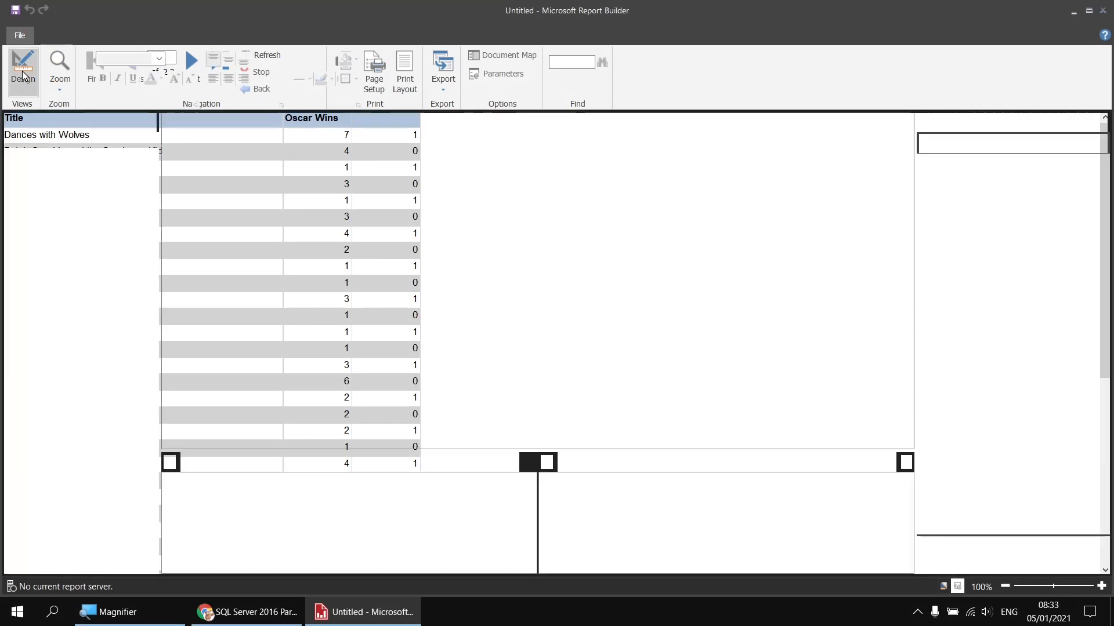
- Move the whole table about 4 cm down in the report body
click(294, 206)
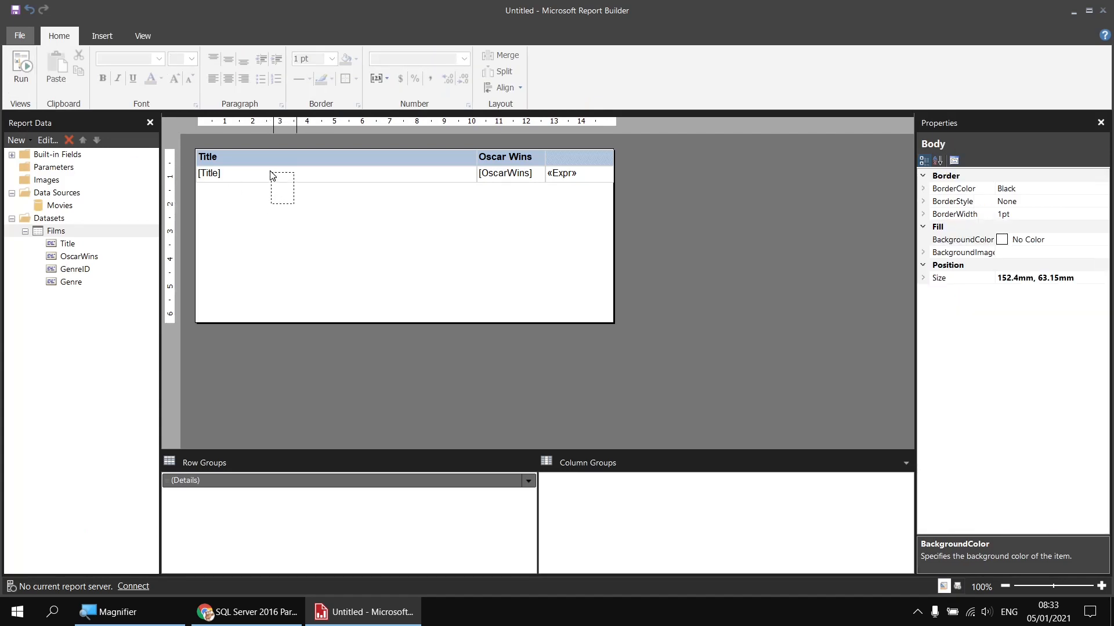
click(232, 169)
drag(203, 150, 198, 260)
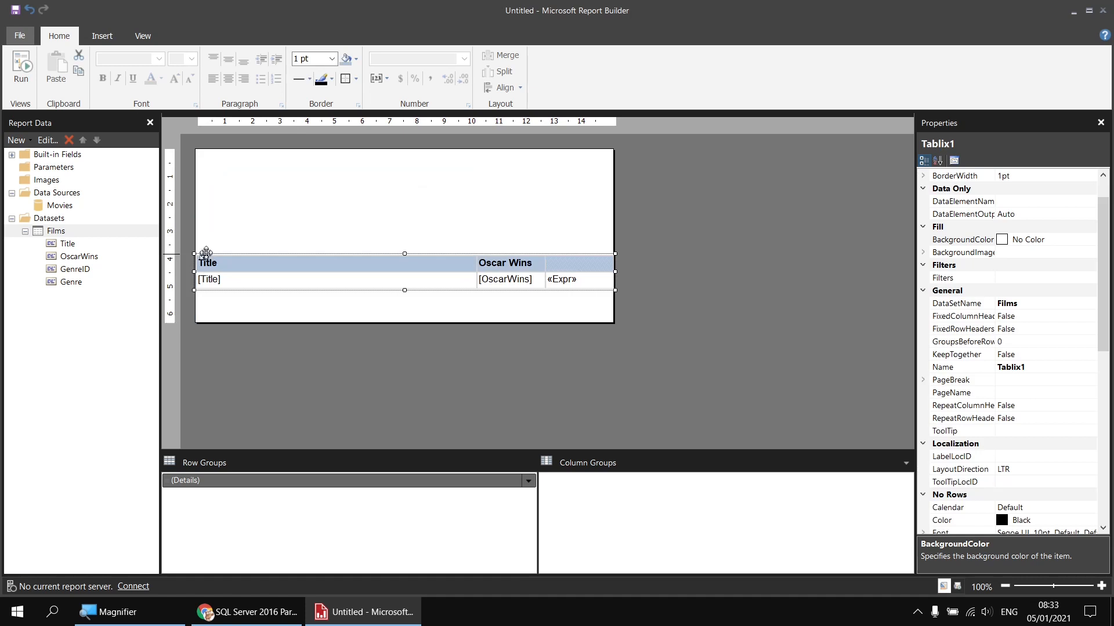
- Insert a new table at the top-left of the report body and put the Genre field in its first data cell
right_click(200, 154)
mouse_move(267, 206)
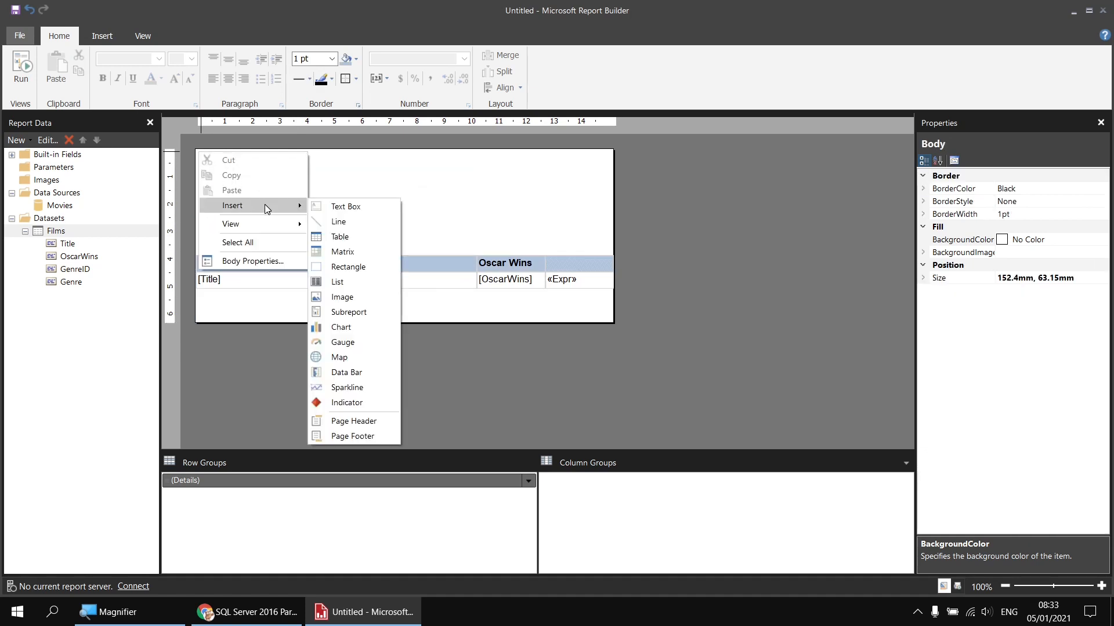
click(339, 237)
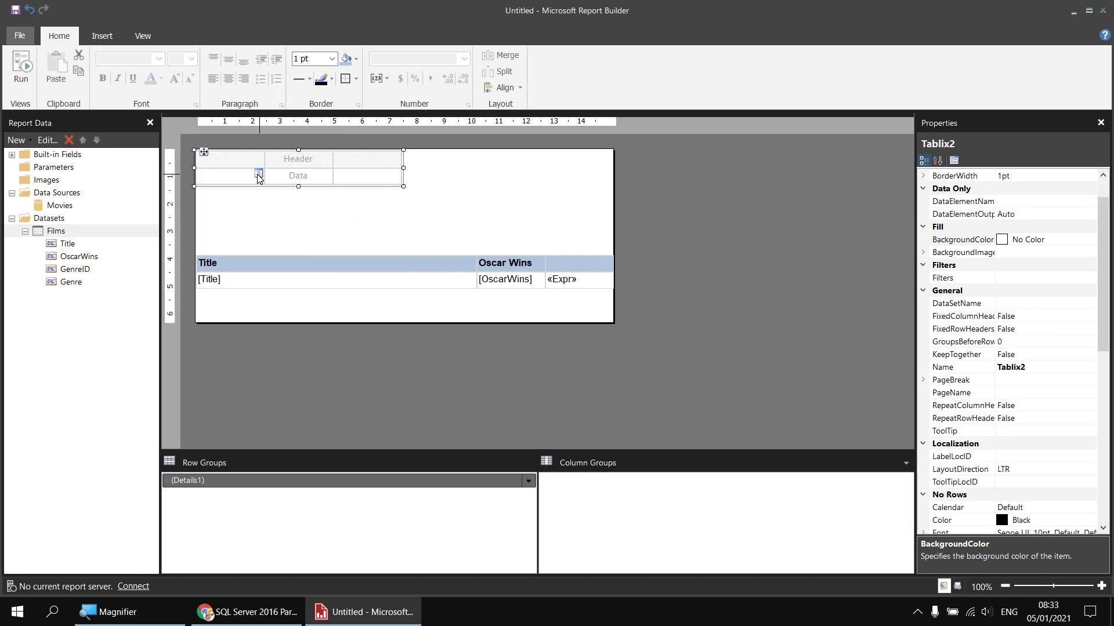
click(259, 174)
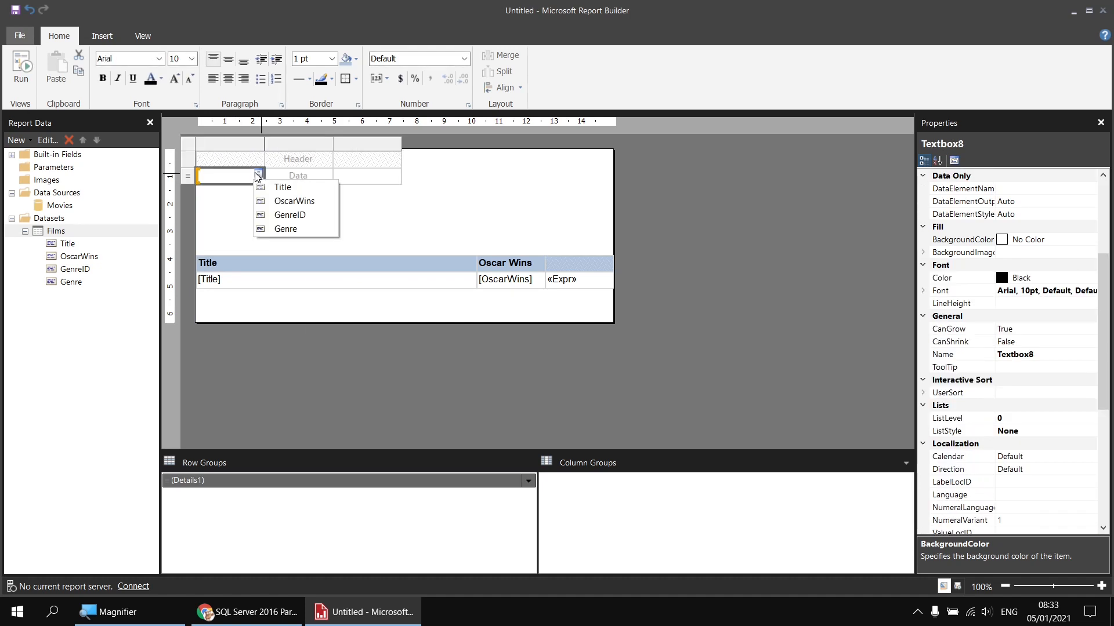
click(288, 229)
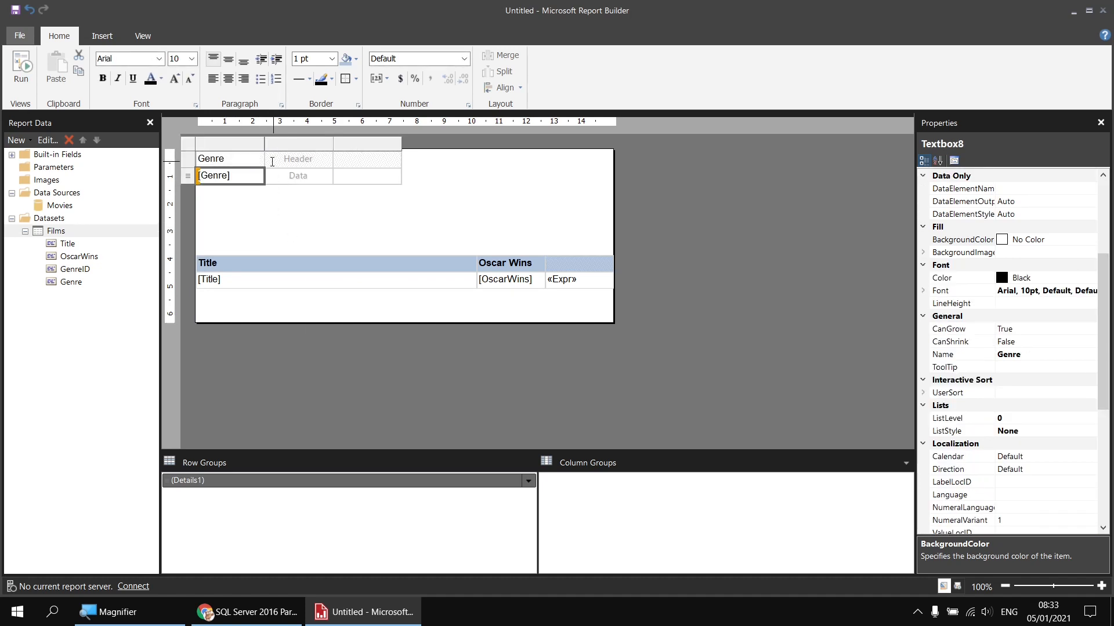
click(251, 166)
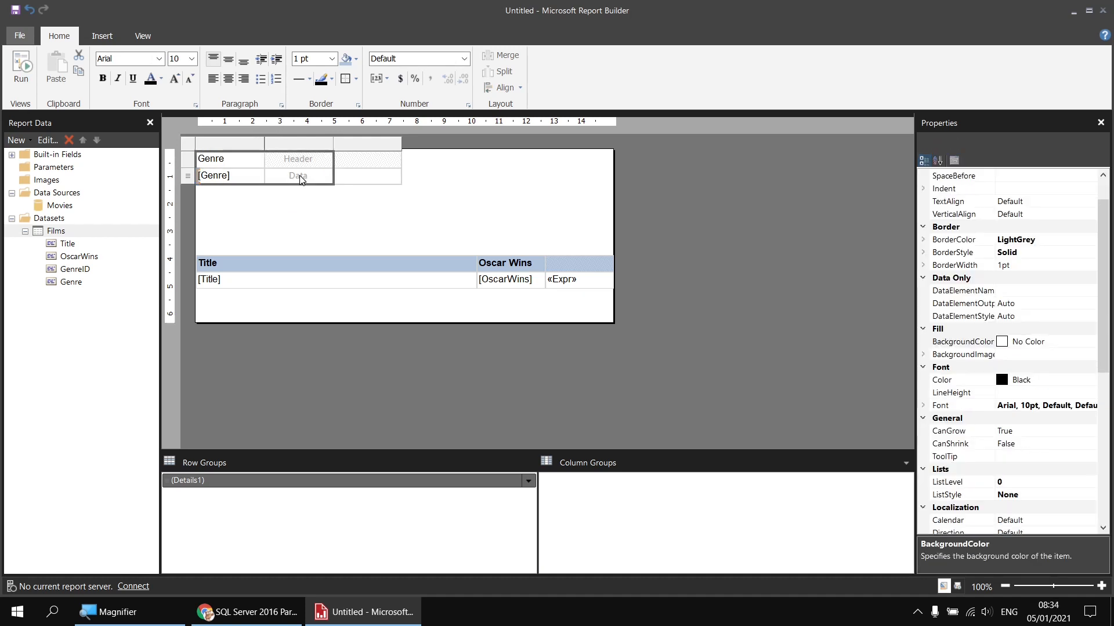
click(159, 59)
click(139, 87)
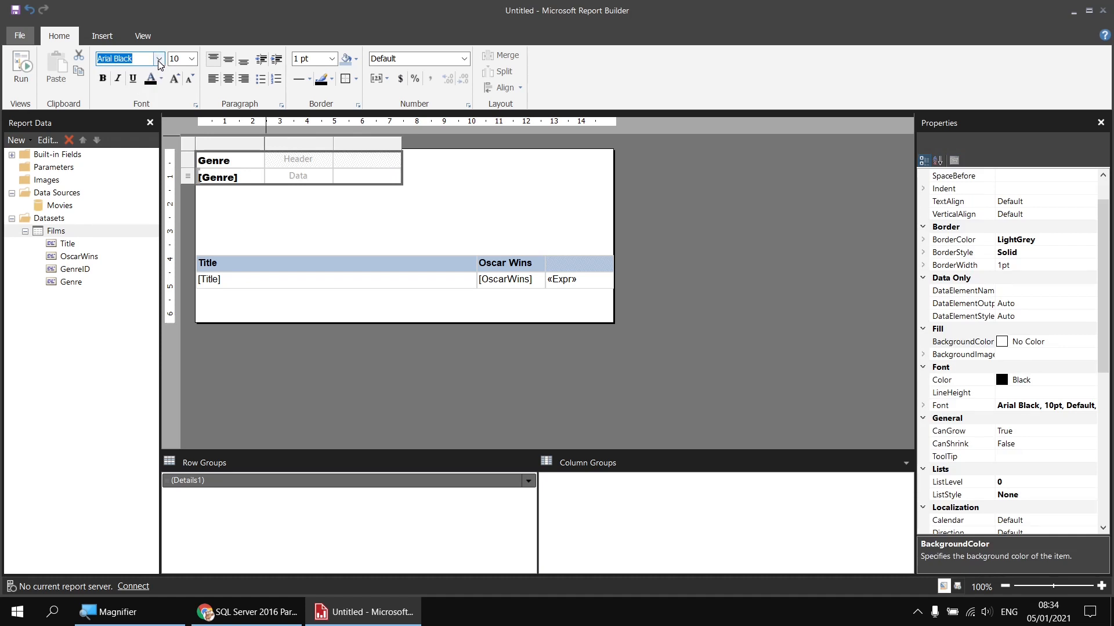
click(158, 59)
click(129, 93)
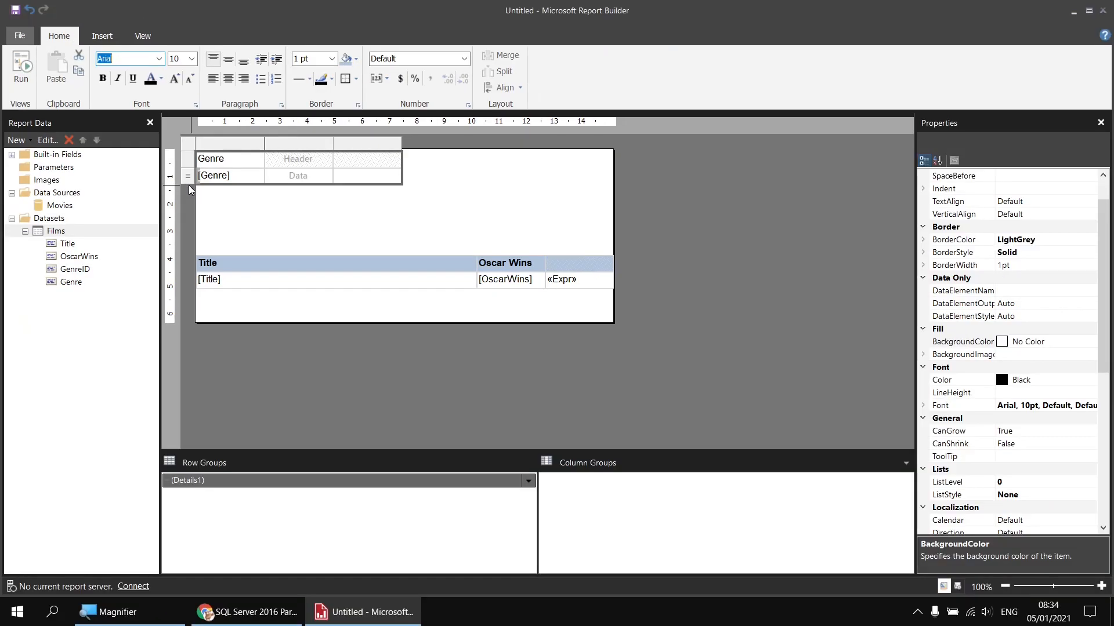
- Preview the report to examine the rows of the new genre table, and return to the design
click(21, 65)
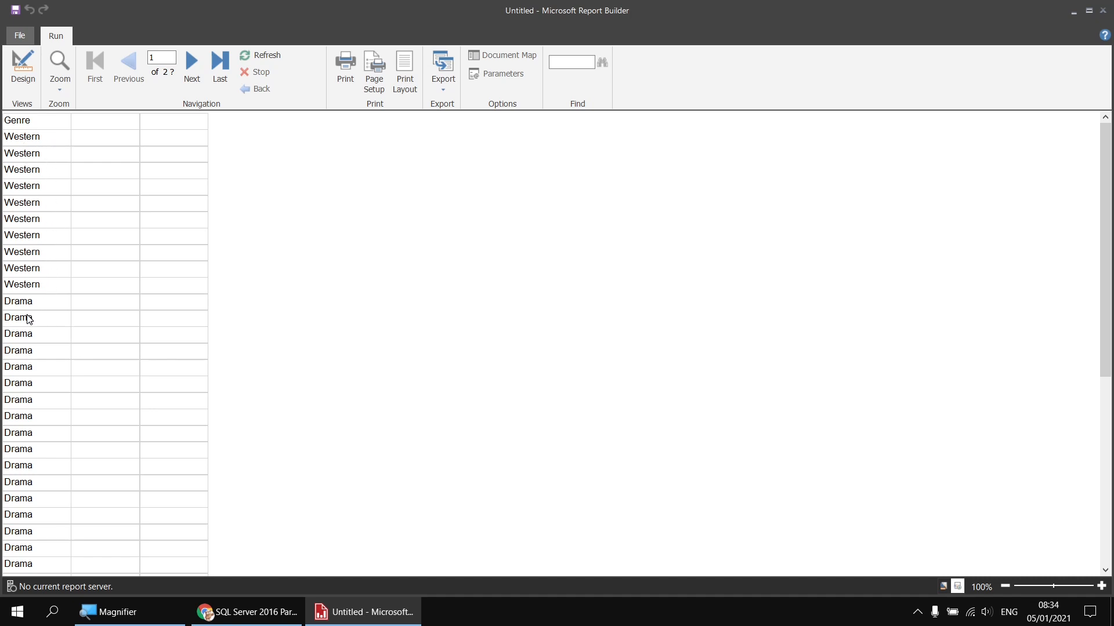
click(27, 70)
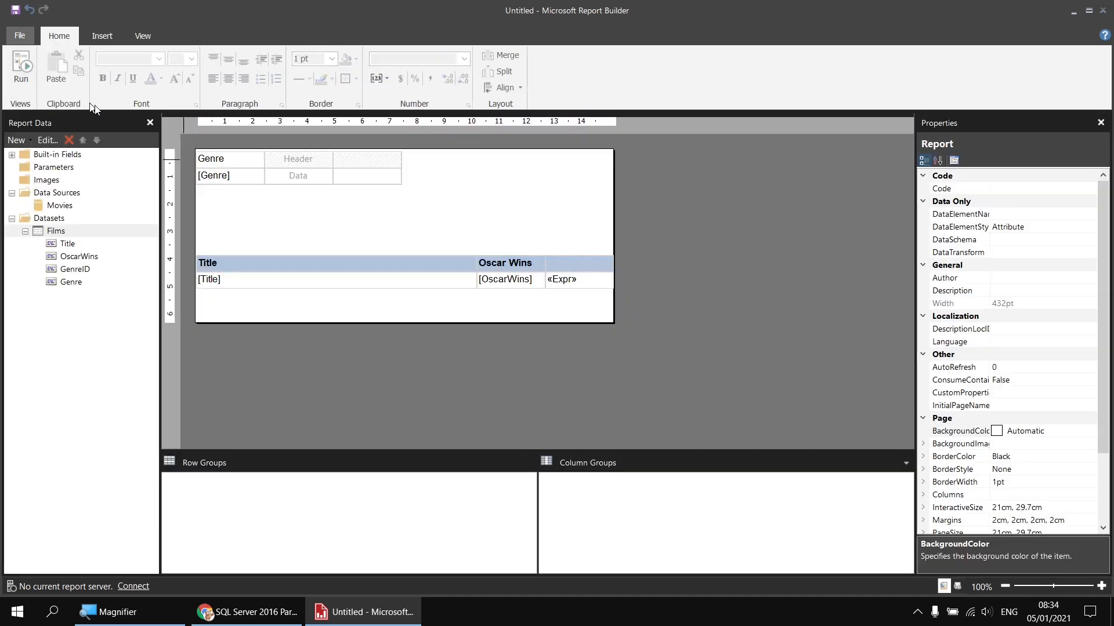
- Rename the new table's details row group to Genre and group it on [GenreID]
click(242, 182)
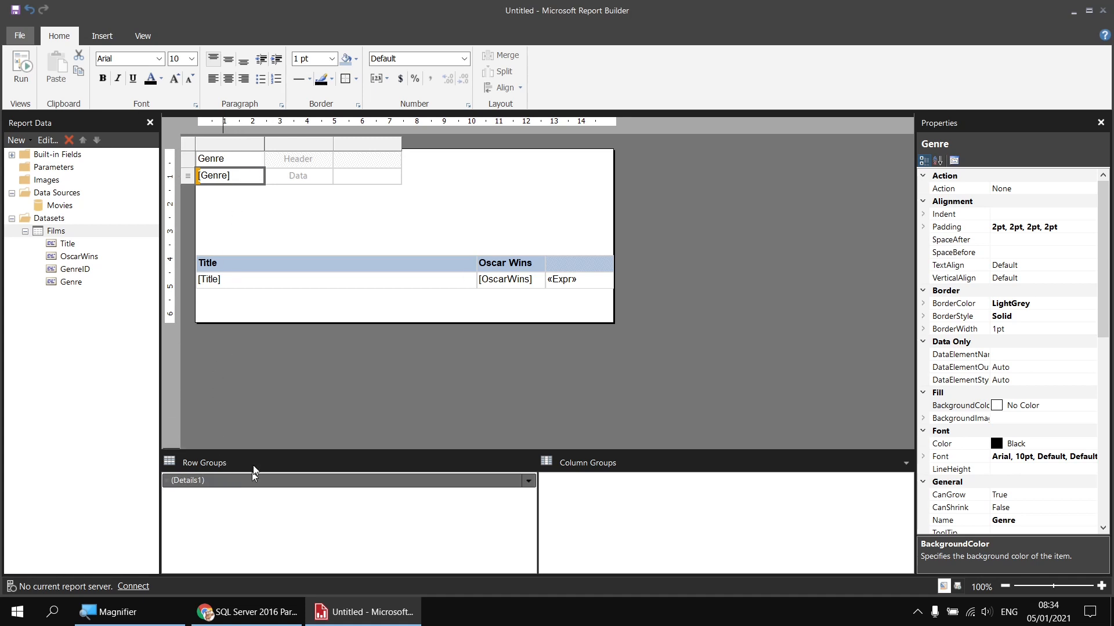
right_click(232, 486)
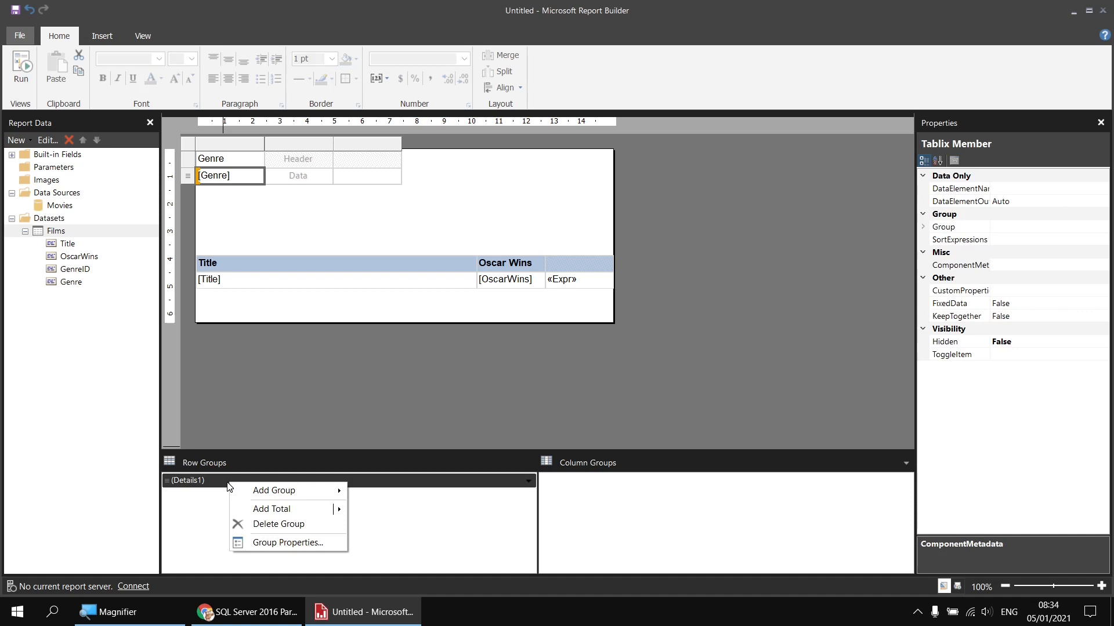
click(259, 543)
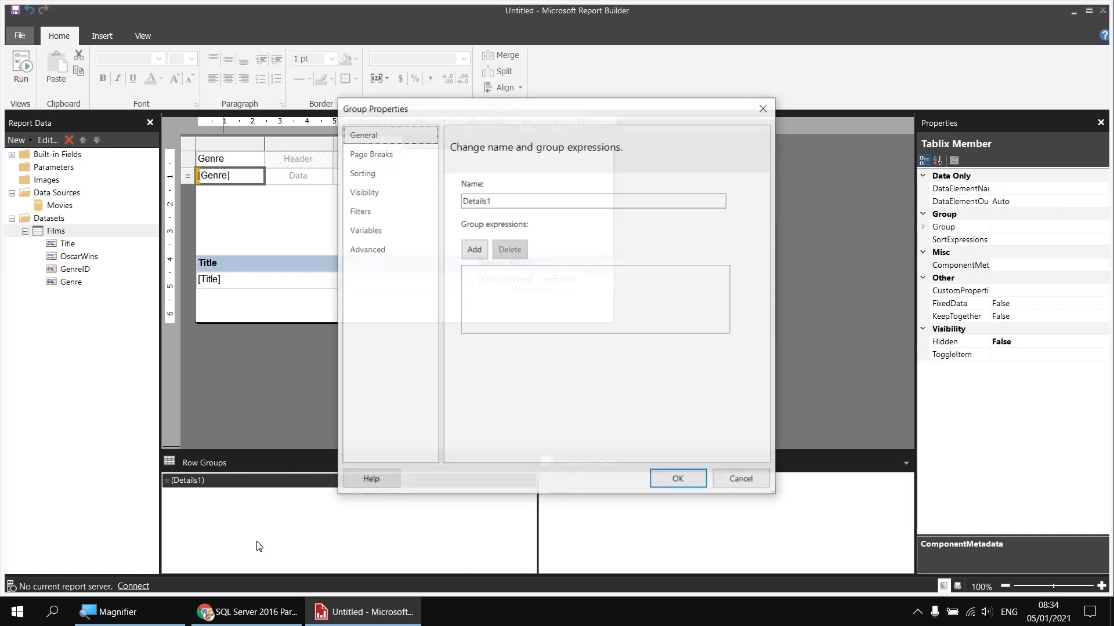
double_click(474, 201)
text(Genre)
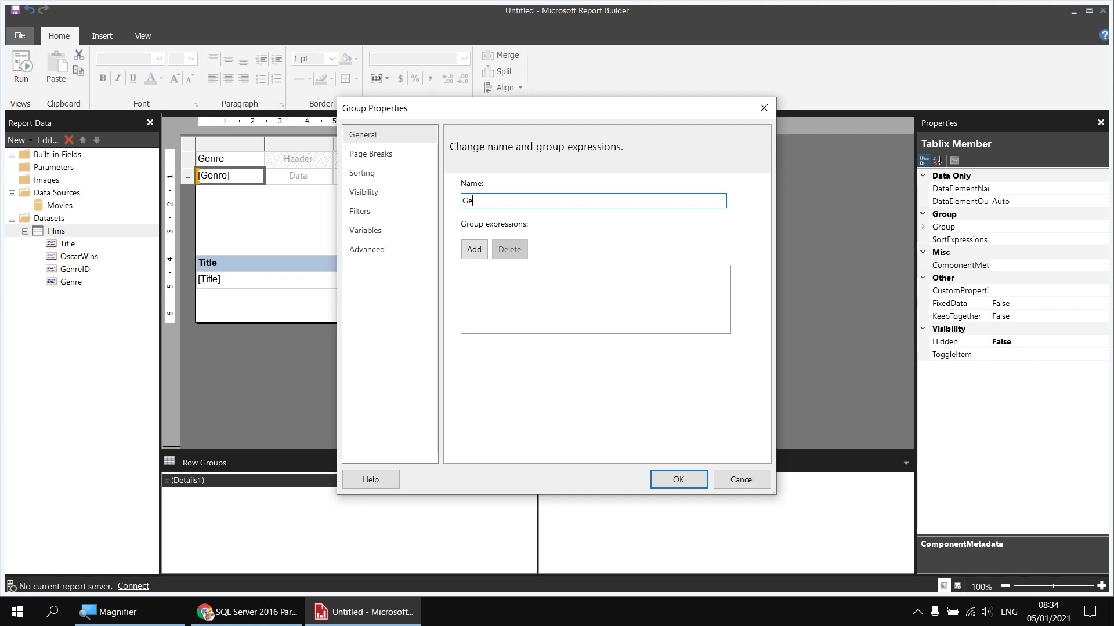
click(474, 252)
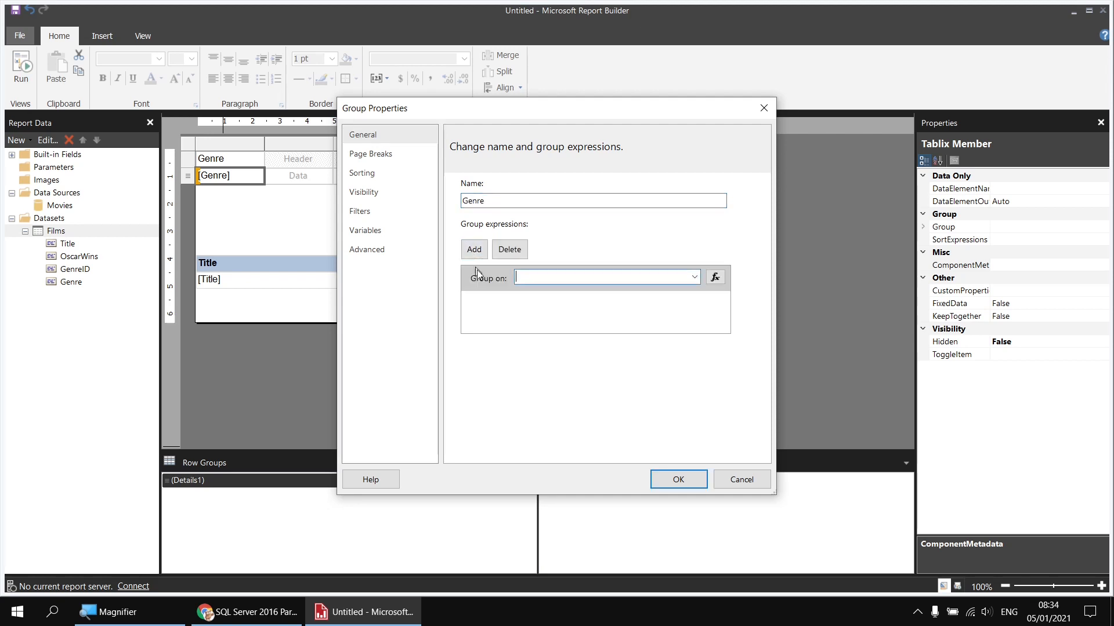
click(695, 277)
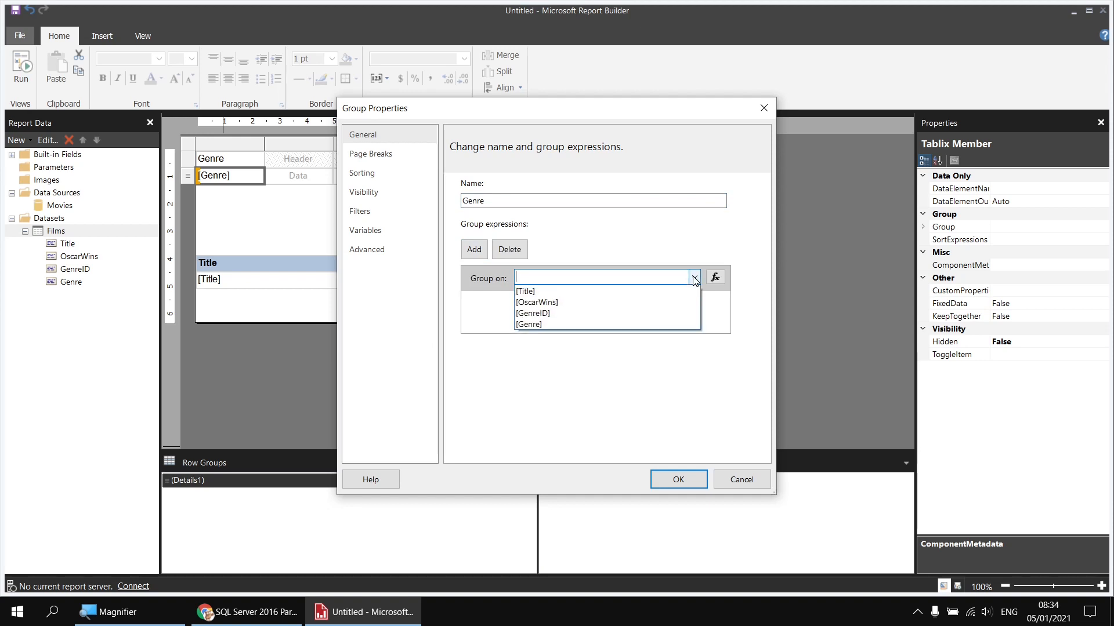
click(548, 314)
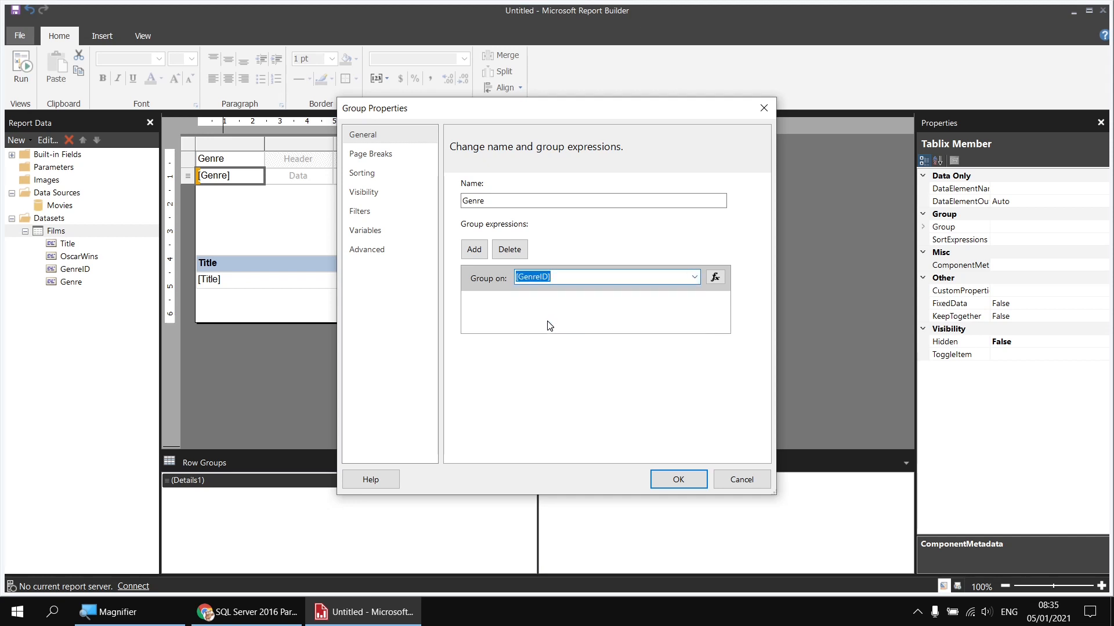
- Sort the Genre group by [Genre] from A to Z, apply the group properties, and preview the report
click(387, 177)
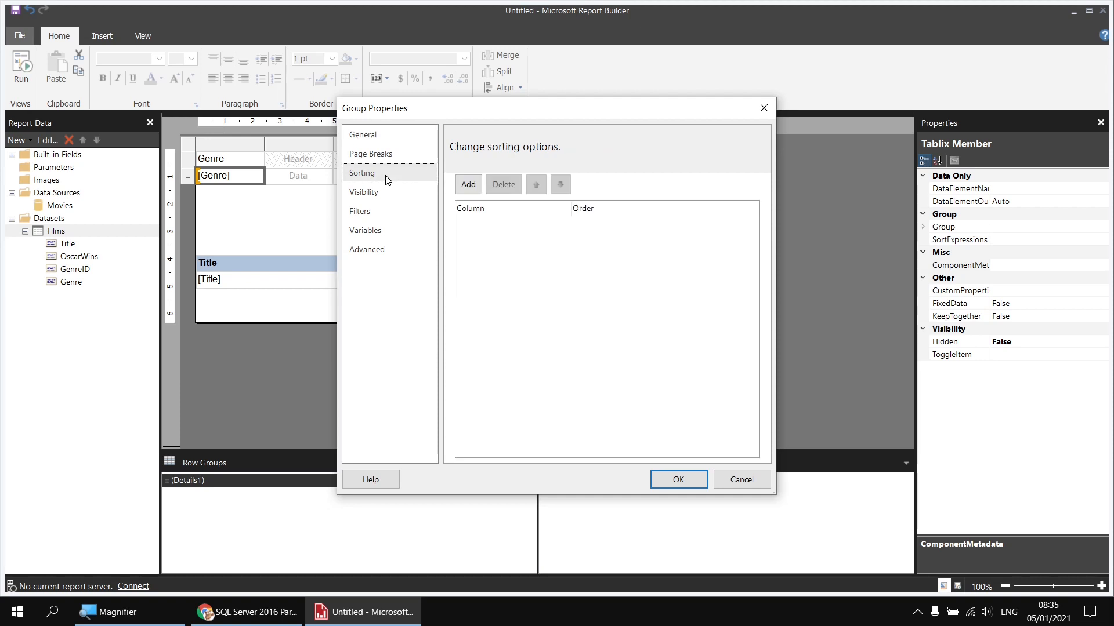
click(471, 192)
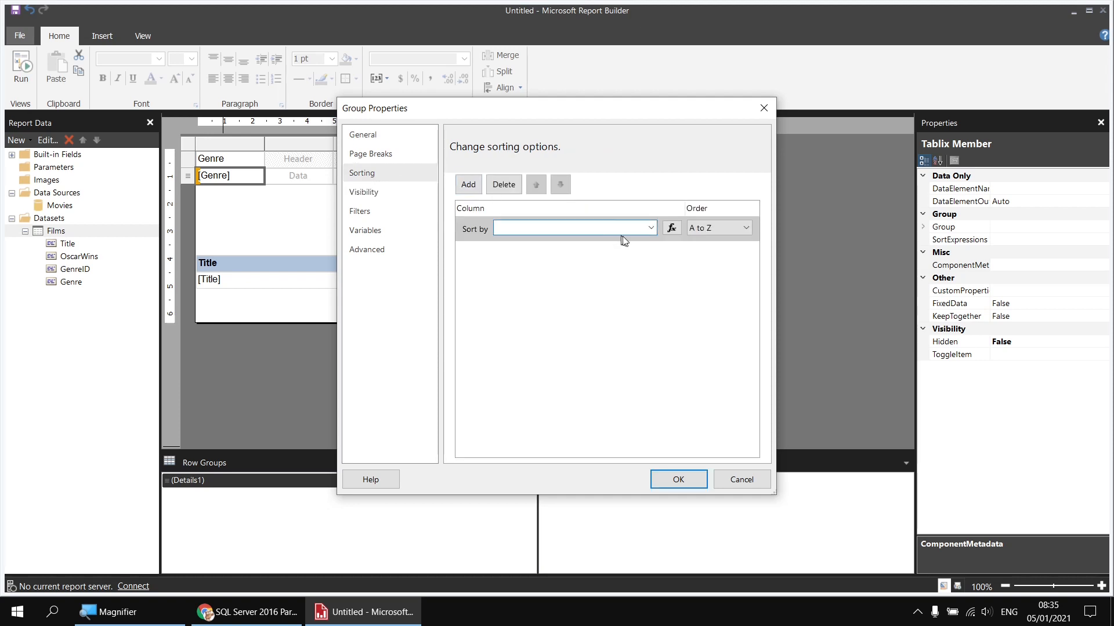
click(651, 227)
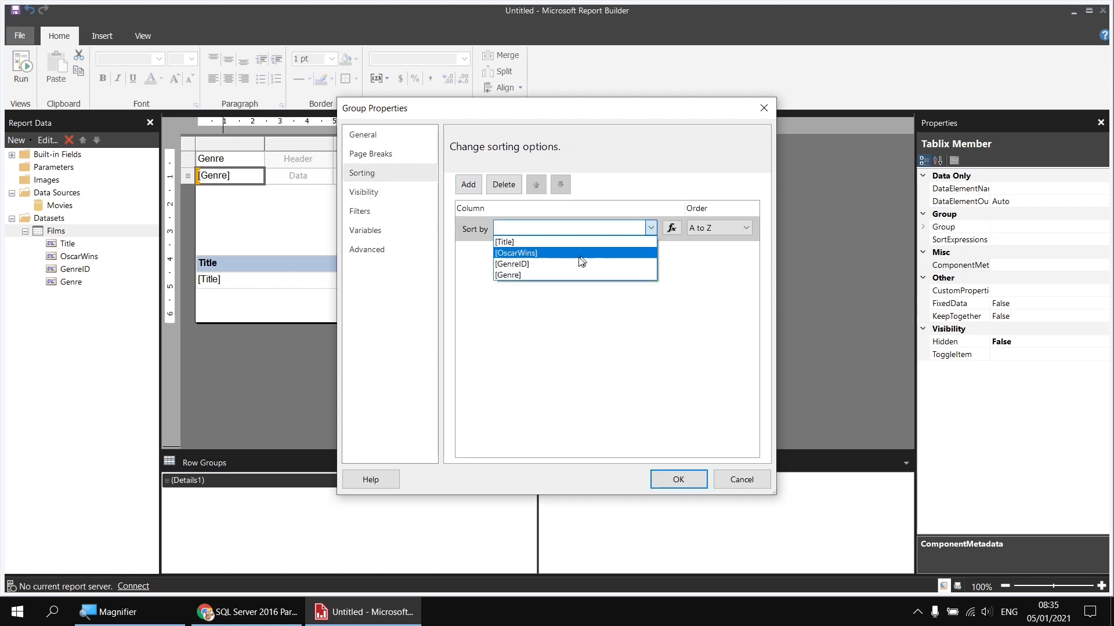
click(541, 275)
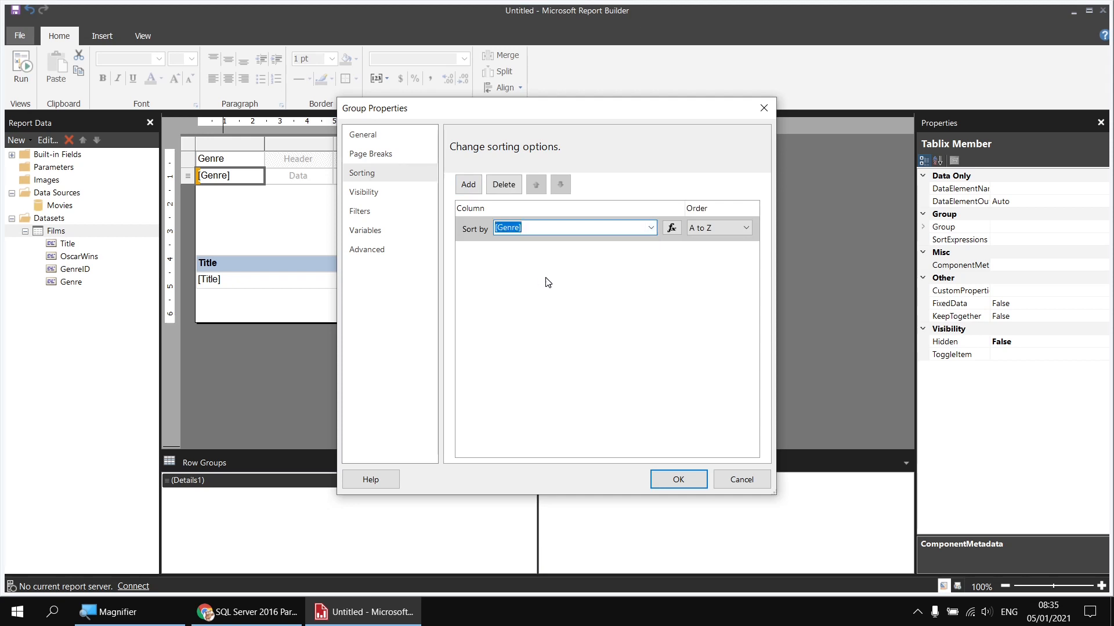
click(677, 483)
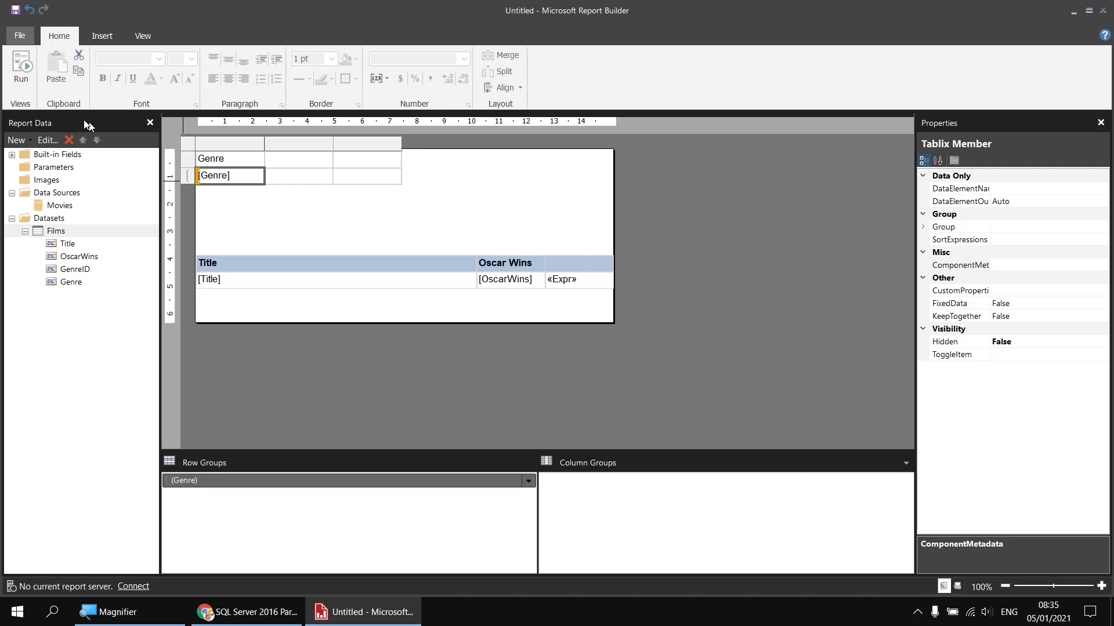
click(21, 68)
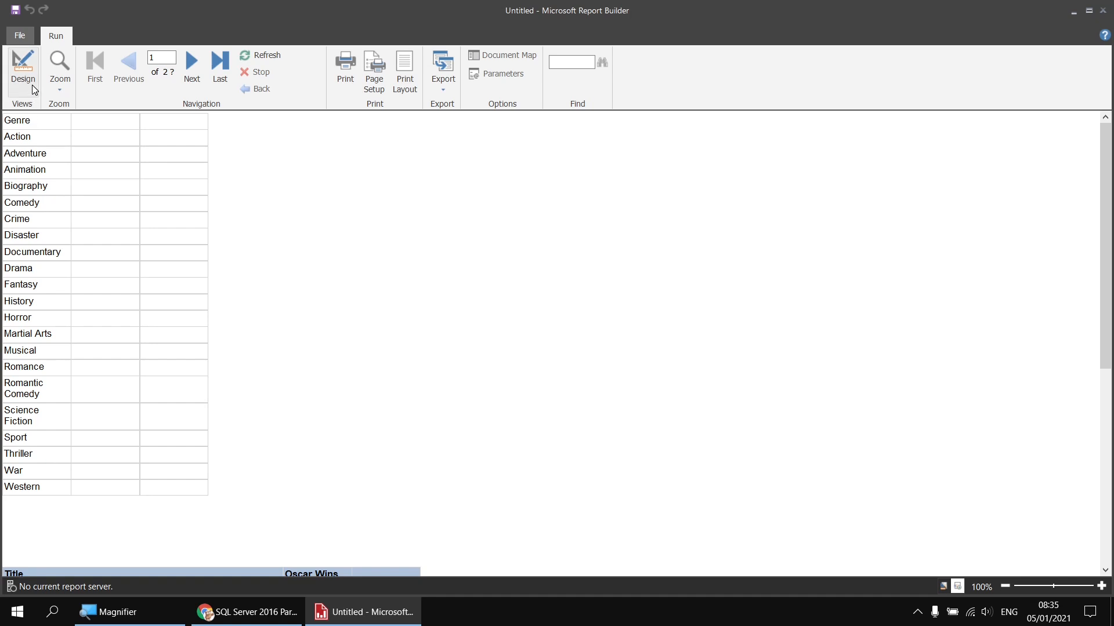
click(23, 70)
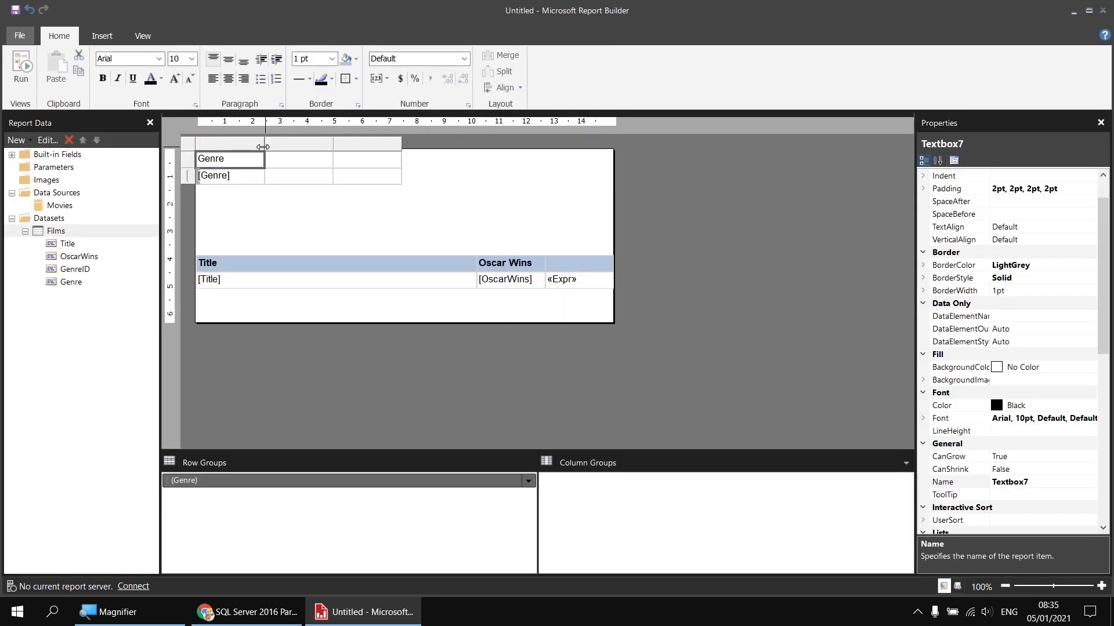
- Widen the Genre column to about 3.8 cm and add the OscarWins field to the second column's data cell
drag(262, 157, 301, 157)
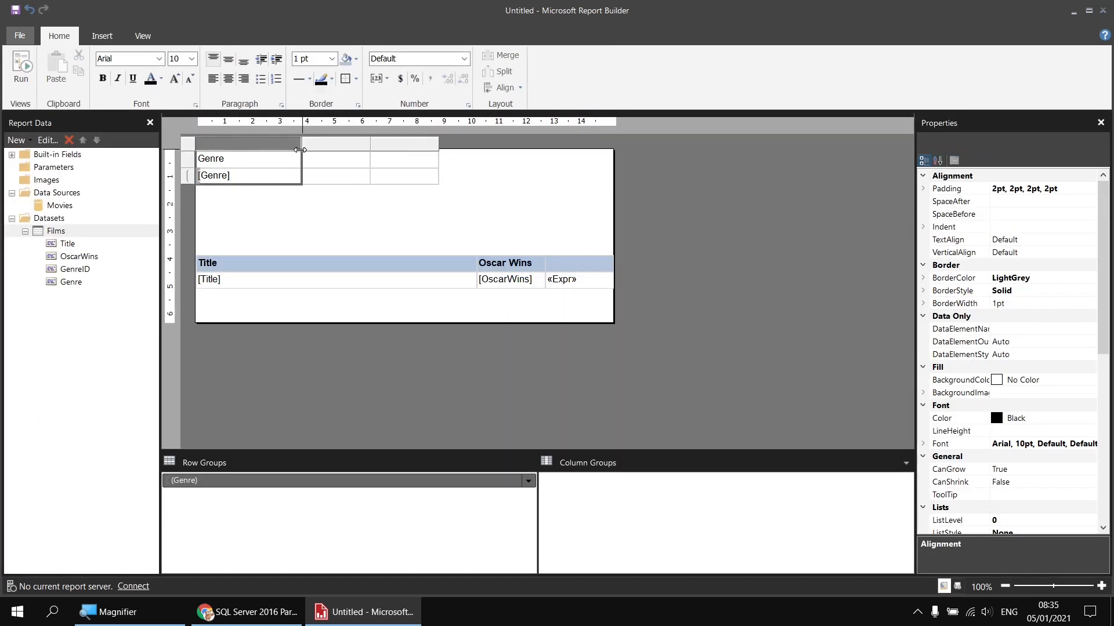
click(345, 180)
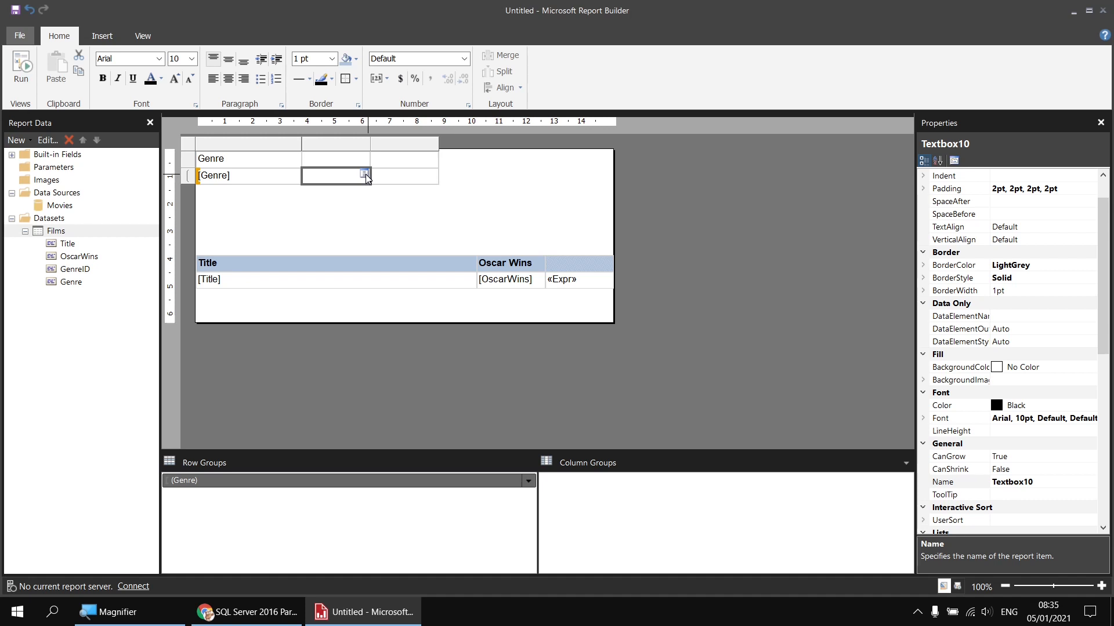
click(365, 175)
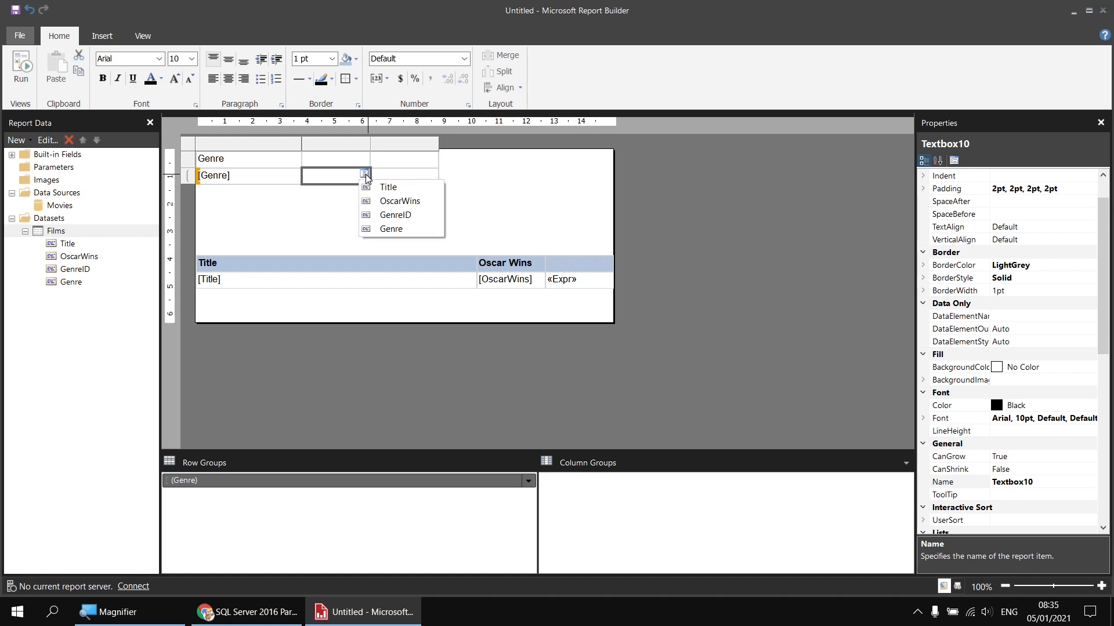
click(390, 202)
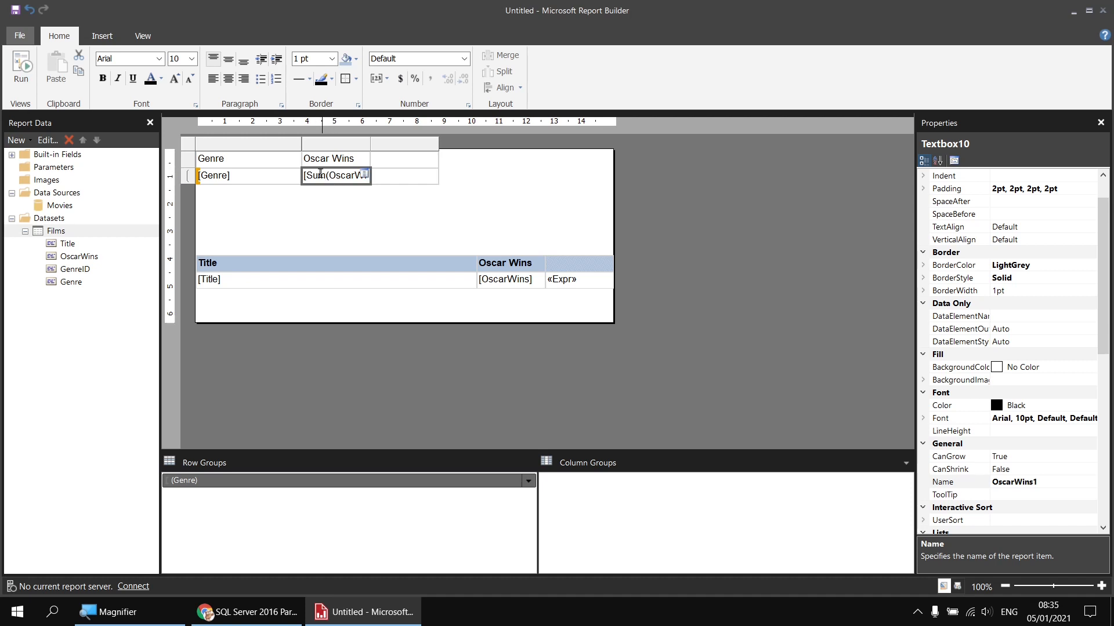
- Fill the genre table's header row with LightSteelBlue and make its text bold
click(188, 160)
click(346, 59)
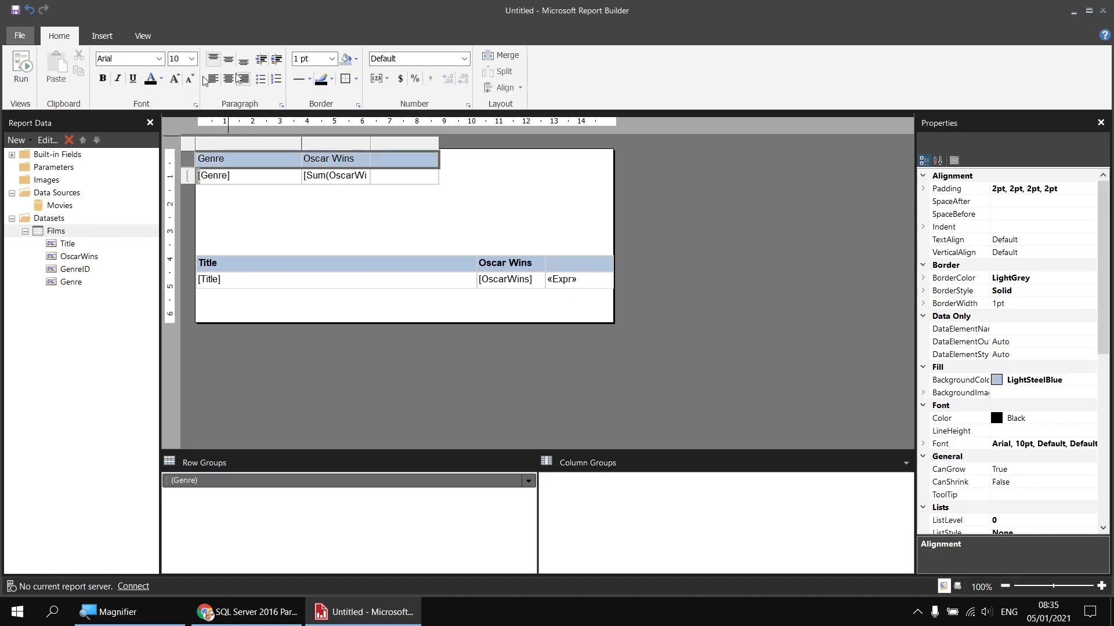
click(104, 80)
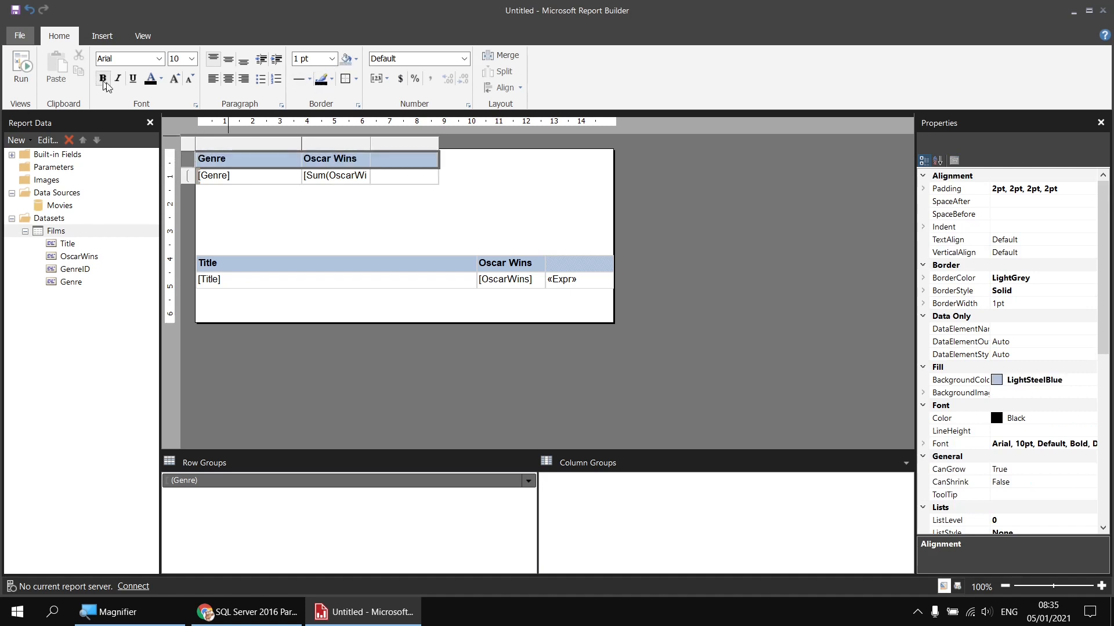
- Preview the report, compare the genre table with the films table below it, and return to the design
click(21, 68)
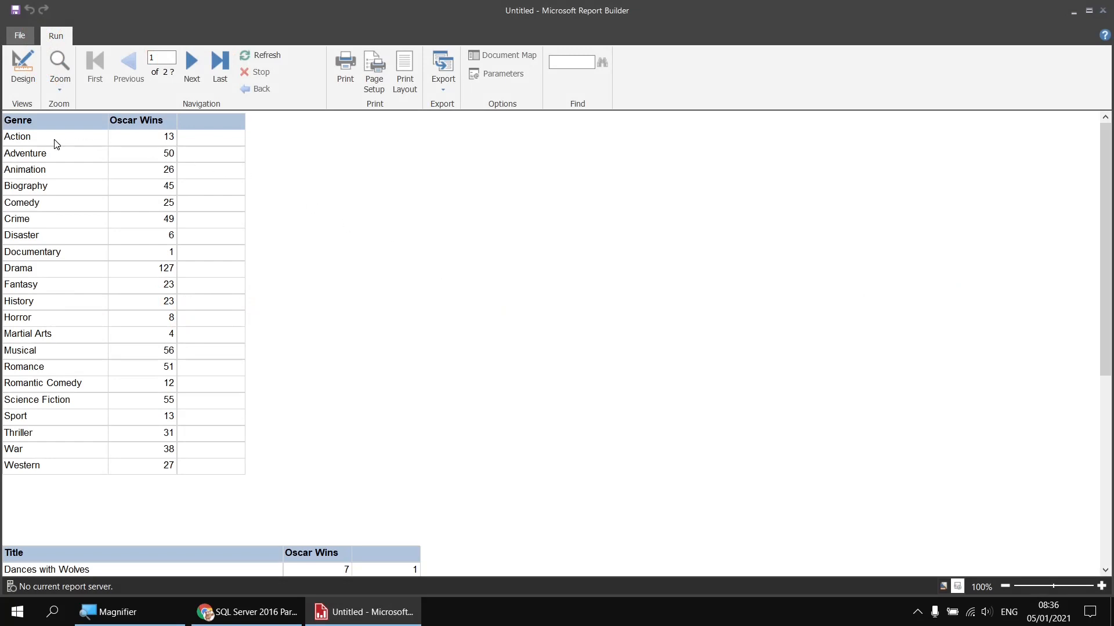
scroll(323, 487, down, 3)
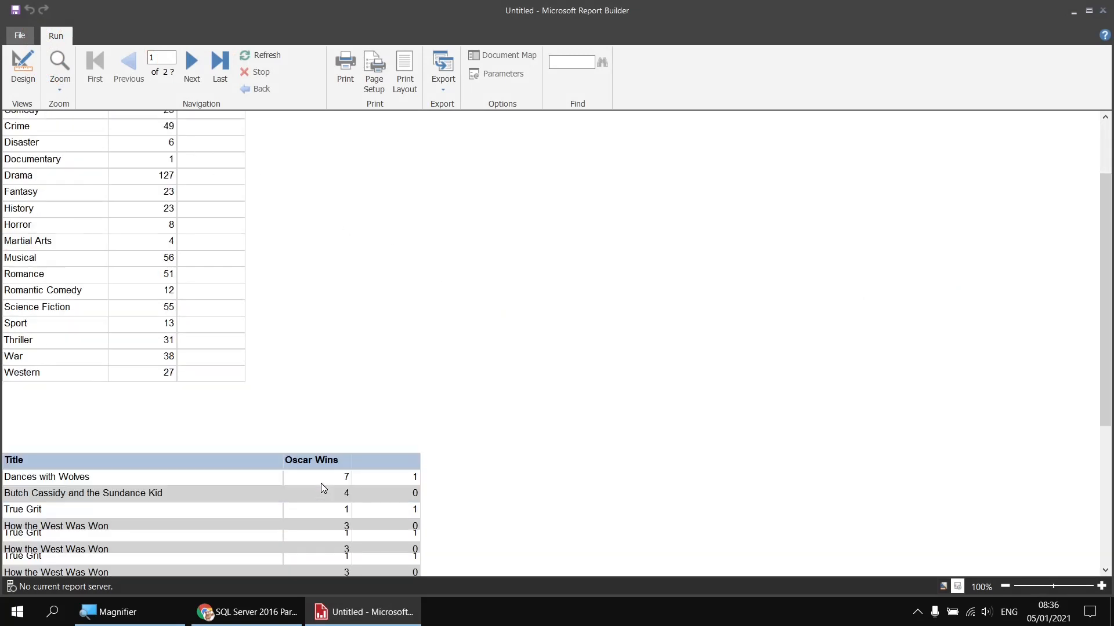
scroll(374, 365, up, 3)
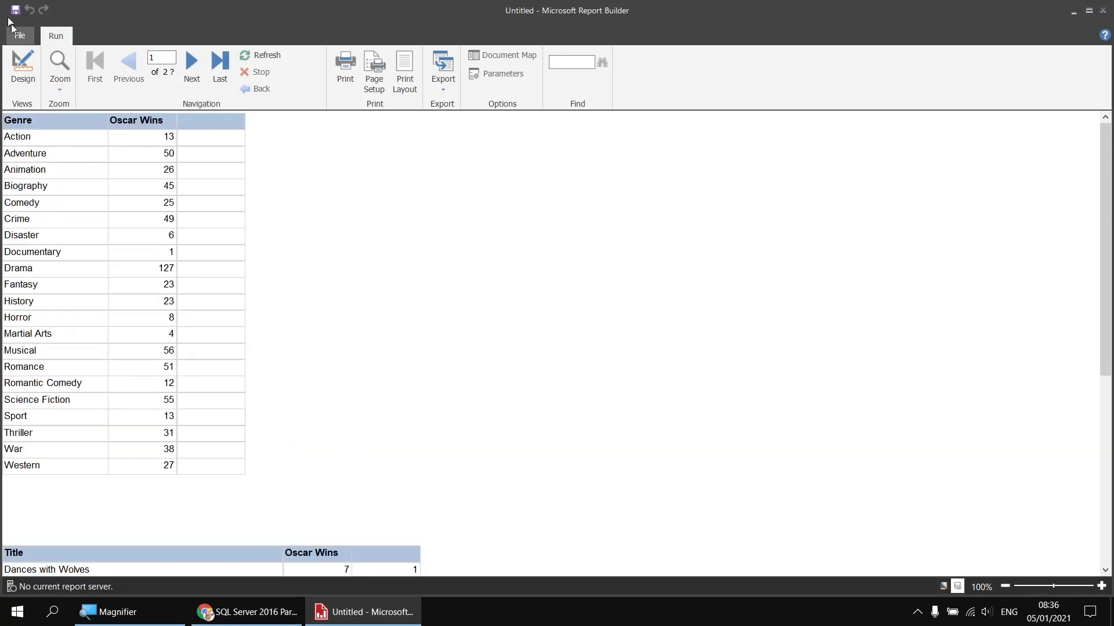
click(23, 69)
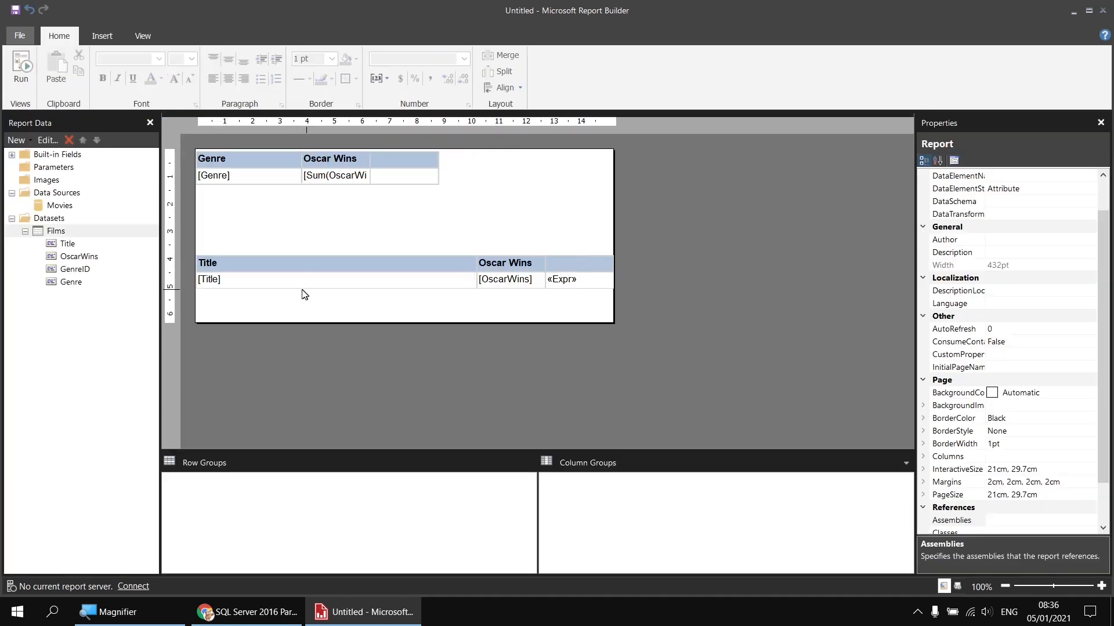
- Copy the BackgroundColor expression from the films table's [Title] data cell
click(296, 284)
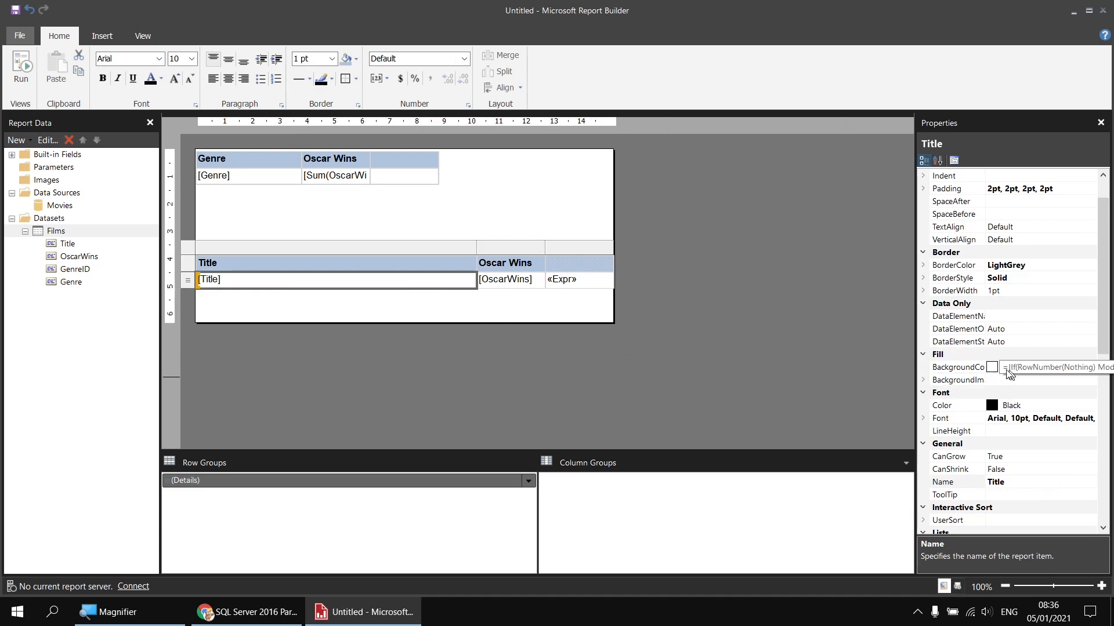
click(969, 370)
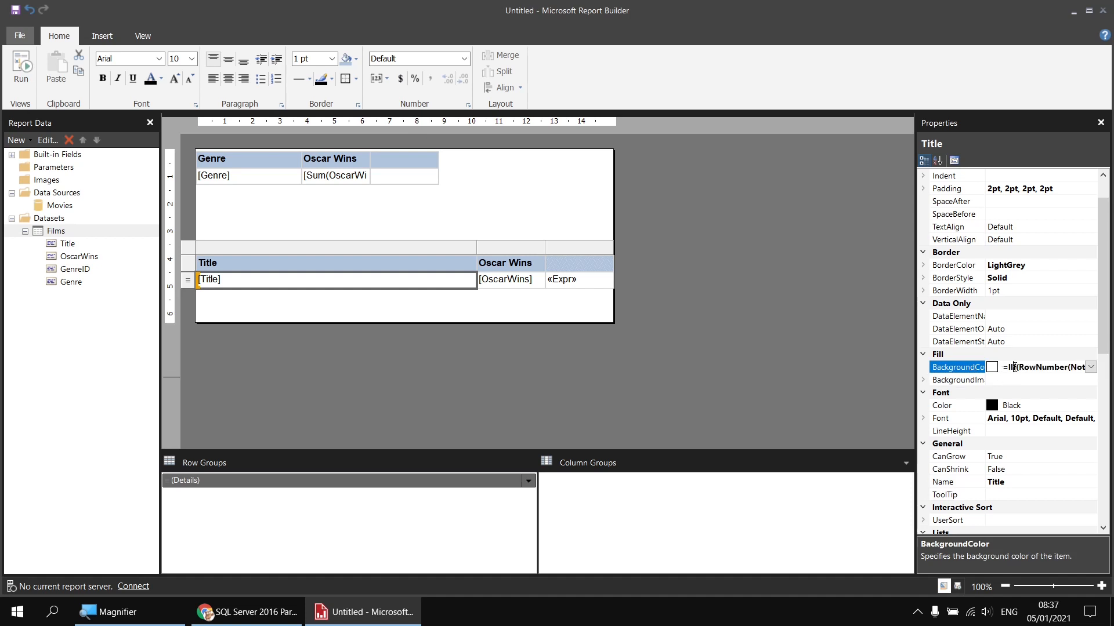
drag(1004, 368, 1090, 373)
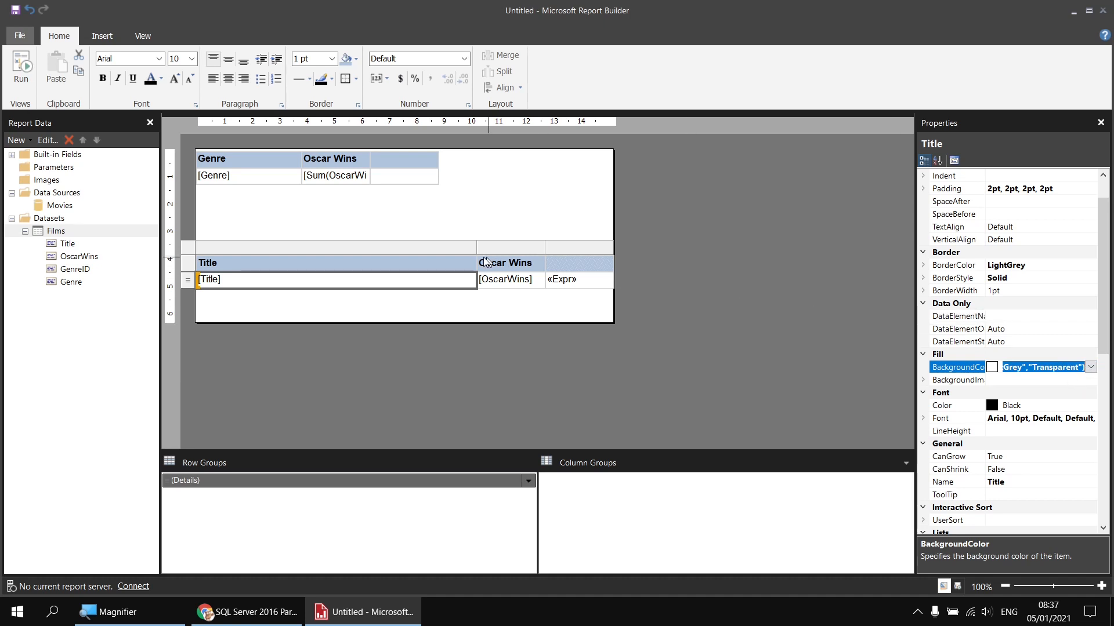
- Set the genre table's data row BackgroundColor to =IIf(RowNumber(Nothing) Mod 2 = 0,"LightGrey","Transparent")
click(263, 174)
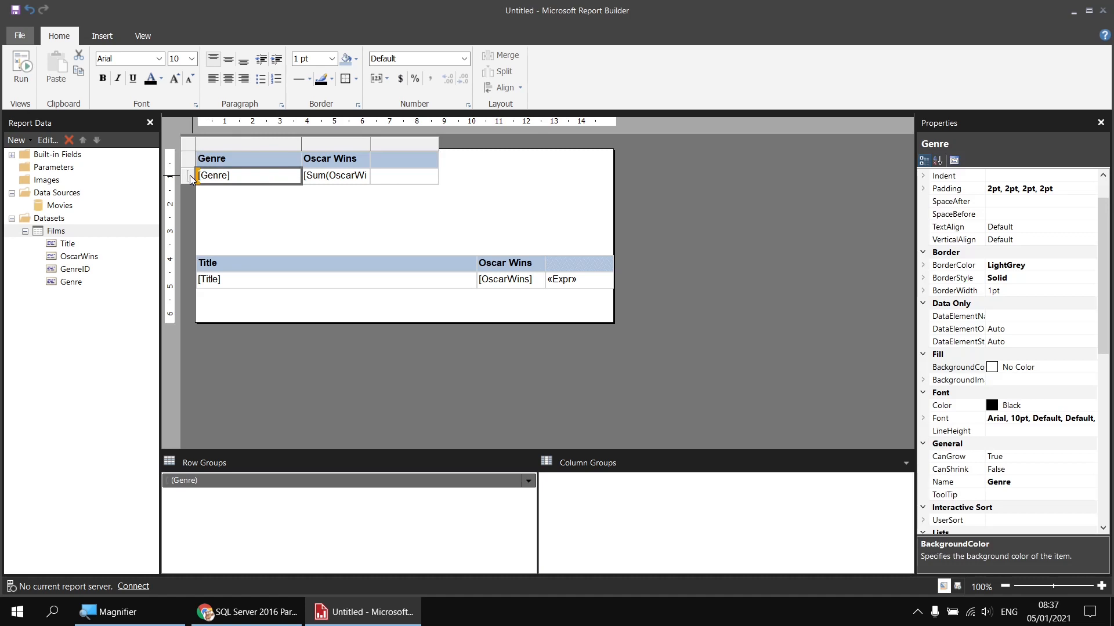
click(189, 177)
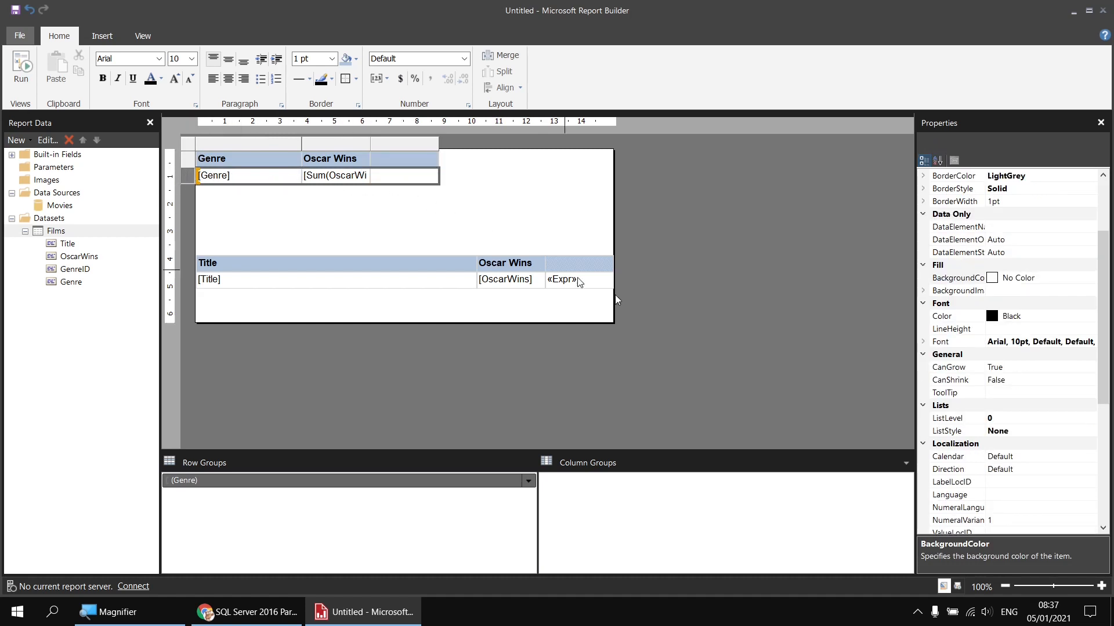
click(969, 279)
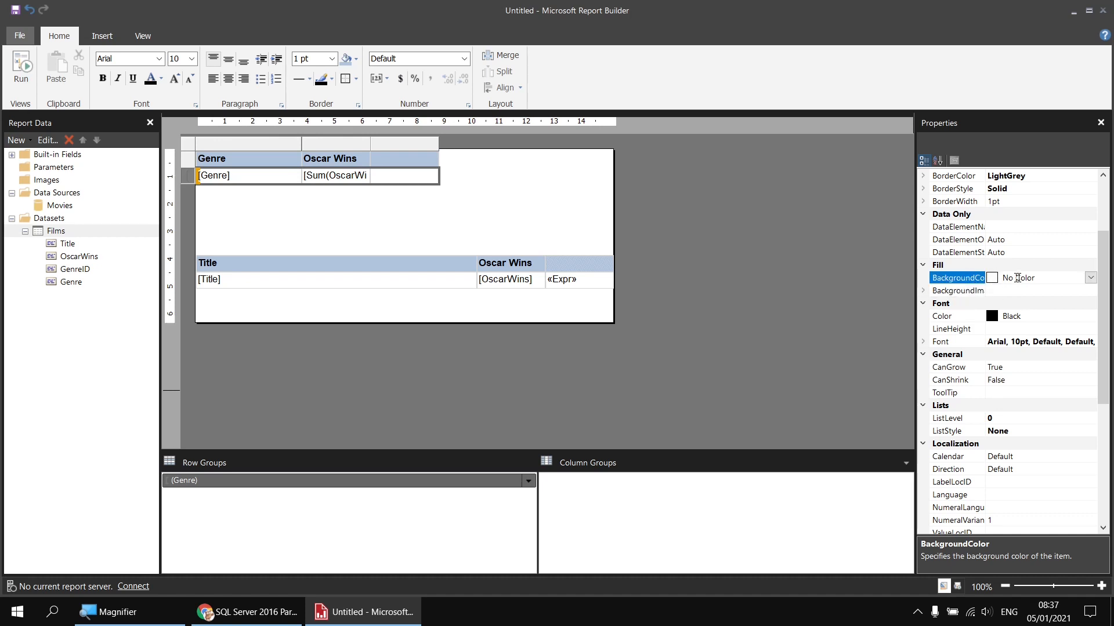
drag(1037, 279, 1002, 279)
key(BackSpace)
text(=IIF(RowNumber(Nothing) Mod 2 = 0,"LightGrey","Transparent"))
click(1053, 292)
click(1047, 278)
- Review the genre row's background expression in the expression editor, then preview the report's row colours and return to the design
click(1091, 278)
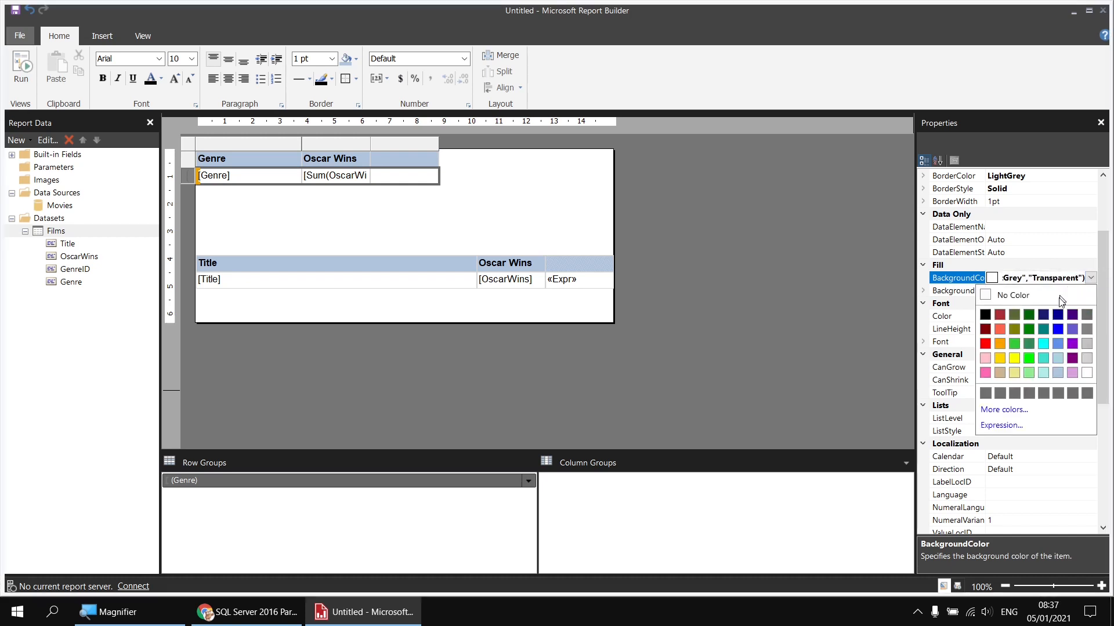
click(1009, 426)
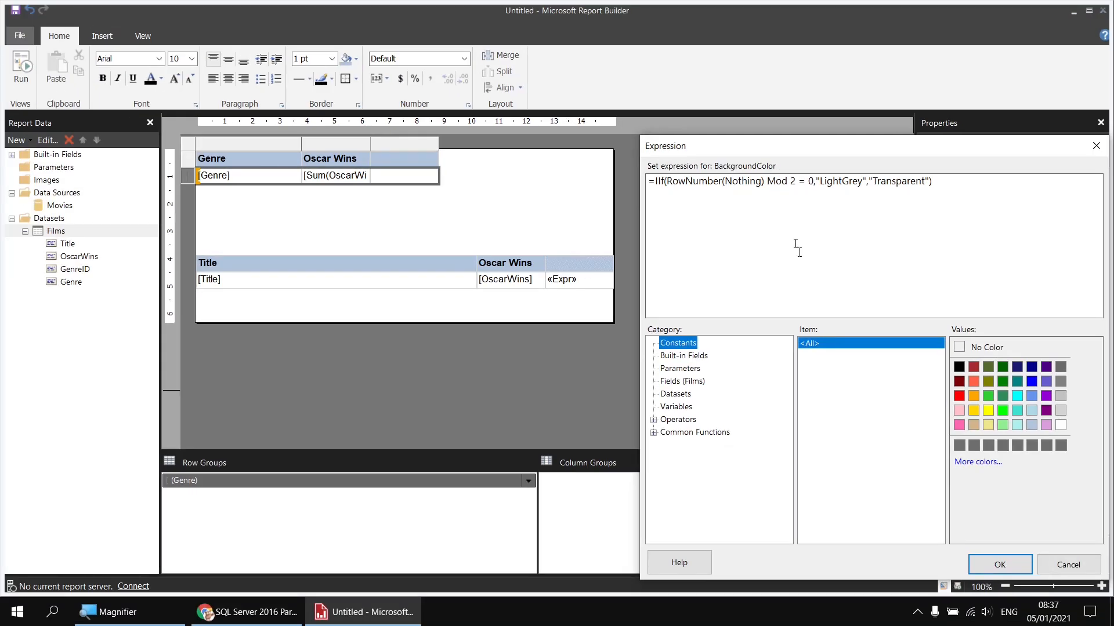
click(999, 565)
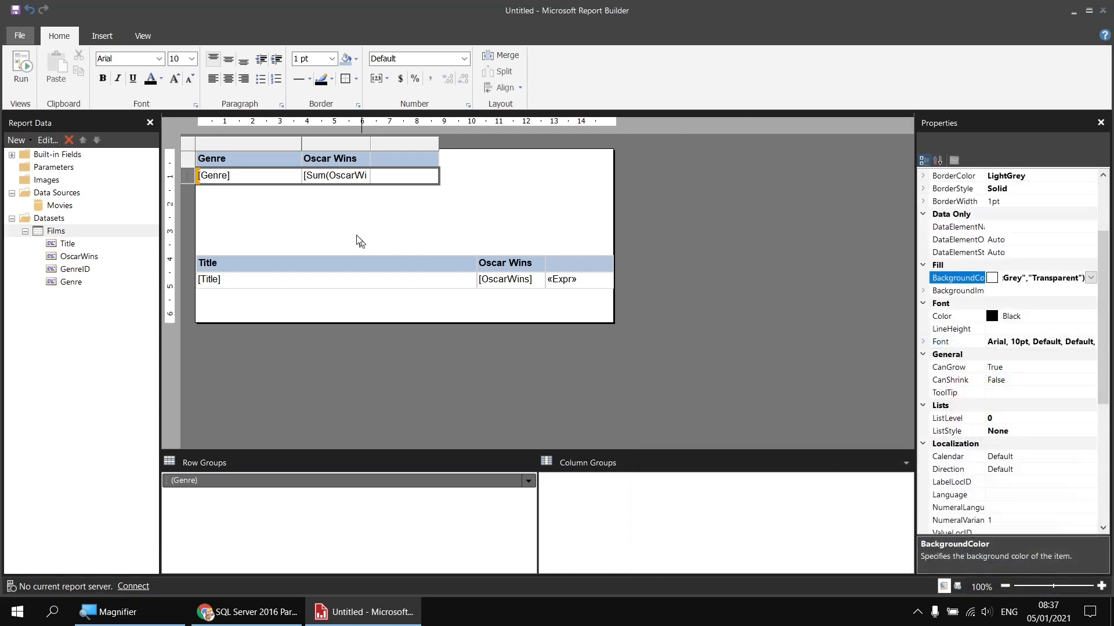
click(13, 72)
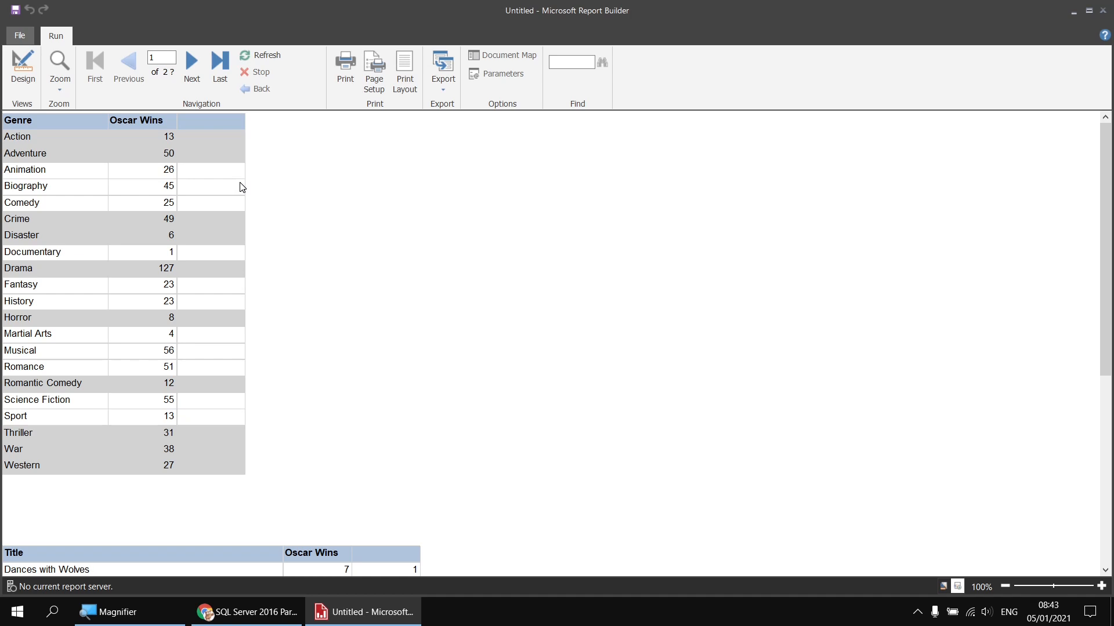
click(26, 72)
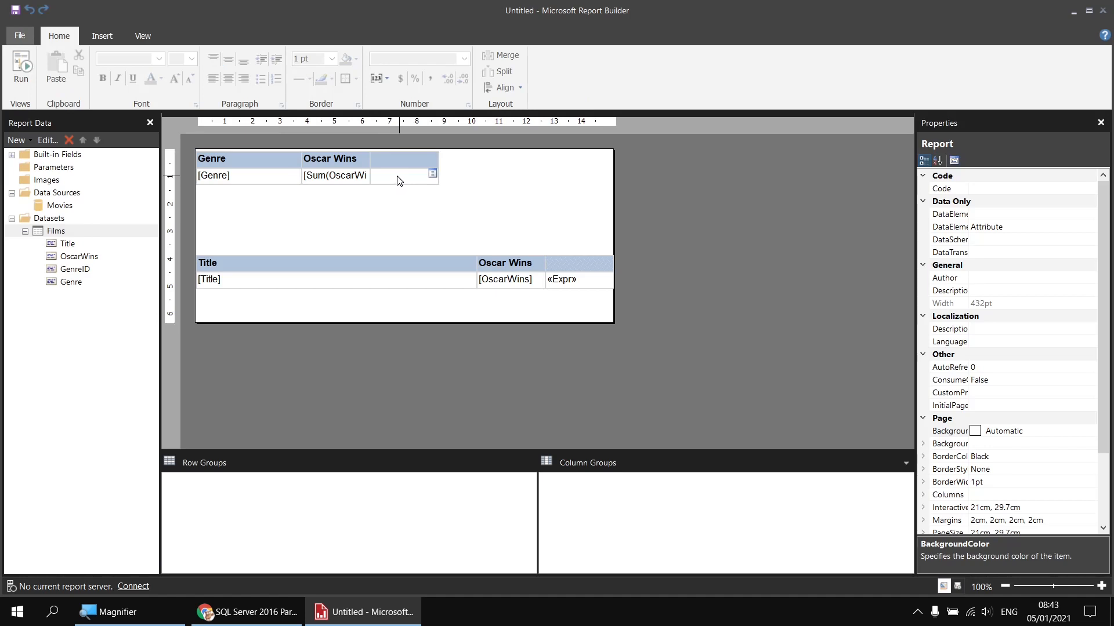
- Enter the expression =RowNumber(Nothing) in the genre table's empty third data cell and preview the report
right_click(398, 180)
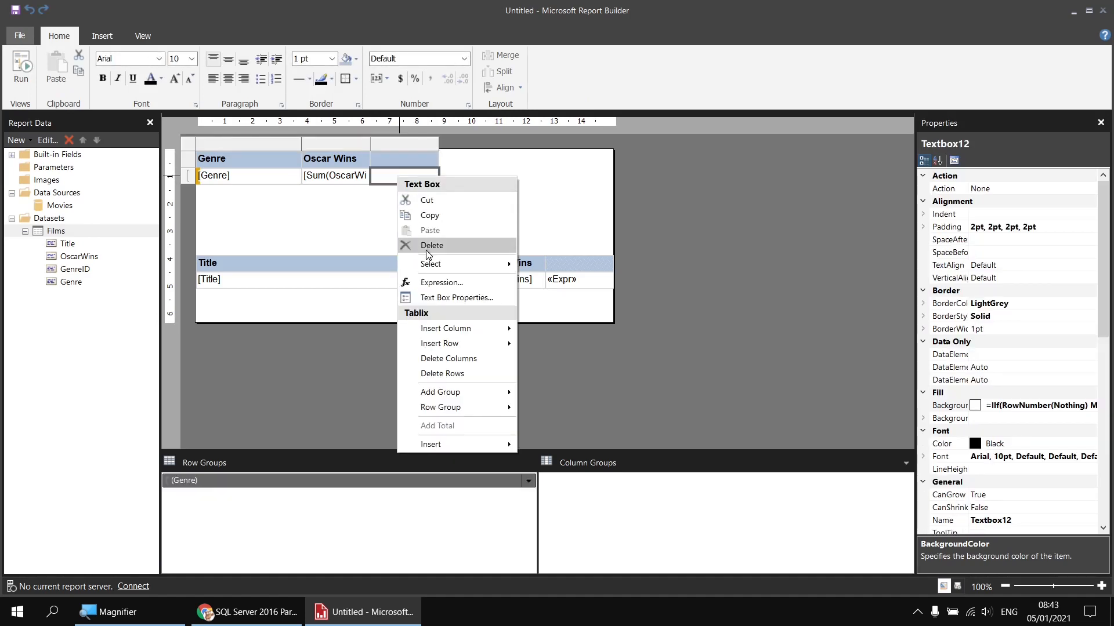
click(448, 284)
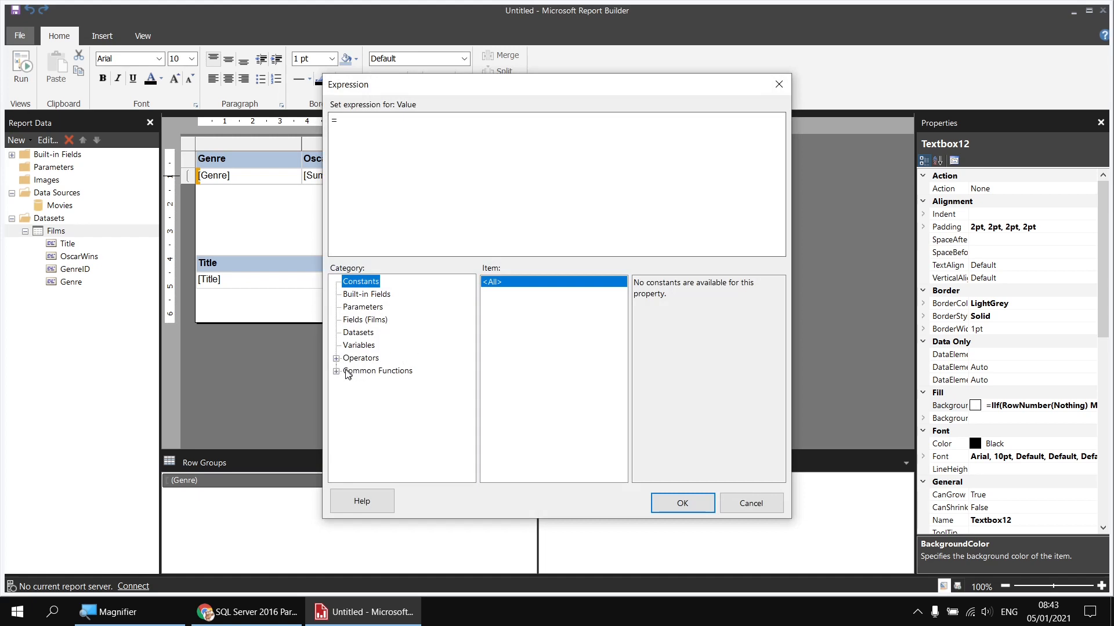
click(335, 371)
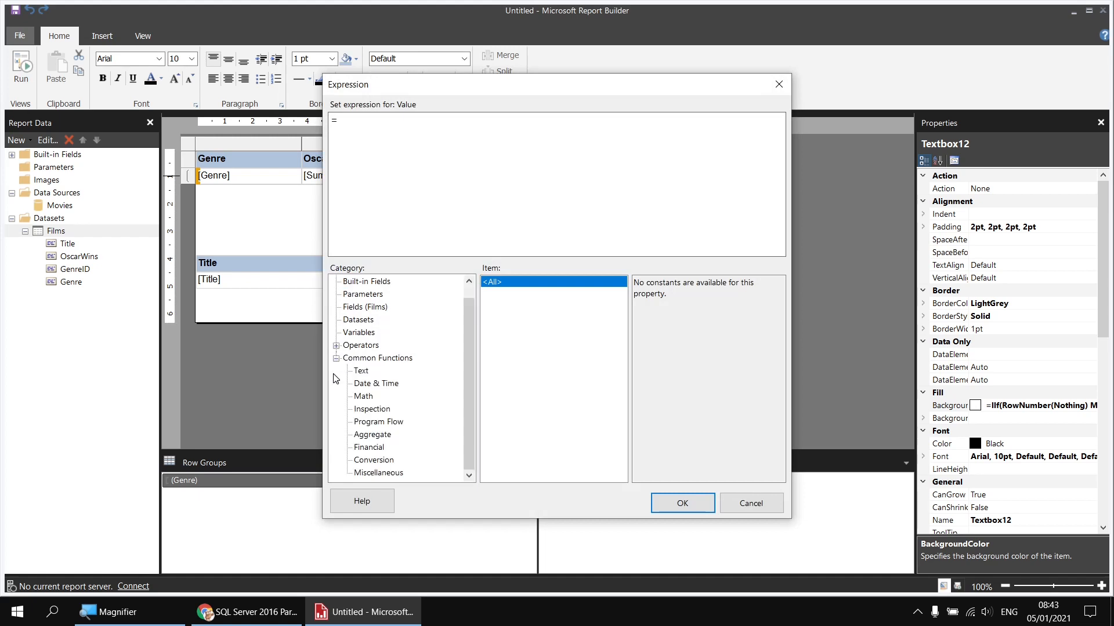
click(376, 473)
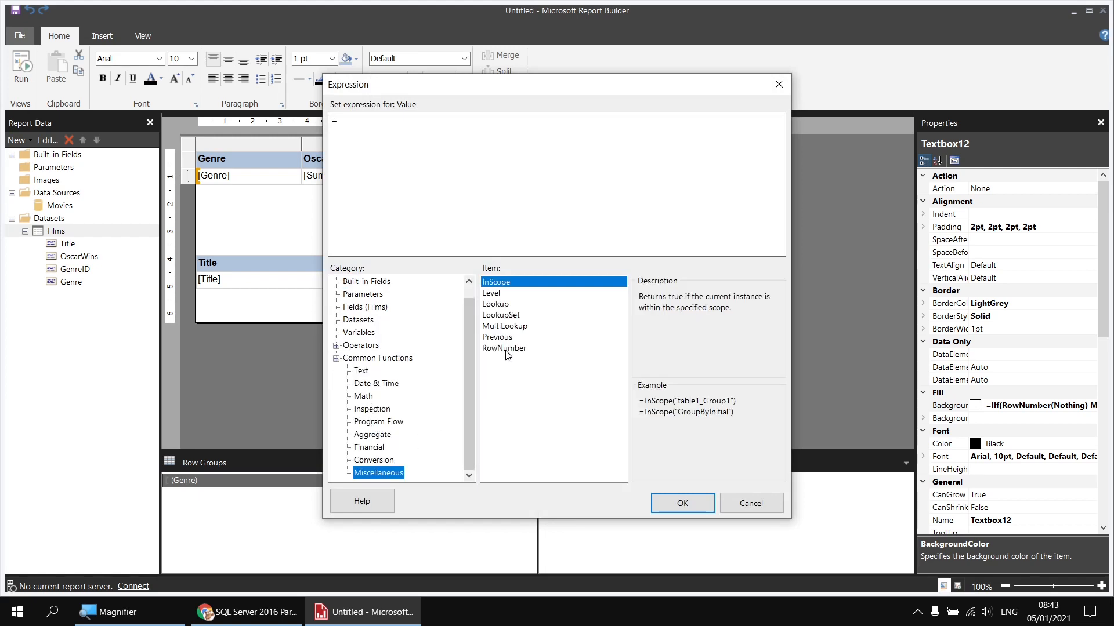
double_click(504, 348)
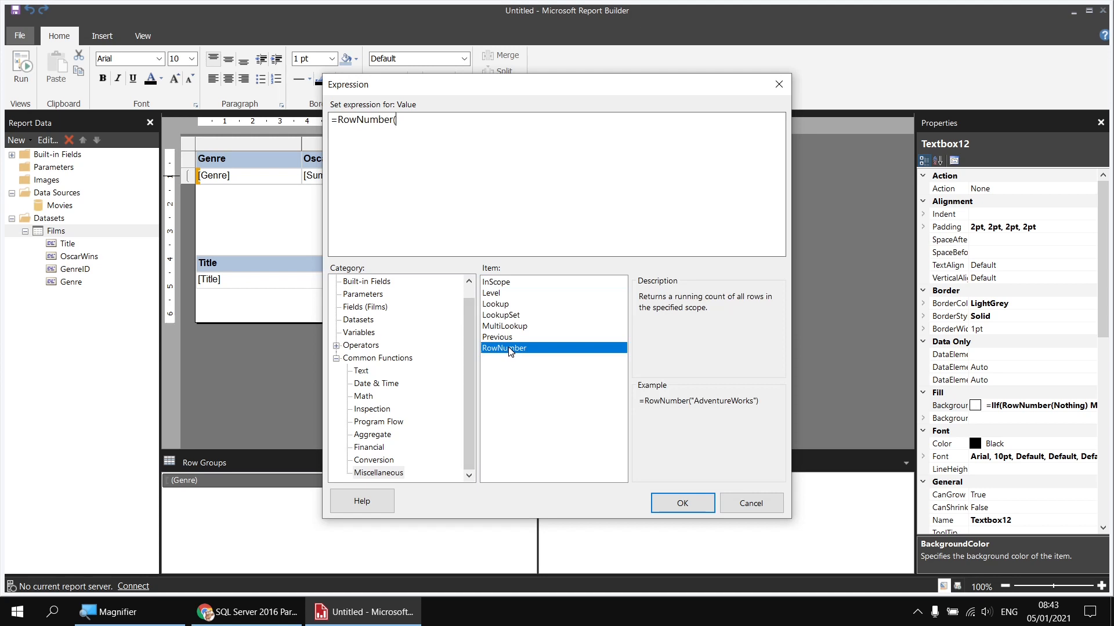
text(Nothing)
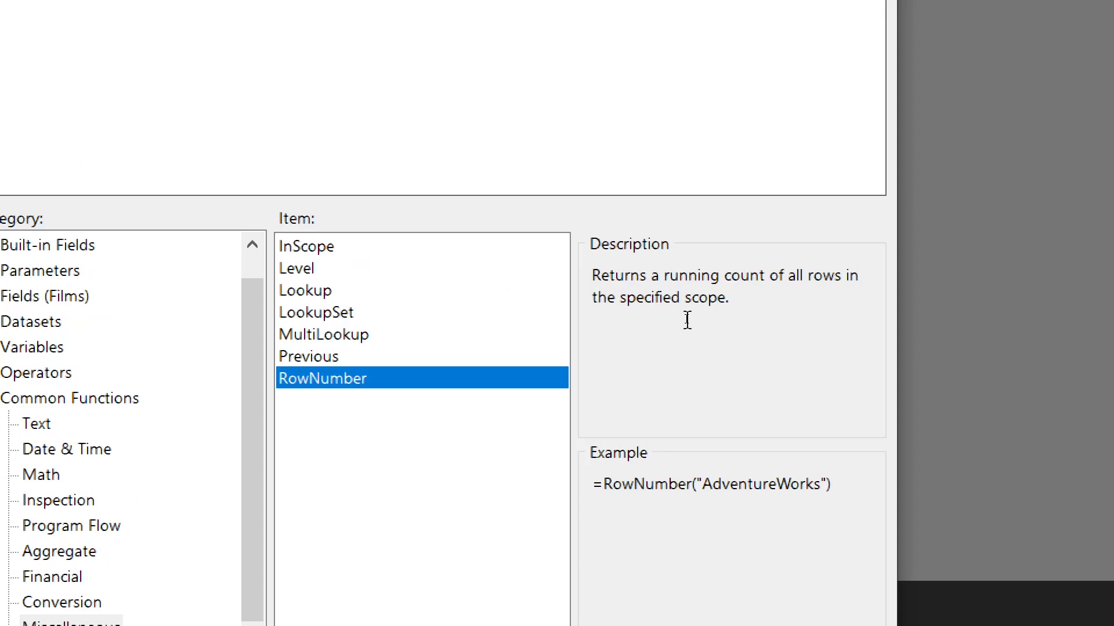
key(super+minus)
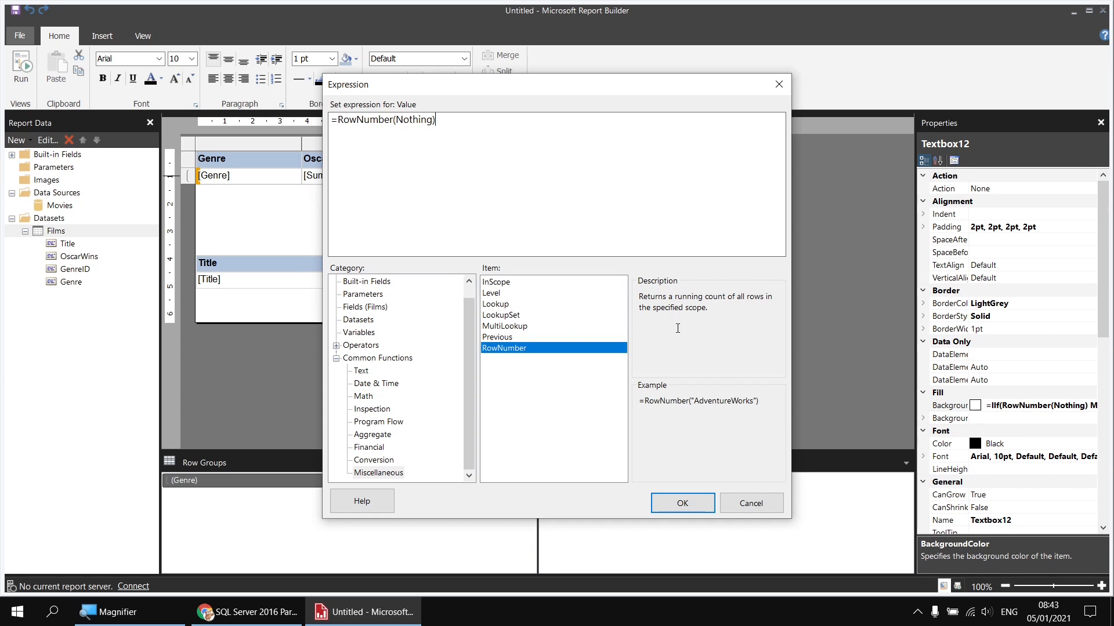
click(678, 502)
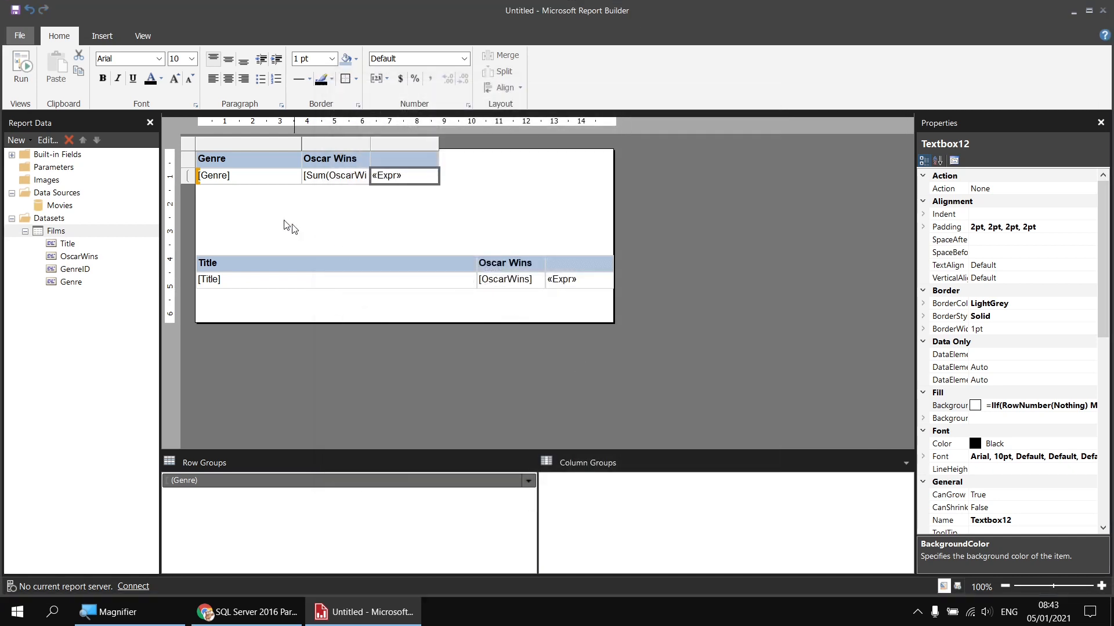
click(22, 68)
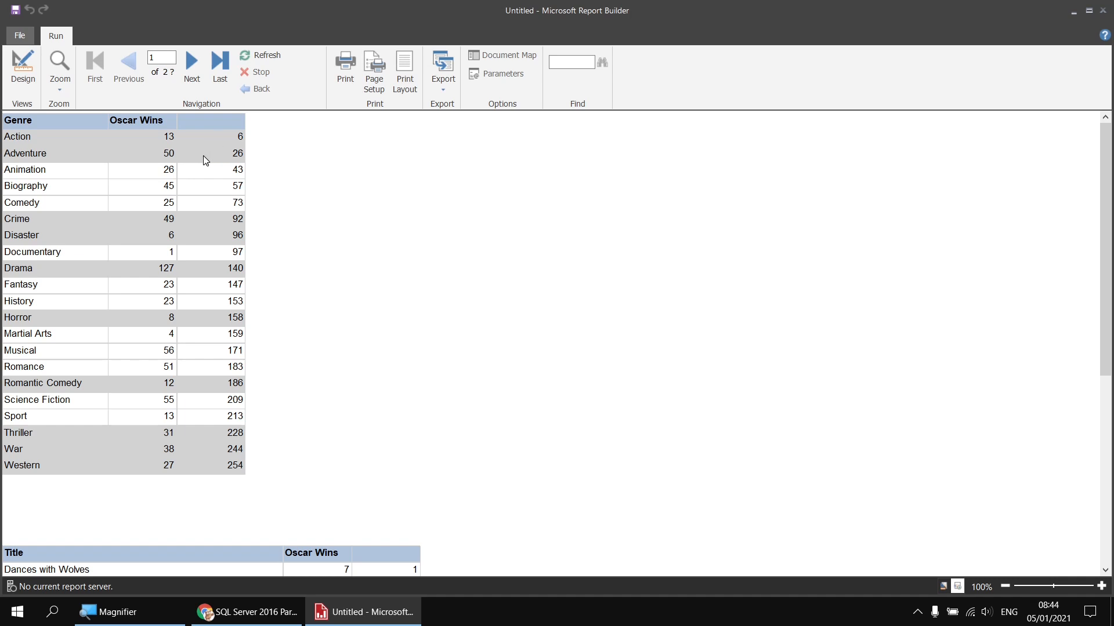
click(22, 76)
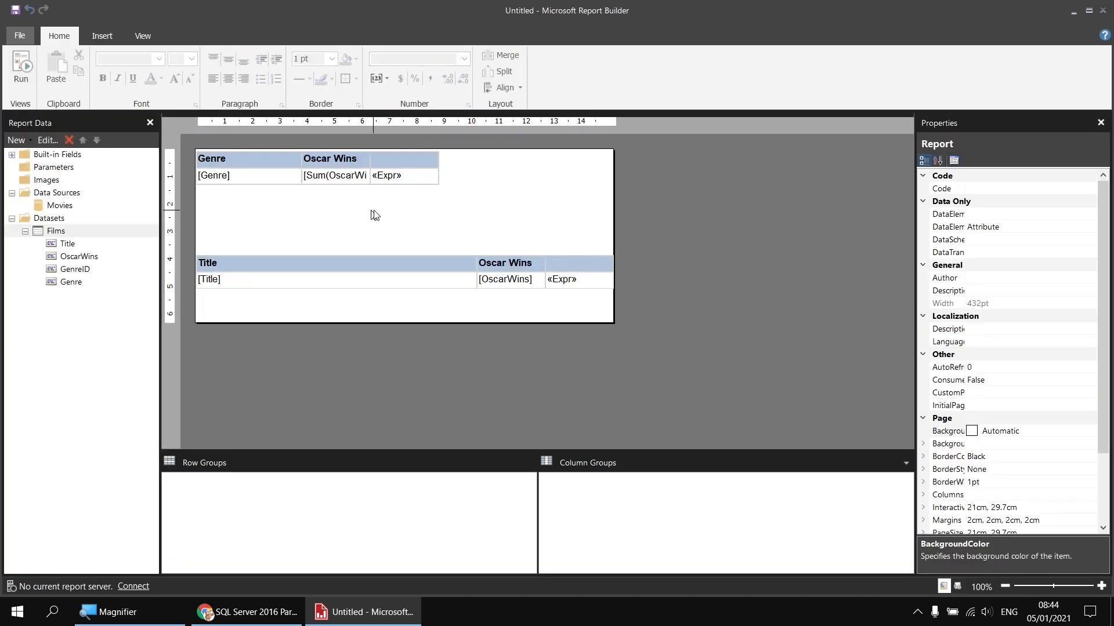
- Insert a column to the right of the genre table's row-number column and add the Genre field to its data cell
click(408, 156)
right_click(408, 142)
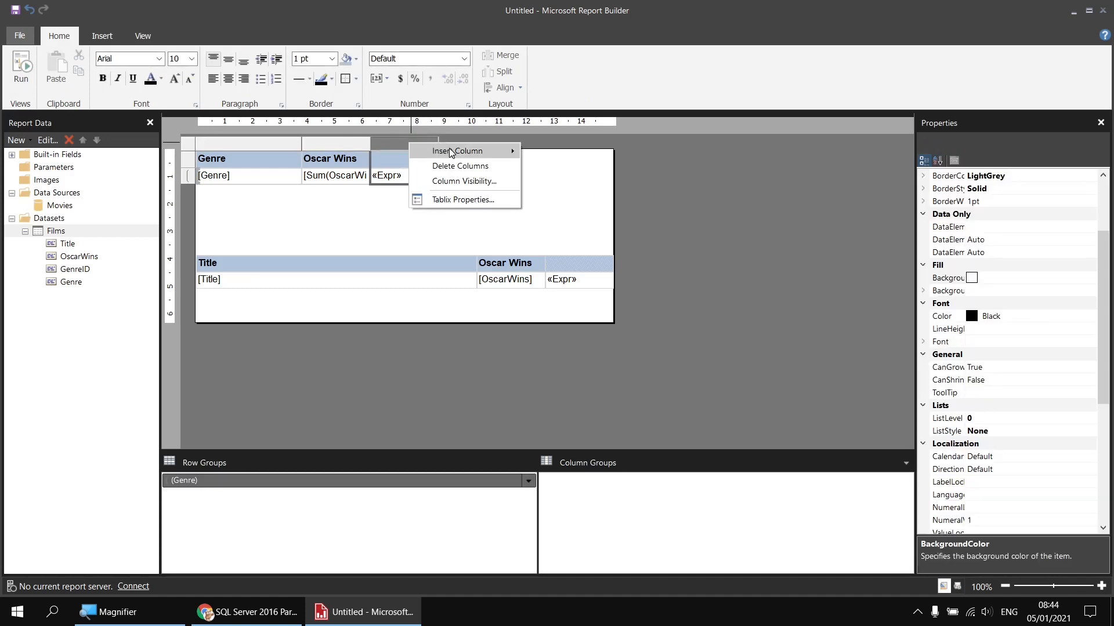
mouse_move(493, 150)
click(549, 166)
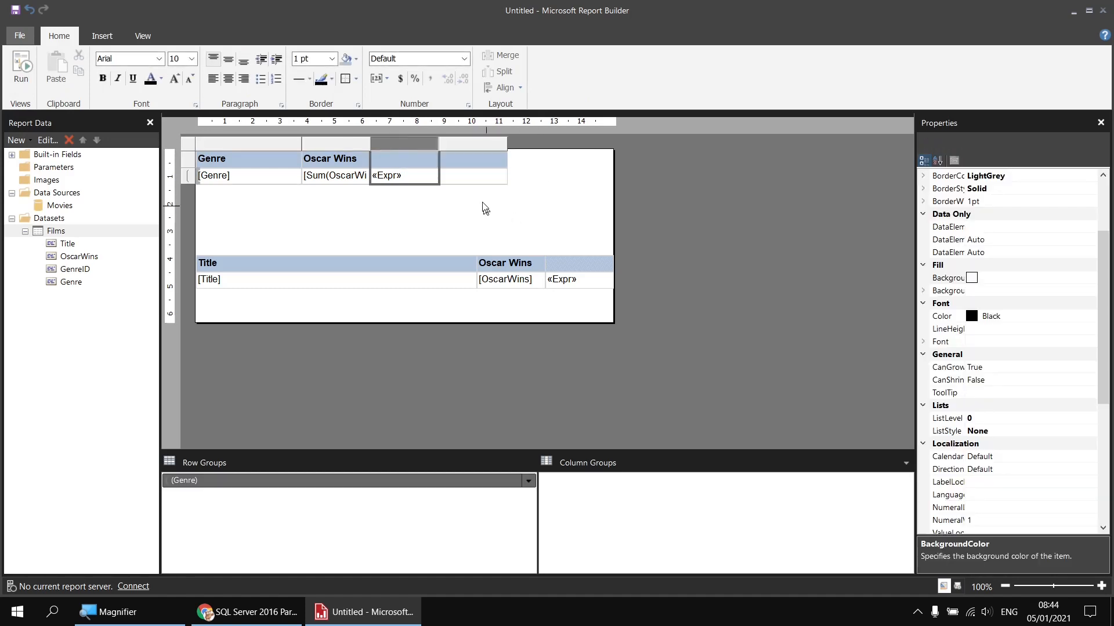
click(469, 181)
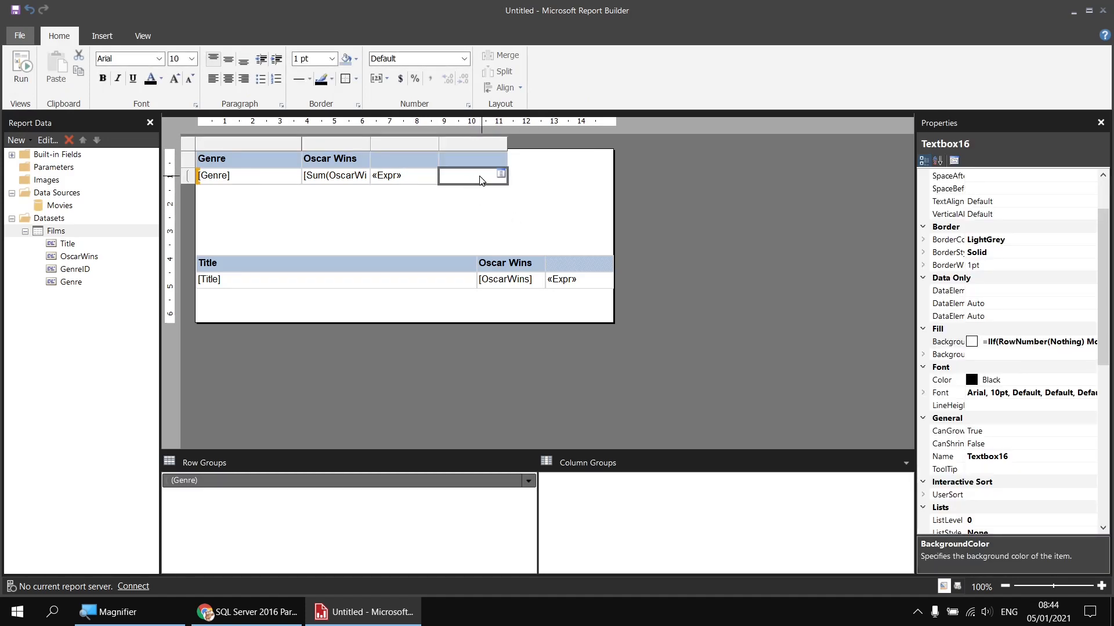
click(500, 175)
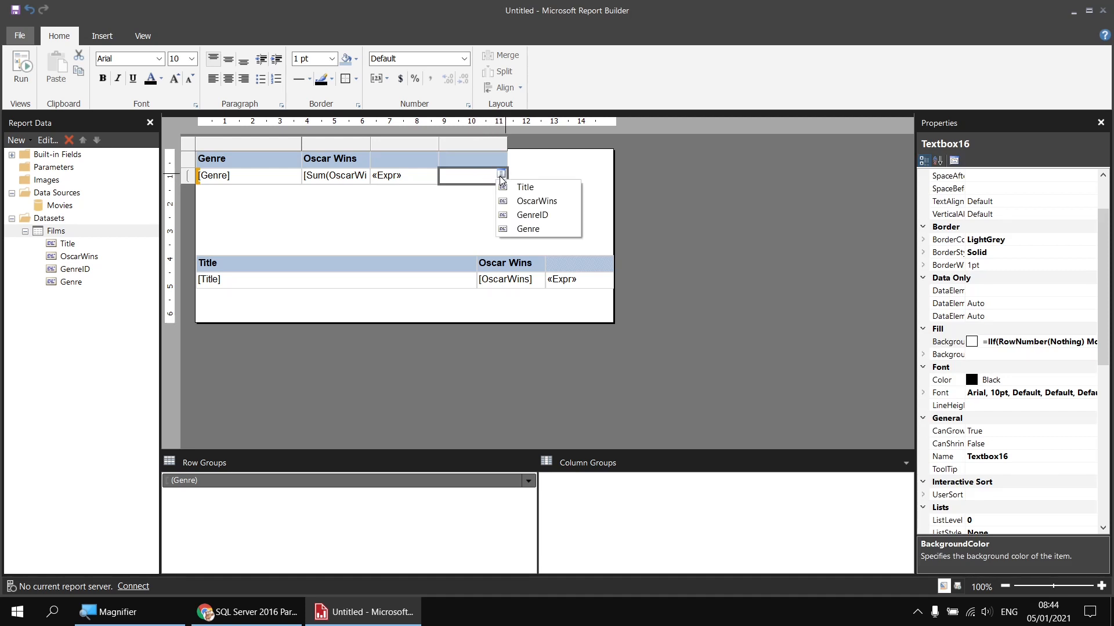
click(528, 232)
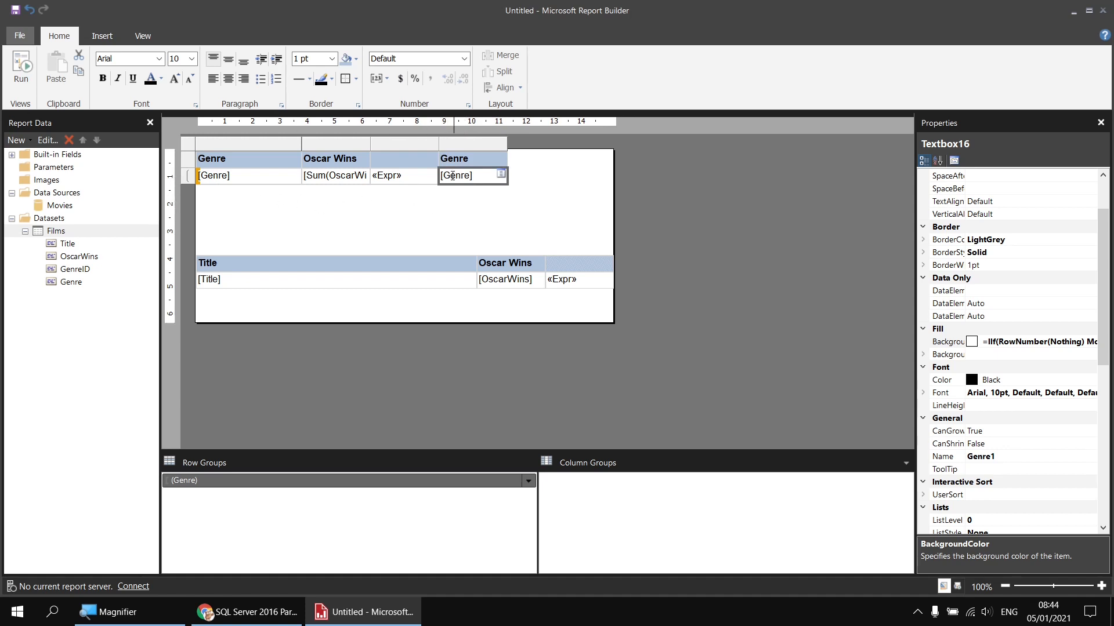
- Summarize the new column's [Genre] field by Count and preview the report to compare it with the row numbers
double_click(452, 175)
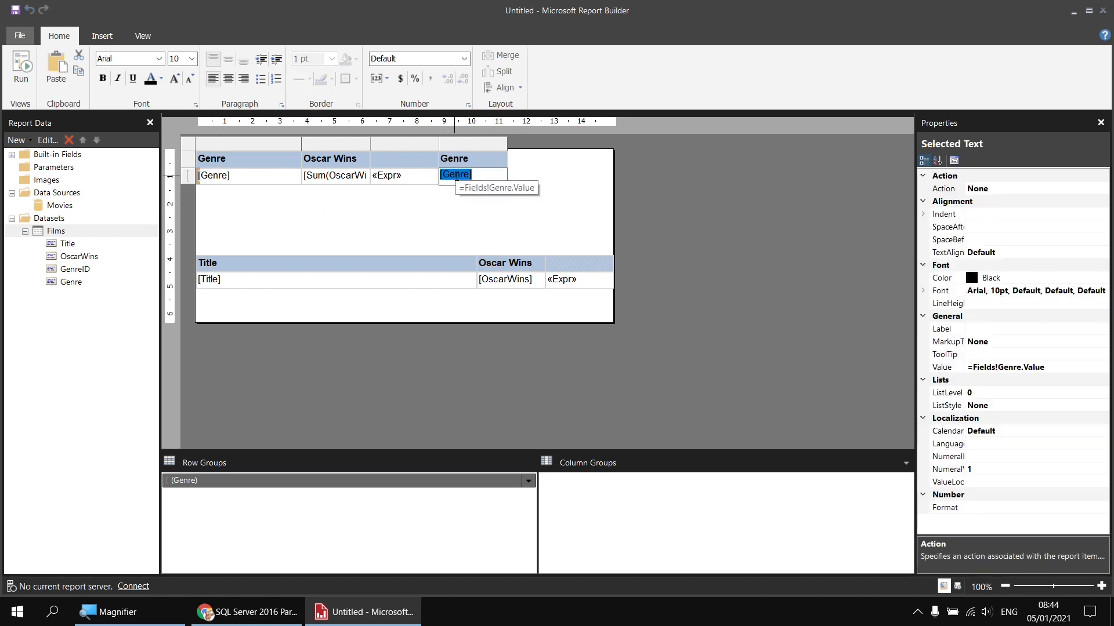
right_click(456, 176)
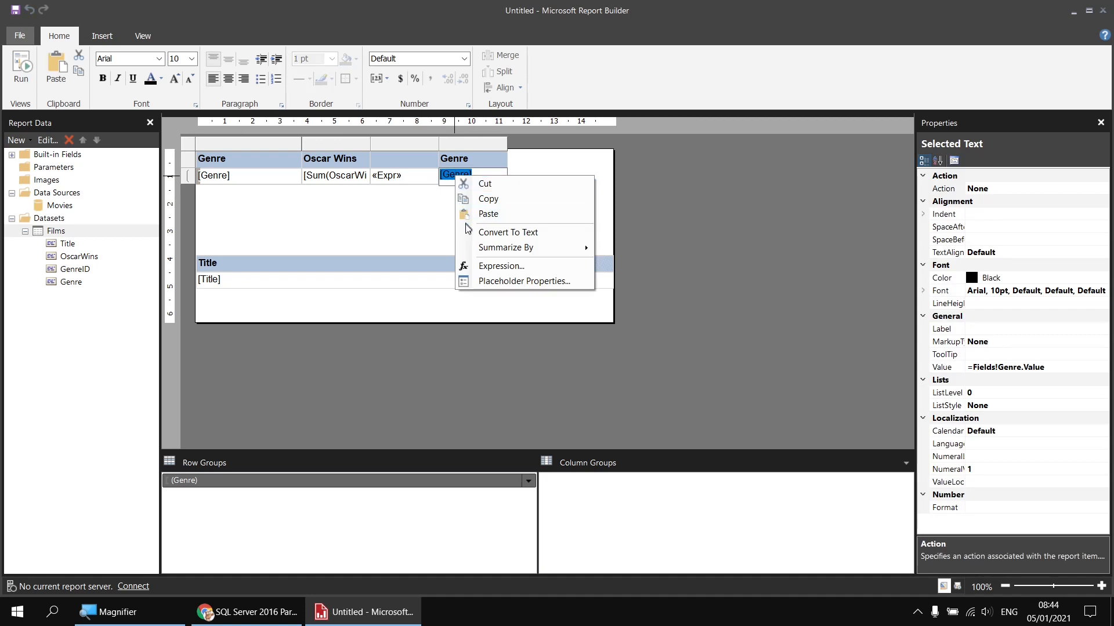
mouse_move(471, 253)
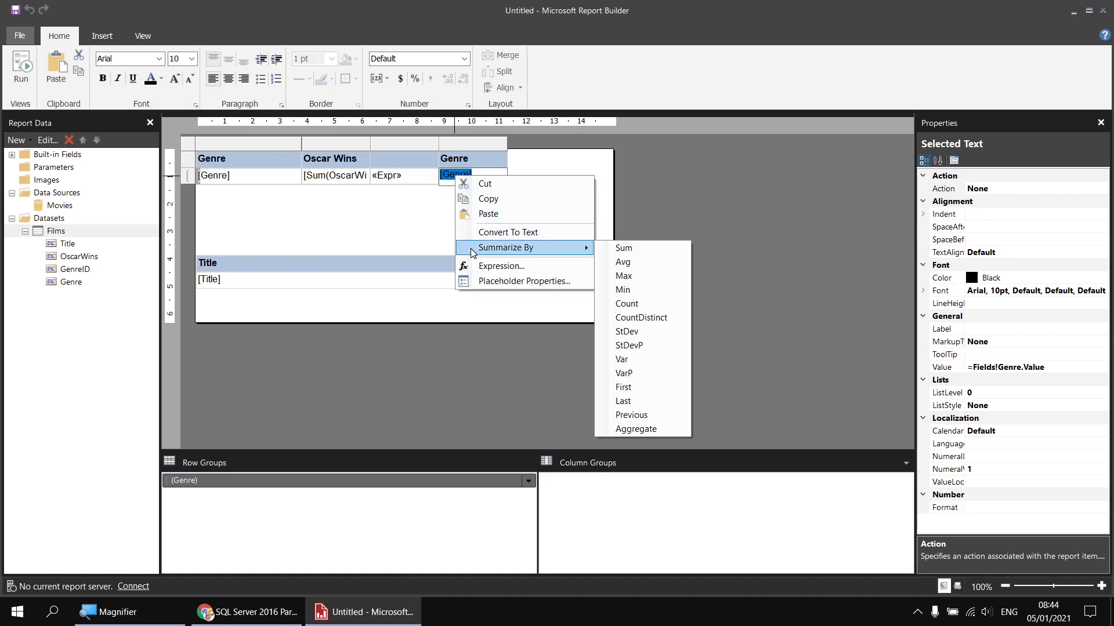
click(645, 305)
click(525, 229)
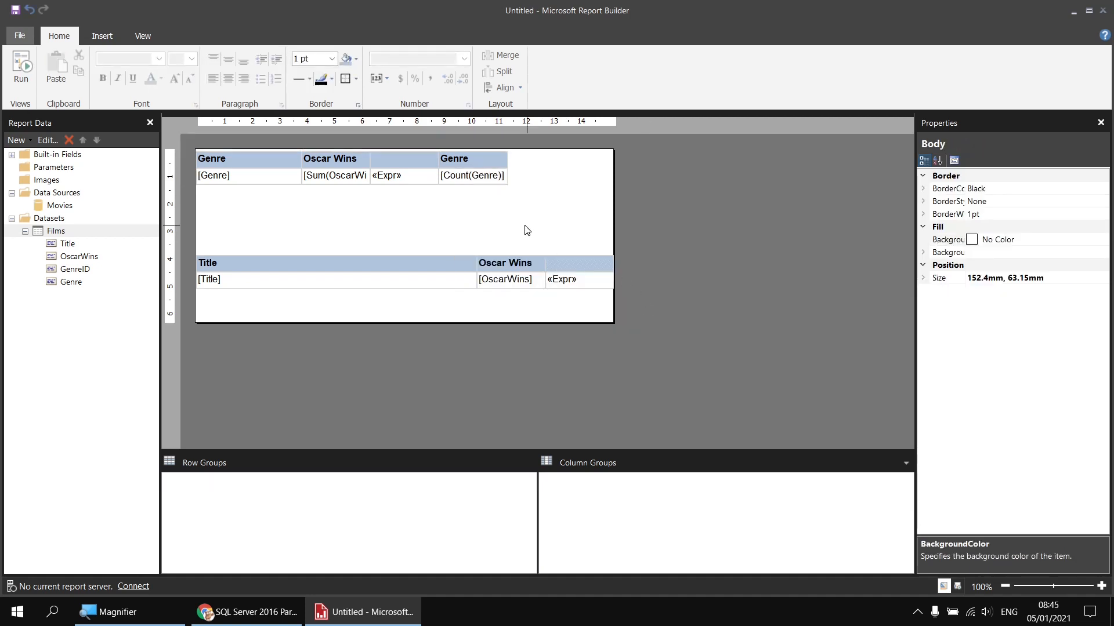
click(21, 67)
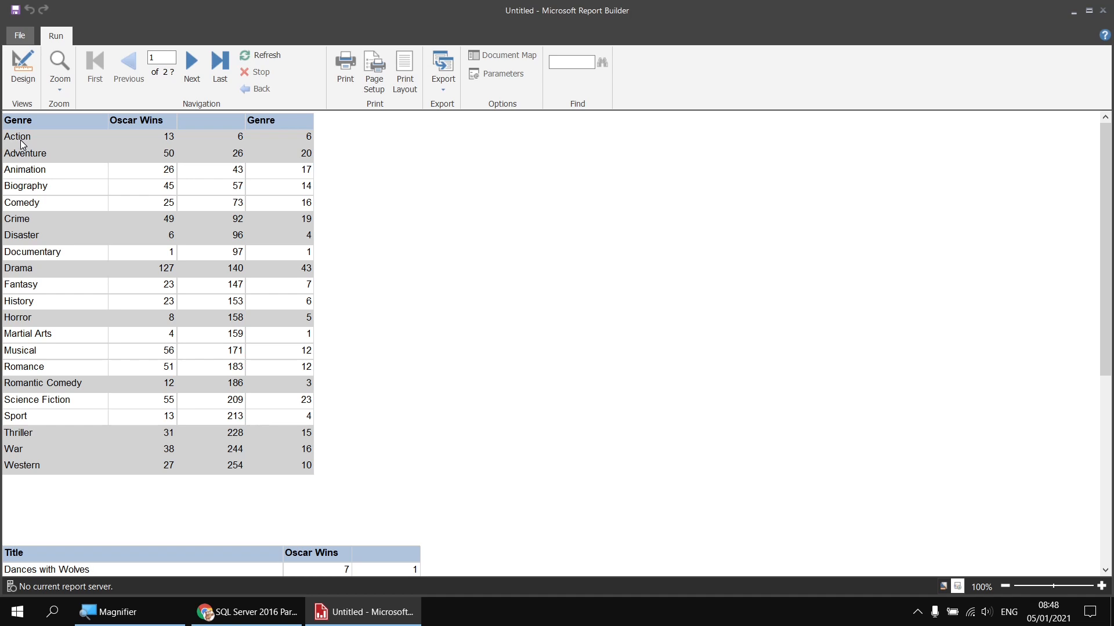
click(23, 66)
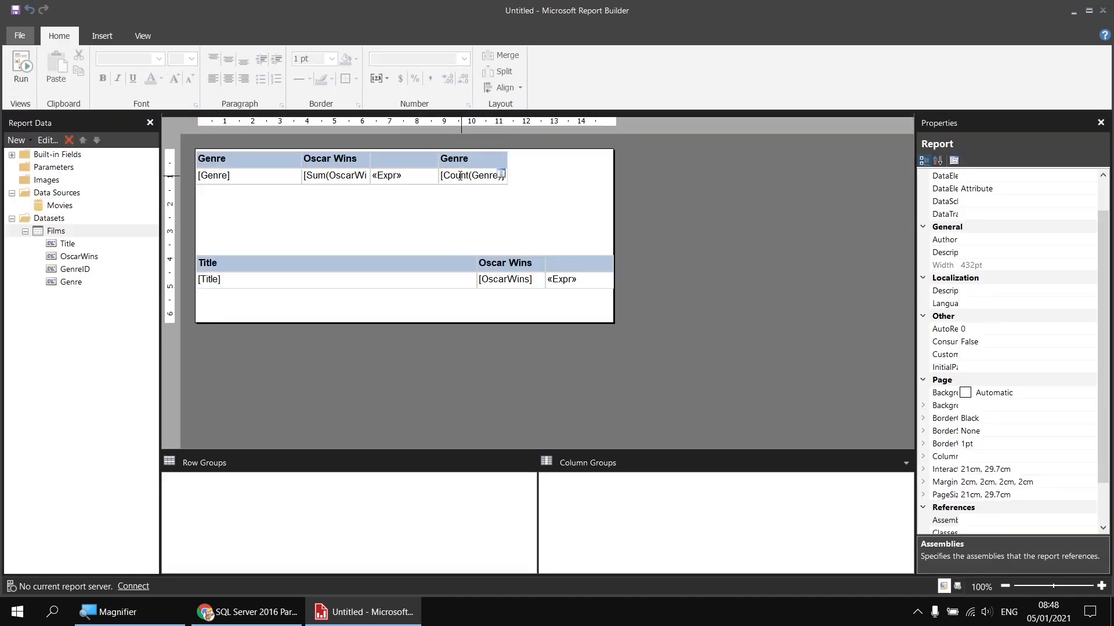
- Change the summary function of the last column's Genre field to CountDistinct
double_click(460, 175)
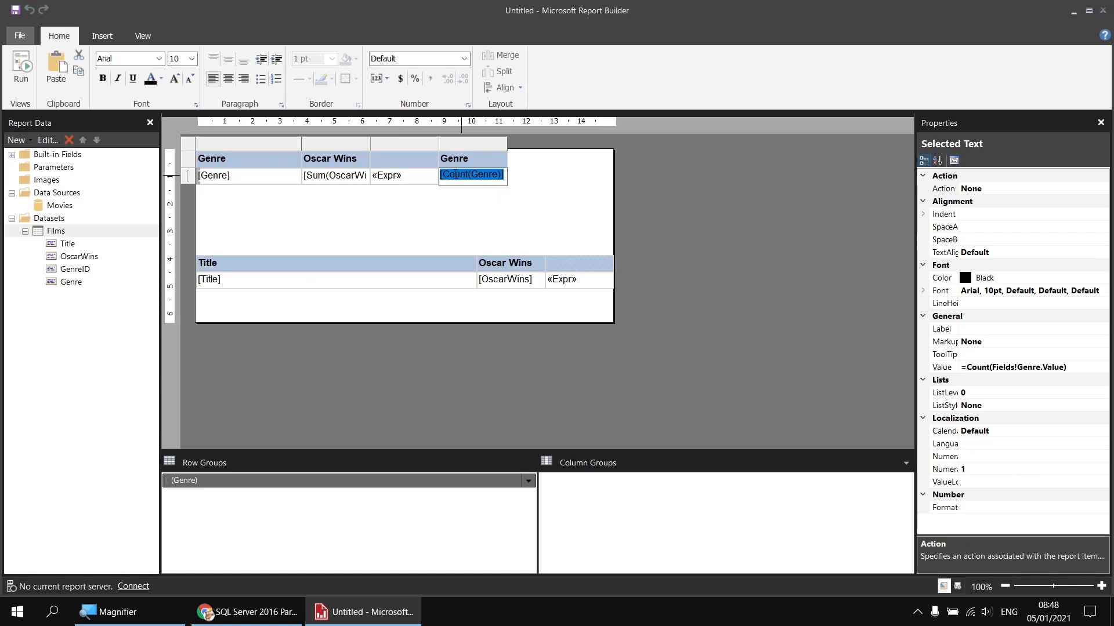
right_click(456, 175)
mouse_move(488, 253)
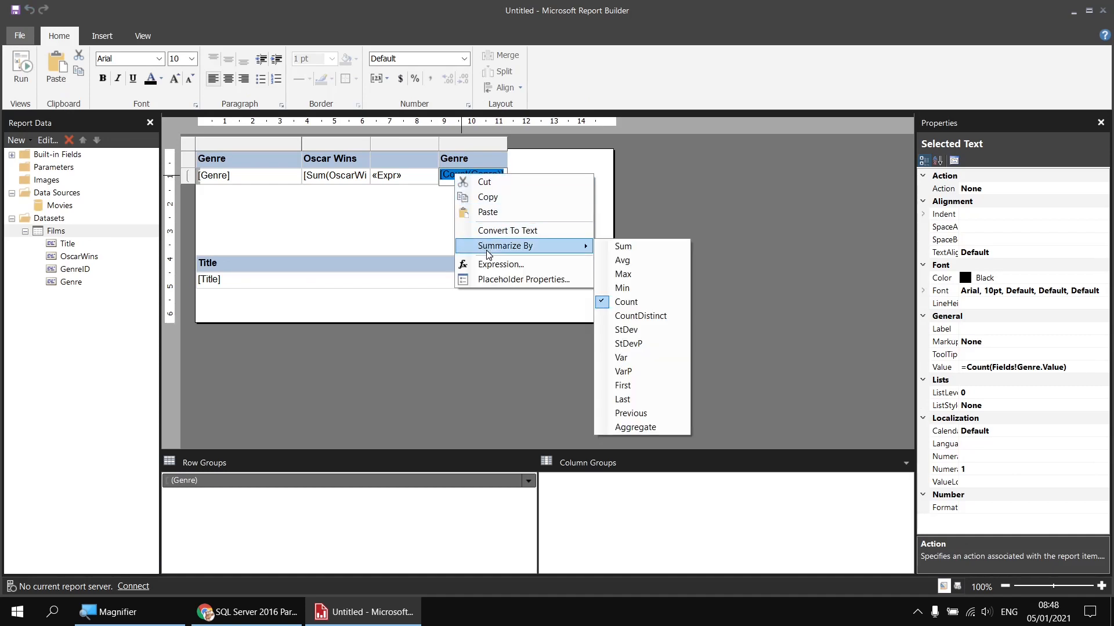
click(640, 316)
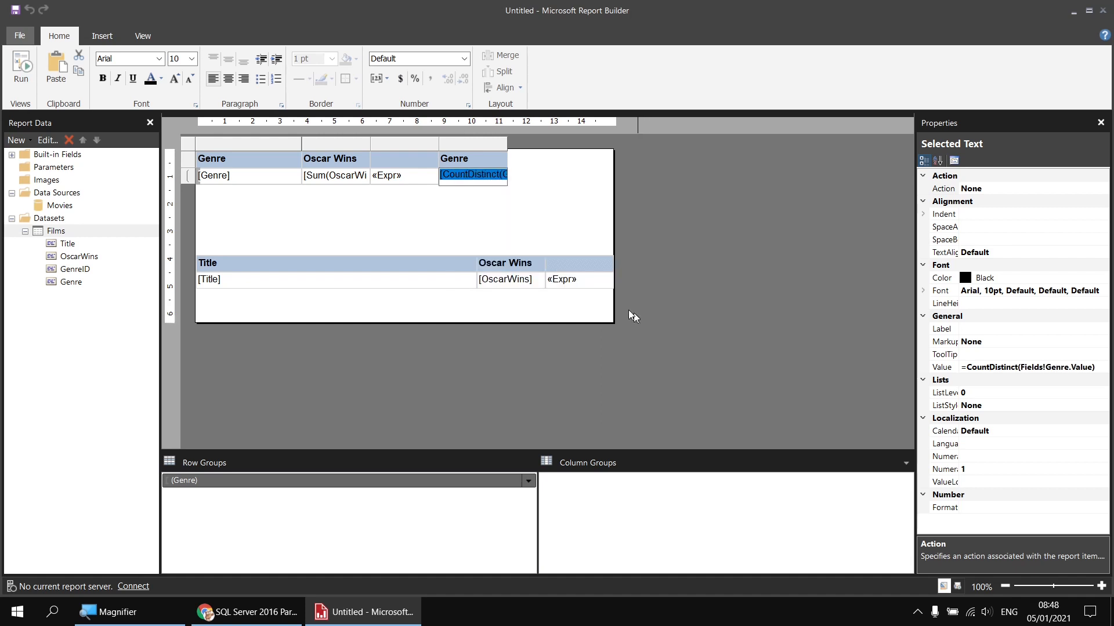
- Preview the report with the distinct-count column and insert another column to the right of it in the genre table
click(32, 73)
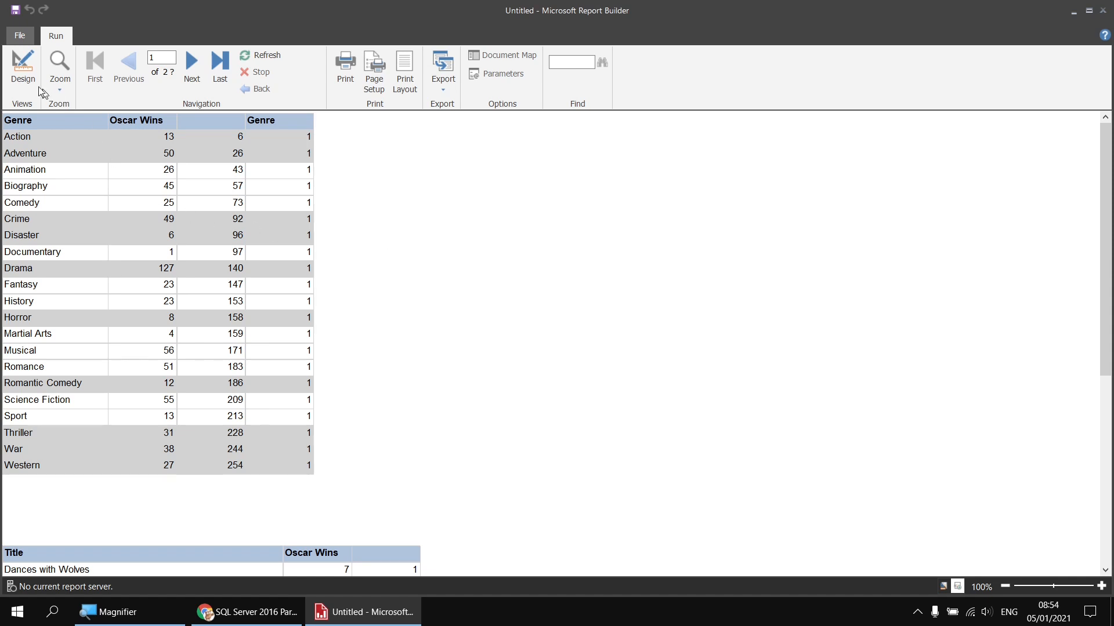
click(23, 69)
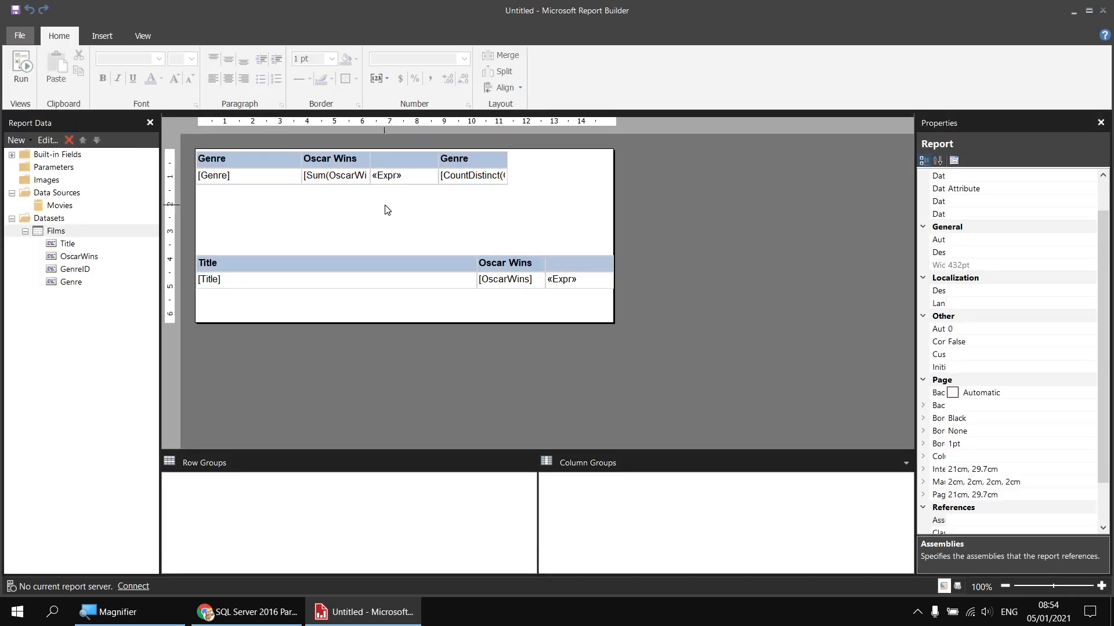
click(481, 159)
right_click(477, 143)
mouse_move(536, 152)
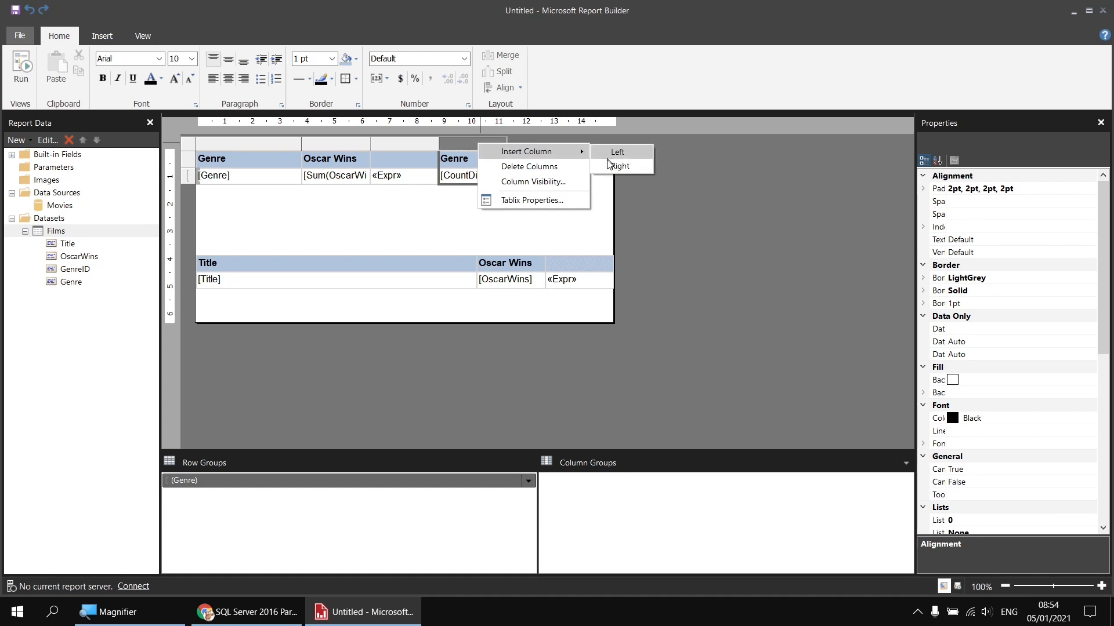
click(610, 168)
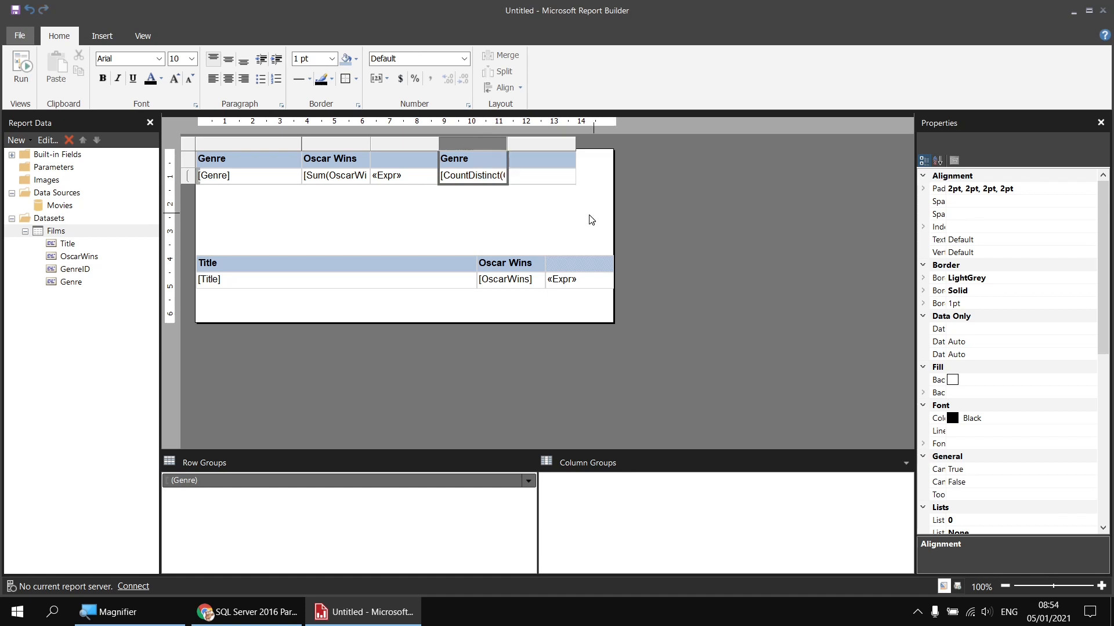
- Start an expression with the RunningValue aggregate function in the genre table's empty last data cell
right_click(534, 176)
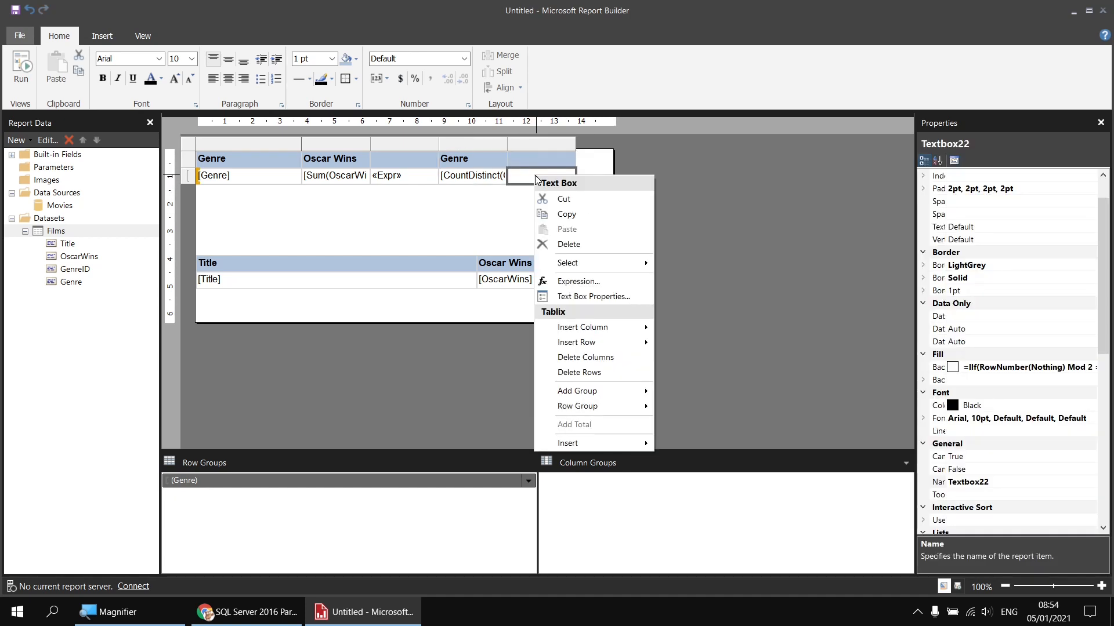
click(568, 281)
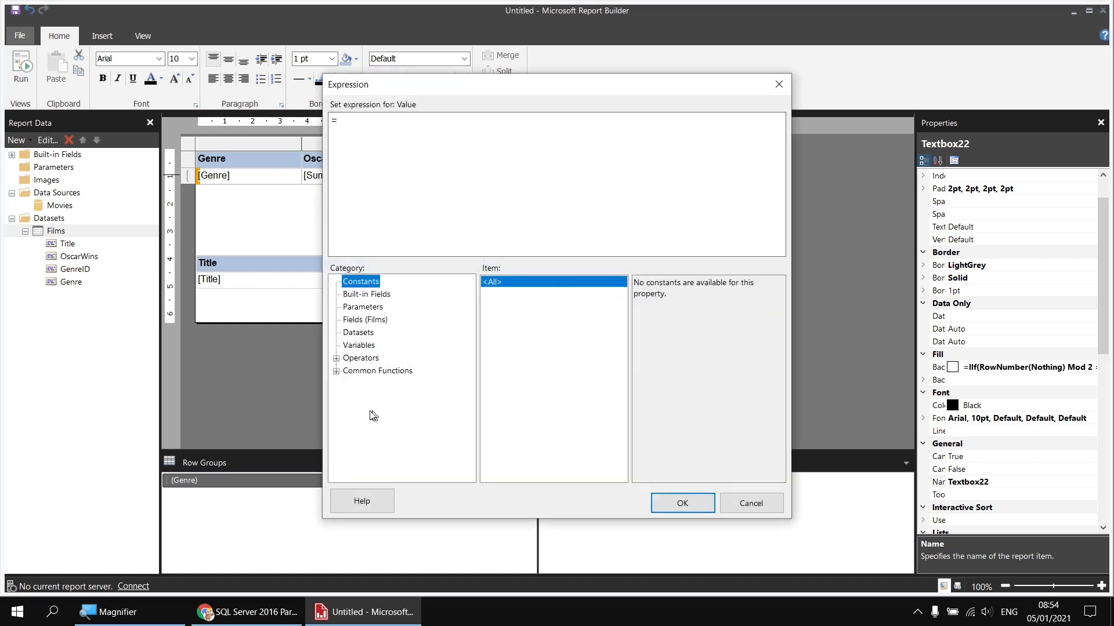
click(336, 371)
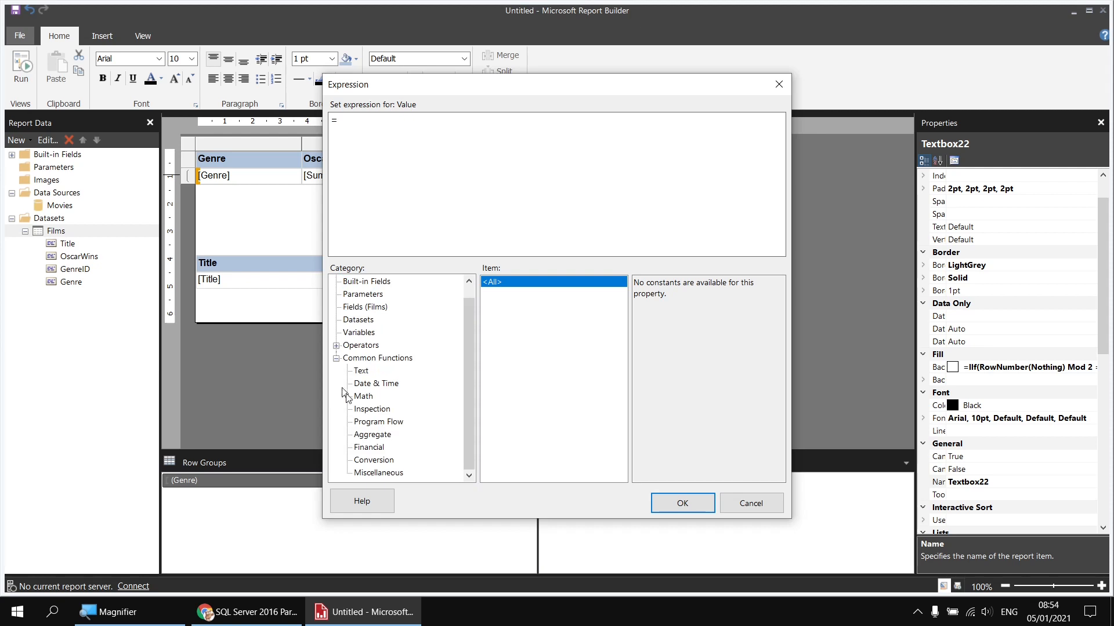
click(374, 436)
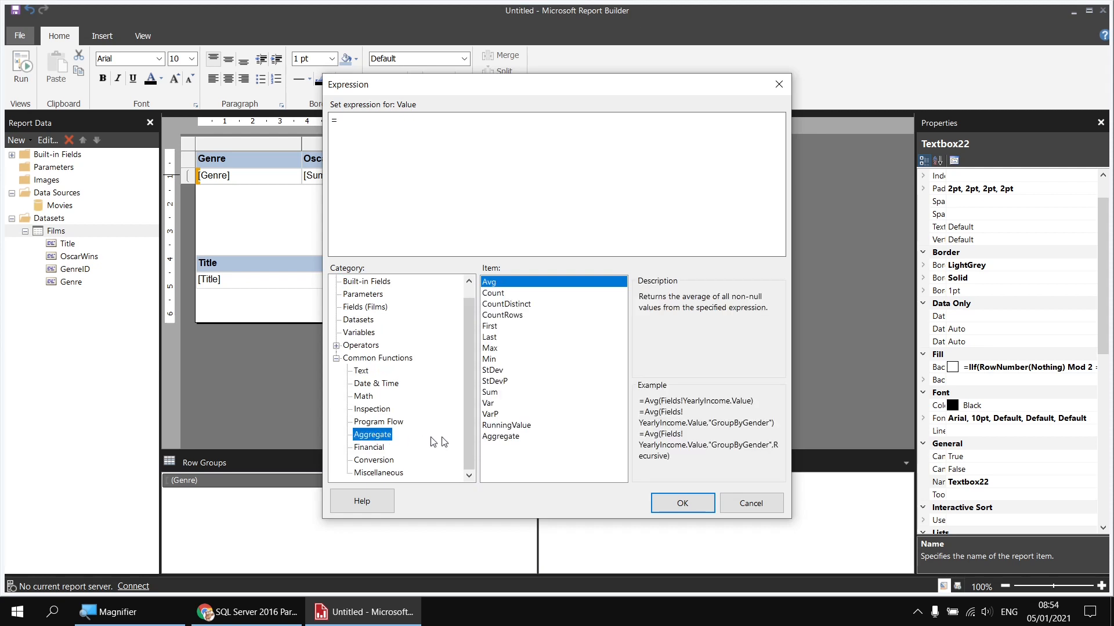
click(537, 430)
double_click(534, 429)
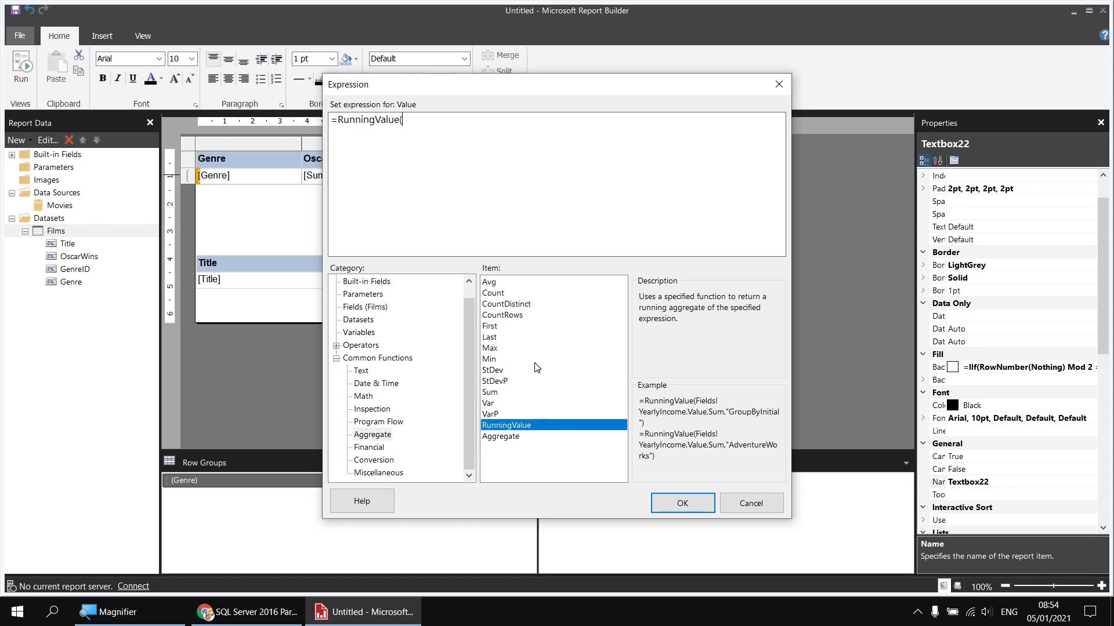
- Complete the expression as =RunningValue(Fields!GenreID.Value,CountDistinct,Nothing) and preview the report
click(360, 308)
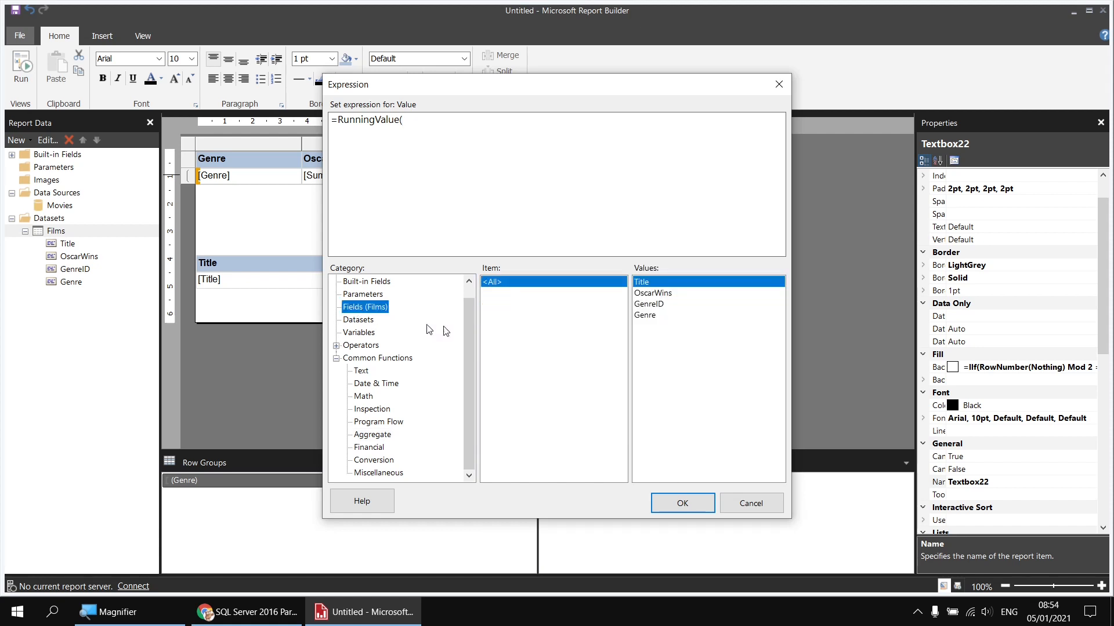
click(651, 306)
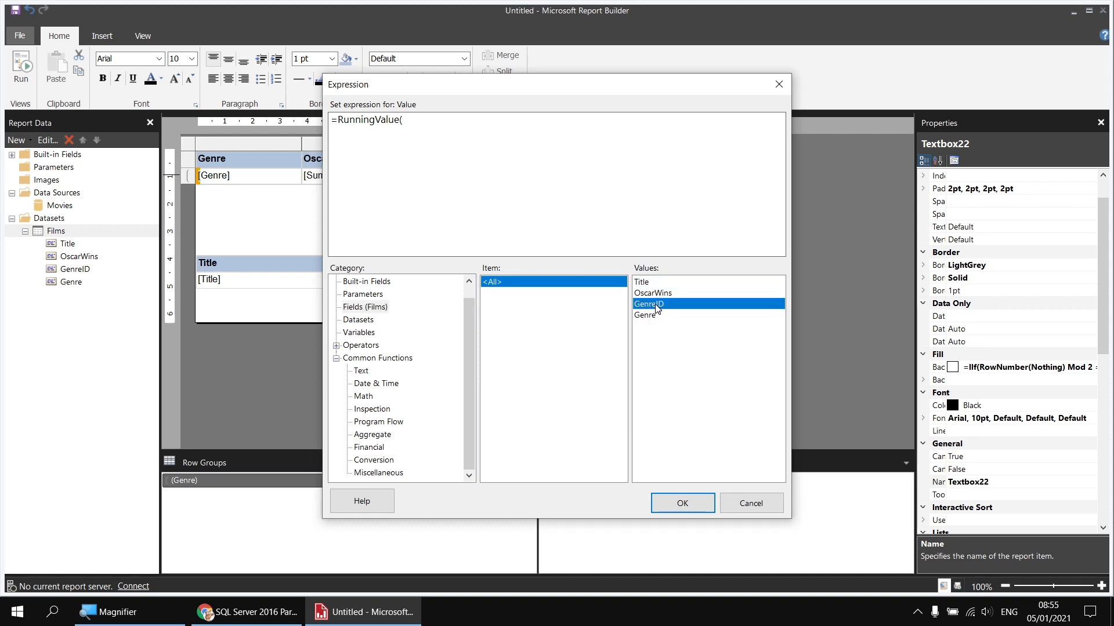
double_click(648, 304)
click(374, 436)
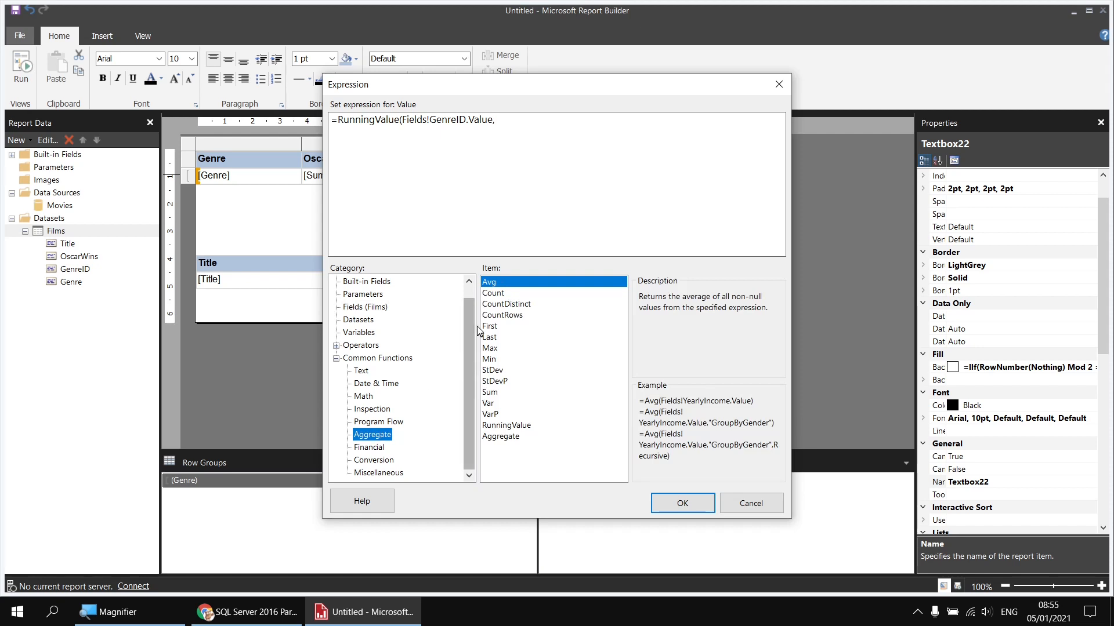
double_click(527, 306)
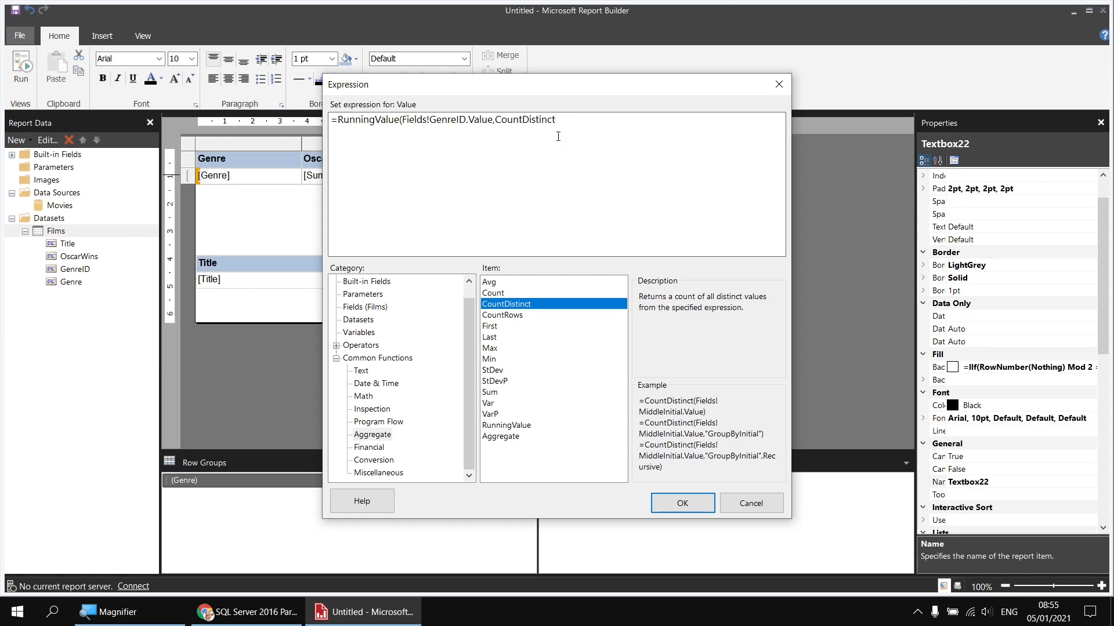
text(,)
text(Nothing)
click(677, 502)
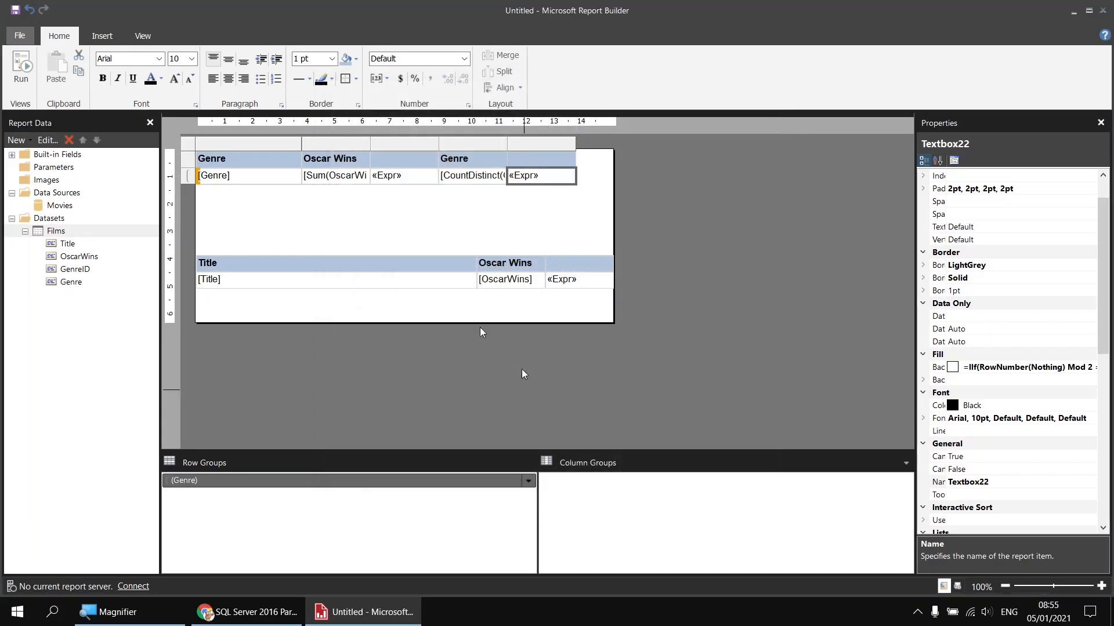
click(22, 71)
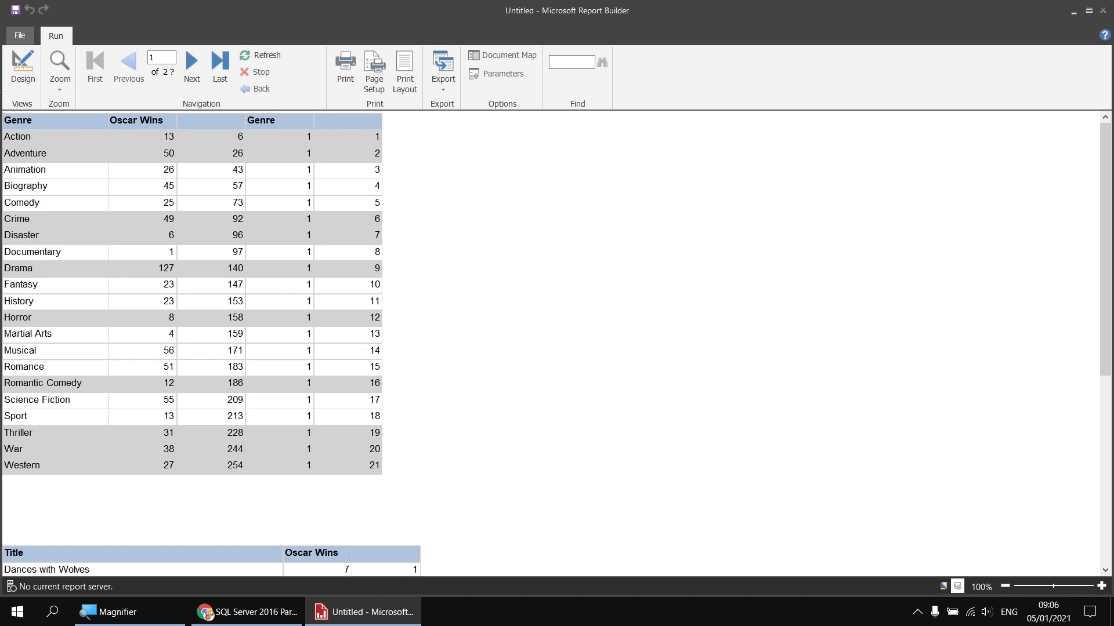
- Return to the design and copy the RunningValue expression, without its equals sign, from the genre table's last data cell
click(22, 72)
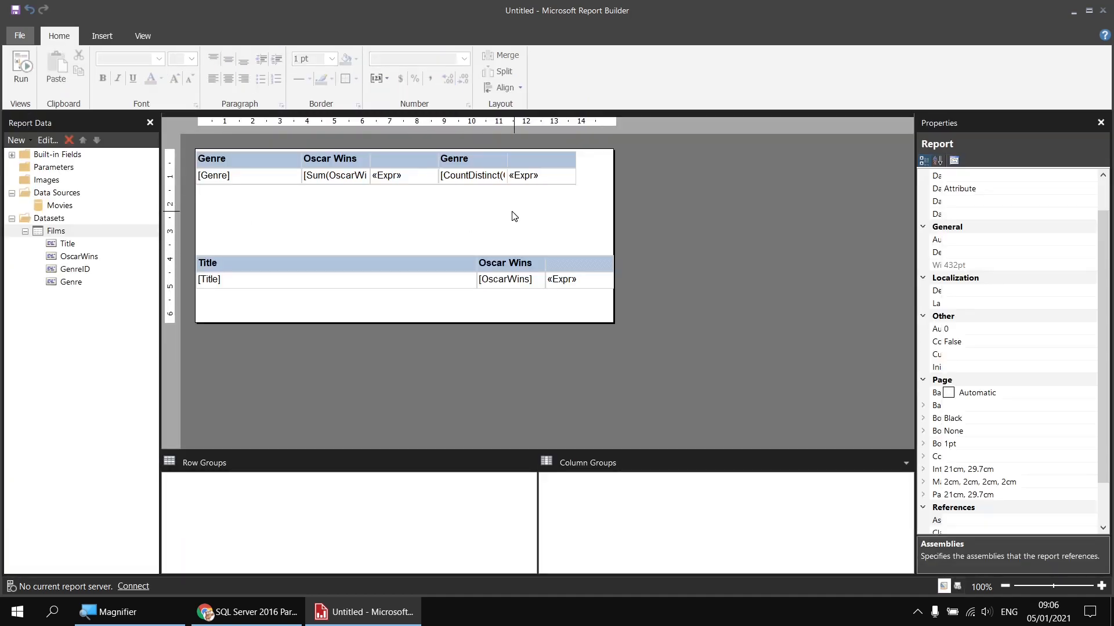
right_click(548, 185)
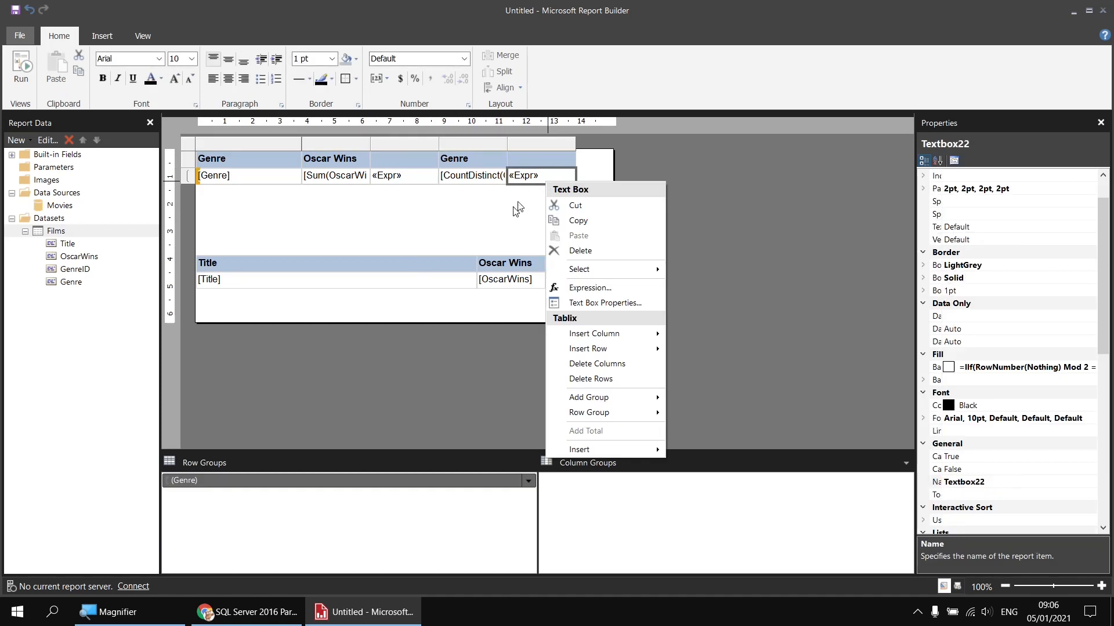
click(619, 288)
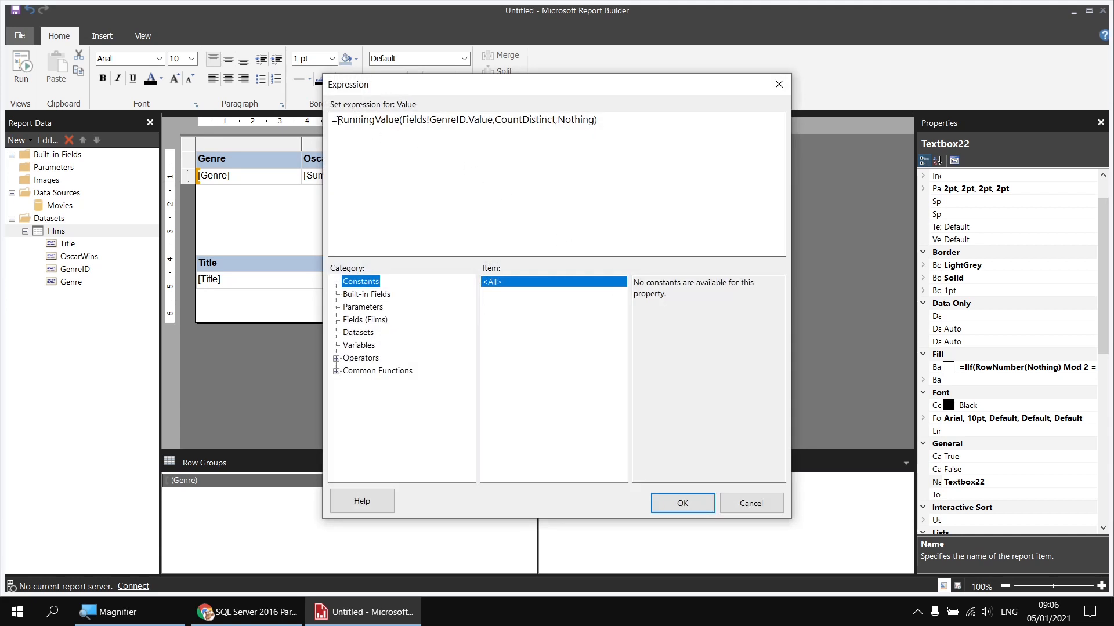
drag(338, 120, 598, 126)
key(ctrl+c)
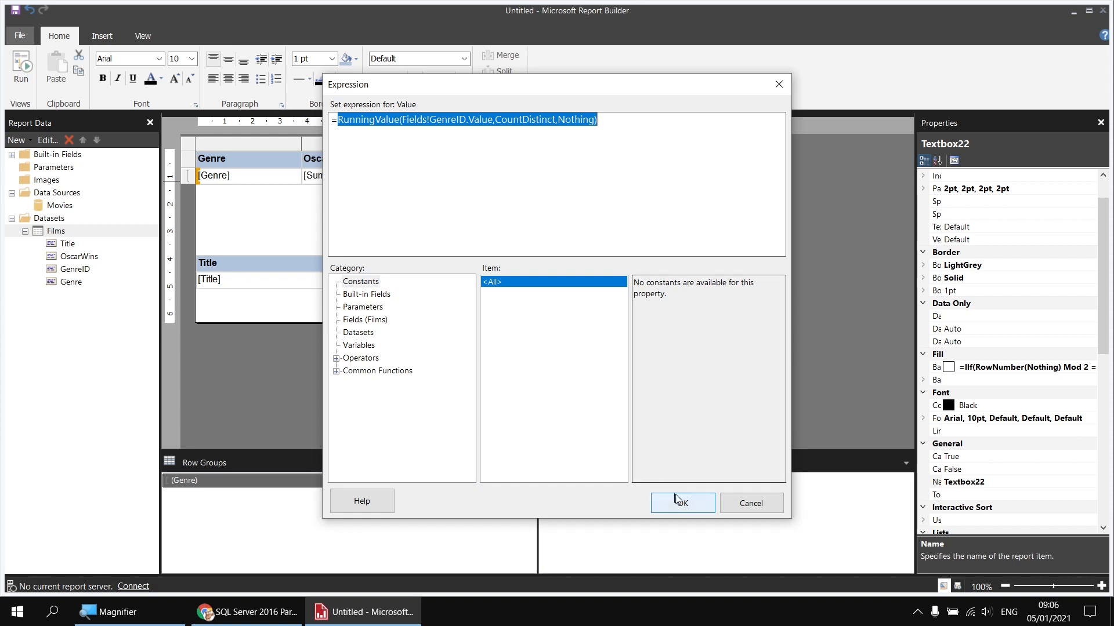
click(729, 501)
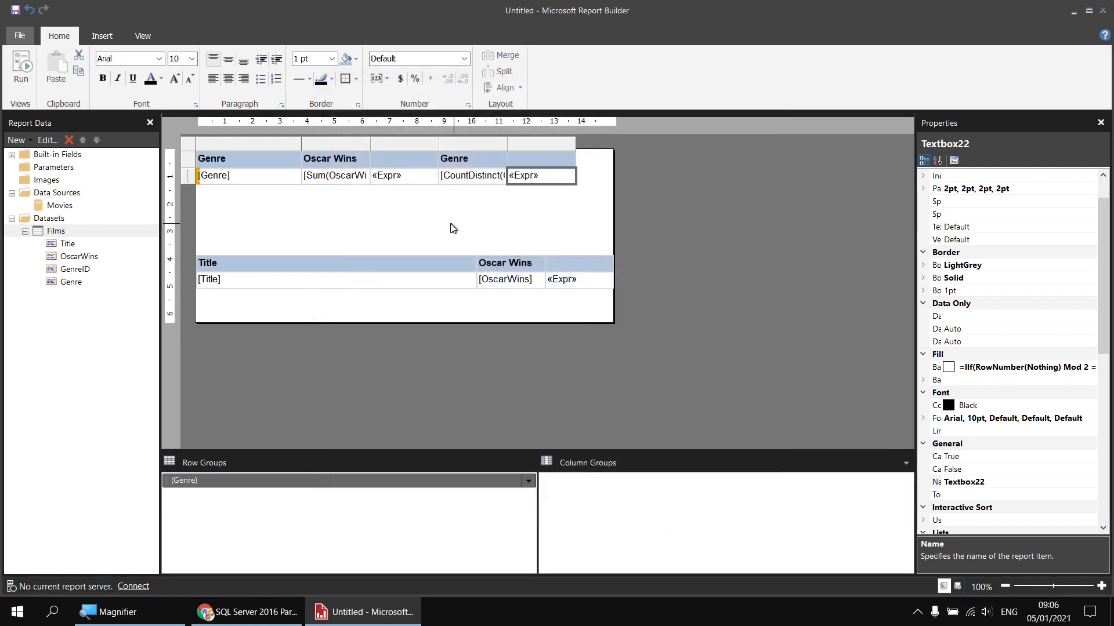
- In the genre data row's BackgroundColor expression, replace RowNumber(Nothing) with the copied RunningValue(Fields!GenreID.Value,CountDistinct,Nothing)
click(191, 179)
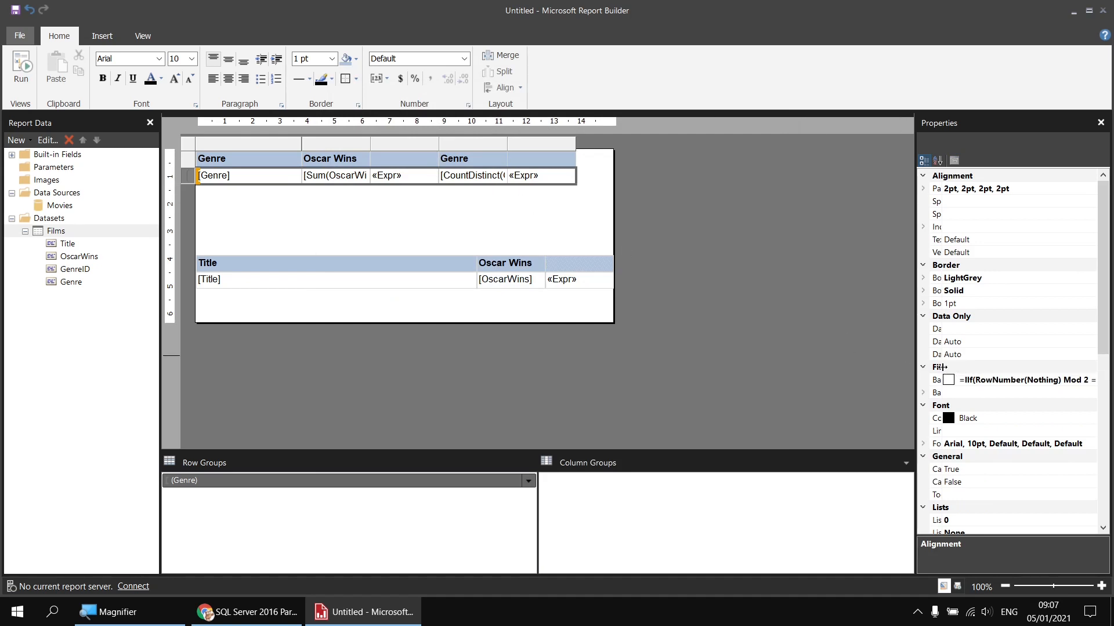
drag(942, 366, 997, 363)
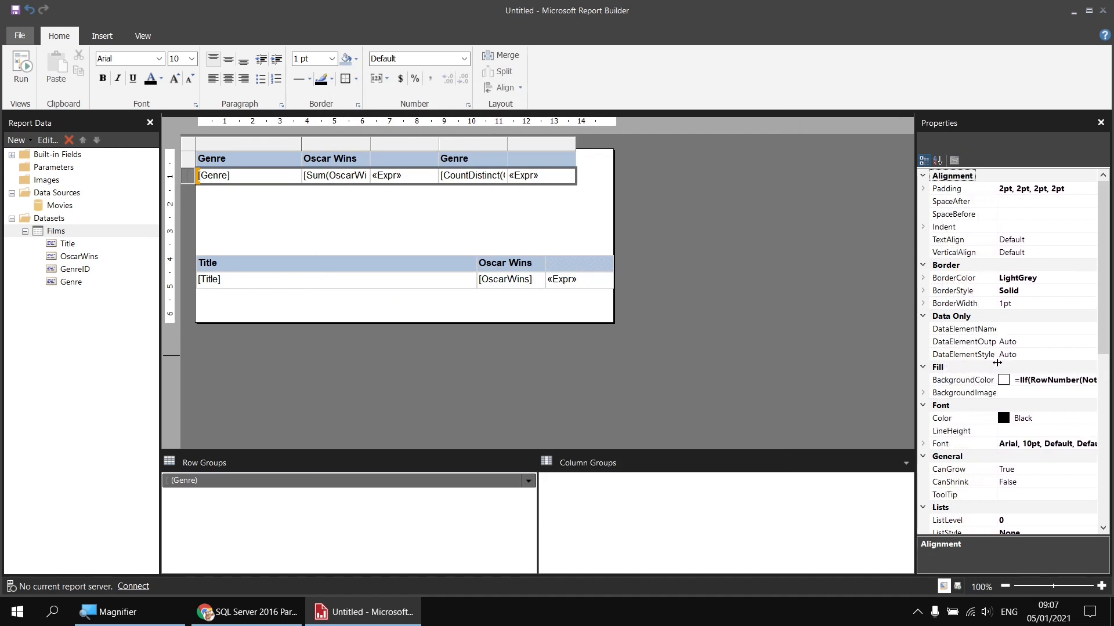
click(986, 381)
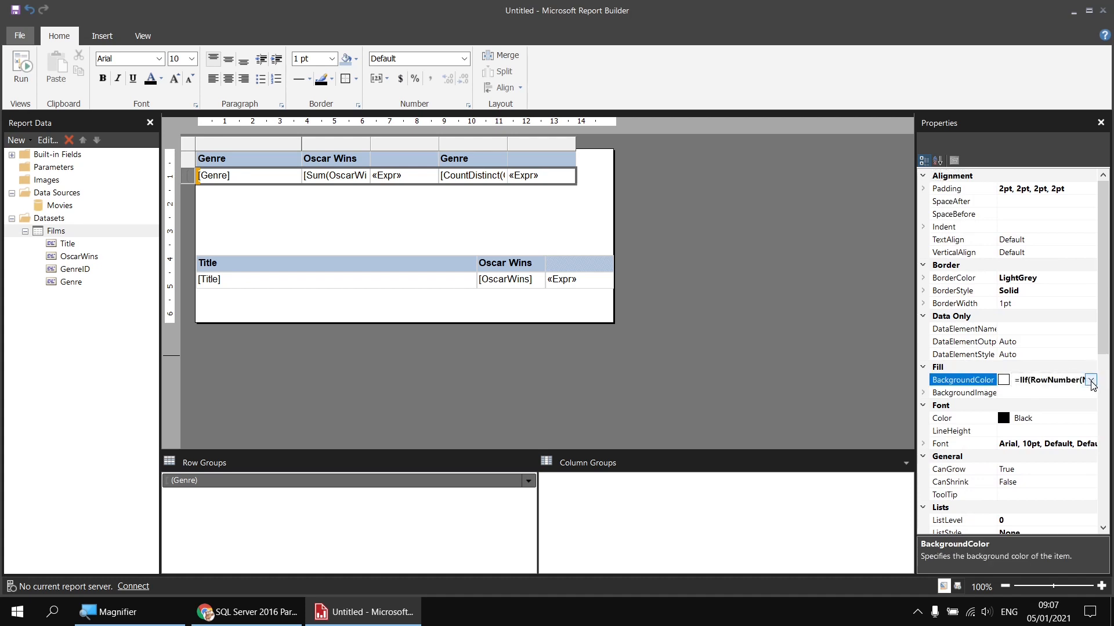
click(1090, 381)
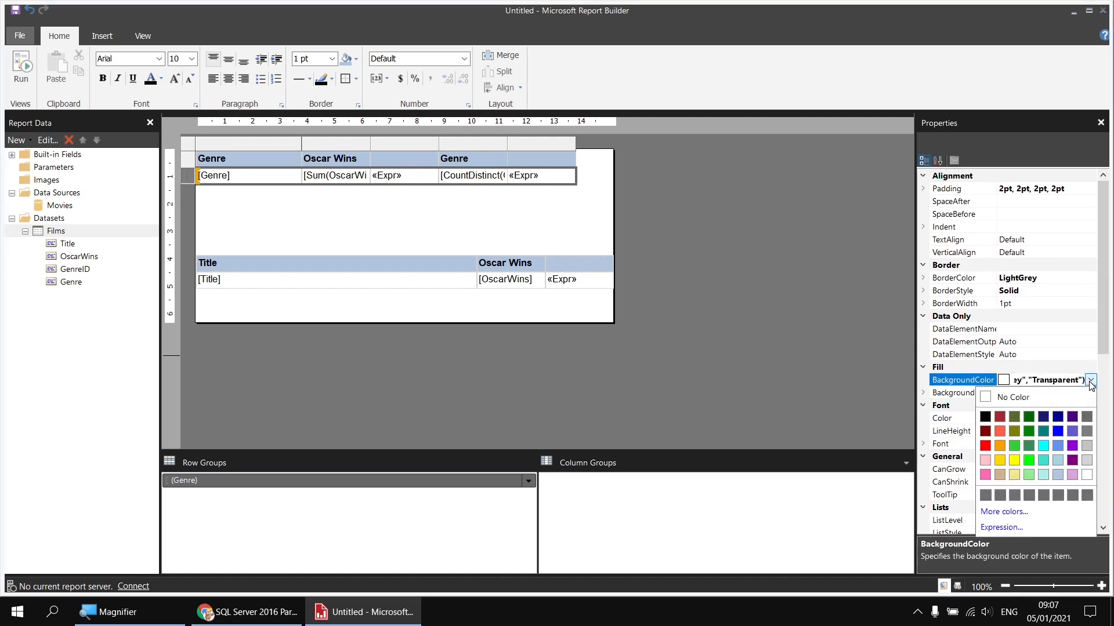
click(1007, 528)
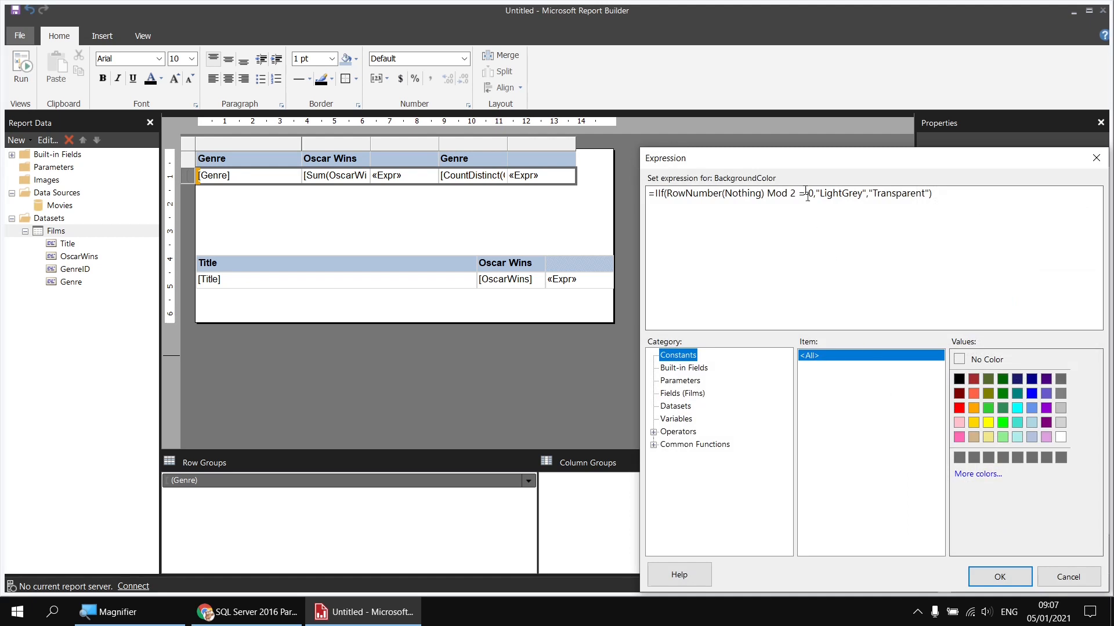
drag(792, 159, 553, 95)
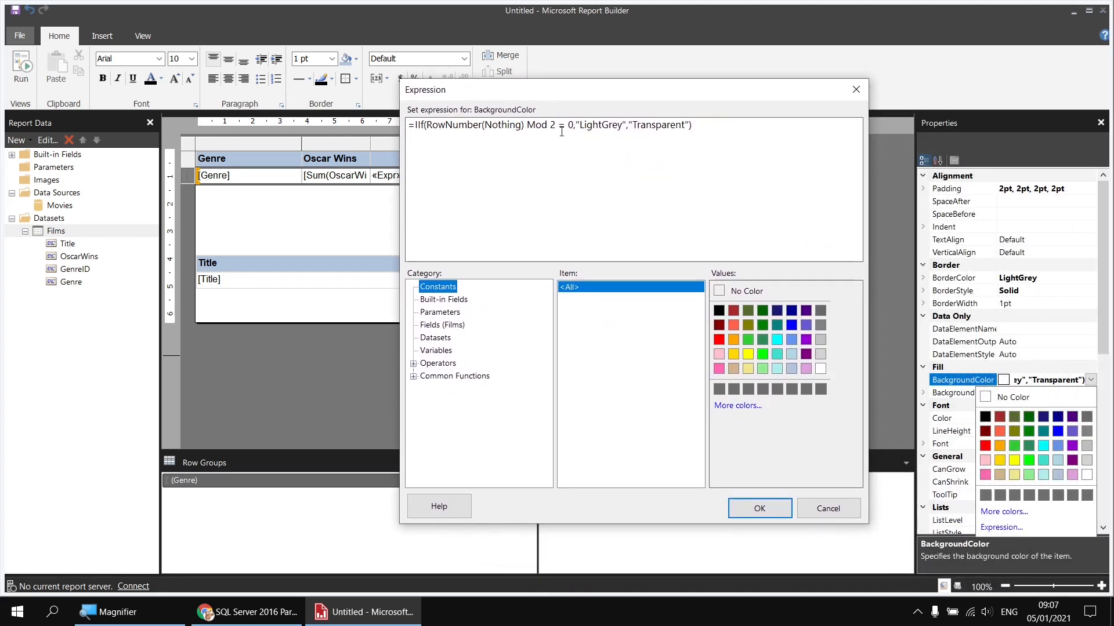
drag(427, 125, 524, 129)
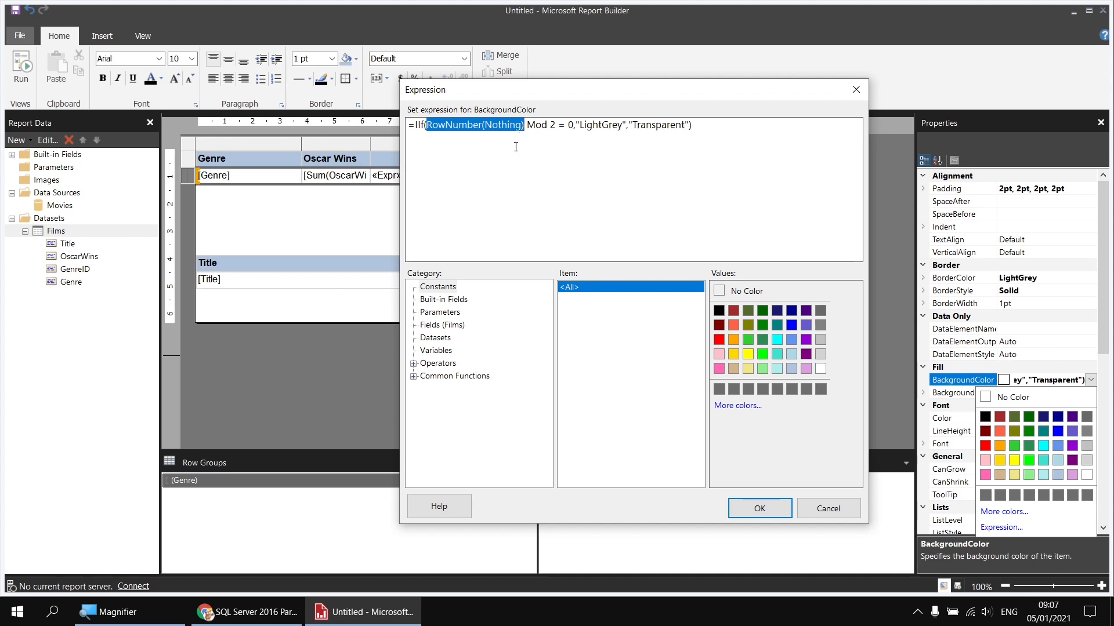
key(Delete)
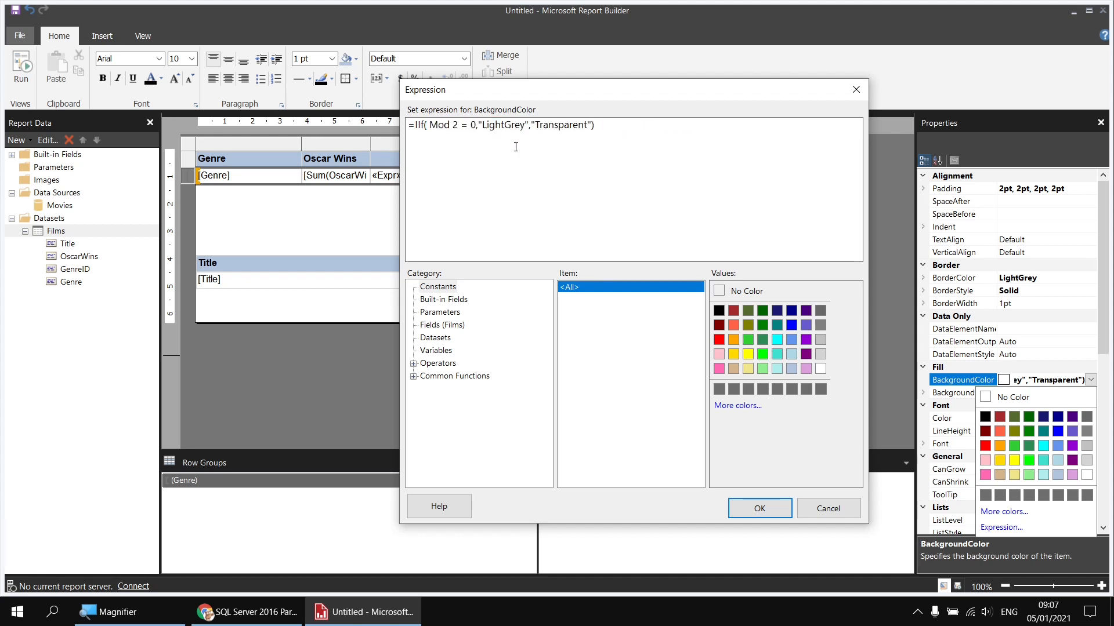
key(ctrl+v)
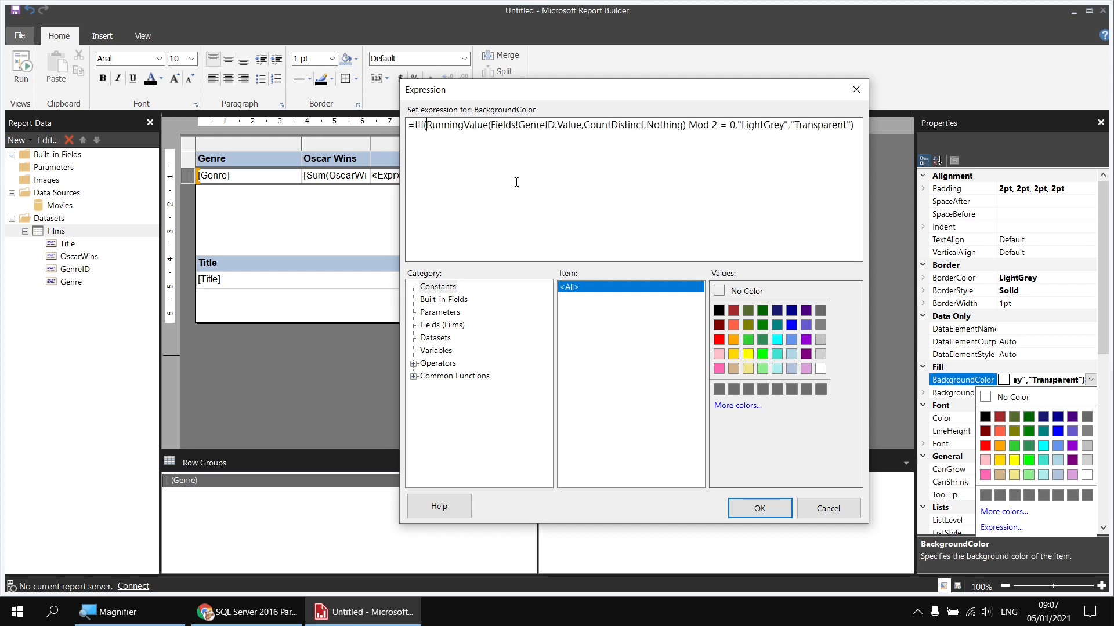
- Put the IIf condition, "LightGrey" and "Transparent" on separate indented lines and apply the background colour expression
key(Return)
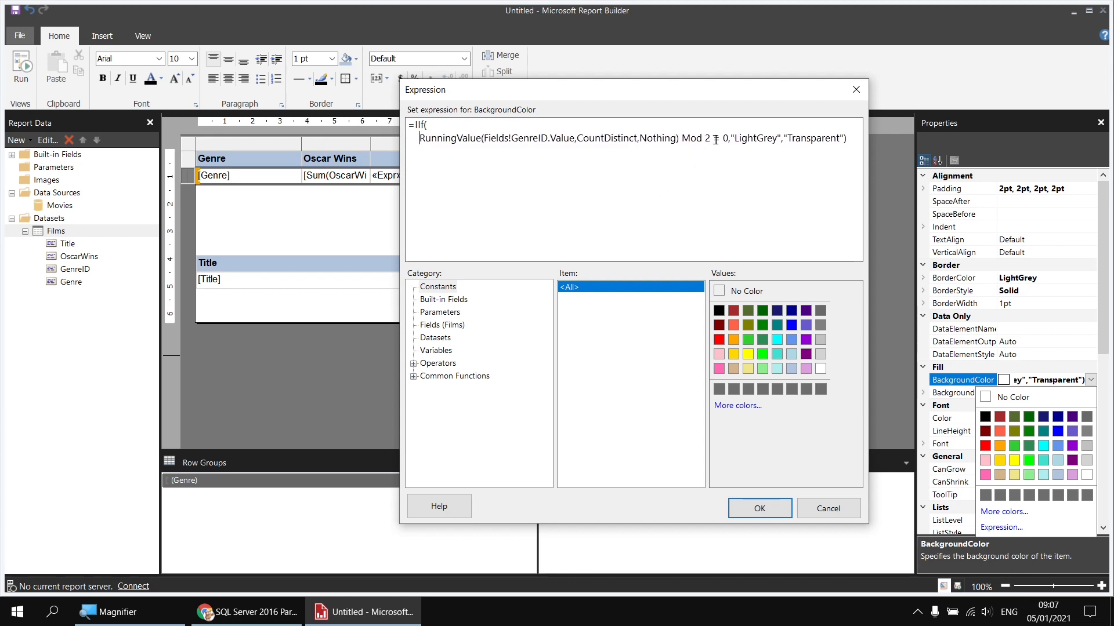
key(Return)
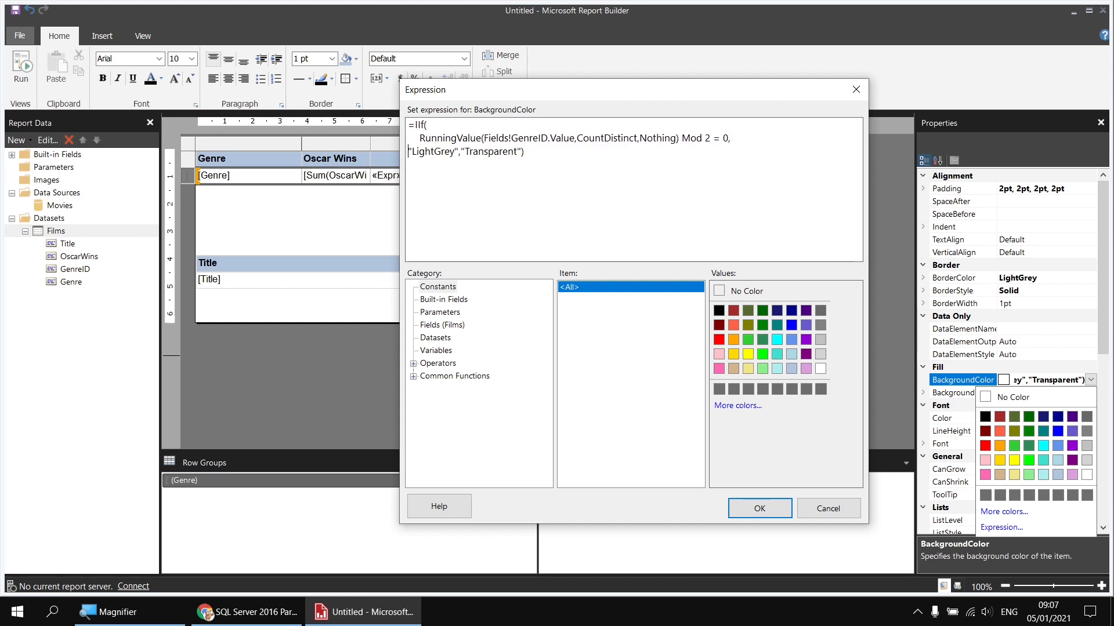
click(473, 154)
key(Return)
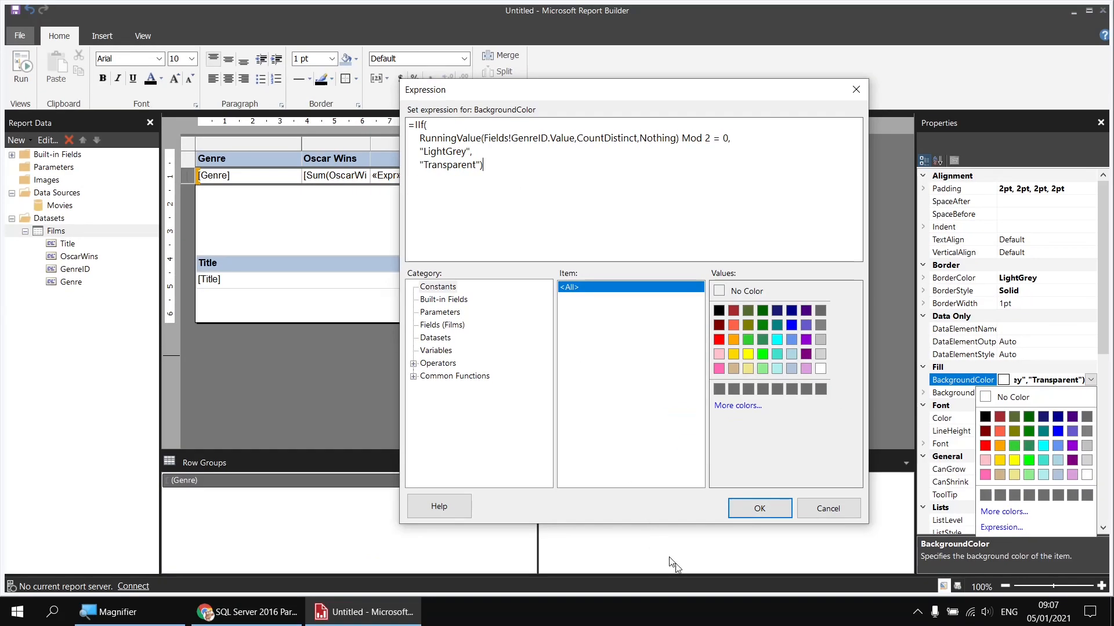
click(754, 509)
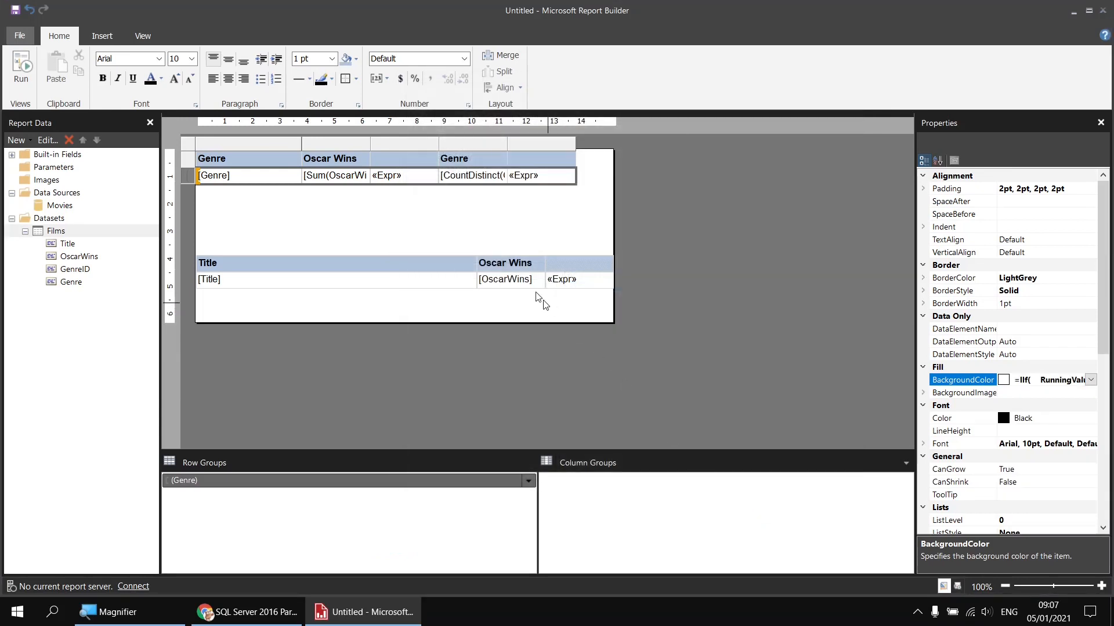
- Delete the three extra columns after Oscar Wins from the genre table
drag(409, 144, 516, 144)
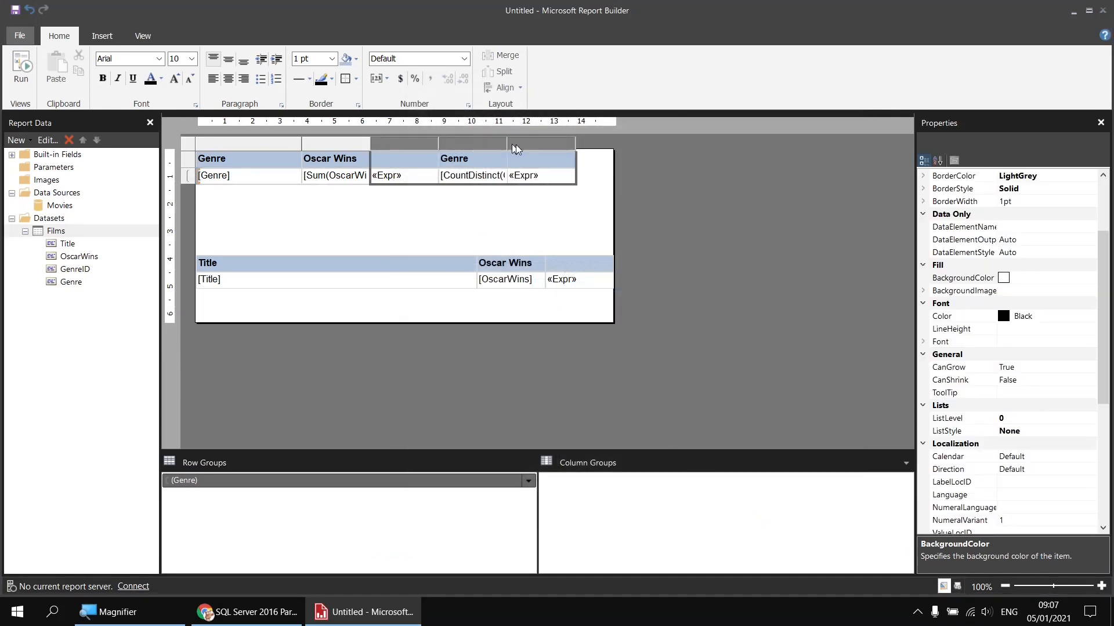
right_click(405, 141)
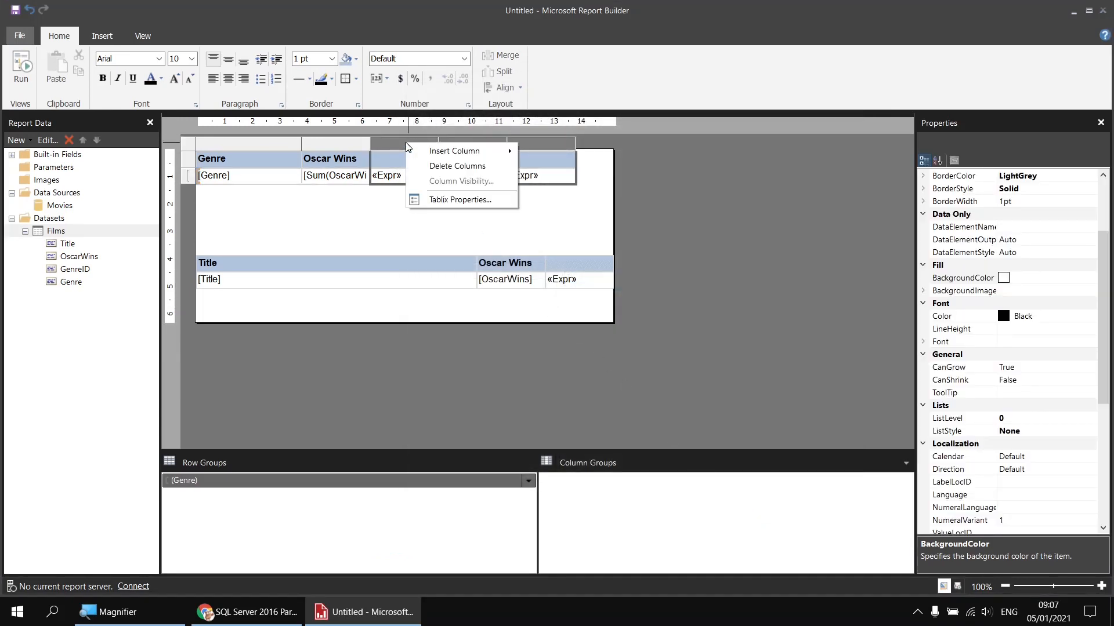
click(435, 165)
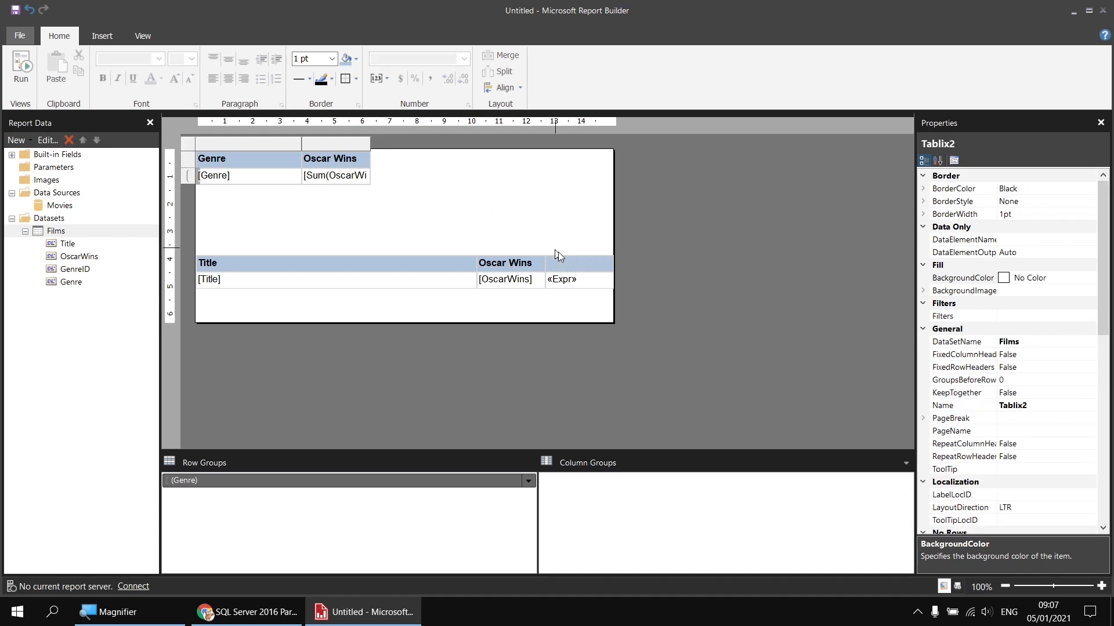
- Delete the untitled expression column from the films table and preview the report
click(568, 264)
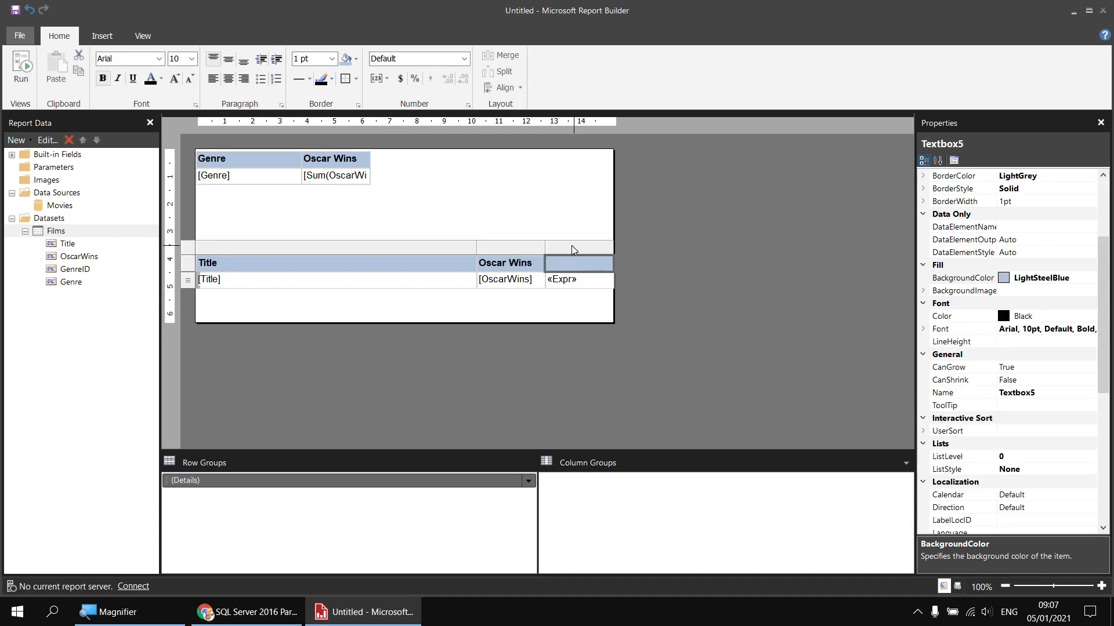
right_click(571, 246)
click(601, 267)
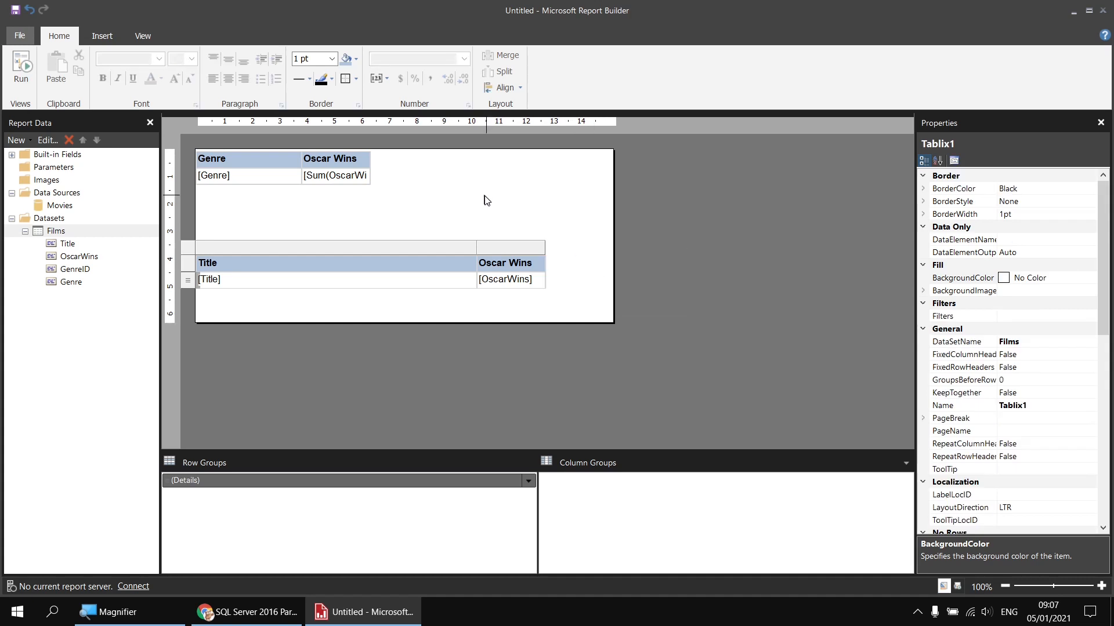
click(448, 204)
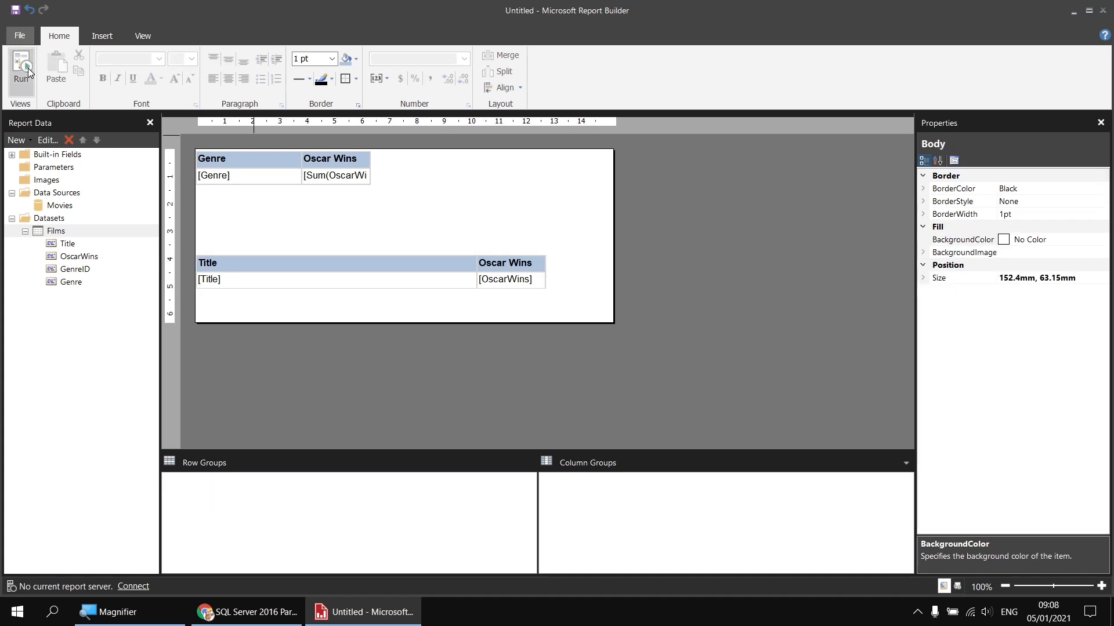
click(28, 67)
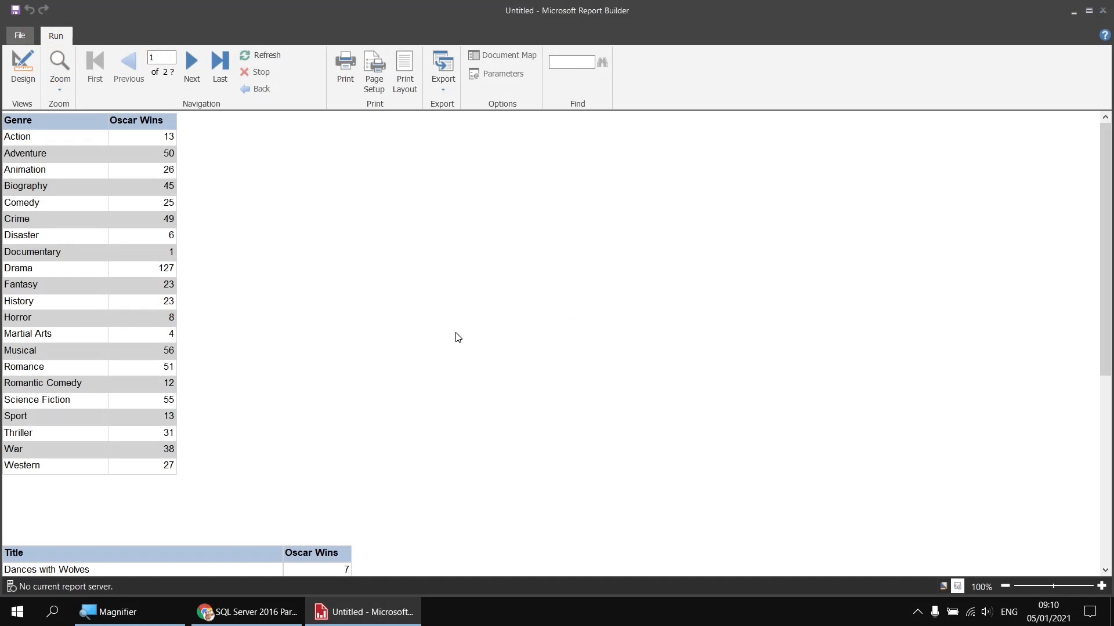
- Return to the design and swap the two tables, placing the films table at the top of the body and the genre table below it
click(30, 76)
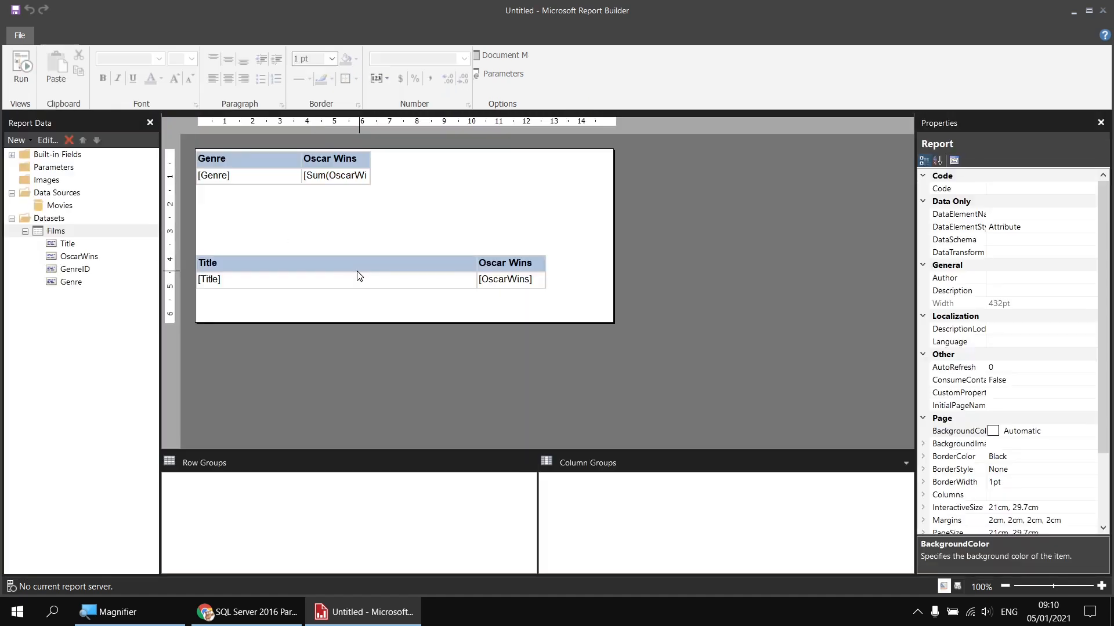
click(205, 256)
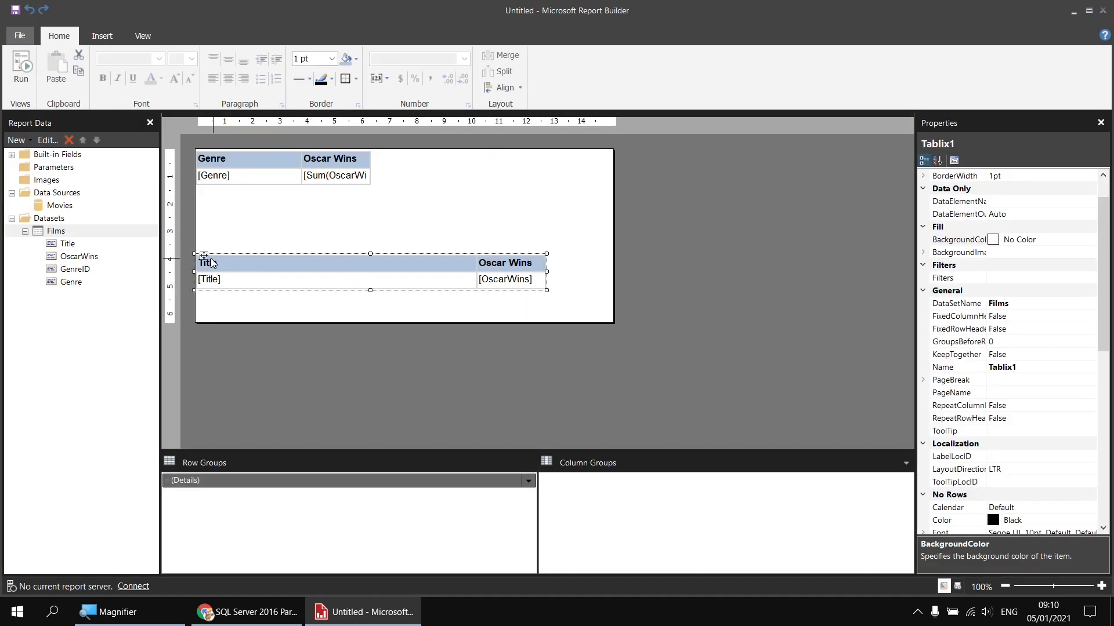
drag(204, 256, 373, 170)
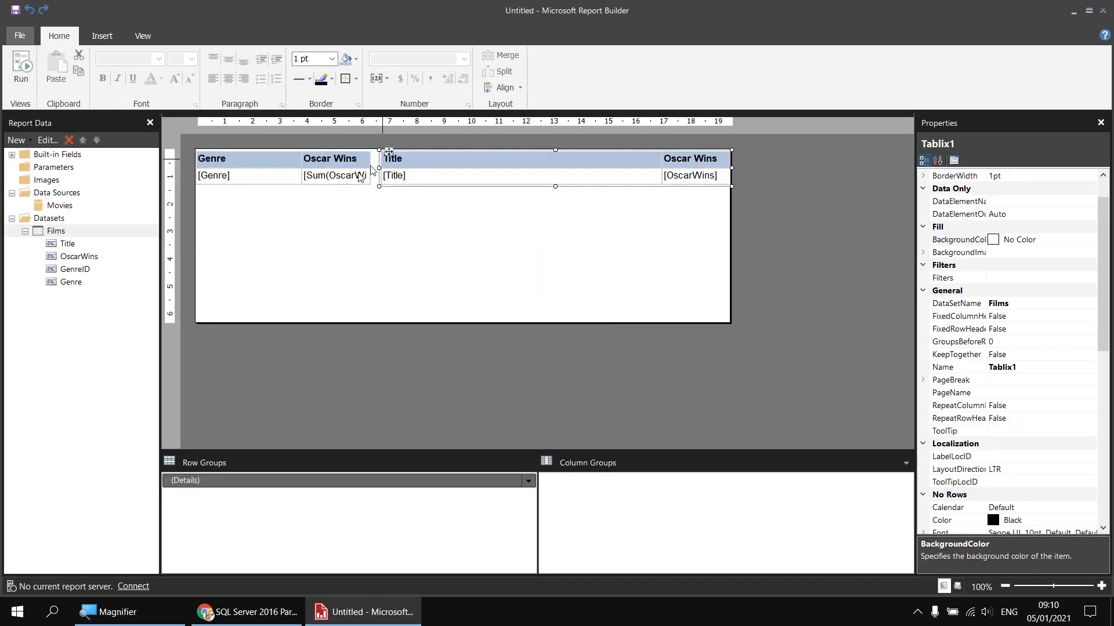
drag(282, 211, 264, 179)
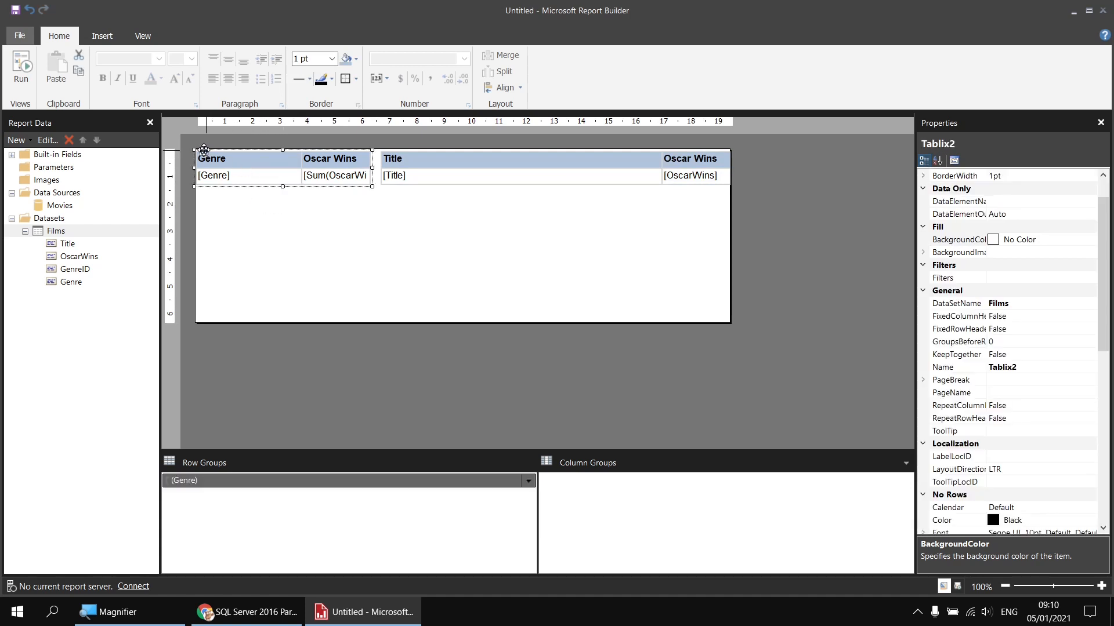
drag(204, 152, 200, 246)
click(430, 169)
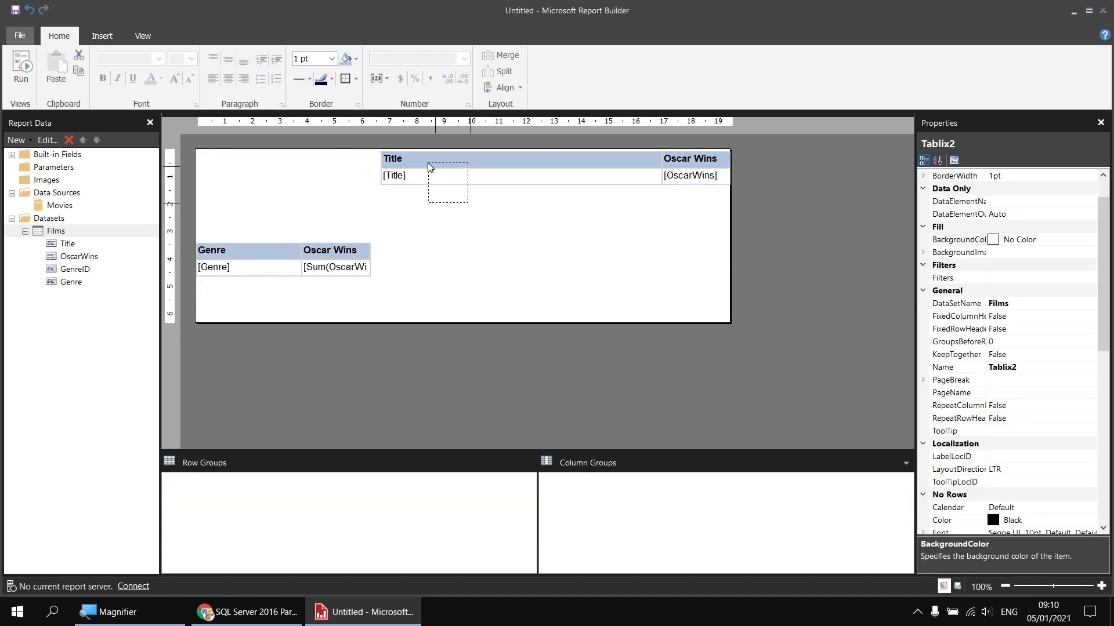
drag(388, 152, 205, 150)
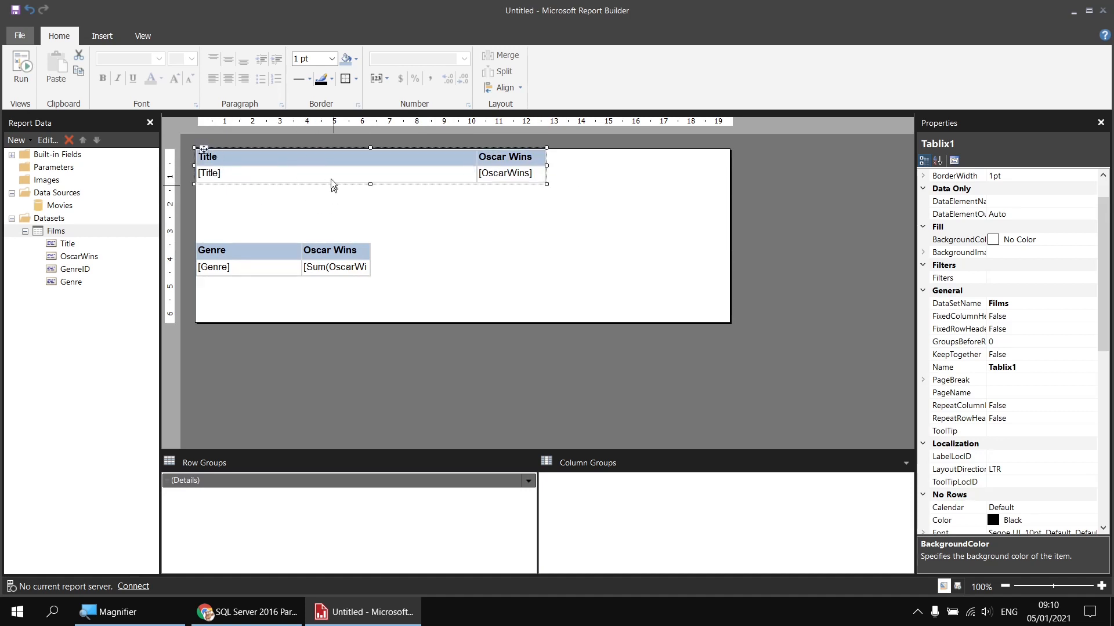
- Add a parent row group to the films table's details, grouped by [Genre] and with a group header
click(300, 174)
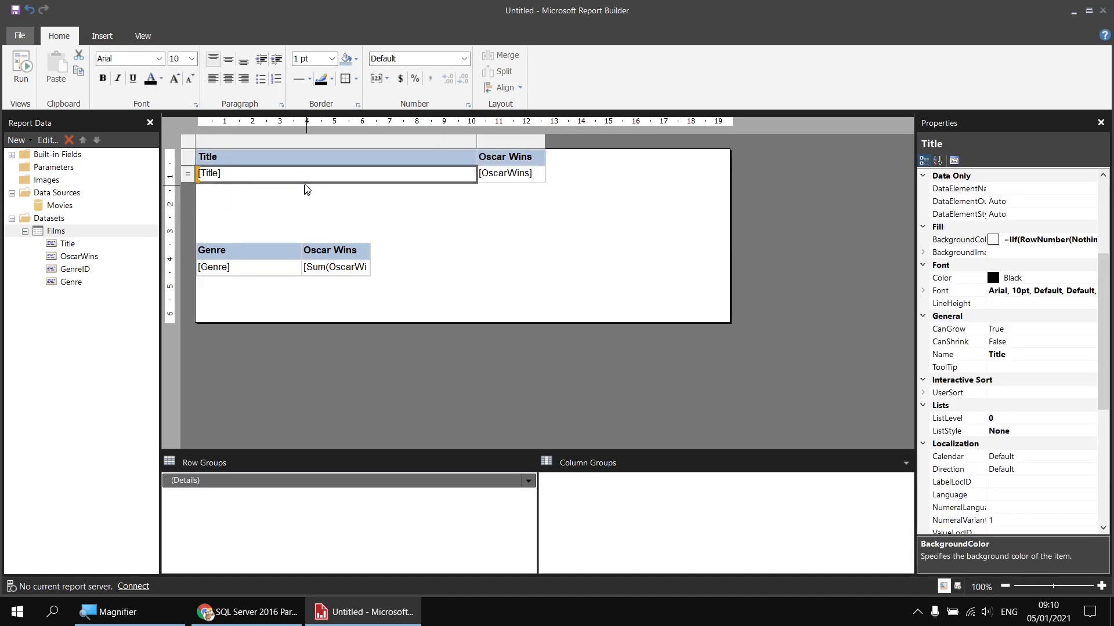
right_click(240, 484)
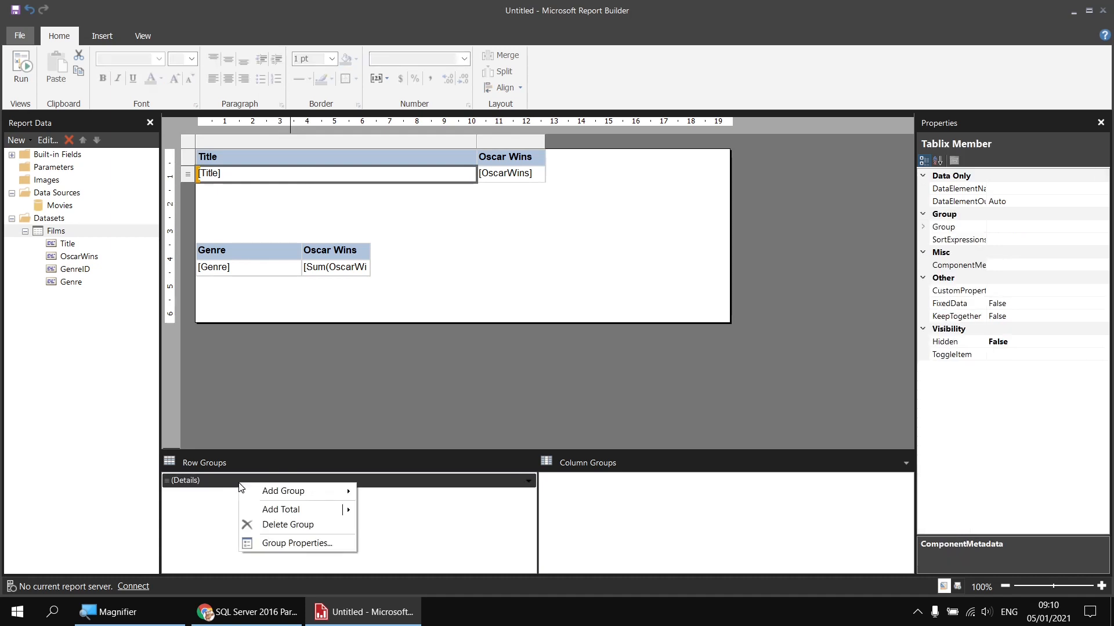
mouse_move(288, 492)
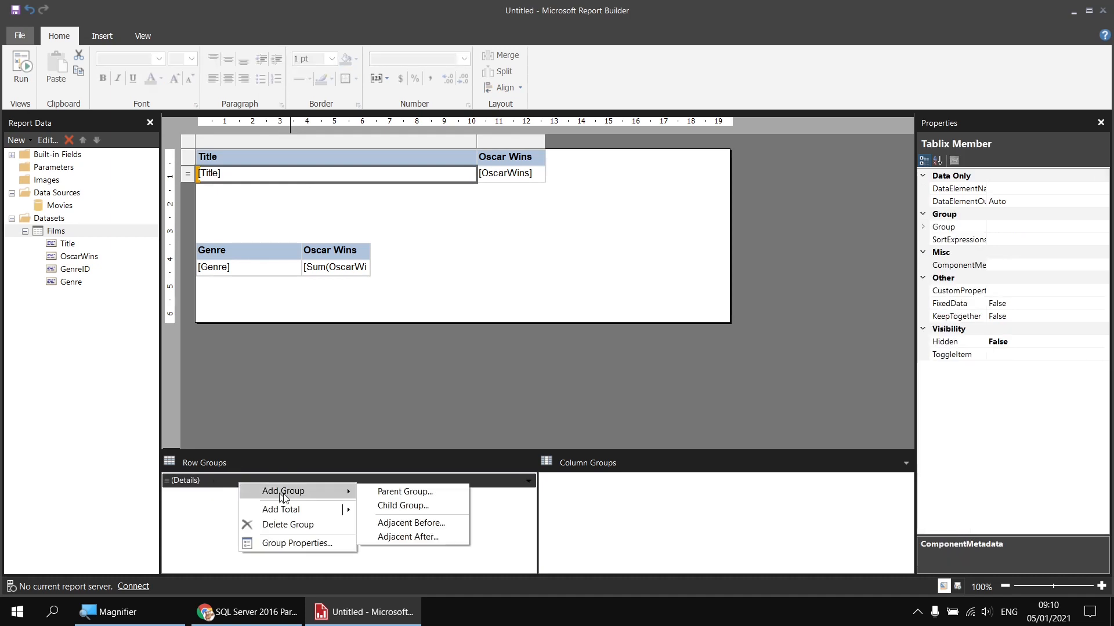
click(388, 493)
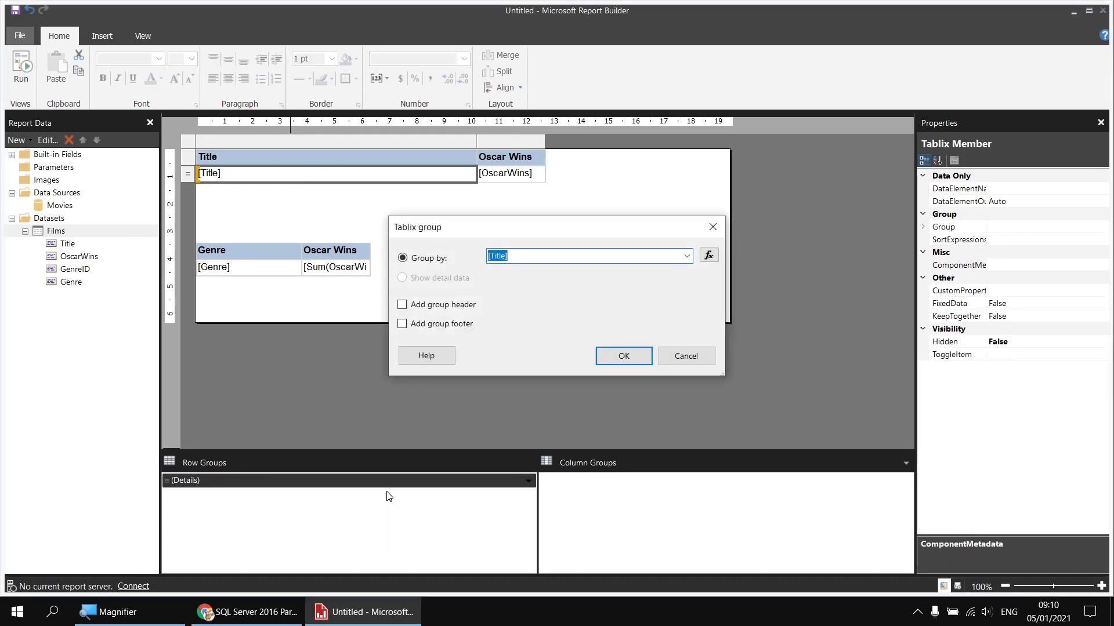
click(687, 256)
click(526, 304)
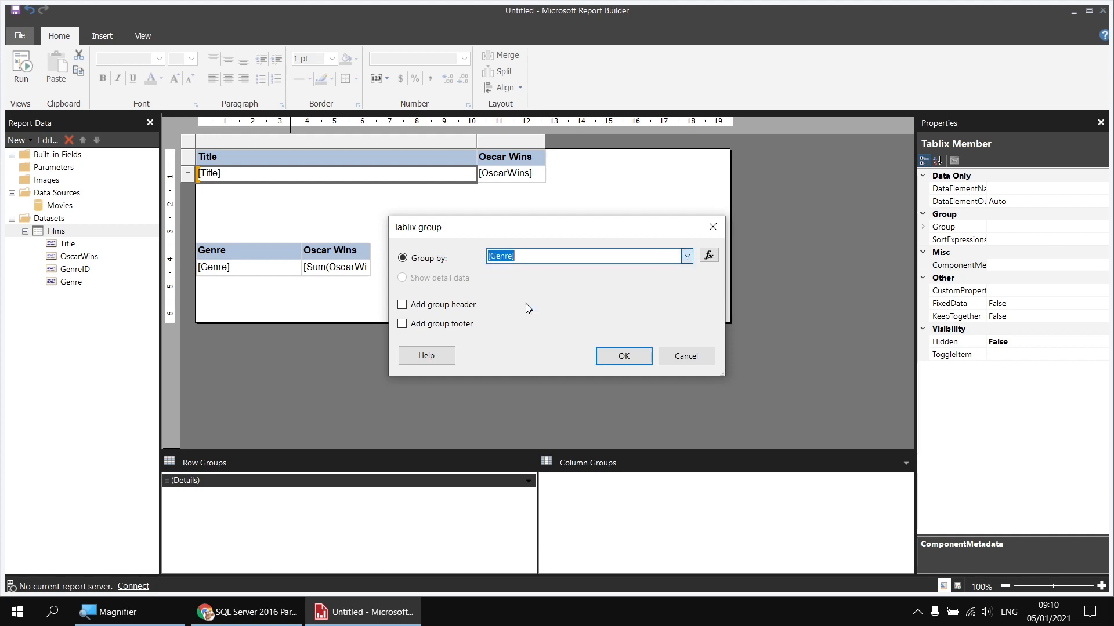
click(402, 307)
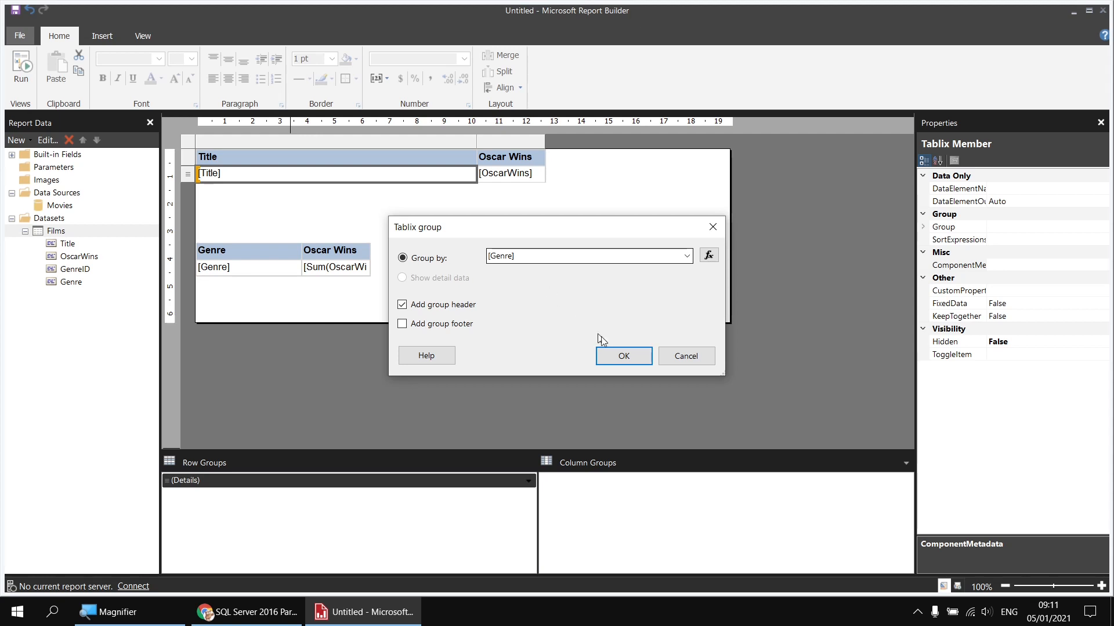
click(619, 356)
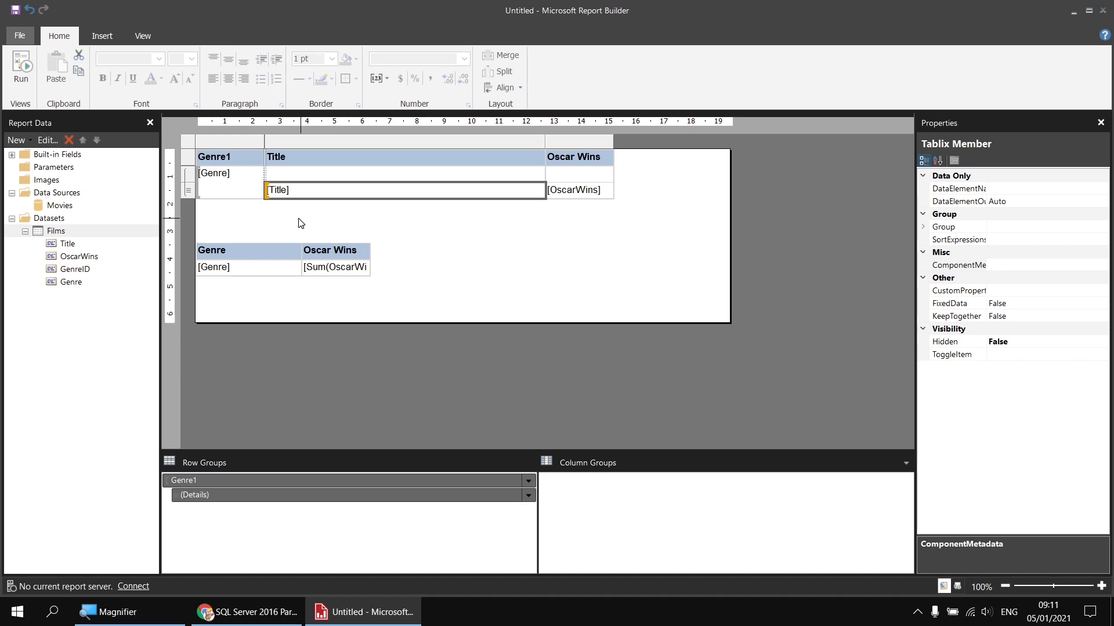
- Change the Genre1 row group's expression so it groups on [GenreID]
right_click(222, 482)
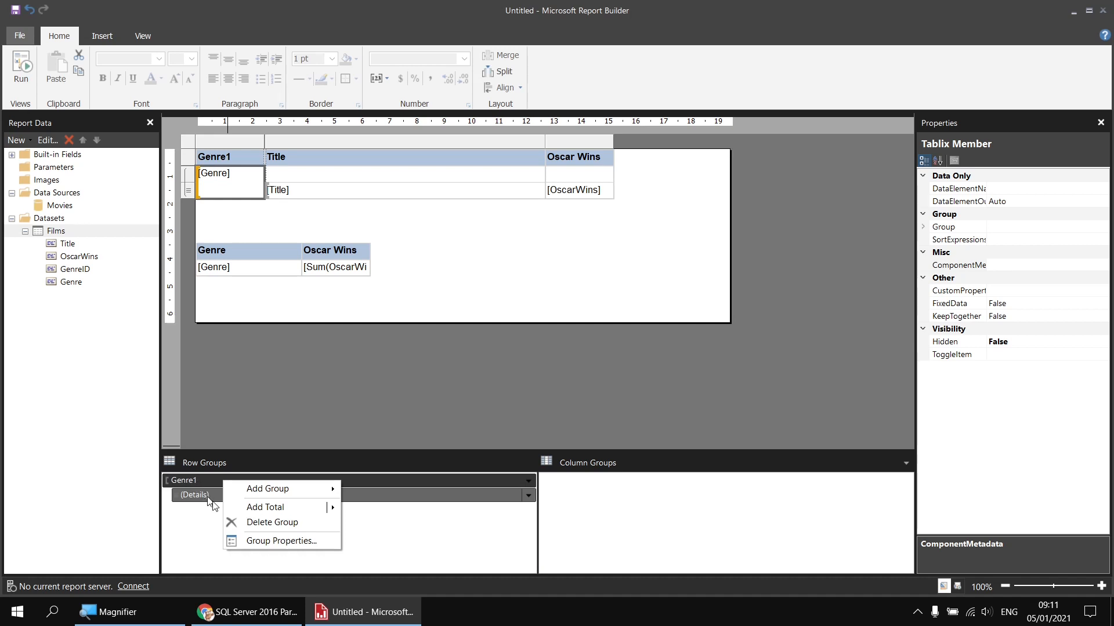
click(260, 541)
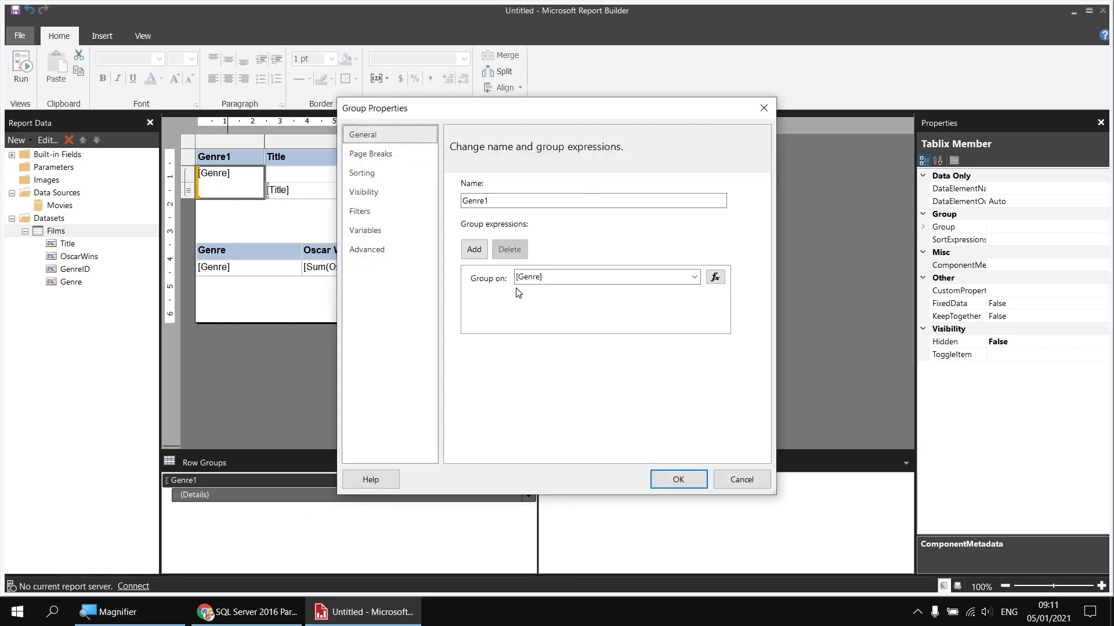
click(695, 278)
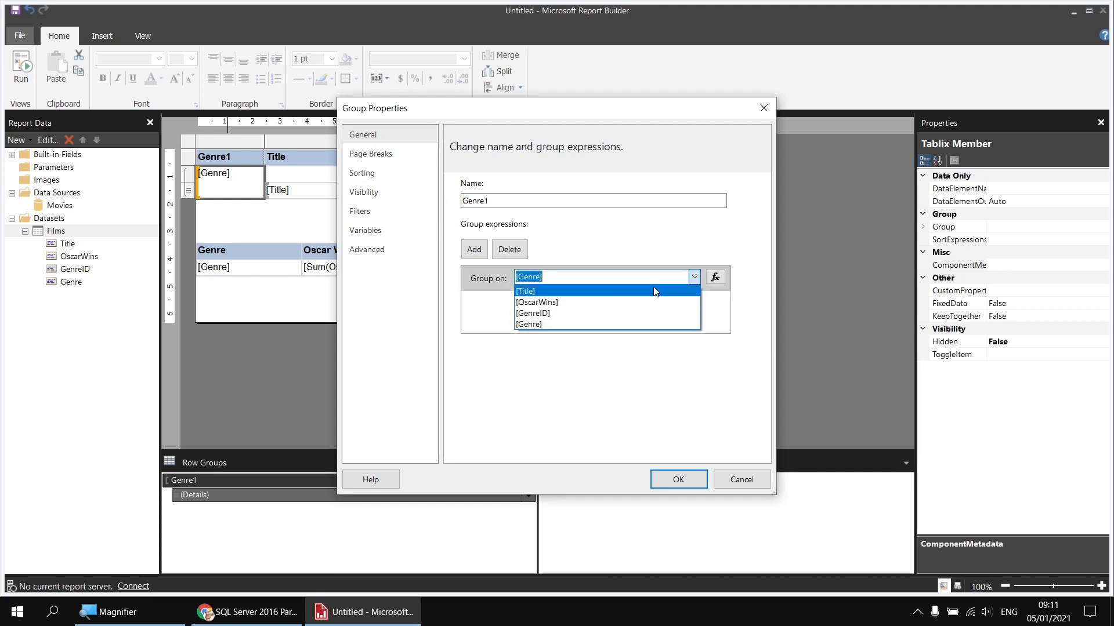
click(548, 313)
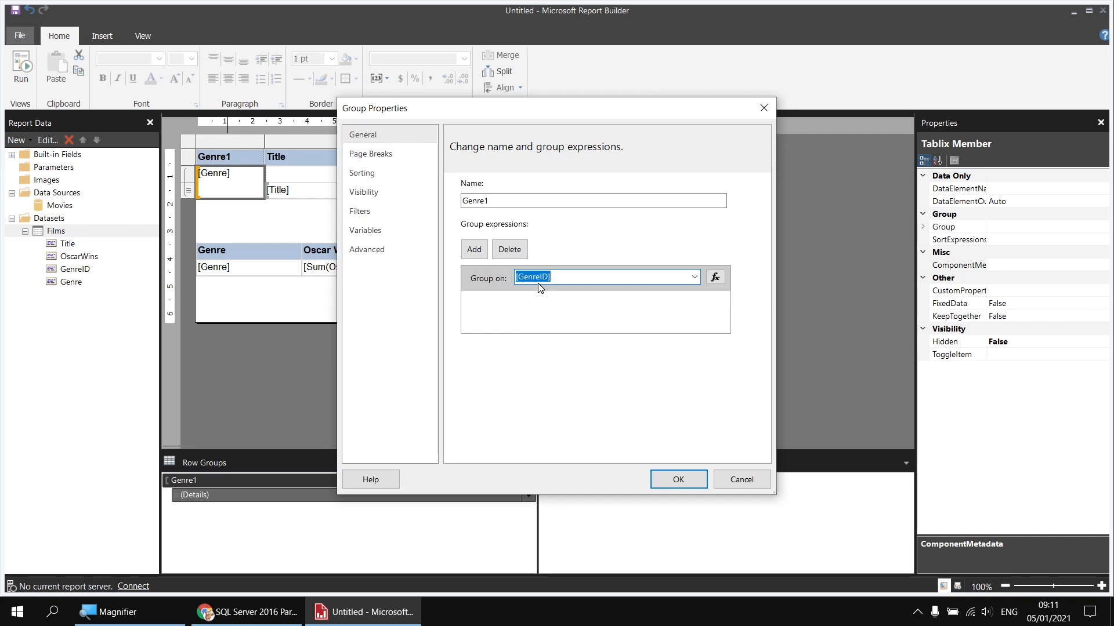
click(678, 480)
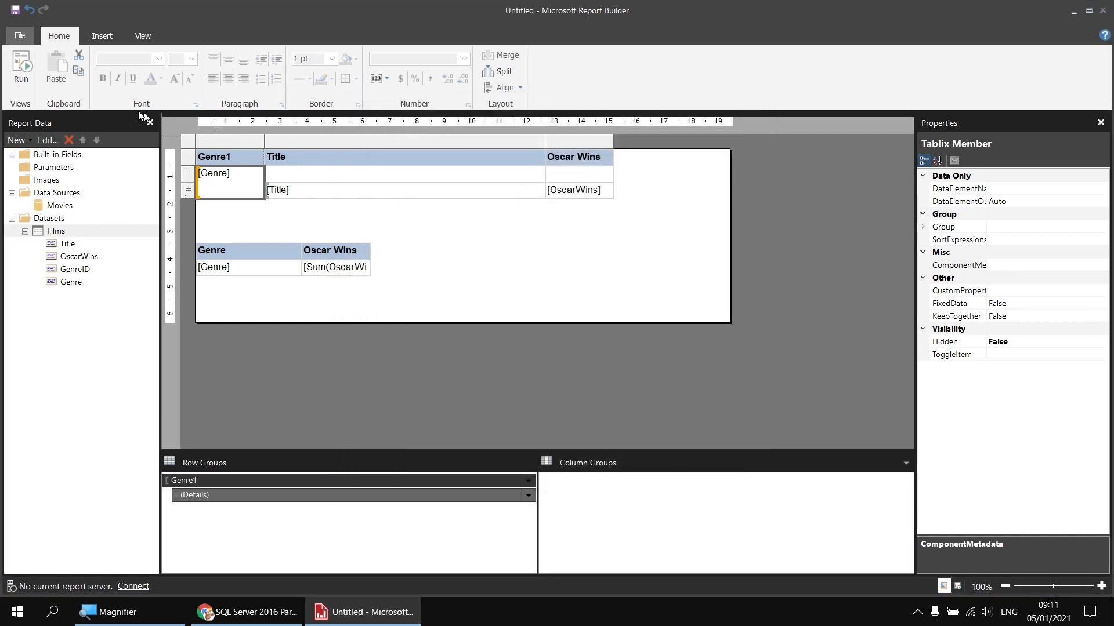
- Preview the report and examine the row shading of the films within each genre group
click(28, 68)
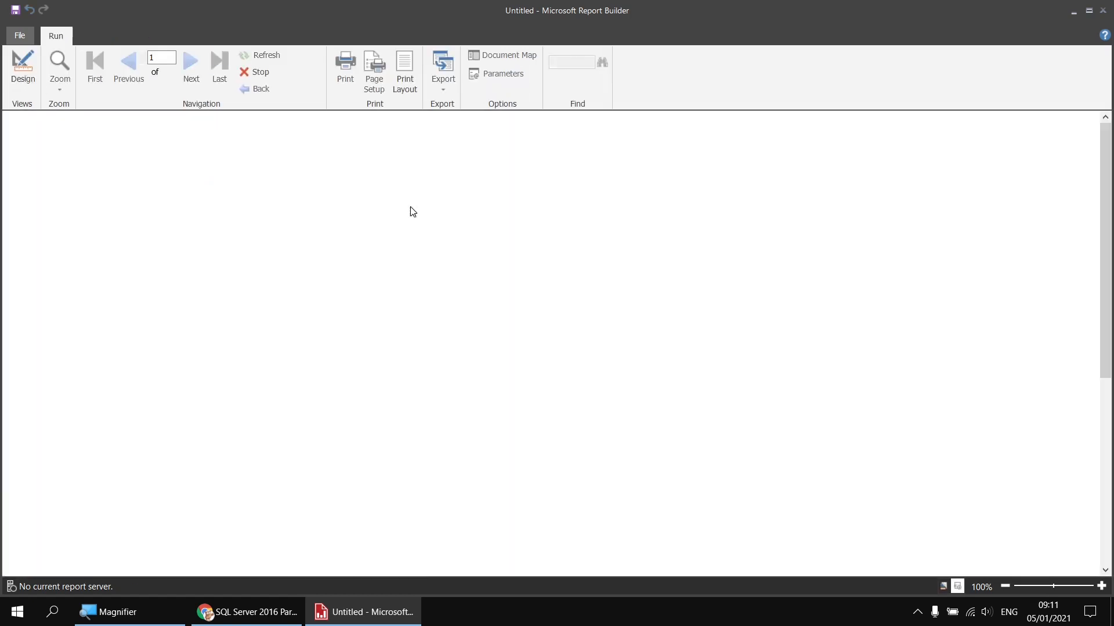
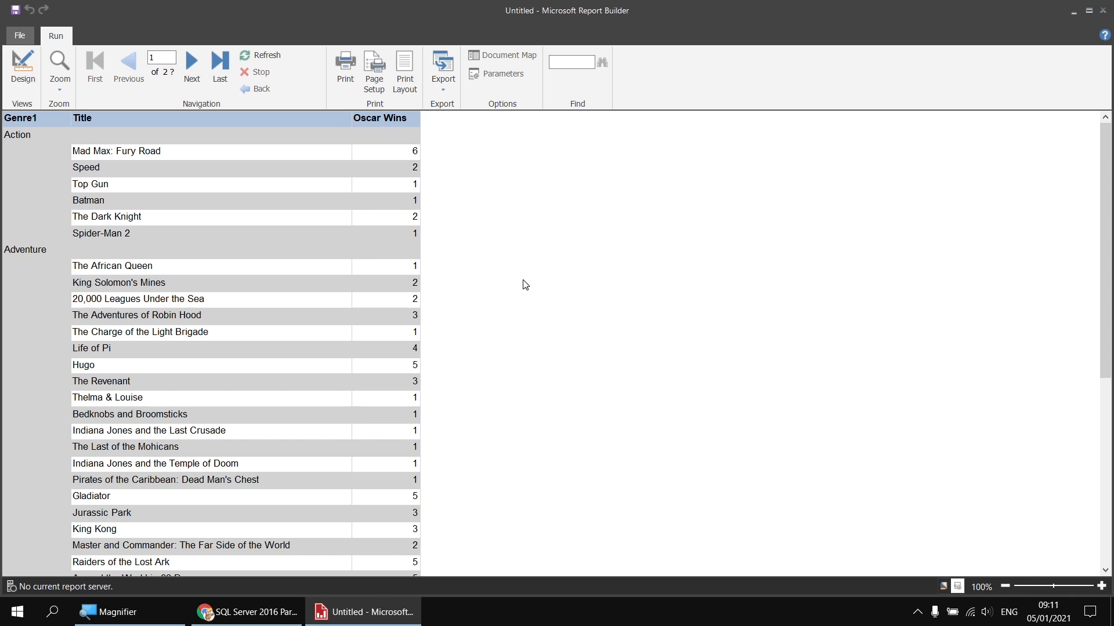
scroll(524, 284, down, 5)
scroll(525, 284, down, 10)
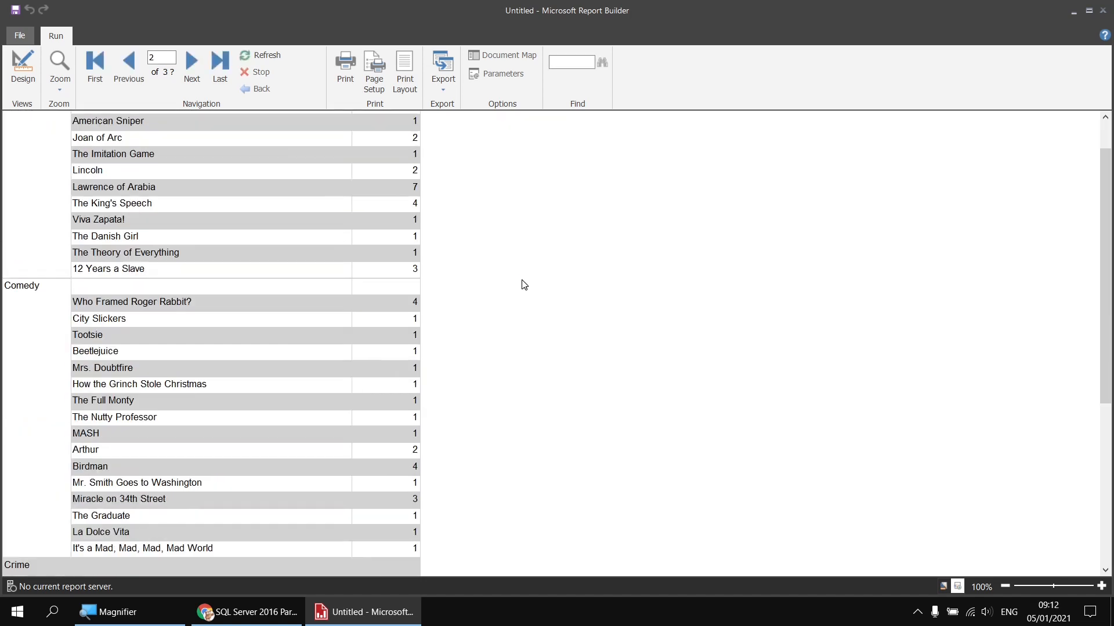
scroll(524, 284, up, 10)
scroll(524, 284, up, 10)
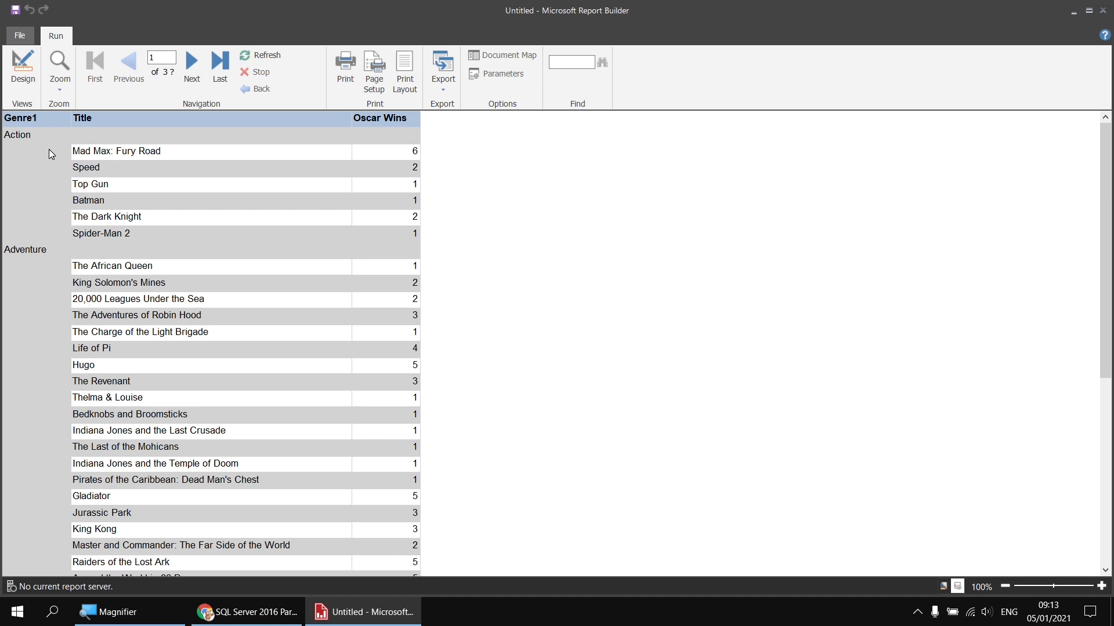
- Return to the design, copy the Title and Oscar Wins headings into the genre group's header row and delete the original header row
click(22, 66)
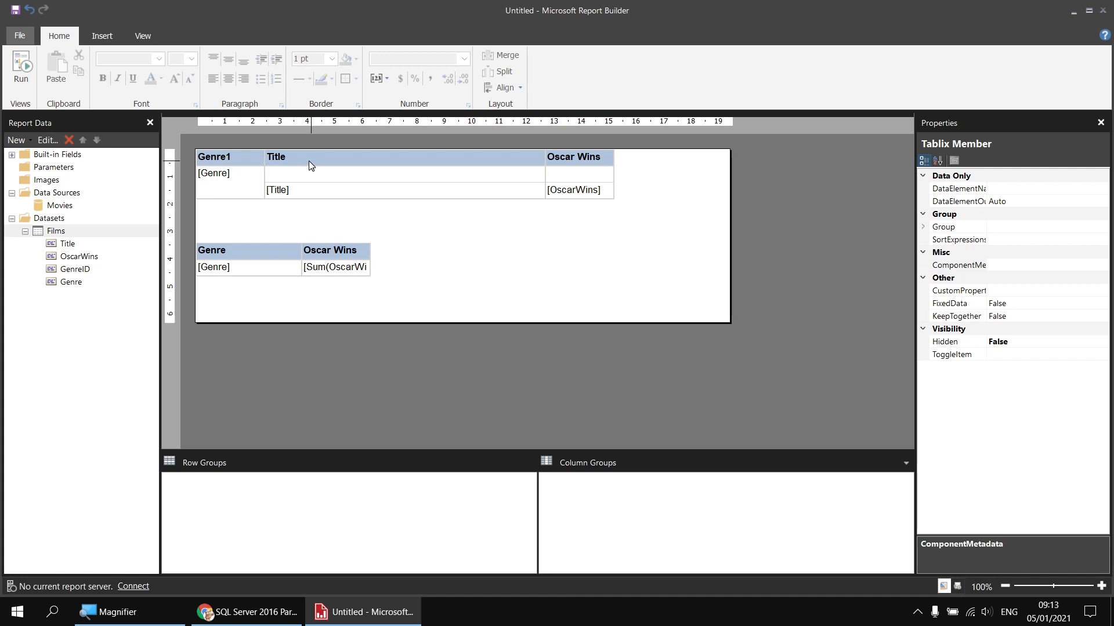
click(307, 158)
shift+click(569, 158)
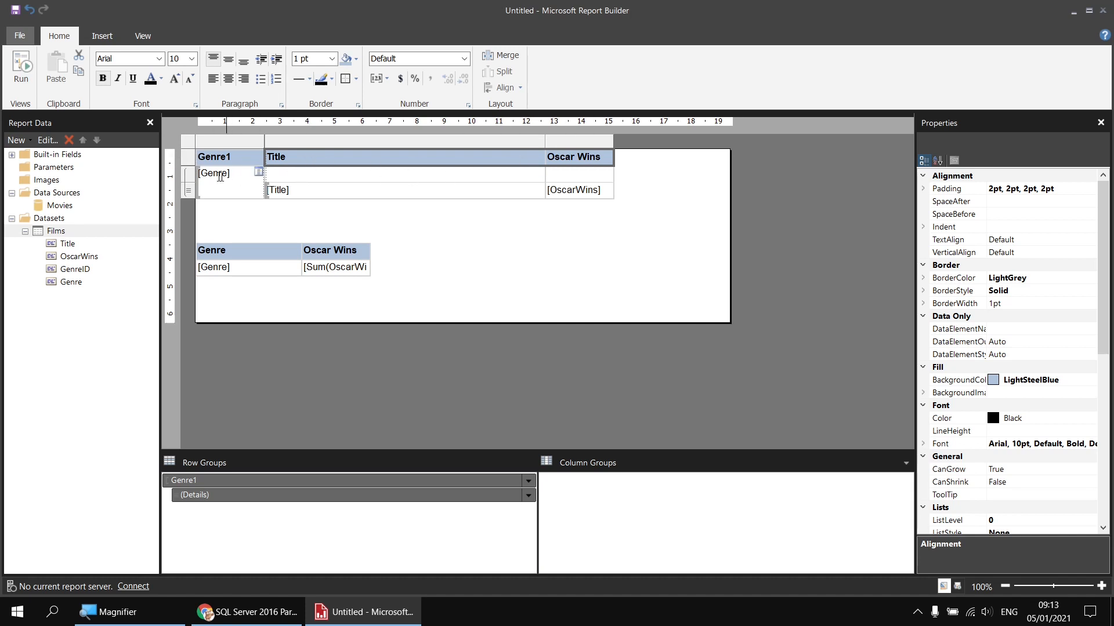
click(347, 176)
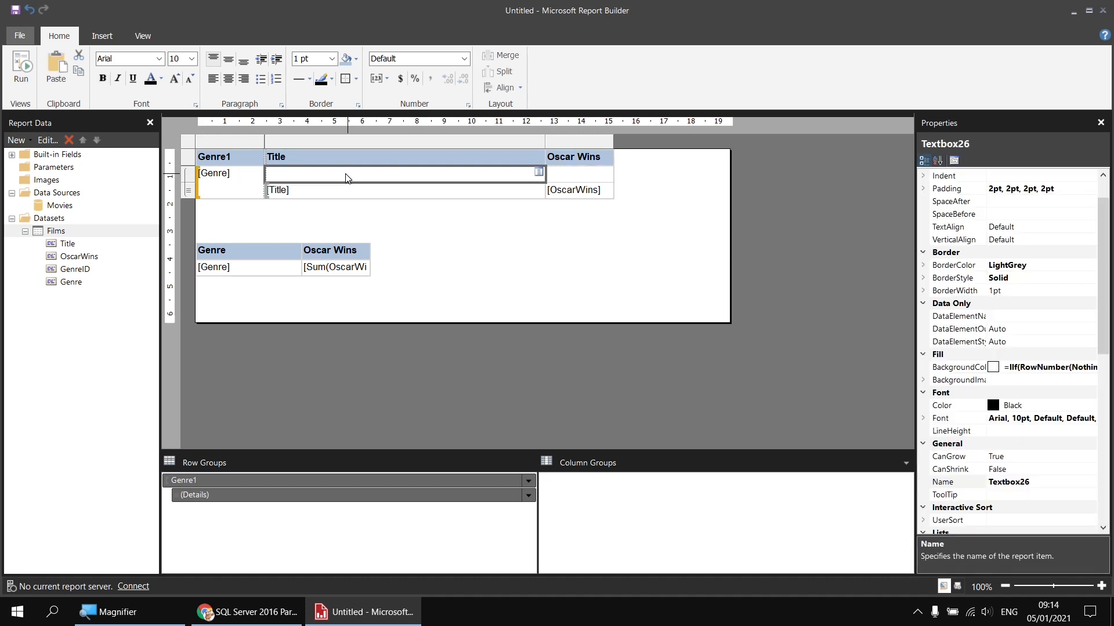
text(Title	Oscar Wins)
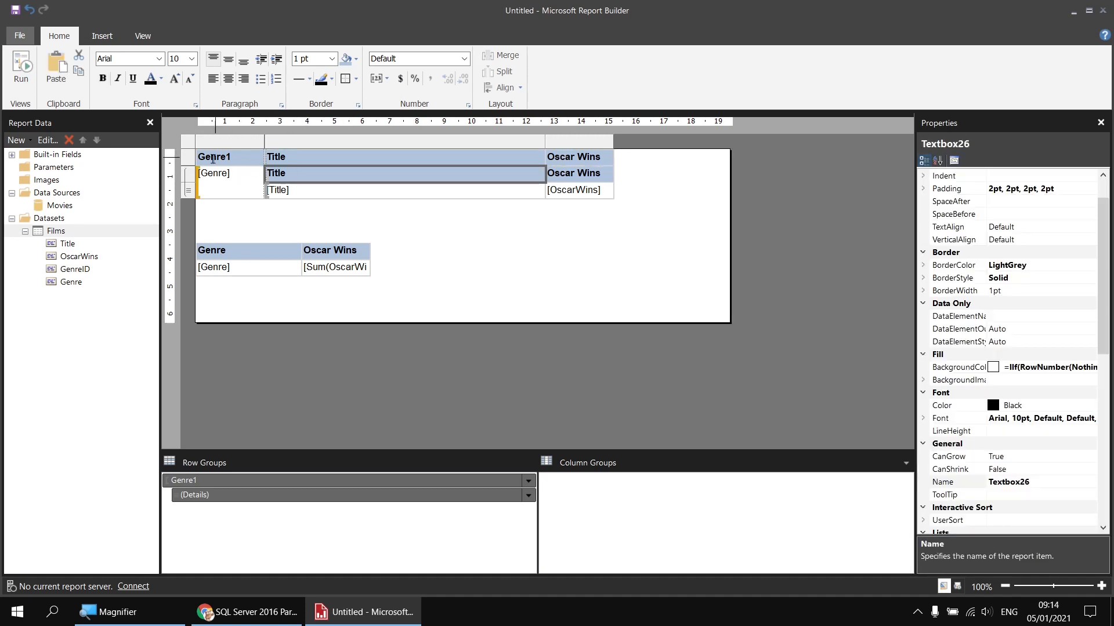
right_click(194, 161)
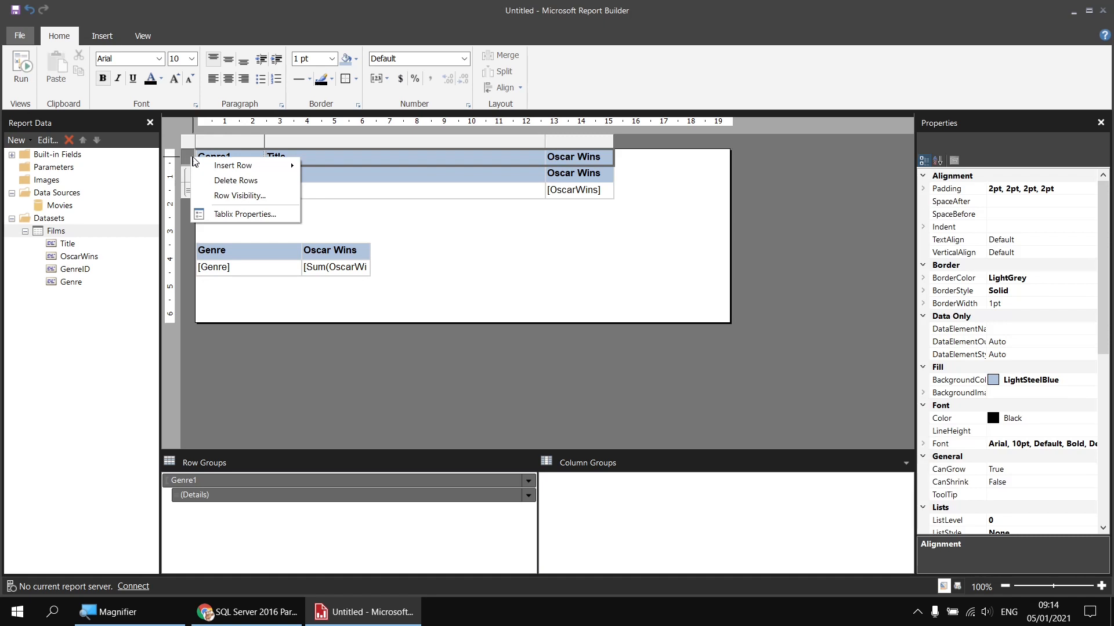
click(232, 181)
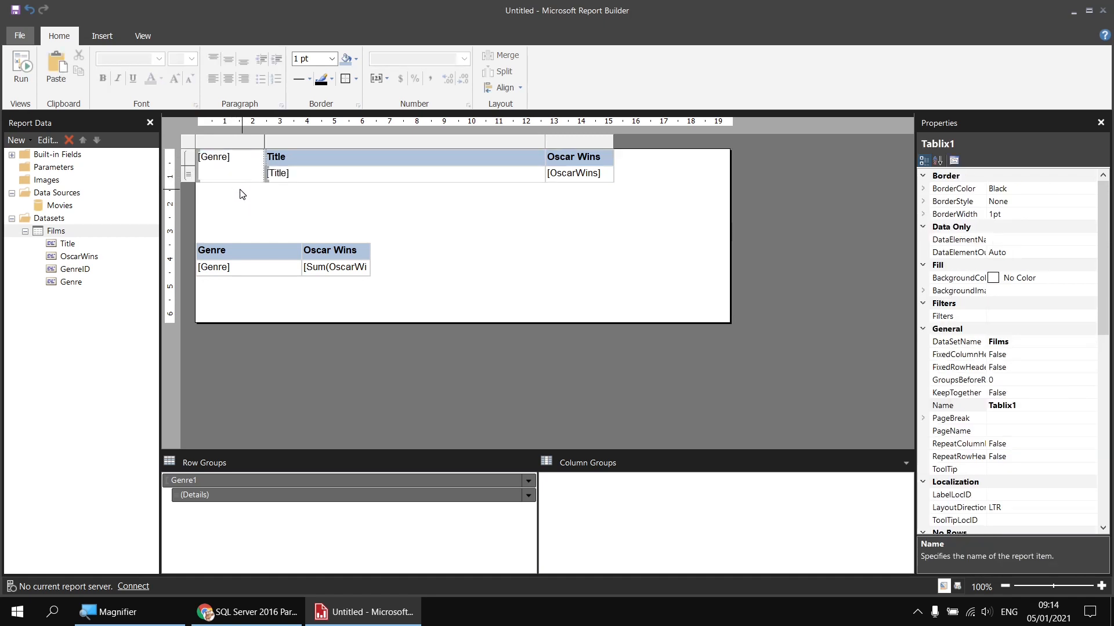
- Copy the whole background colour expression from the [Genre] cell of the genre table, leaving the expression unchanged
click(250, 272)
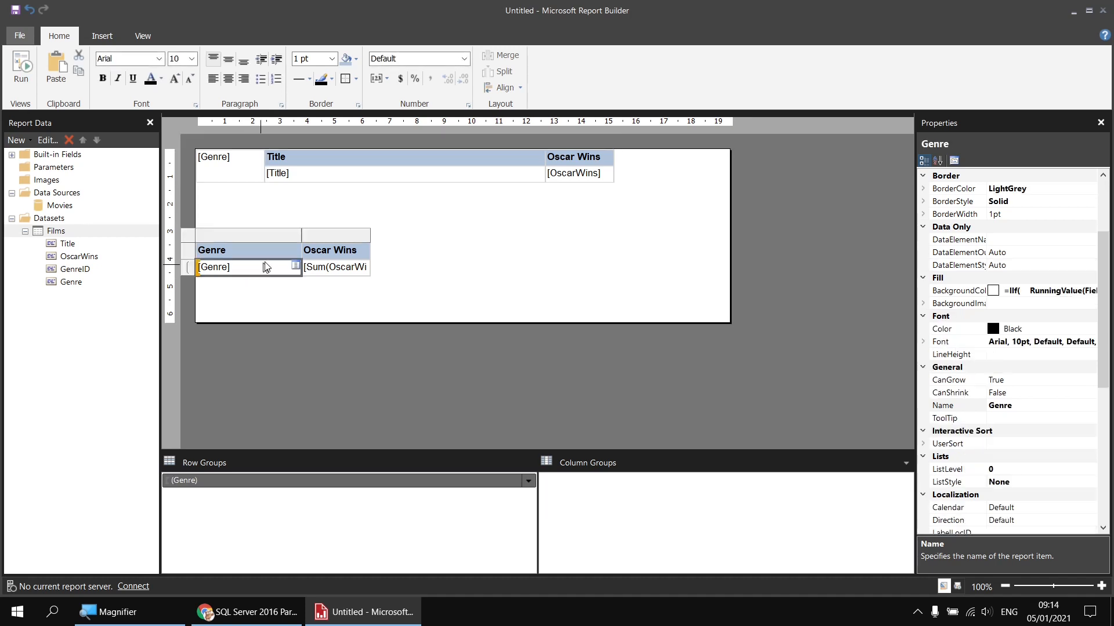
click(1008, 291)
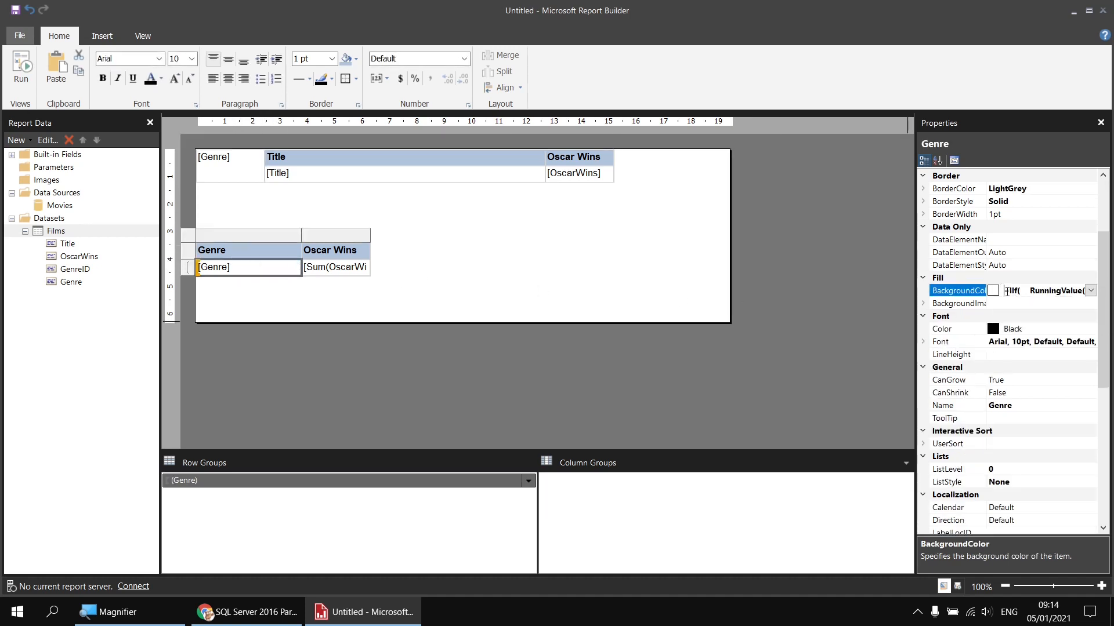
double_click(980, 293)
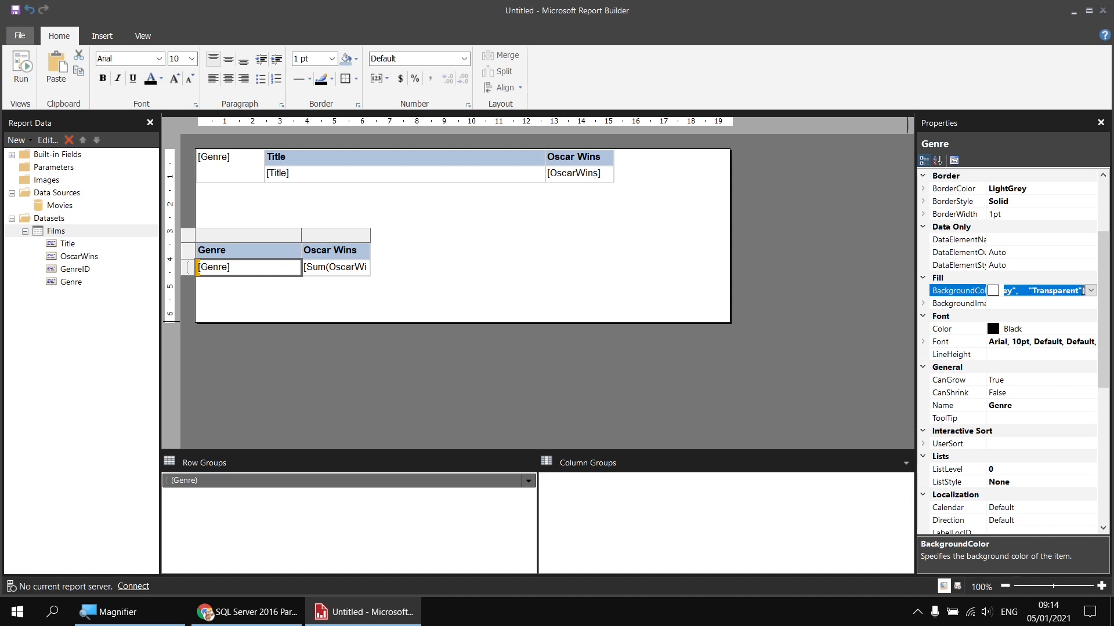
click(1091, 290)
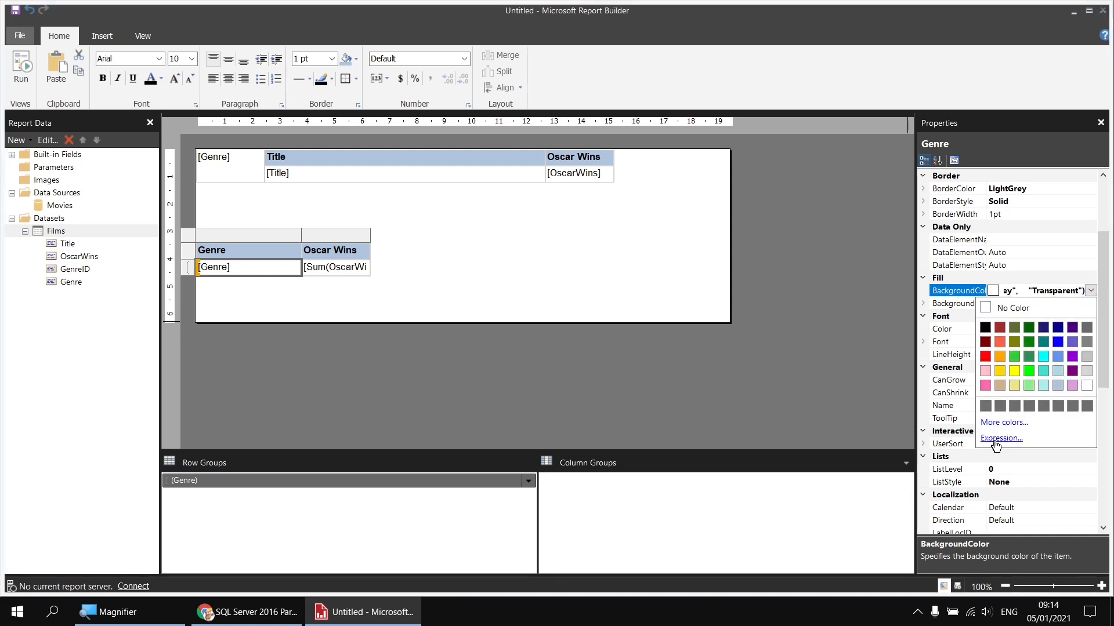
click(997, 439)
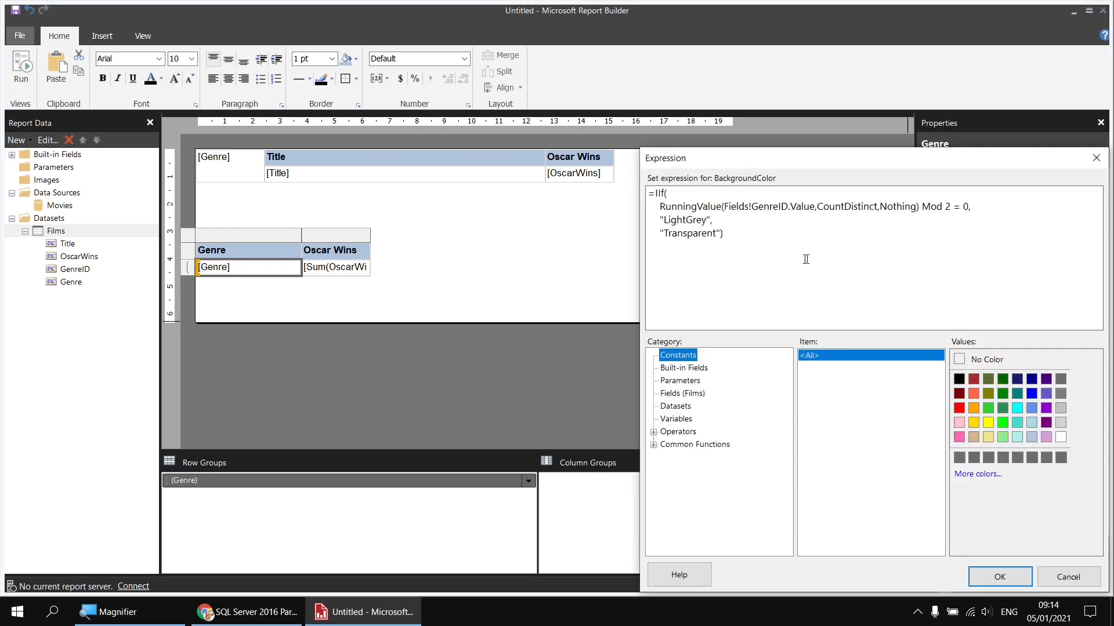
drag(724, 233, 644, 193)
key(ctrl+c)
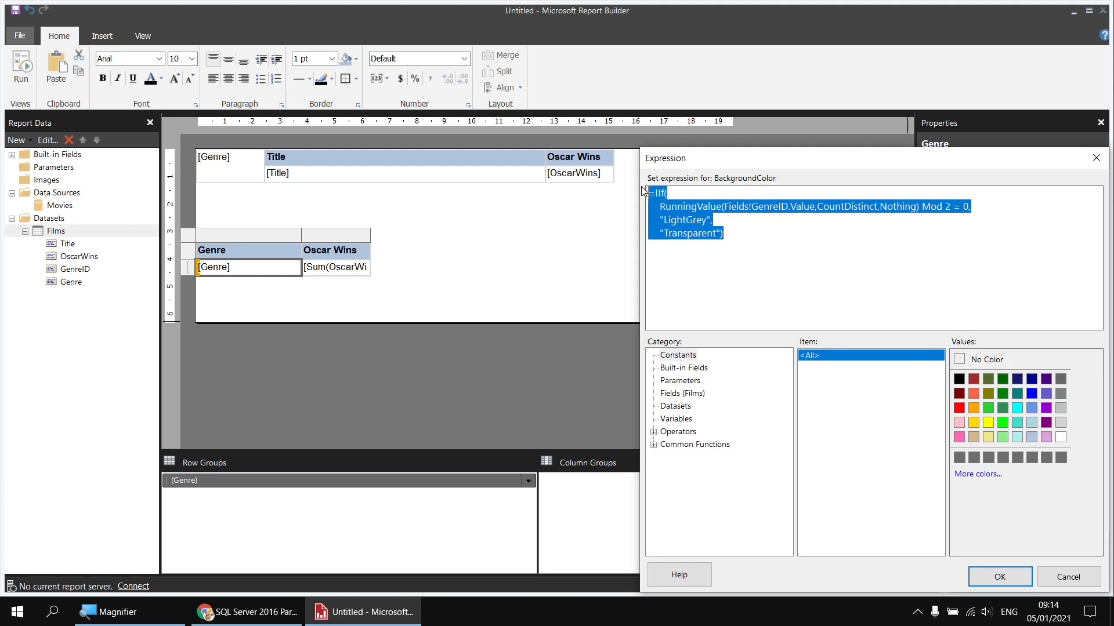
click(1069, 576)
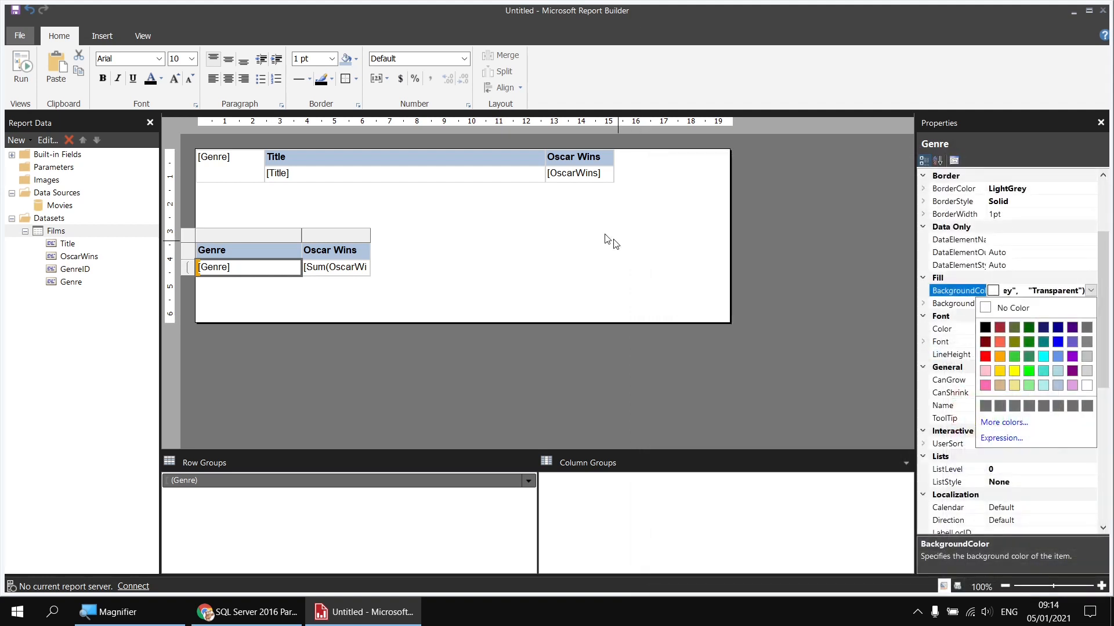
- Paste the copied expression as the background colour of the films table's Title and Oscar Wins headings and its [Genre] cell
click(557, 163)
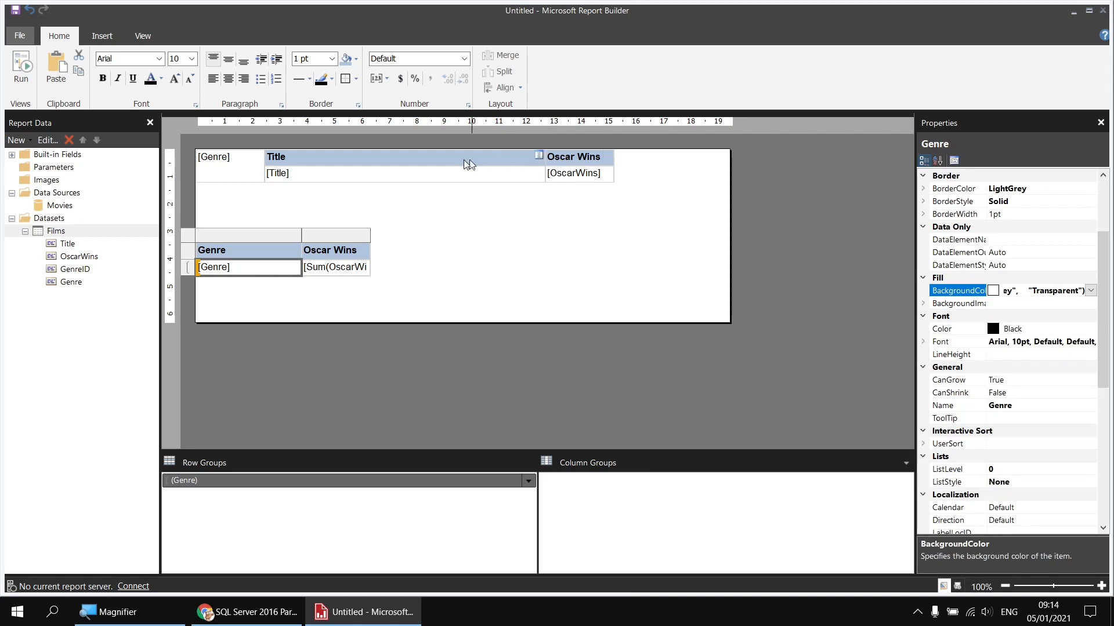
click(418, 161)
ctrl+click(568, 159)
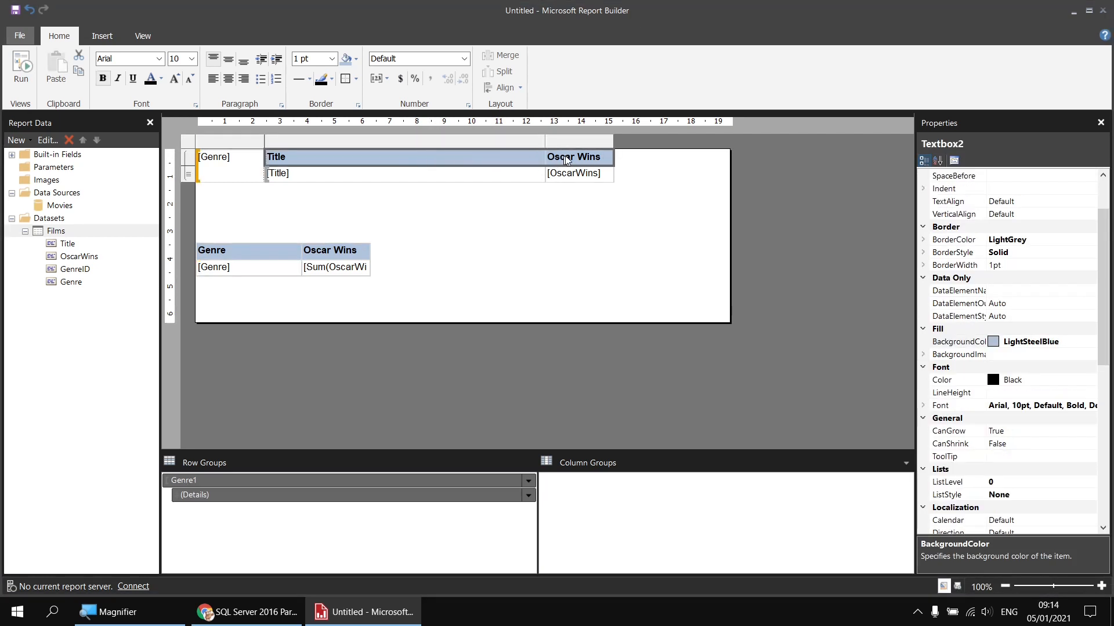
ctrl+click(242, 173)
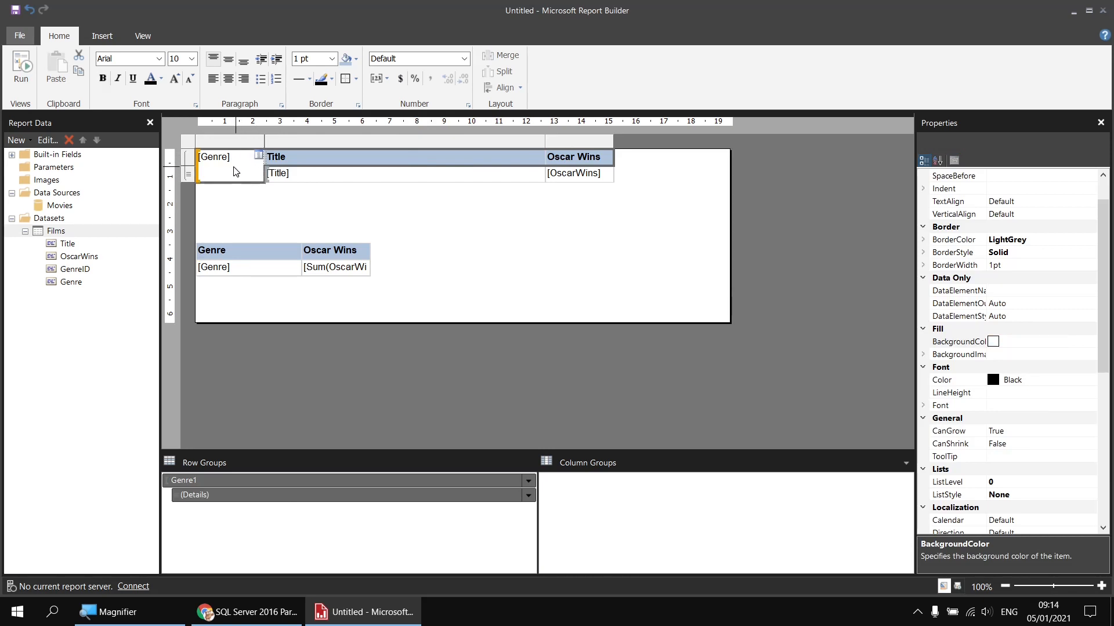
click(1024, 341)
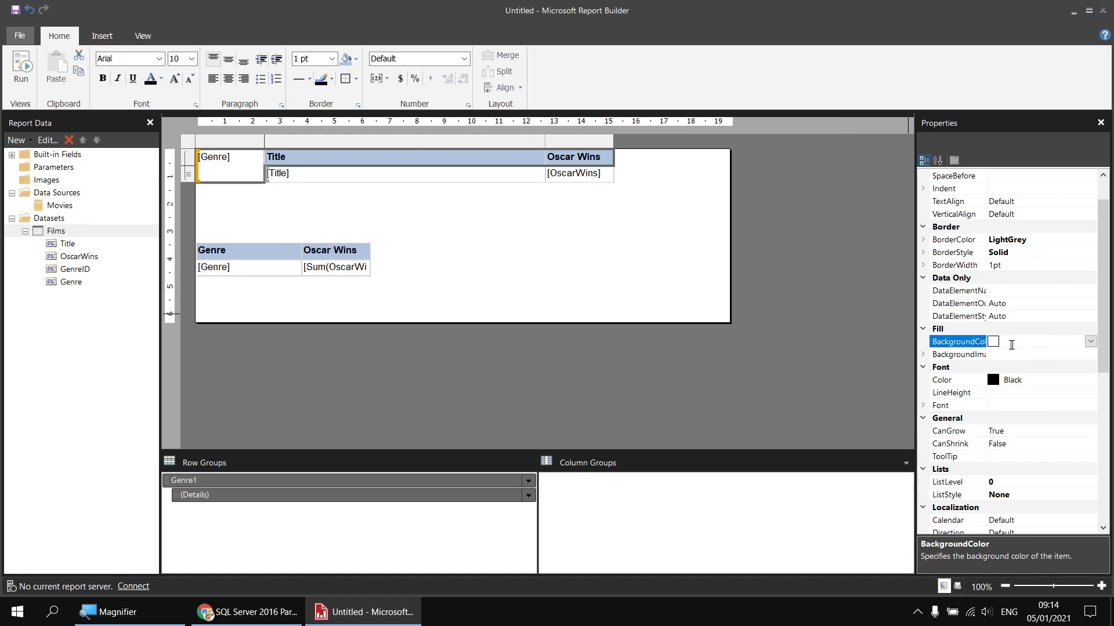
click(1090, 341)
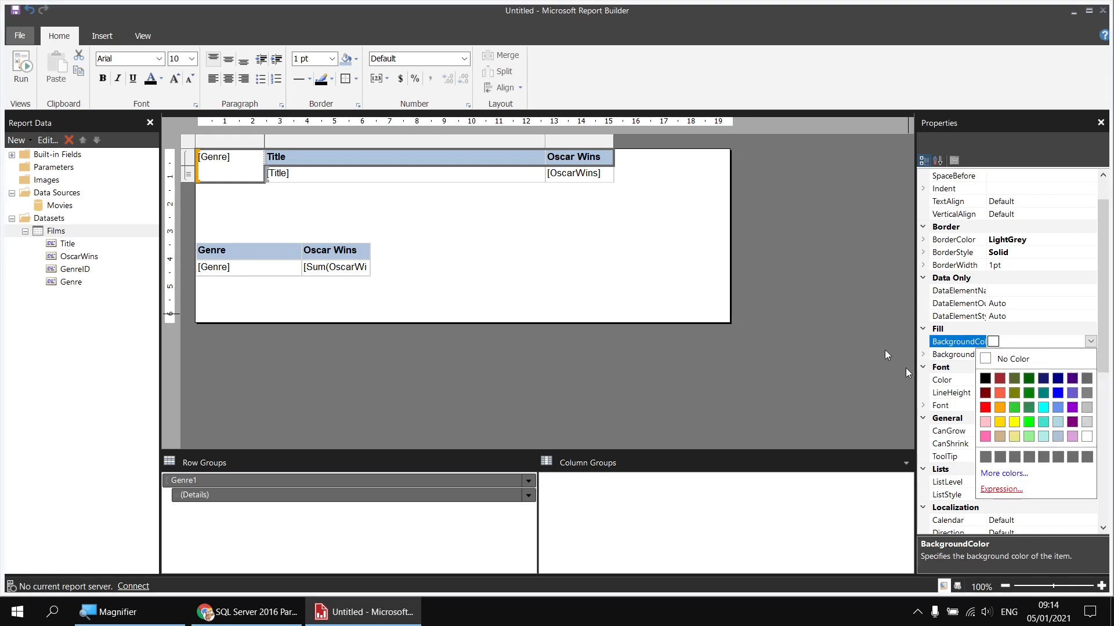
click(1000, 489)
double_click(674, 196)
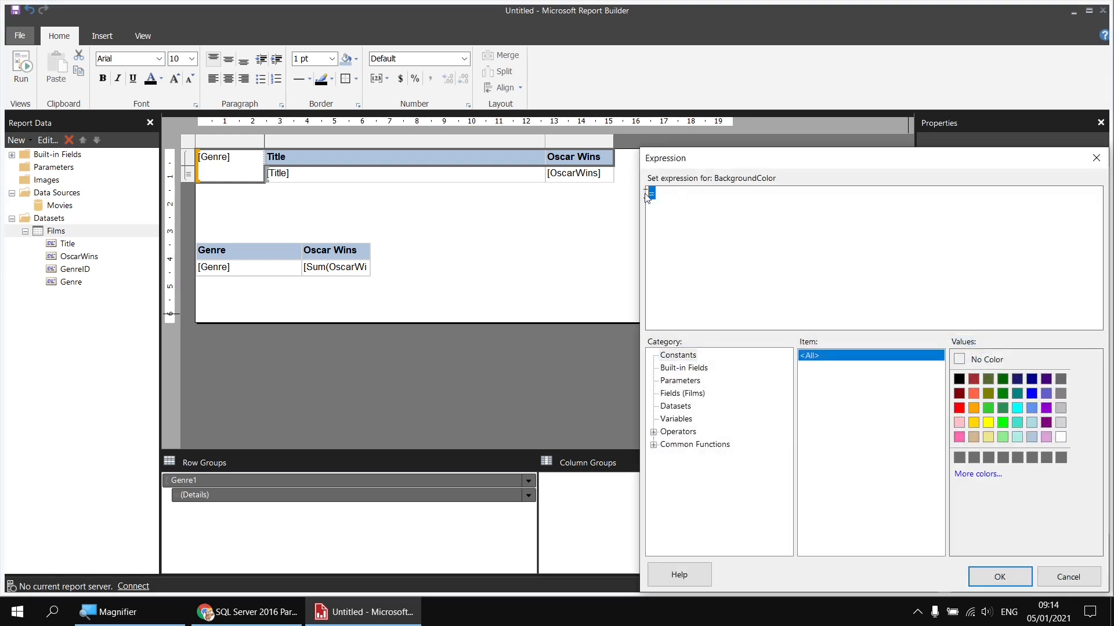
drag(683, 159, 451, 74)
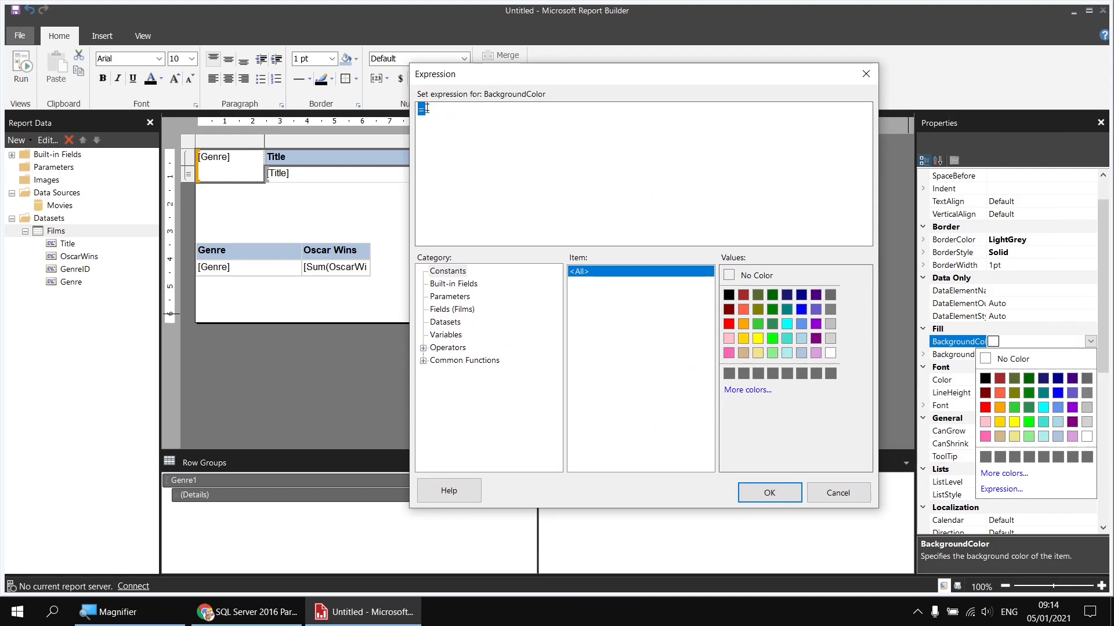
key(ctrl+v)
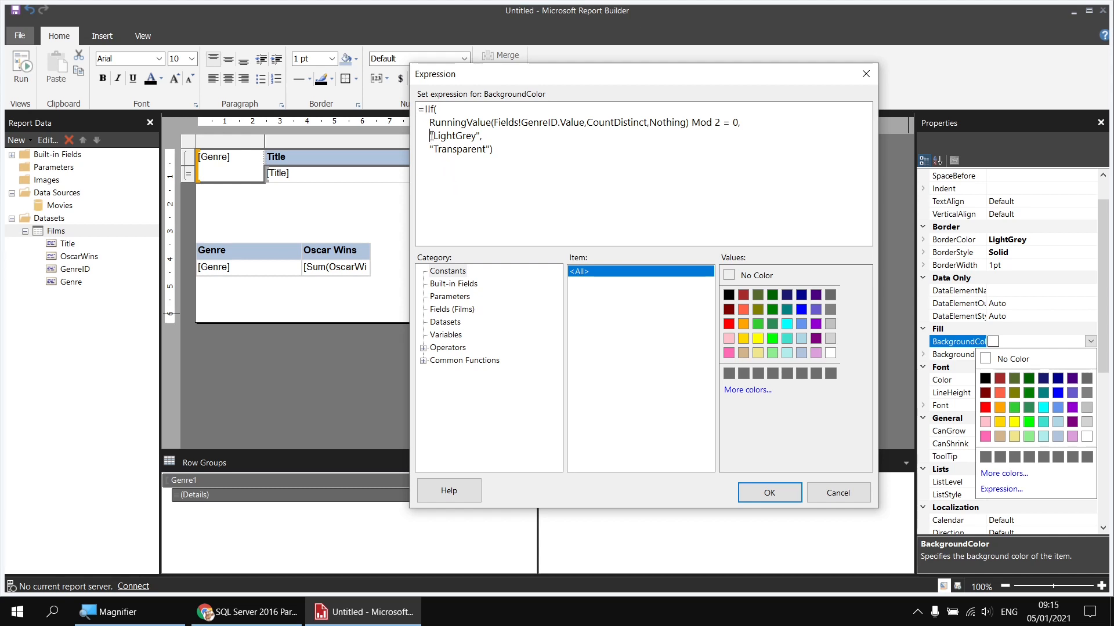
- Change the expression's colours to "Tomato" for even genres and "DarkBlue" otherwise, apply it and preview the report
mouse_move(431, 136)
mouse_down()
mouse_move(479, 136)
mouse_move(429, 136)
mouse_up()
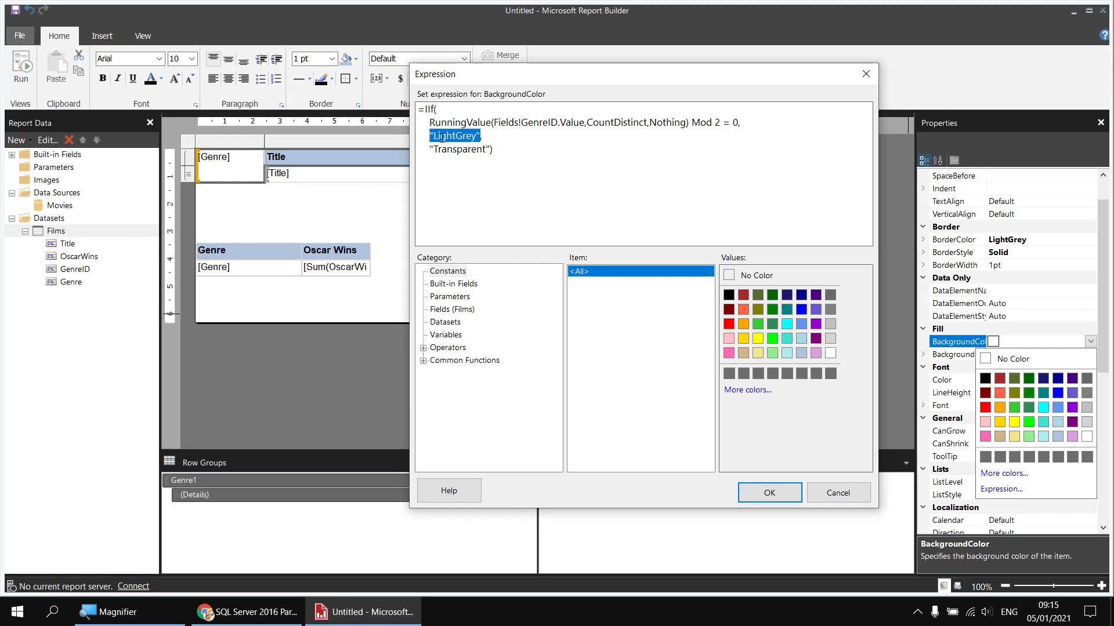
key(Delete)
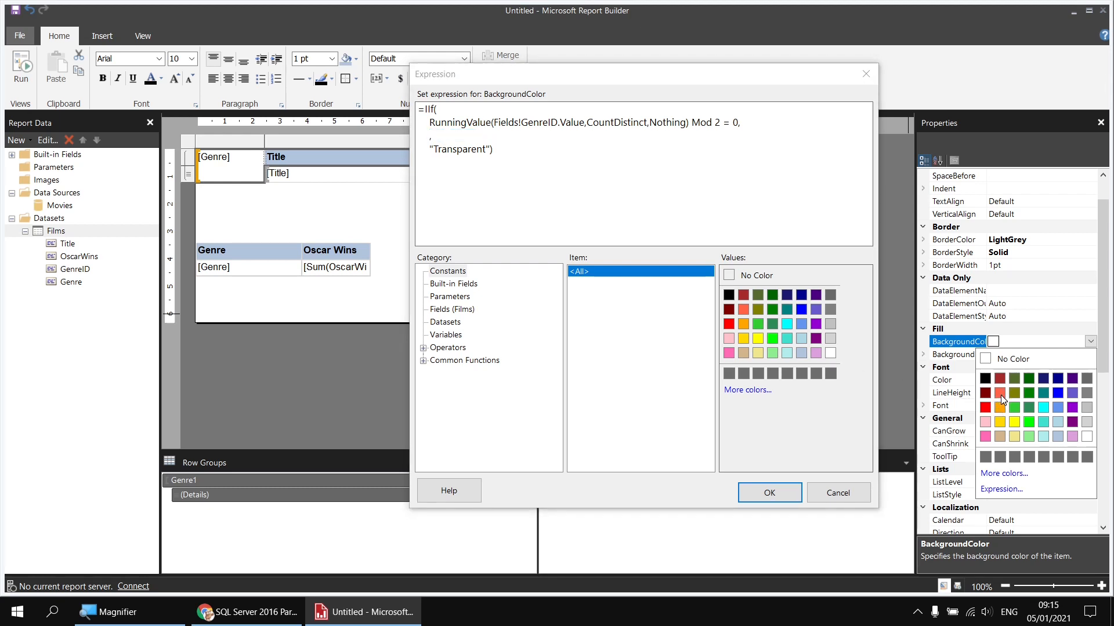
click(743, 310)
text(,)
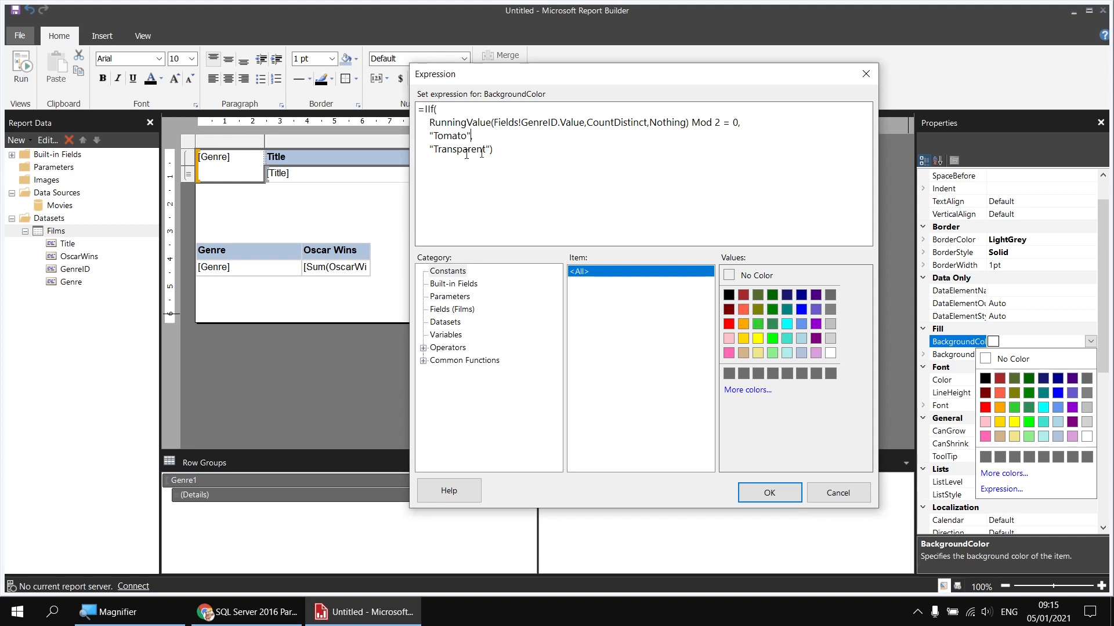
drag(429, 149, 491, 149)
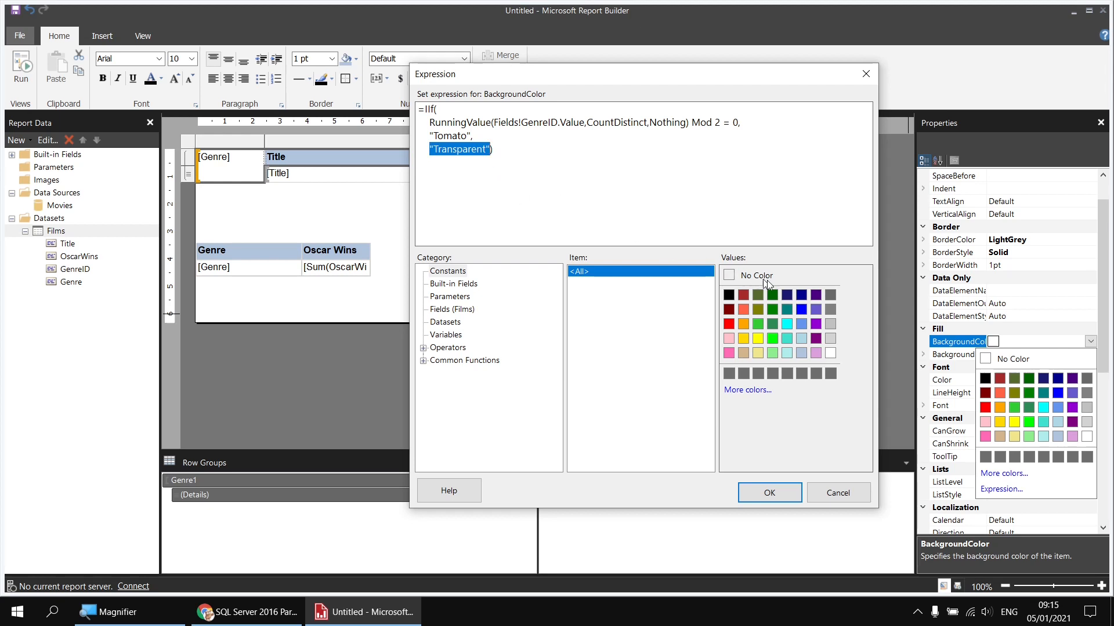
click(801, 295)
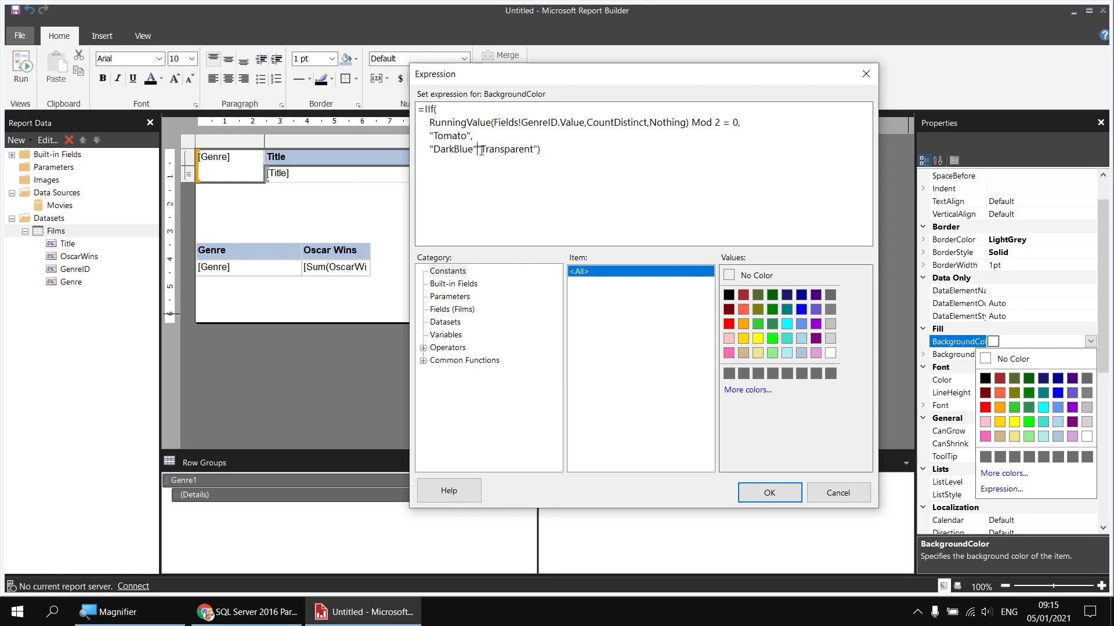
drag(478, 149, 538, 150)
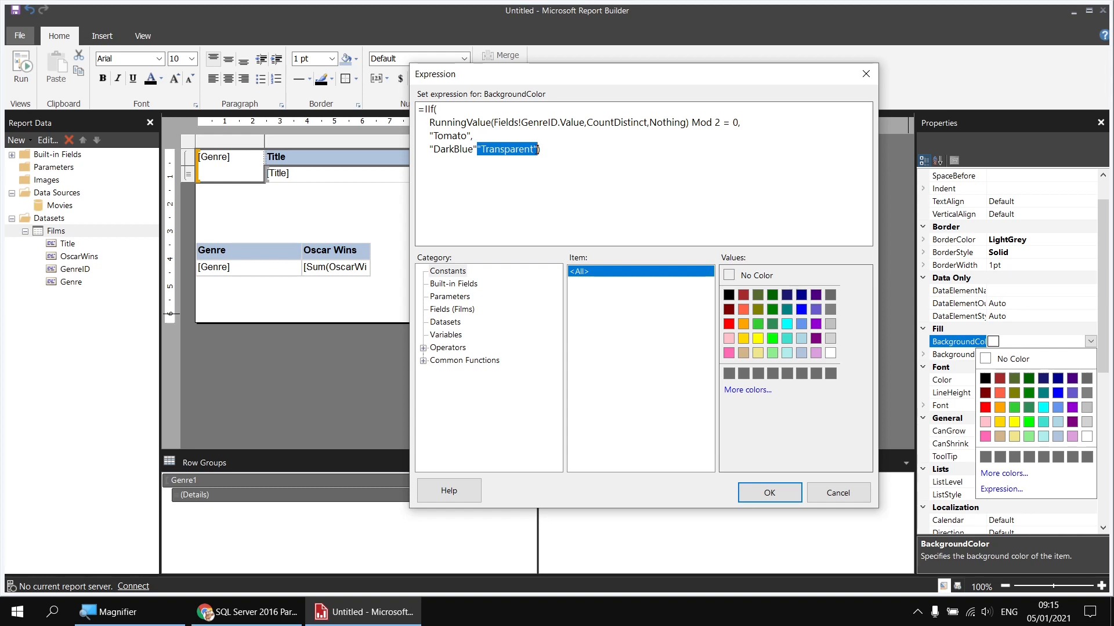
key(Delete)
click(766, 490)
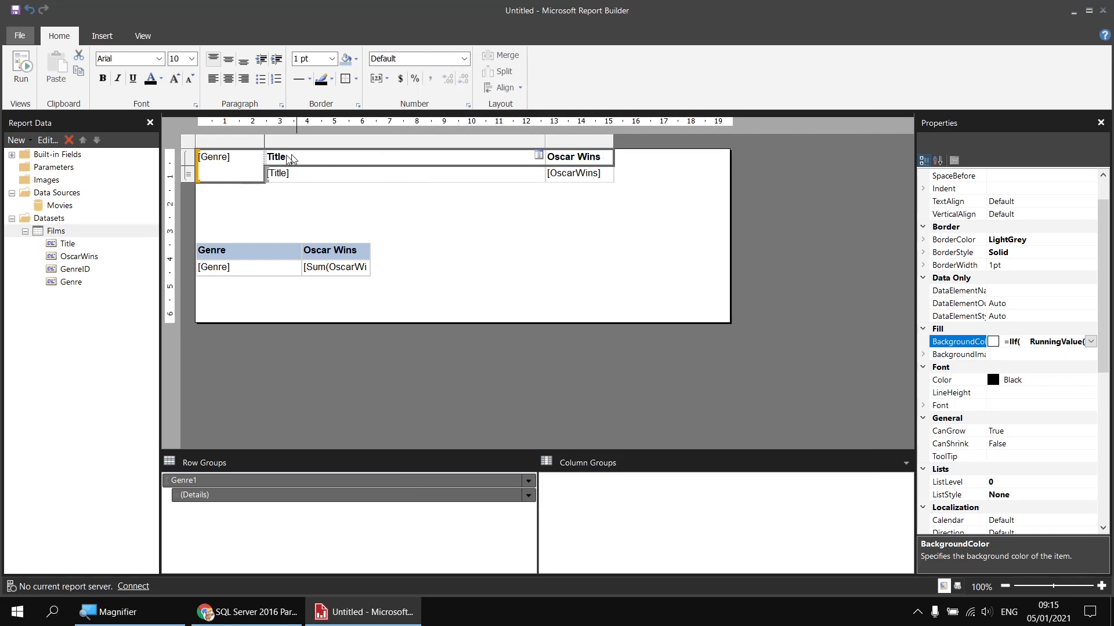
click(27, 76)
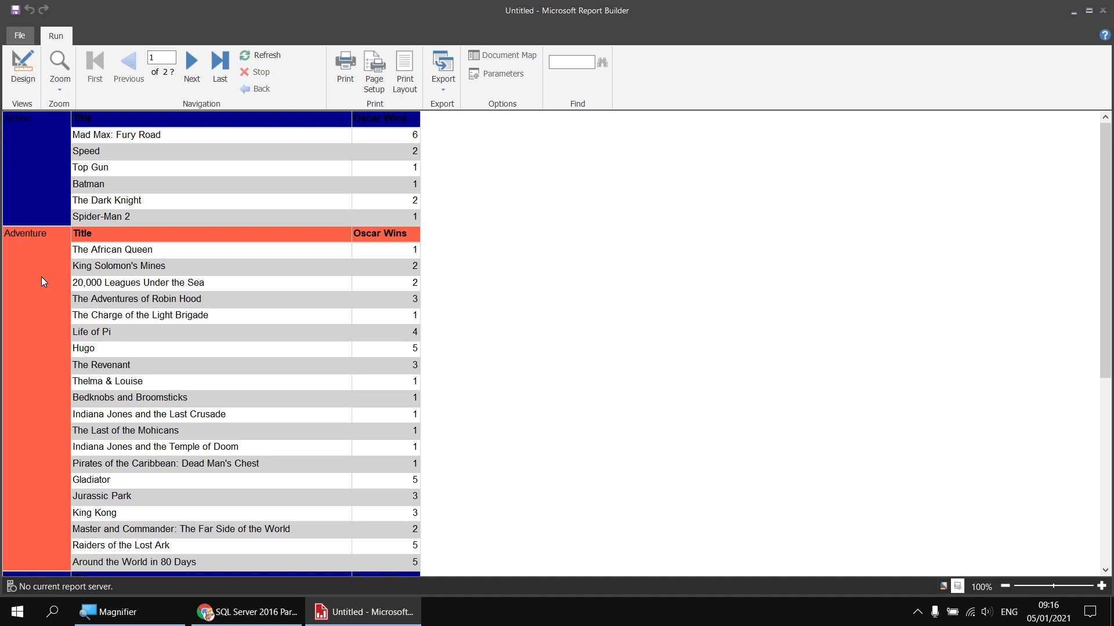
- Return to the design and copy the Tomato/DarkBlue background colour expression from the films table's [Genre] cell
click(27, 74)
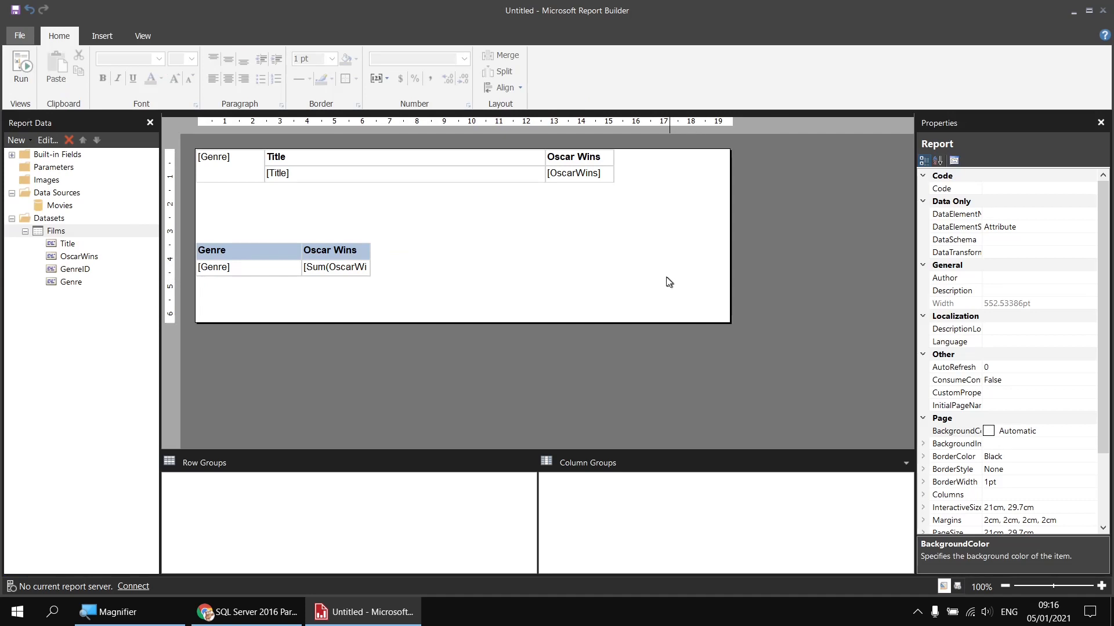
click(243, 176)
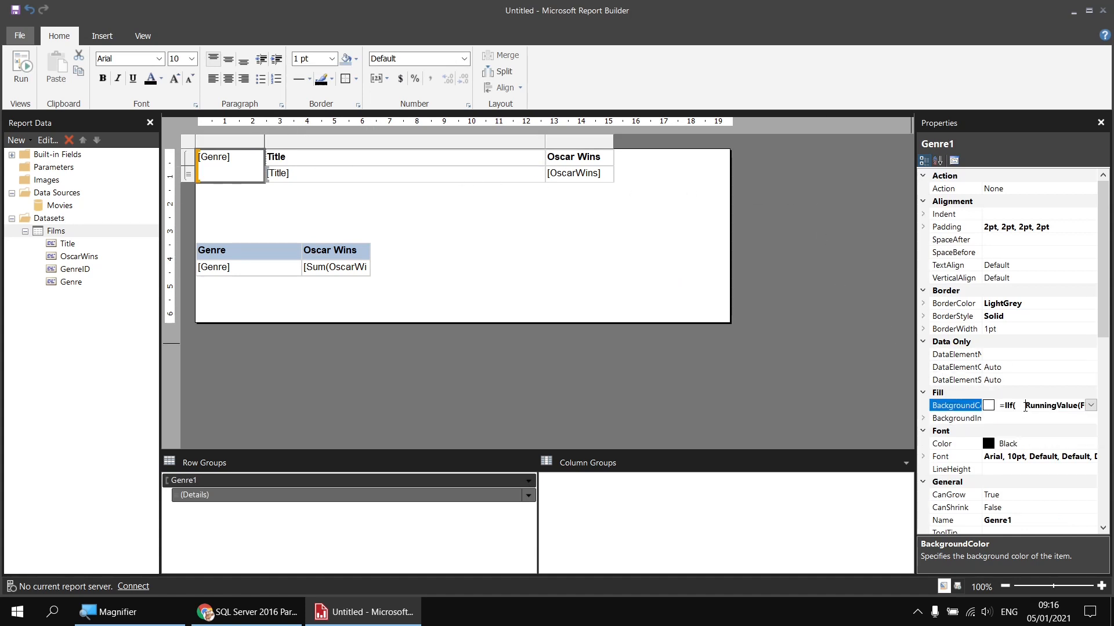
click(1080, 406)
click(1091, 406)
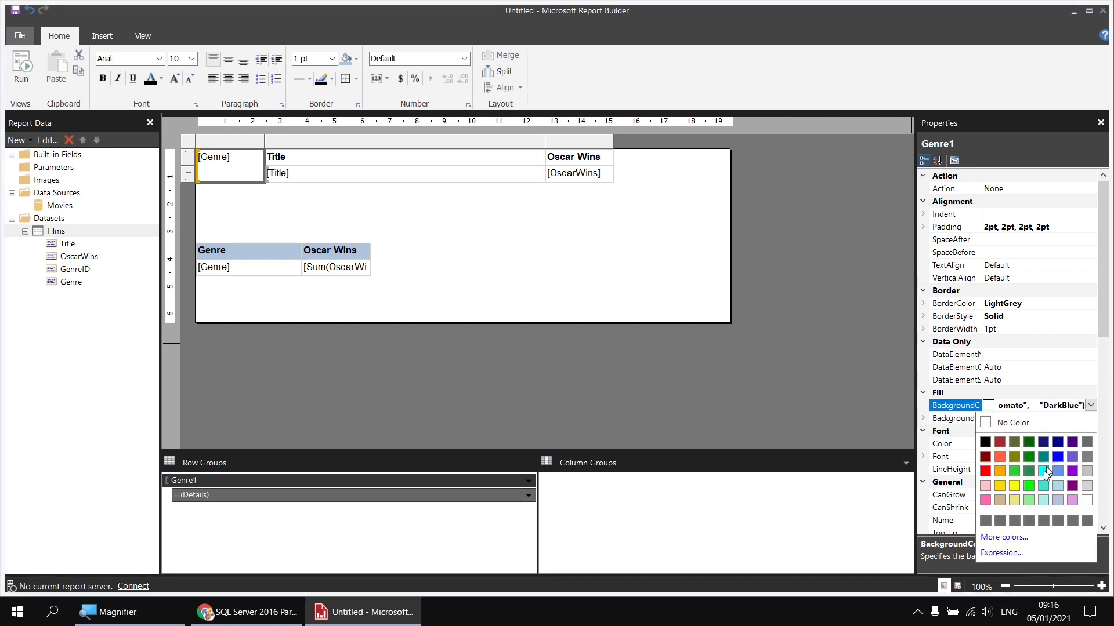
click(1009, 553)
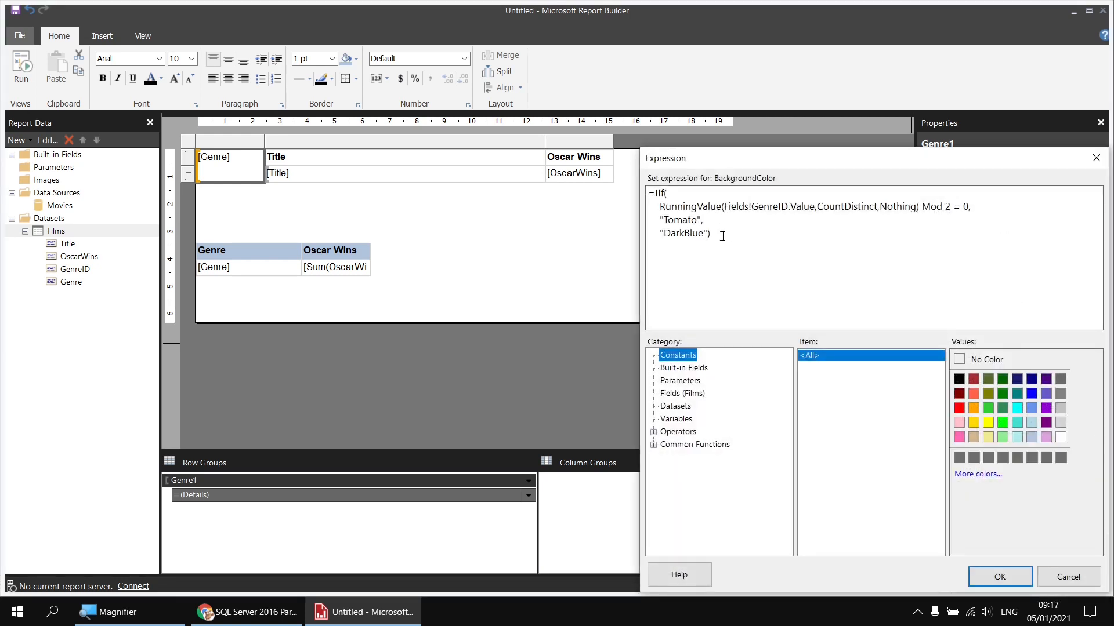
drag(711, 233, 645, 193)
key(ctrl+c)
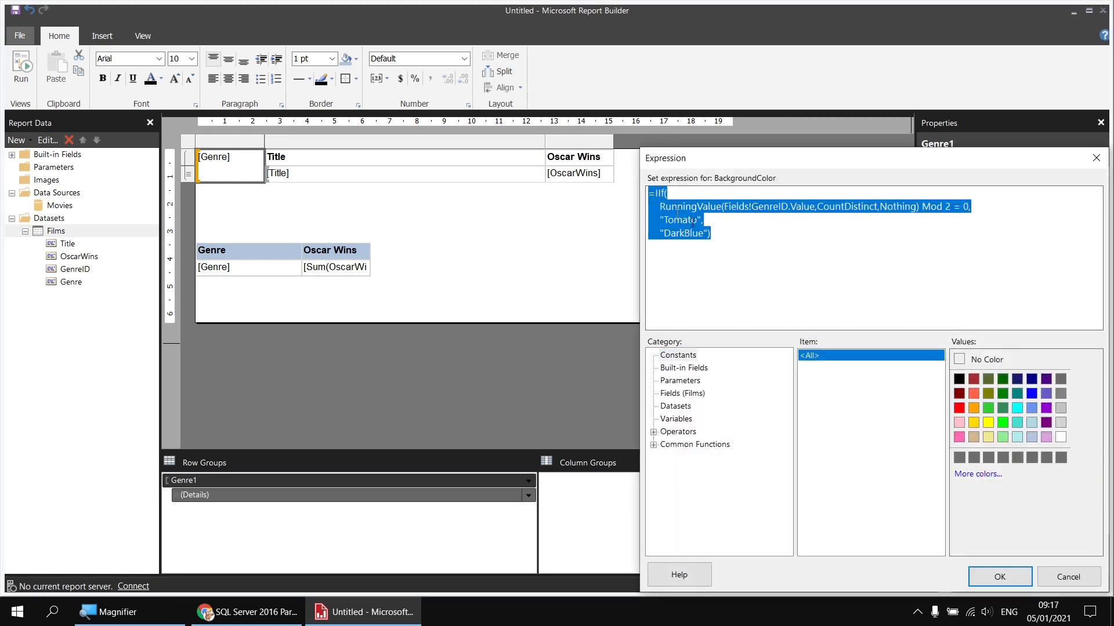
click(1050, 574)
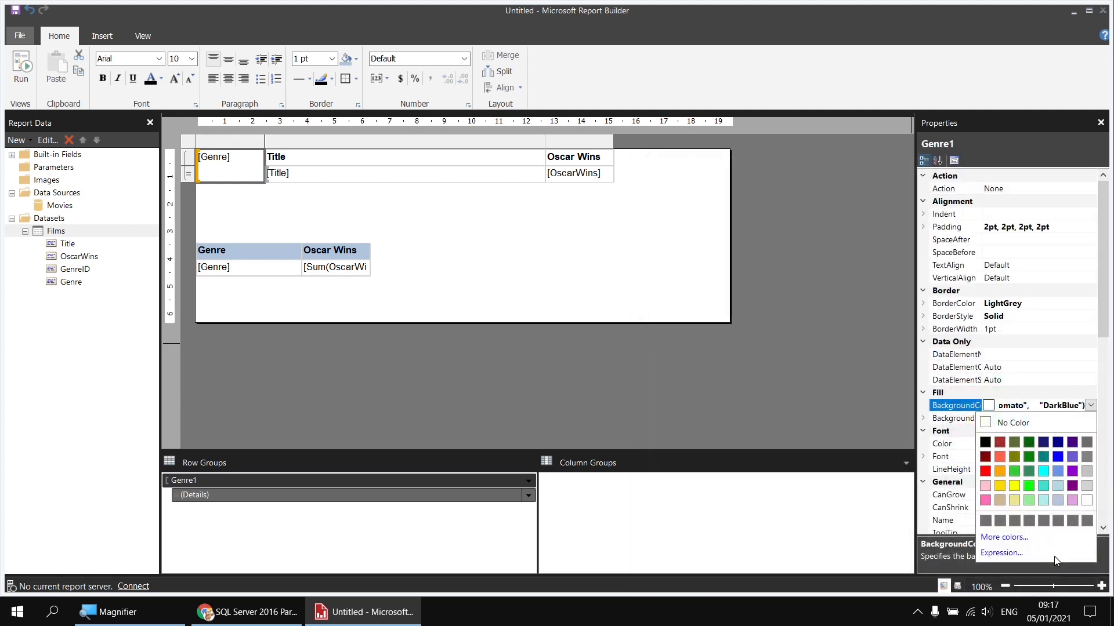
click(959, 449)
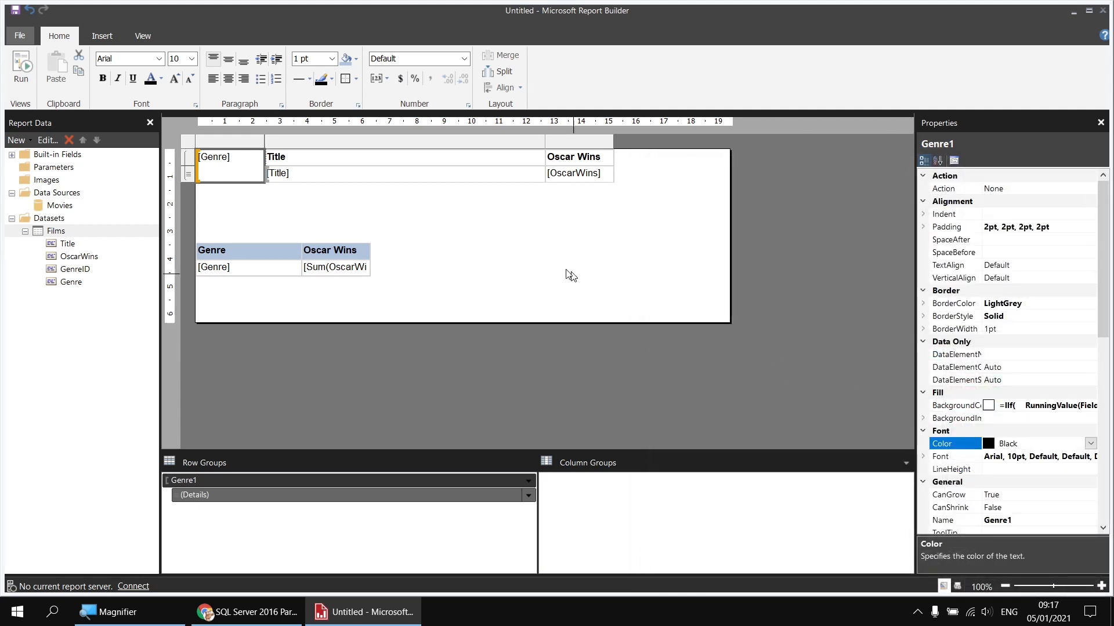
- Paste the copied RunningValue expression as the font colour of the films table's Title and Oscar Wins headings and its [Genre] cell
drag(389, 161, 607, 155)
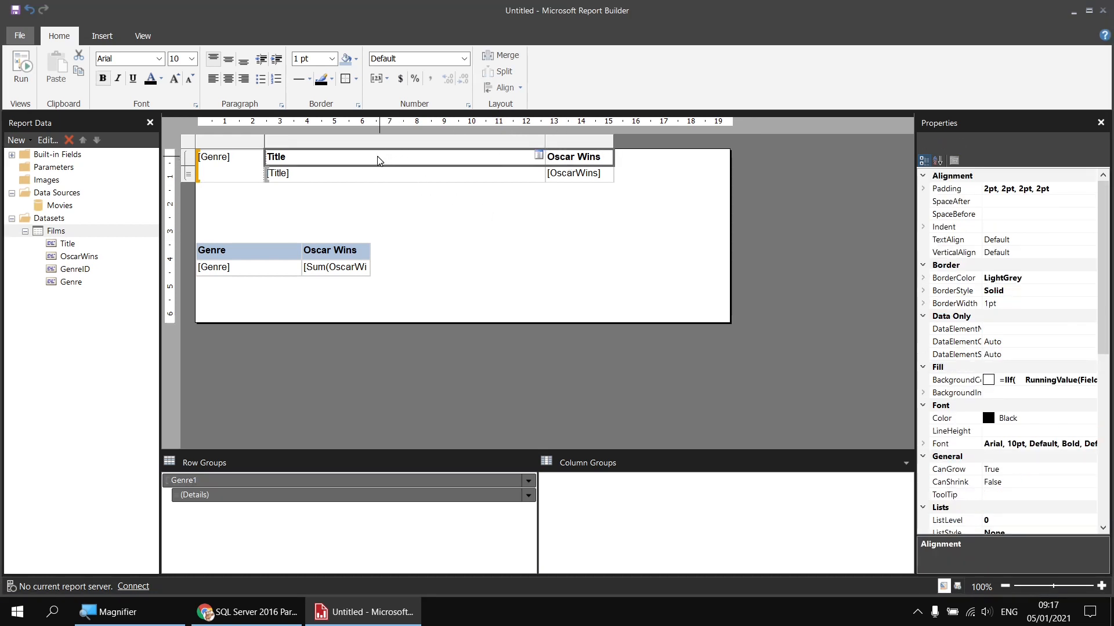
click(235, 177)
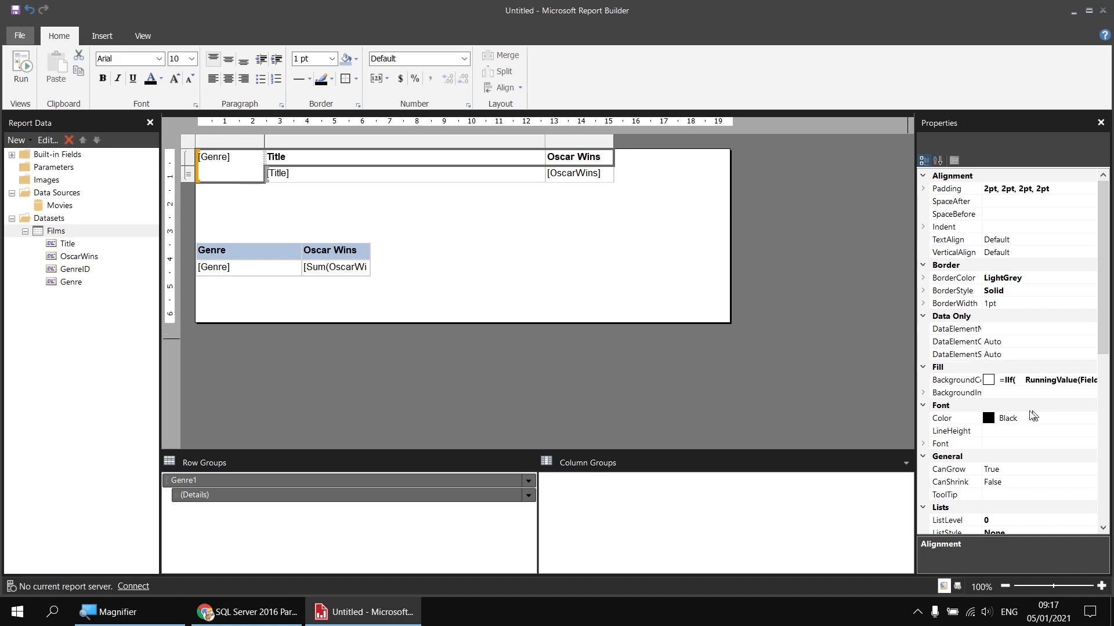
click(1039, 422)
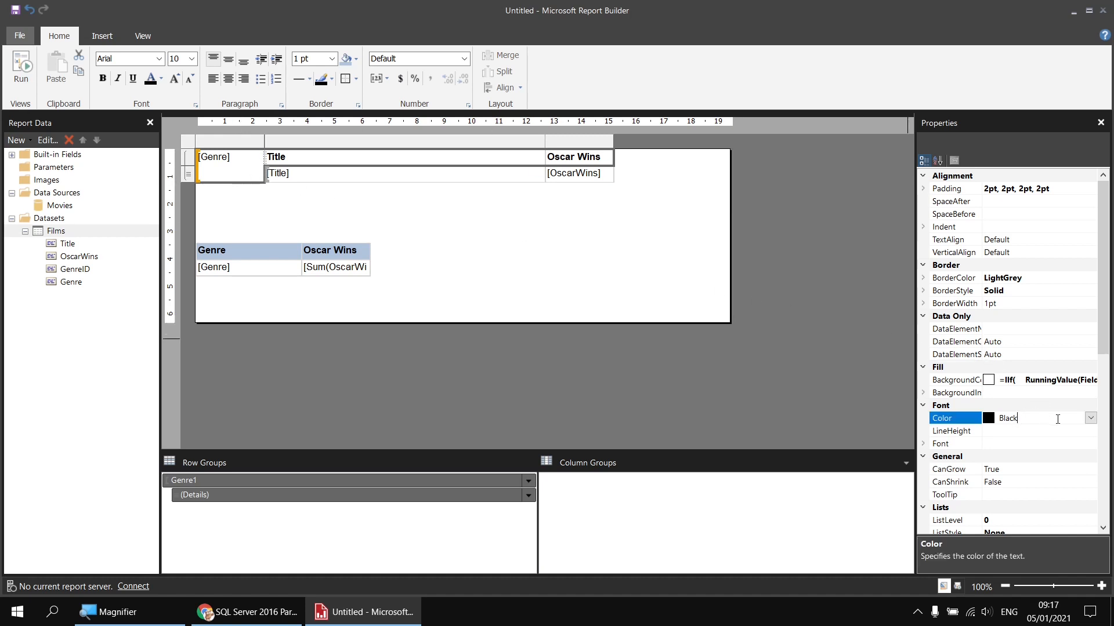
click(1090, 418)
click(1001, 545)
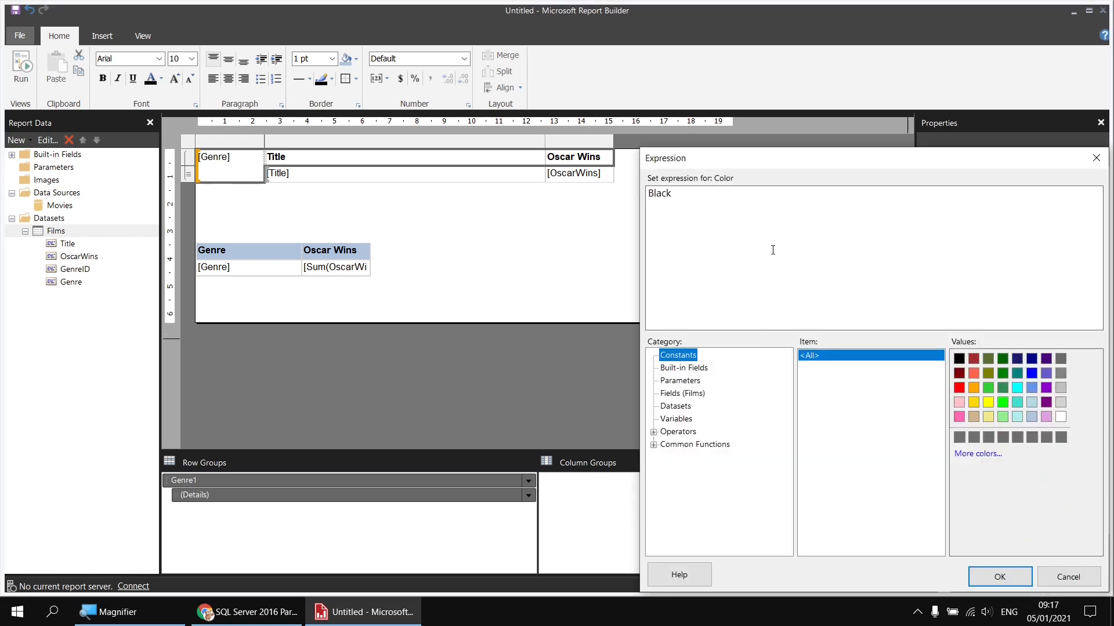
drag(764, 165, 476, 70)
drag(397, 97, 356, 97)
key(ctrl+v)
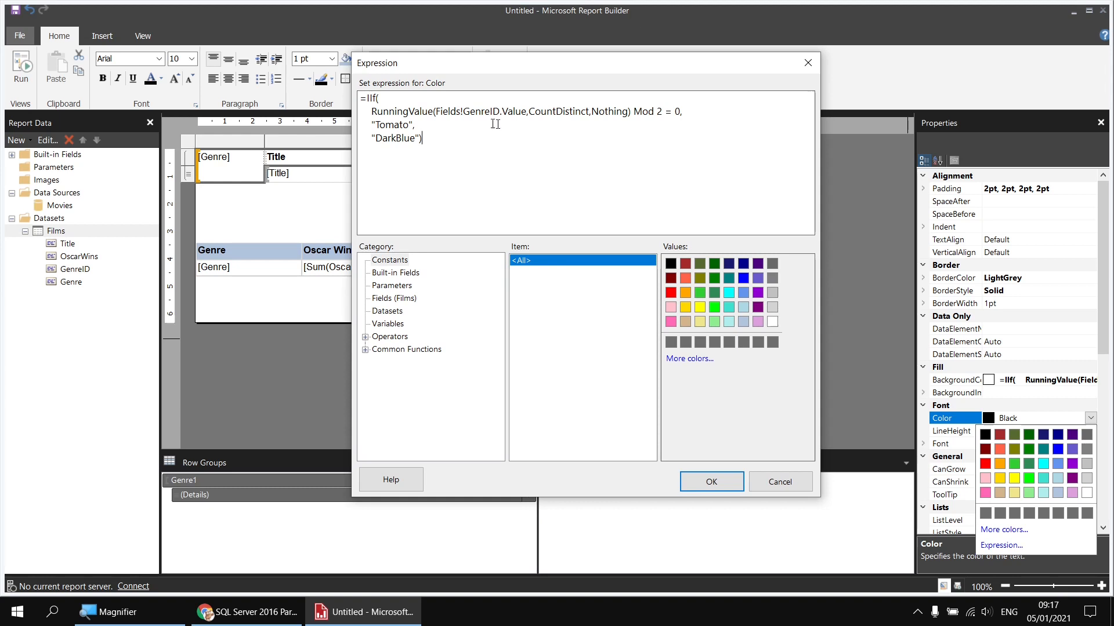
- Change the font colour expression's results to "Black" for even genres and "White" otherwise, and apply it
drag(373, 124, 413, 125)
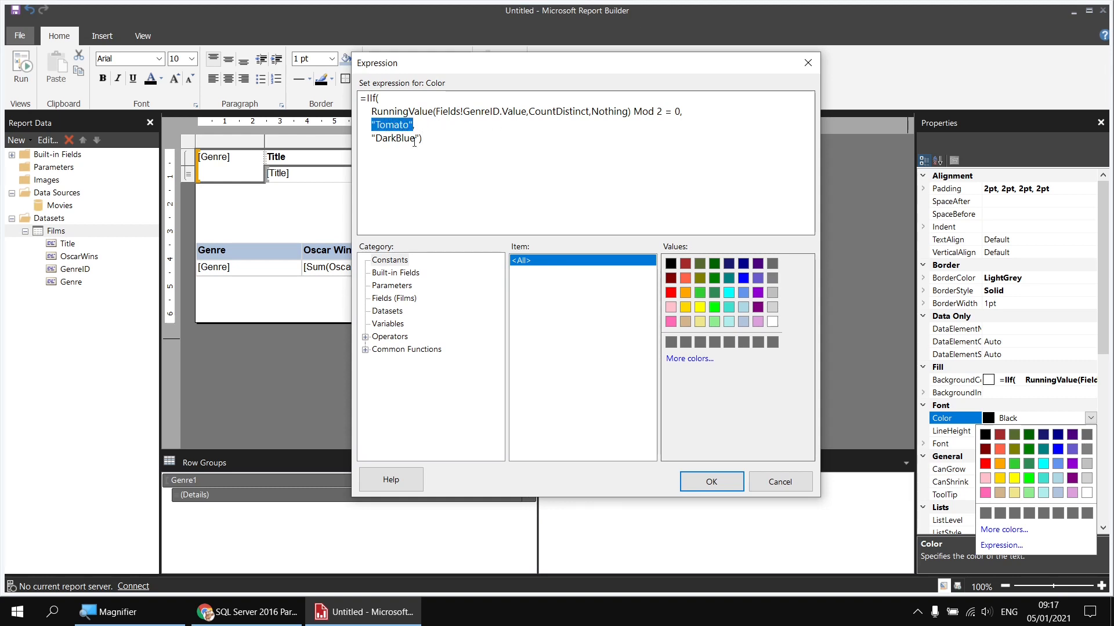
click(670, 265)
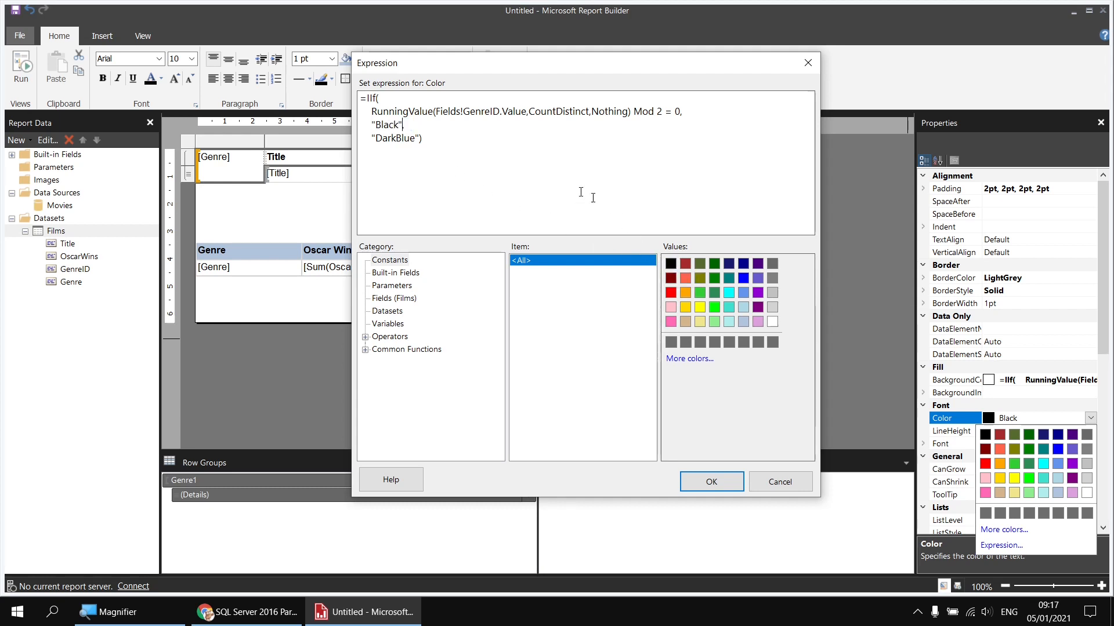
drag(371, 139, 419, 139)
click(772, 321)
click(711, 483)
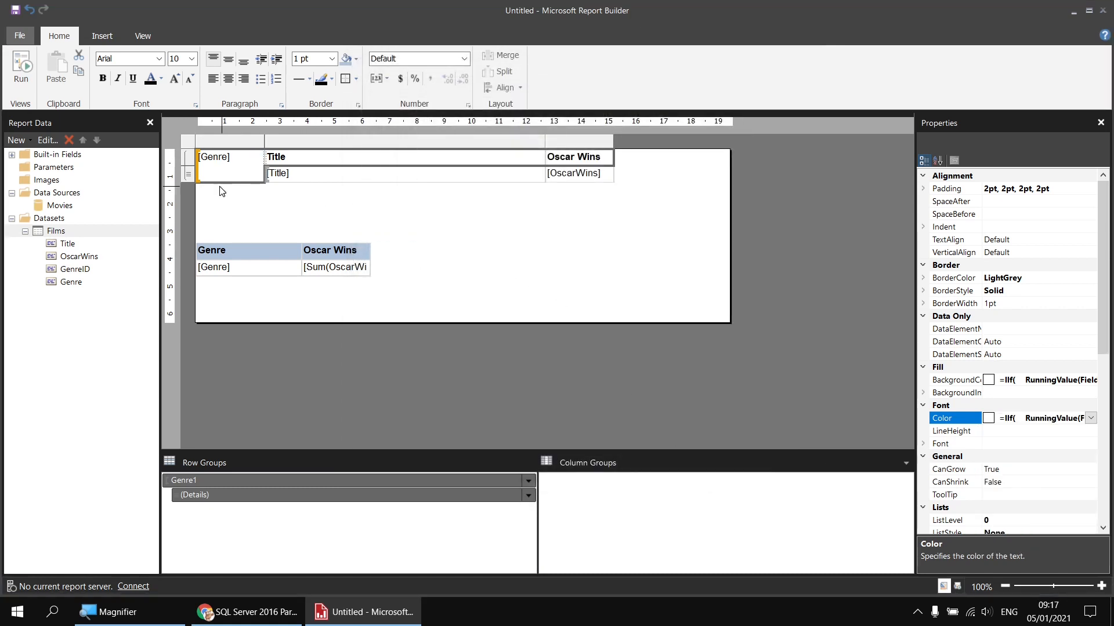
- Make the films table's [Genre] cell bold and preview the report, checking the genre groups' colours
click(103, 78)
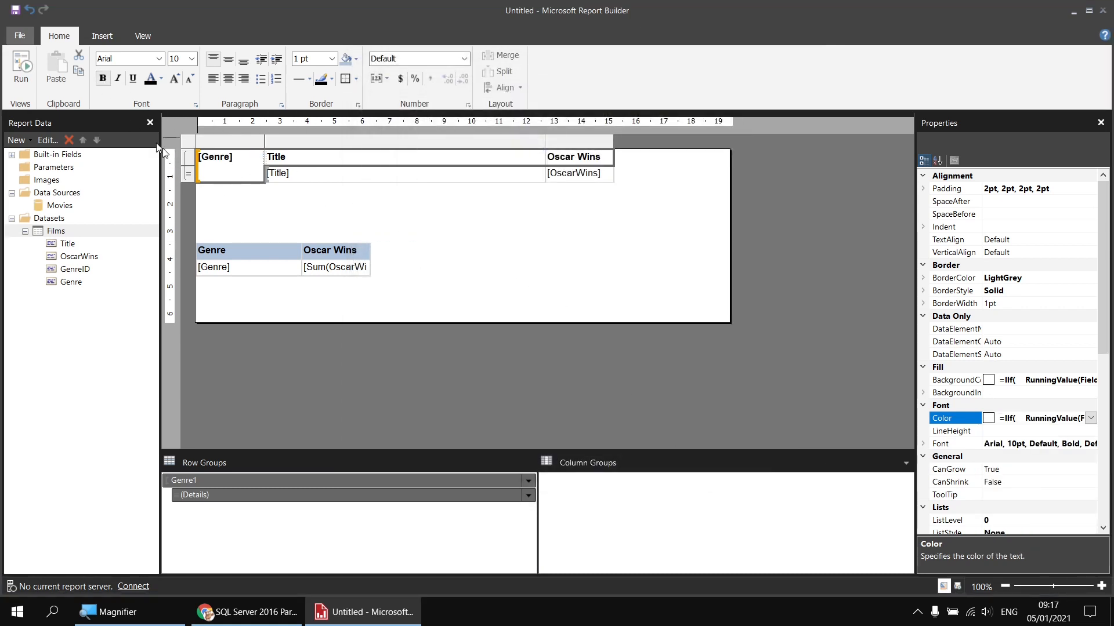
key(F5)
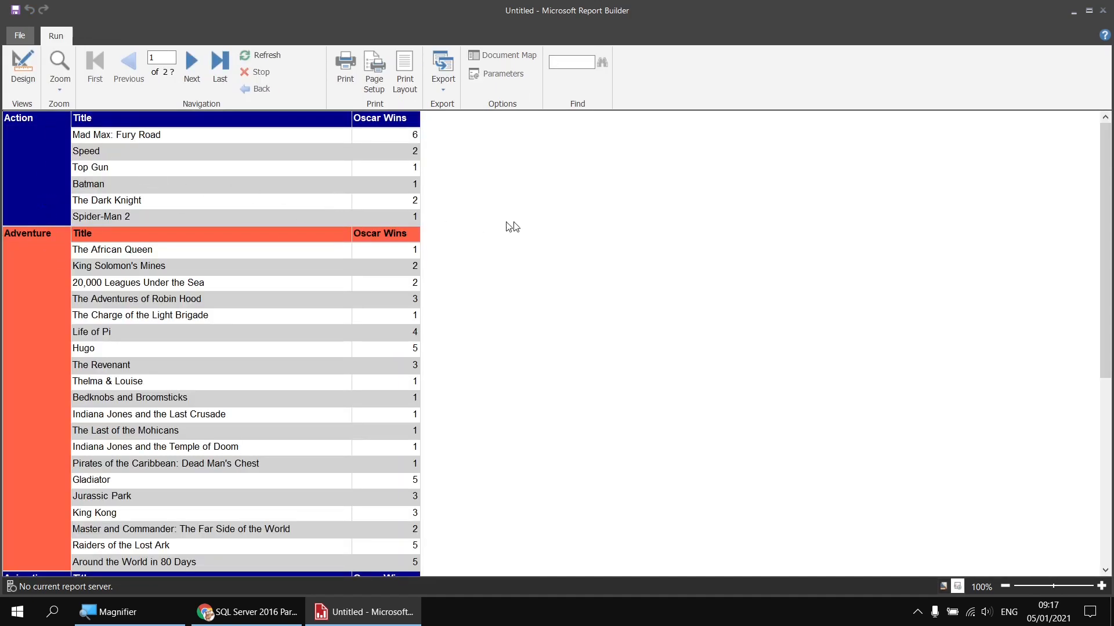
scroll(193, 373, down, 5)
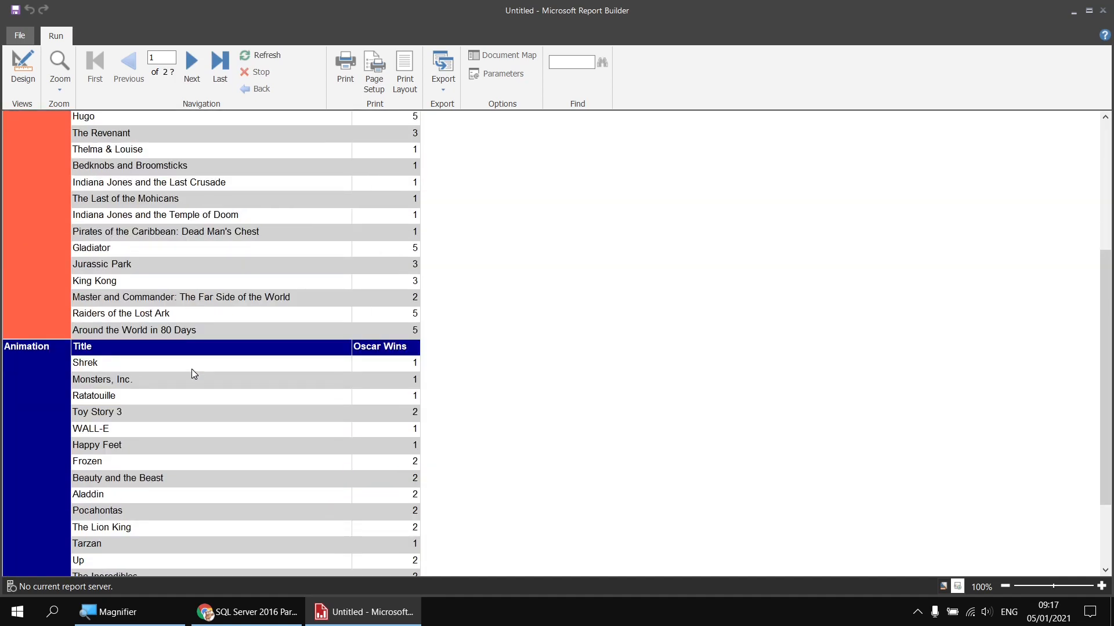
scroll(192, 369, up, 5)
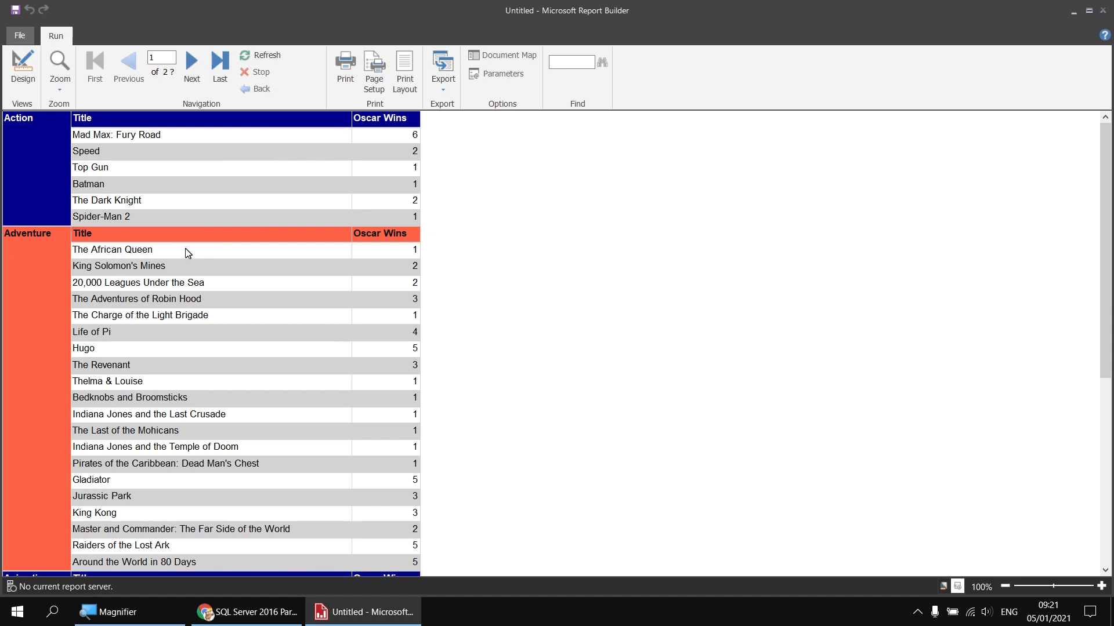
- Return to the design and copy the opening IIf and RunningValue condition from the [Genre] cell's background colour expression, leaving the expression unchanged
click(26, 74)
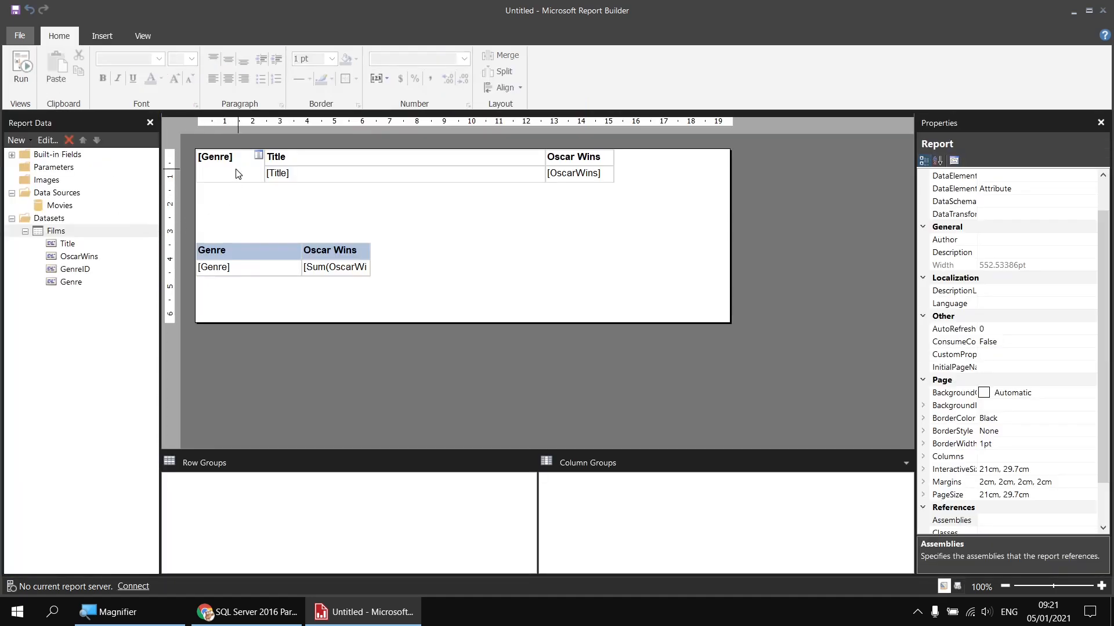
click(238, 177)
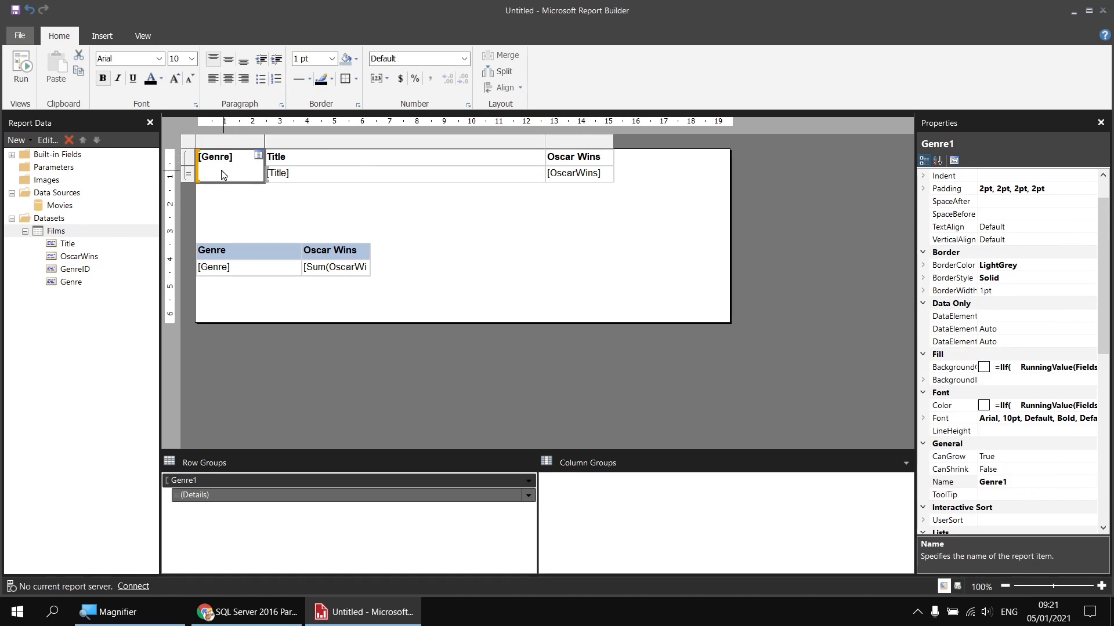
click(1029, 369)
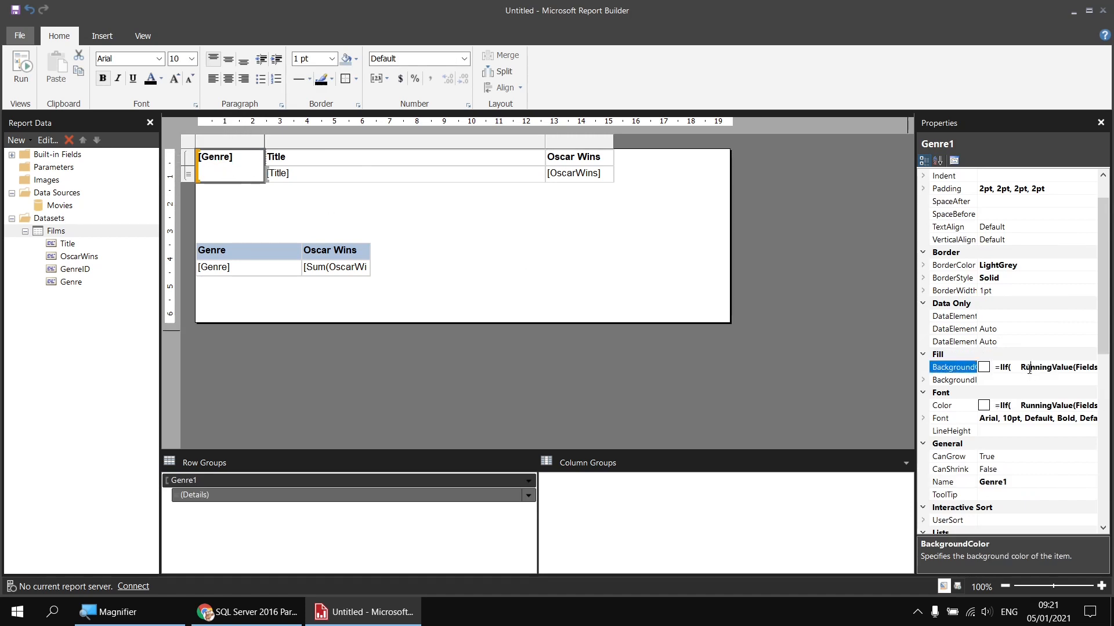
click(1091, 367)
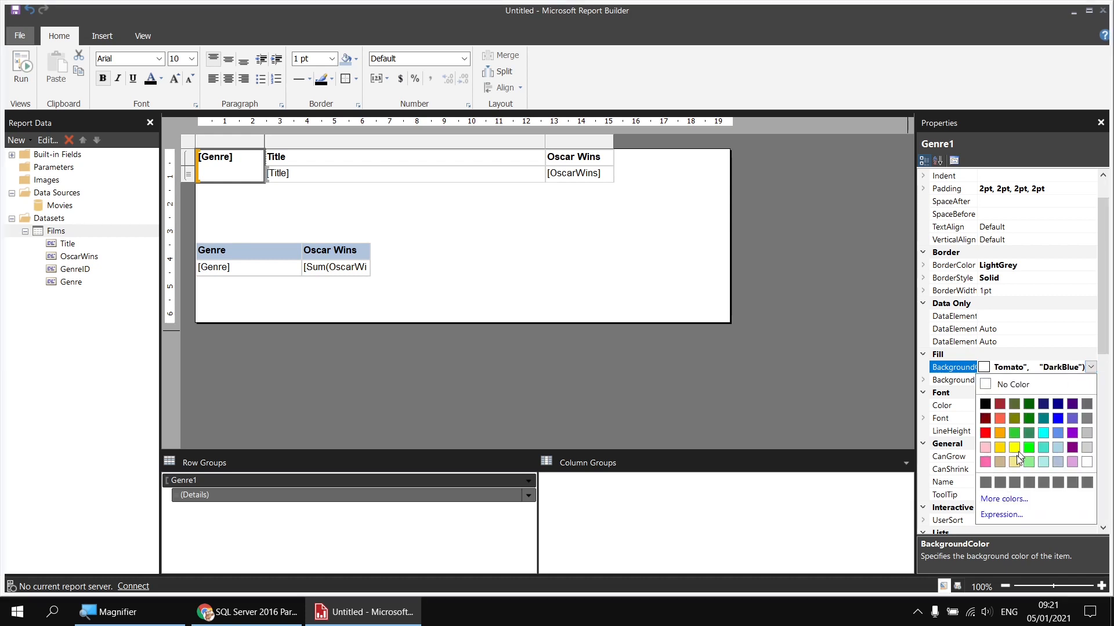
click(1002, 515)
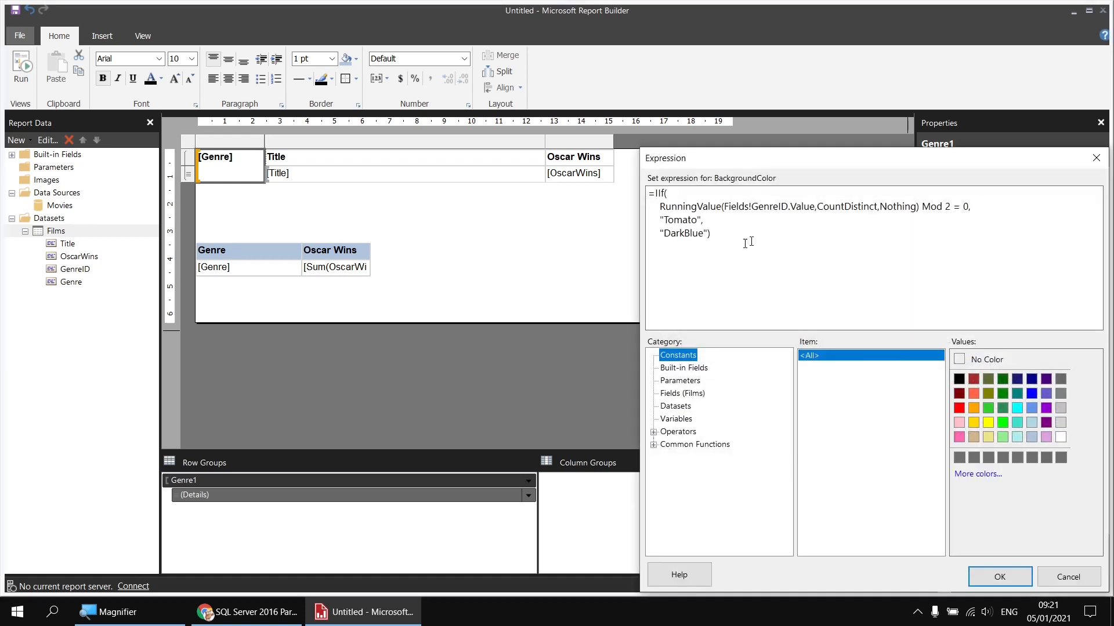
drag(970, 206, 648, 194)
key(ctrl+c)
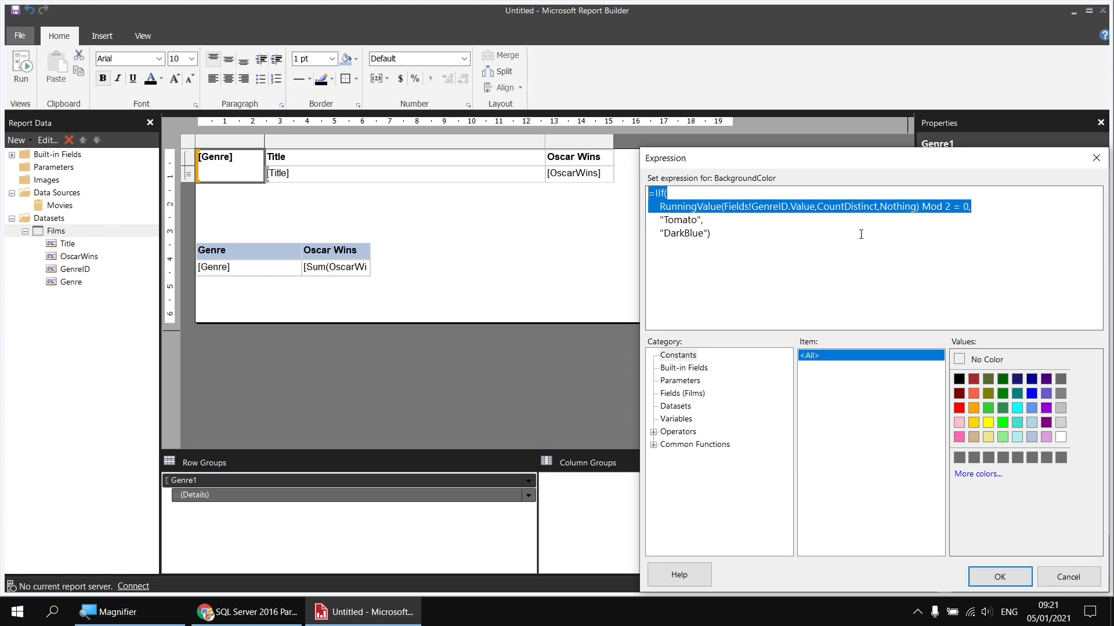
click(1069, 577)
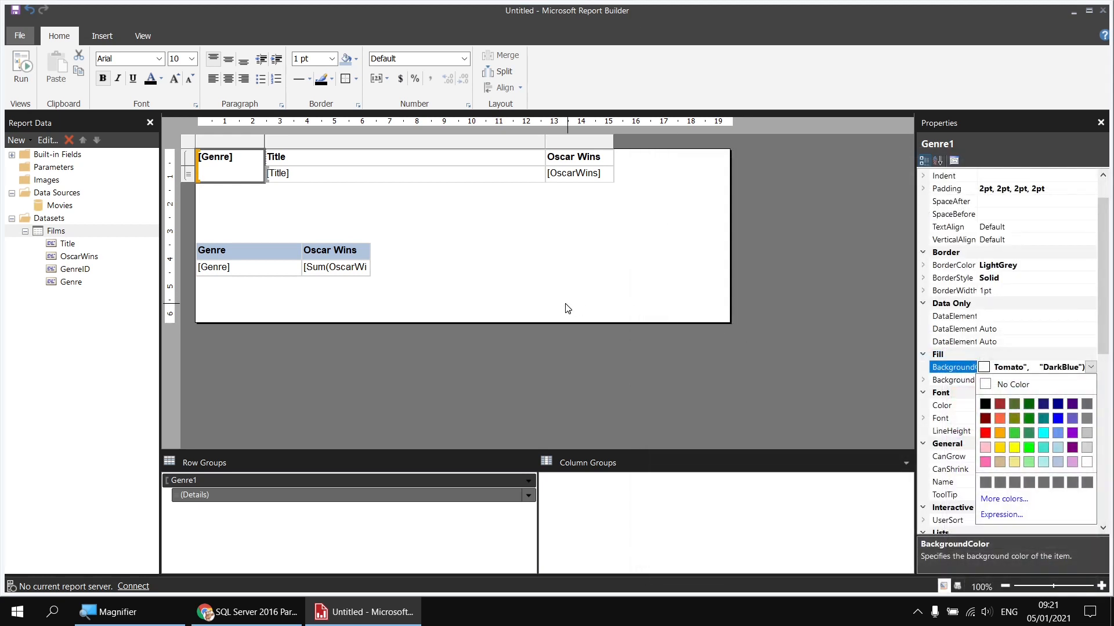
- In the films table's detail row background colour, paste the copied genre condition before the RowNumber IIf, placing that IIf on its own line
click(381, 180)
click(439, 199)
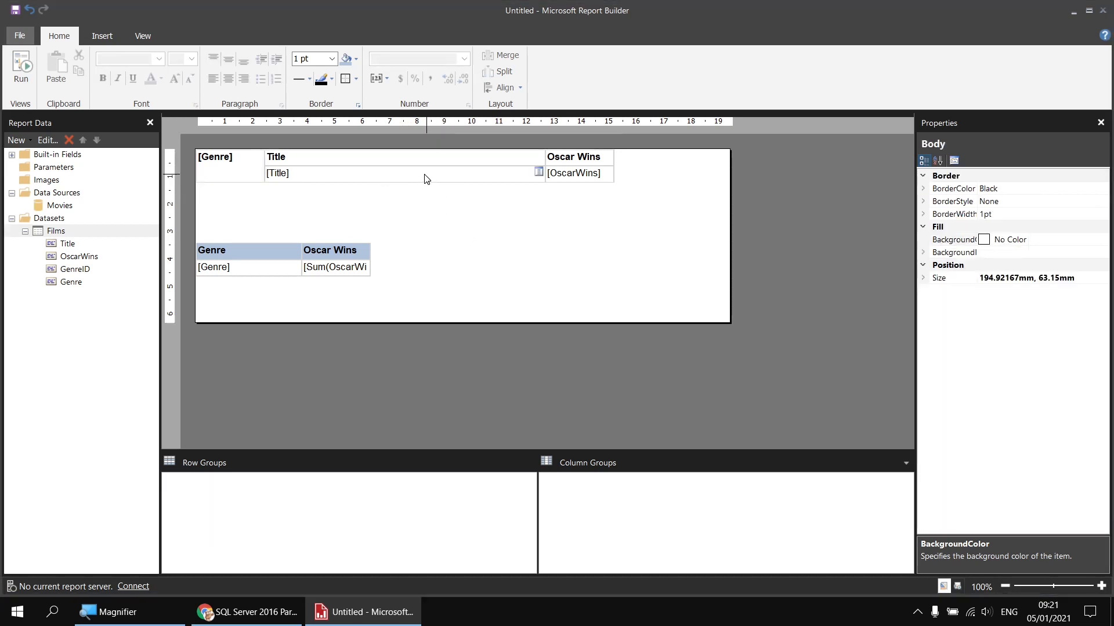
click(458, 176)
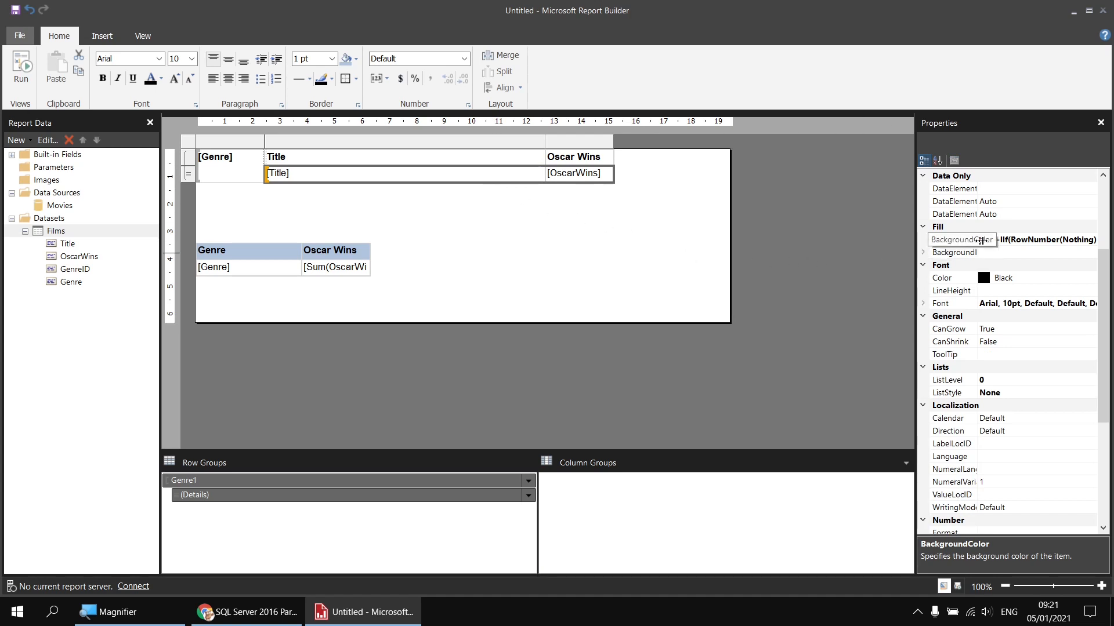
click(980, 240)
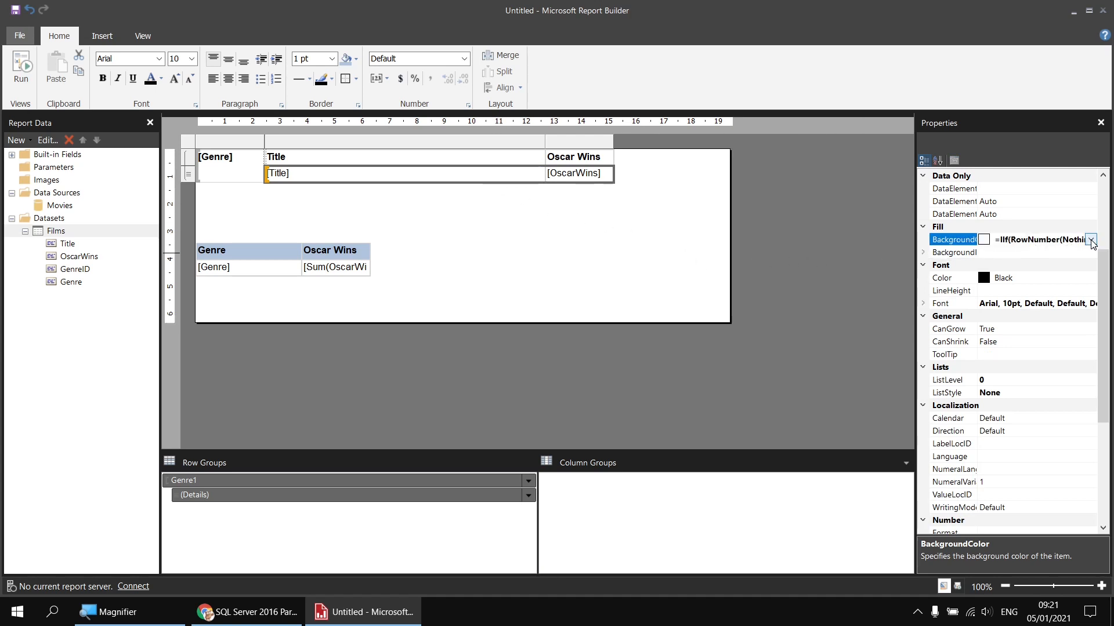
click(1090, 240)
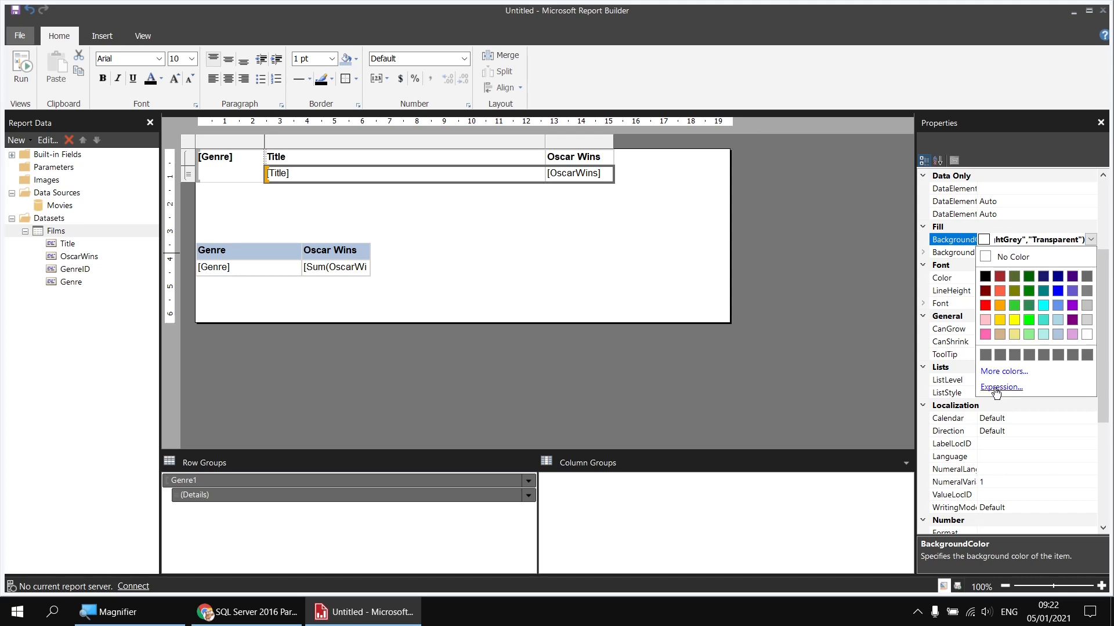
click(995, 388)
drag(705, 110, 414, 103)
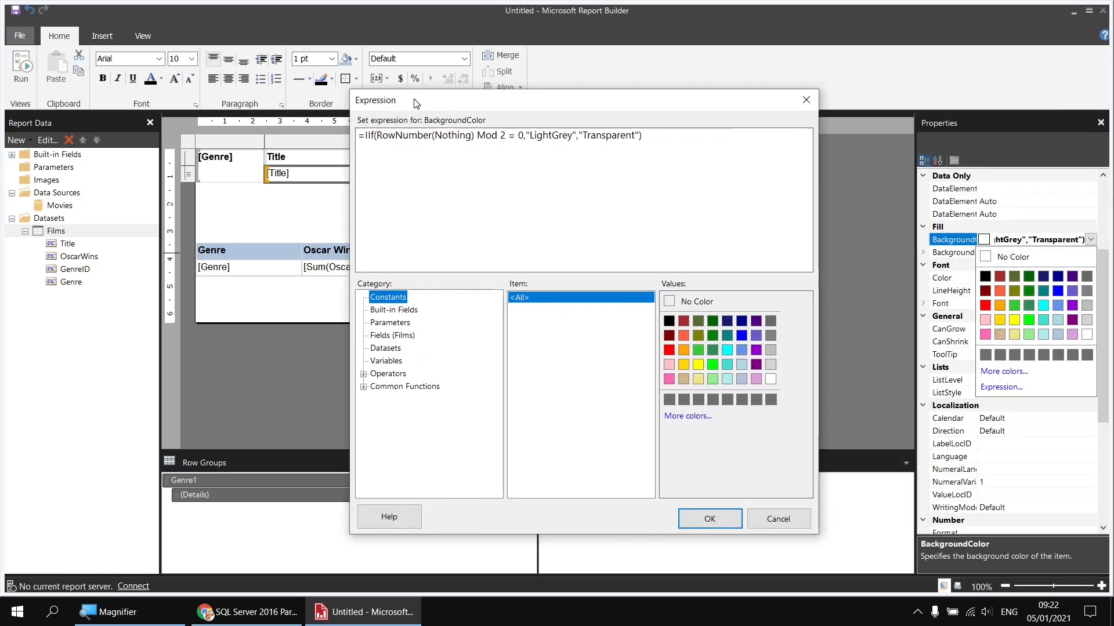
click(363, 135)
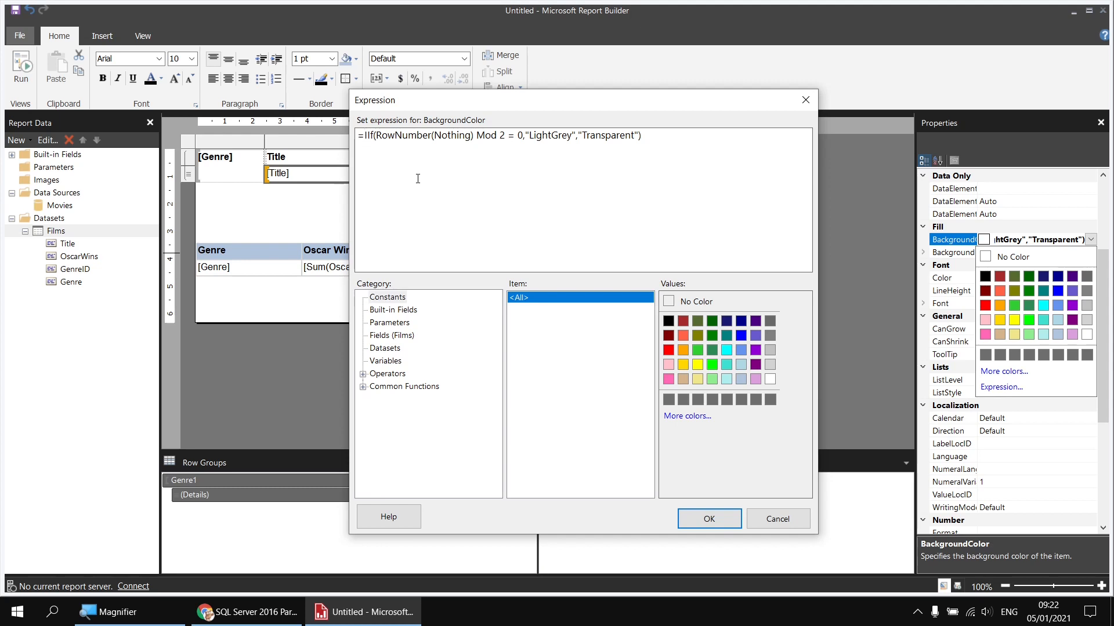
key(Return)
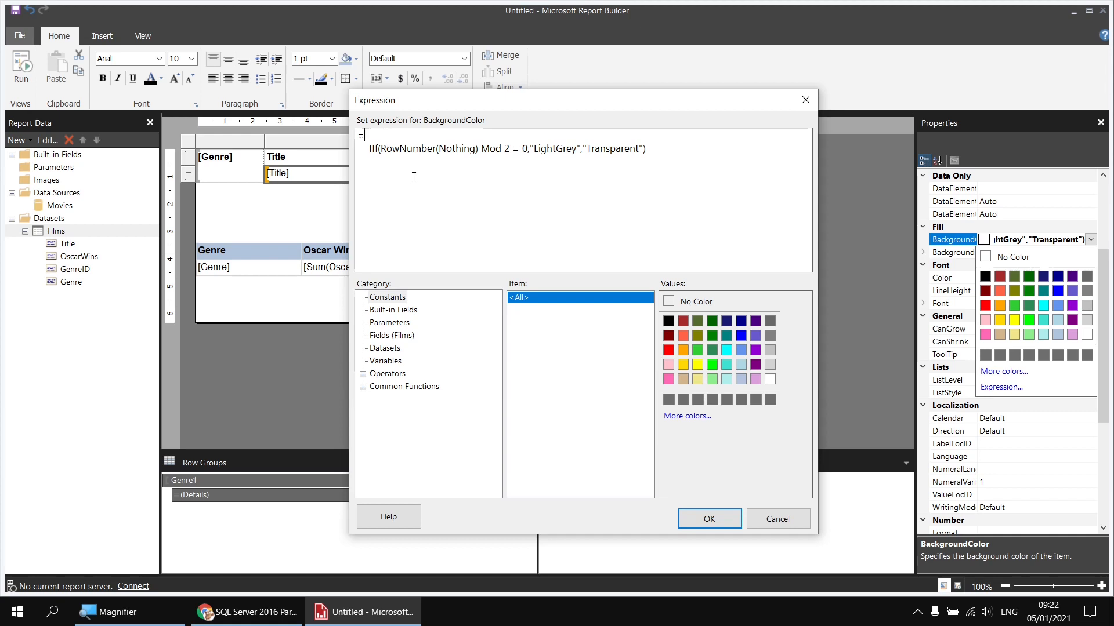
key(BackSpace)
key(ctrl+v)
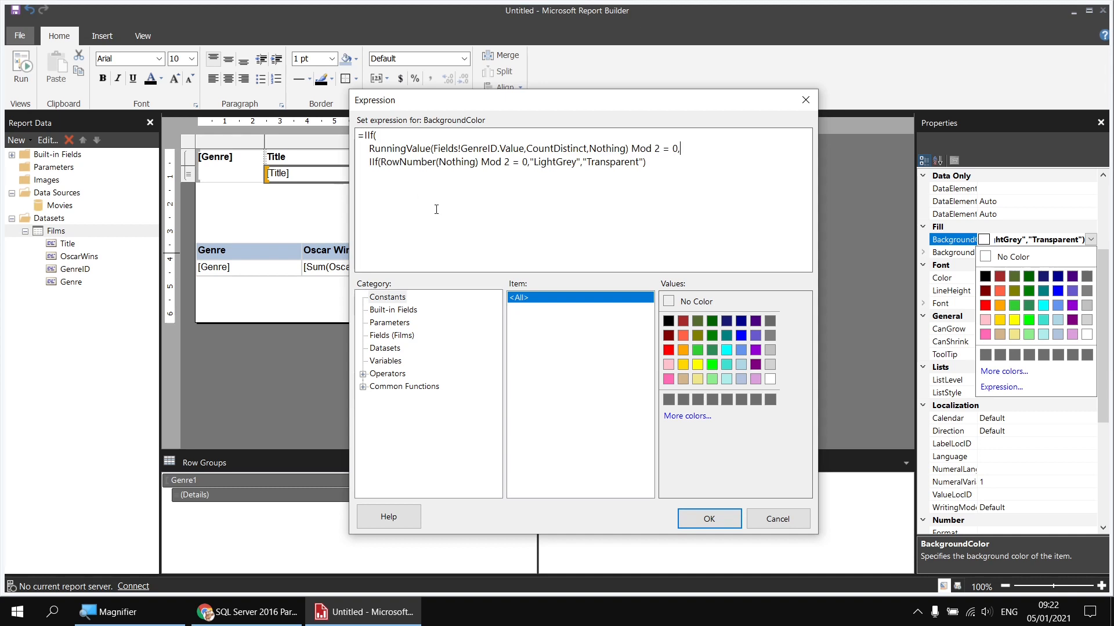
drag(369, 149, 678, 147)
click(381, 149)
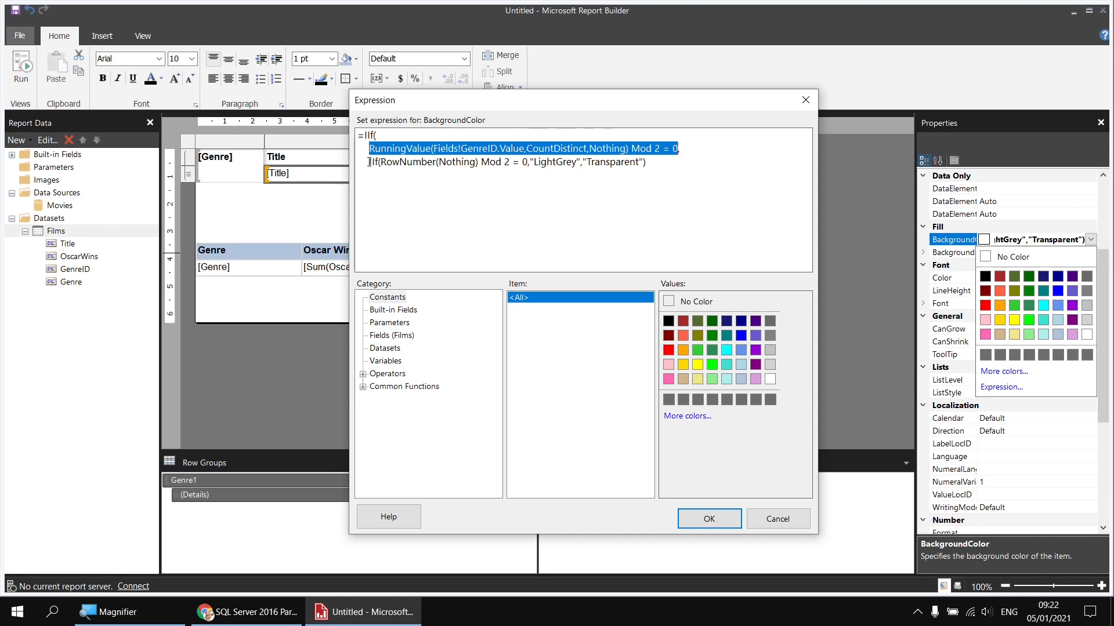
drag(369, 162, 508, 165)
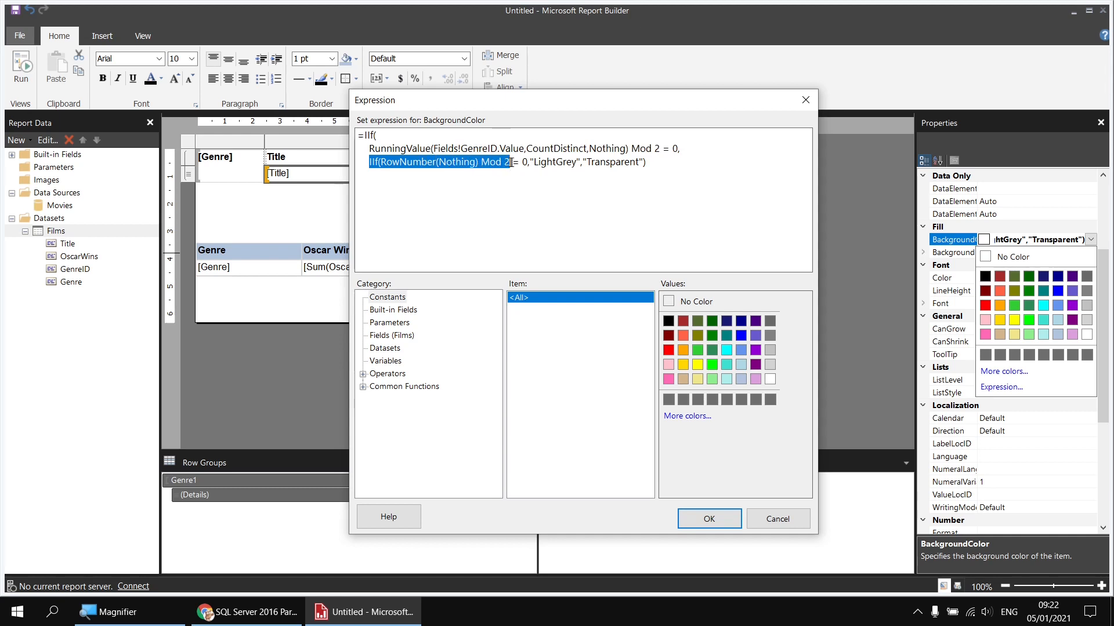
drag(521, 162, 526, 163)
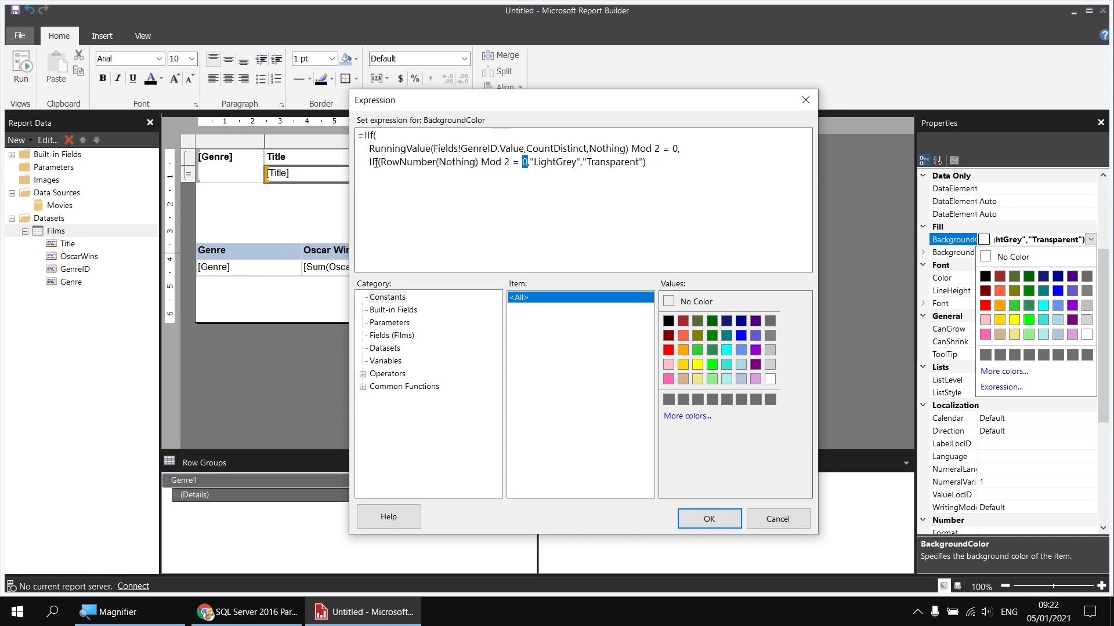
drag(370, 163, 530, 162)
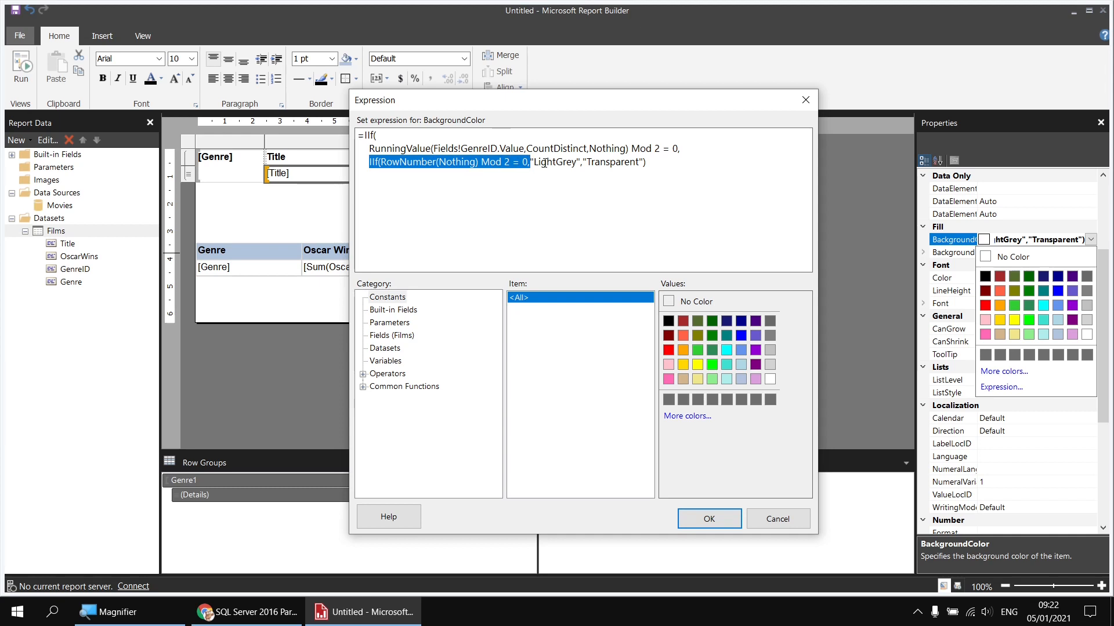
click(532, 162)
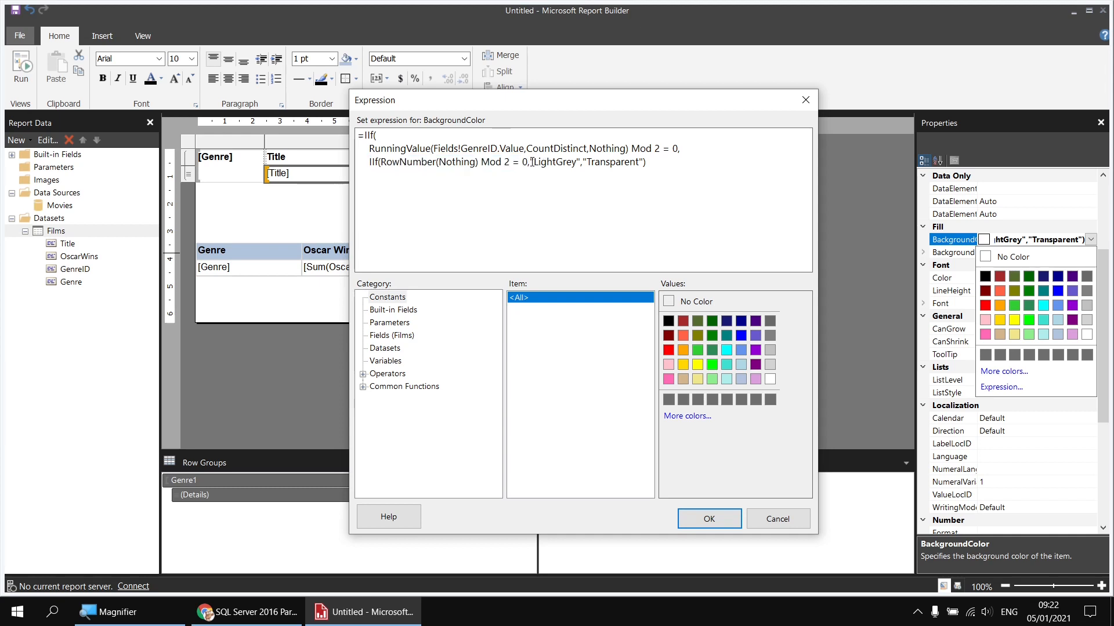
- In the detail row's background colour expression, replace "LightGrey" in the RowNumber IIf with the standard palette colour "PeachPuff" and add a comma after that IIf
drag(533, 161, 581, 162)
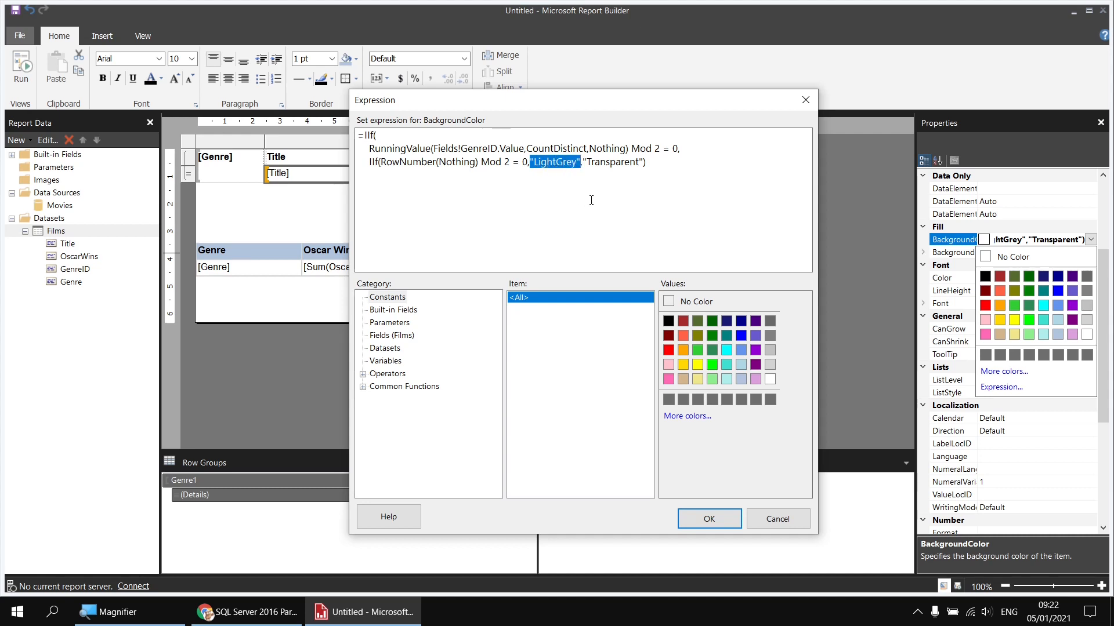
key(Delete)
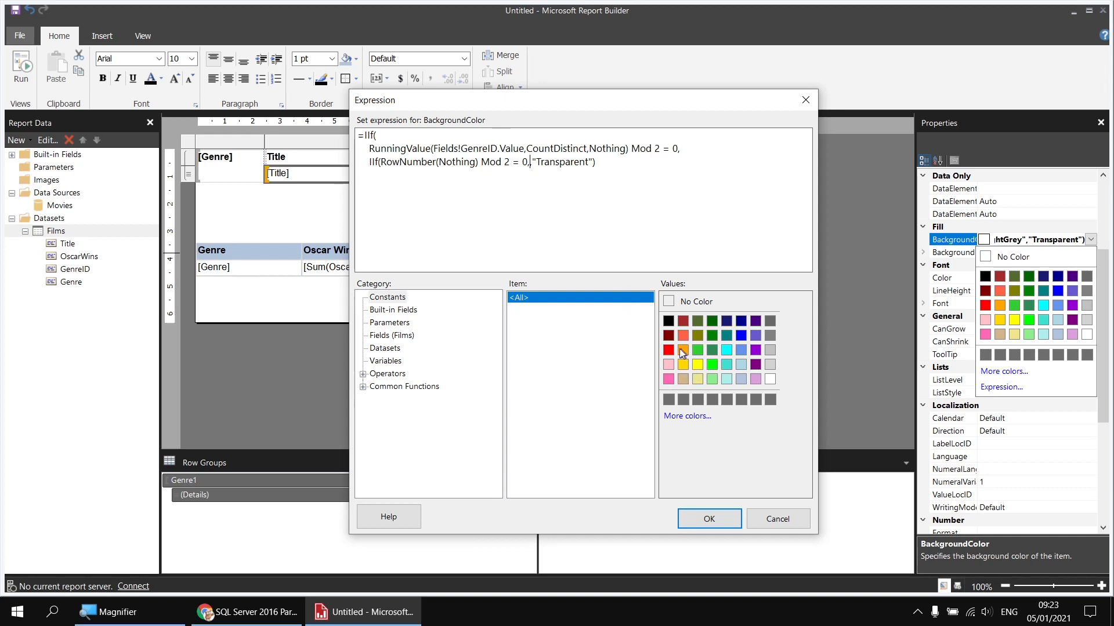
click(688, 416)
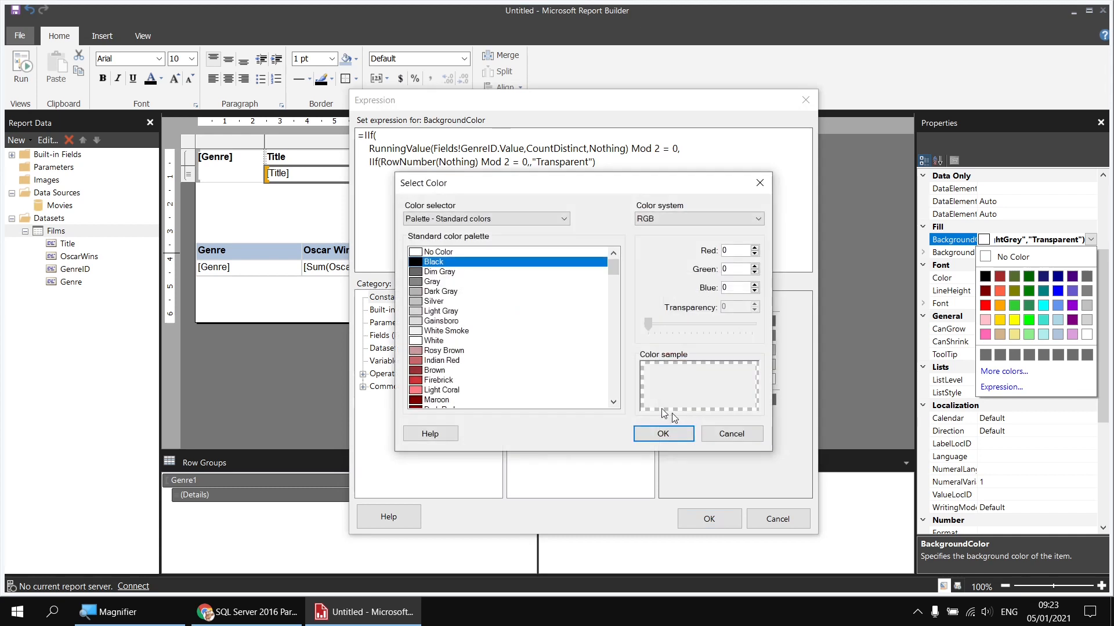
drag(614, 265, 615, 295)
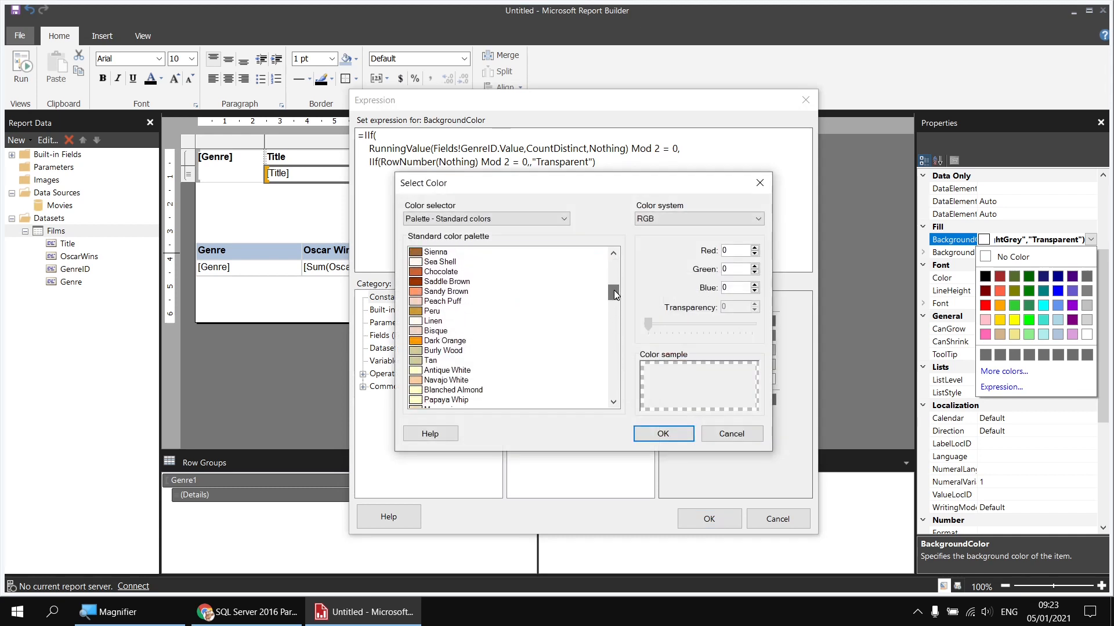
click(431, 302)
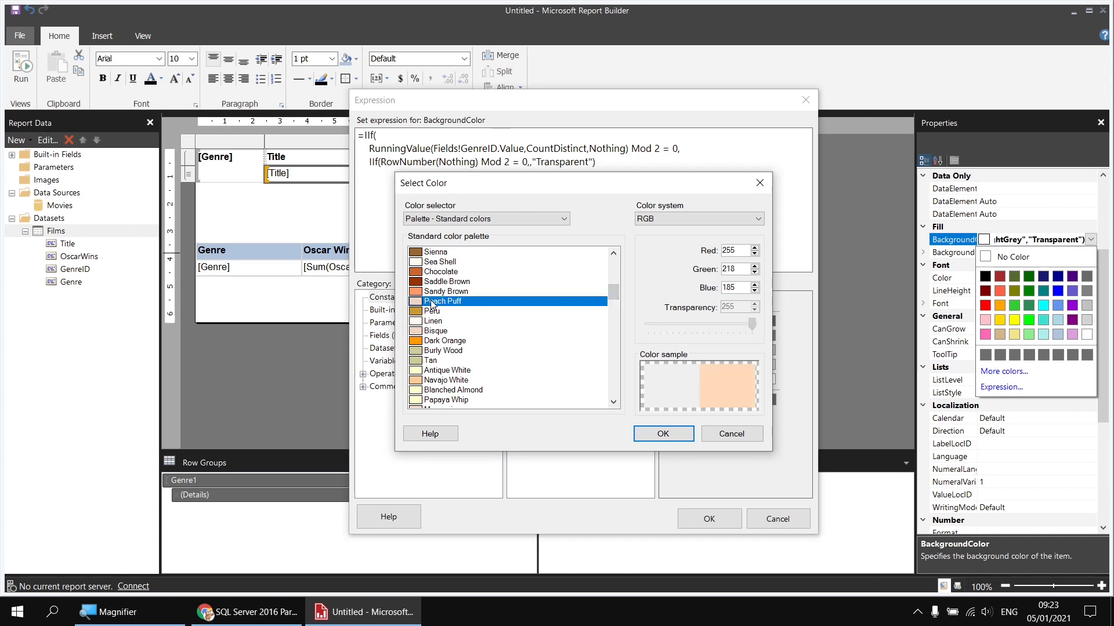
click(664, 435)
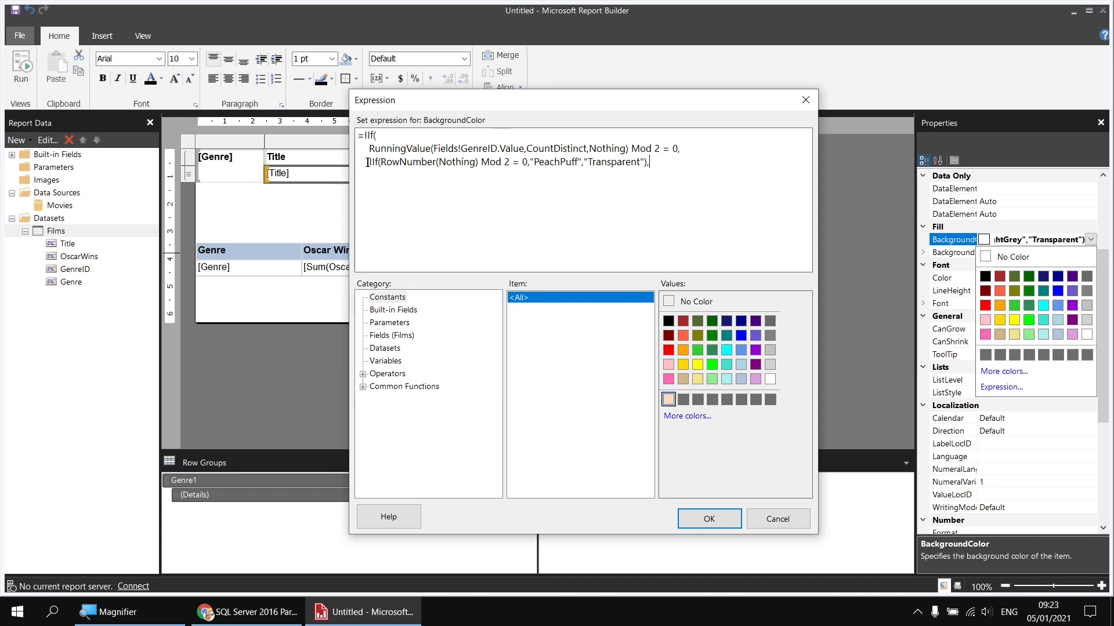
- Duplicate the RowNumber IIf on a new line as the false result and change the copy's "PeachPuff" to "LightSteelBlue"
drag(369, 163, 648, 165)
key(ctrl+c)
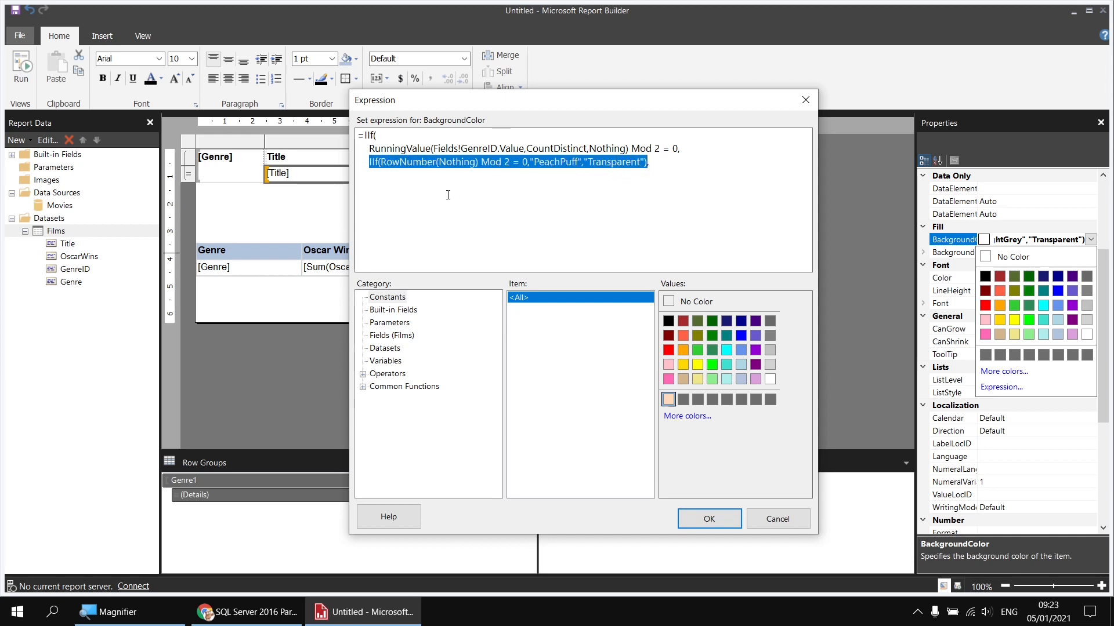
click(446, 176)
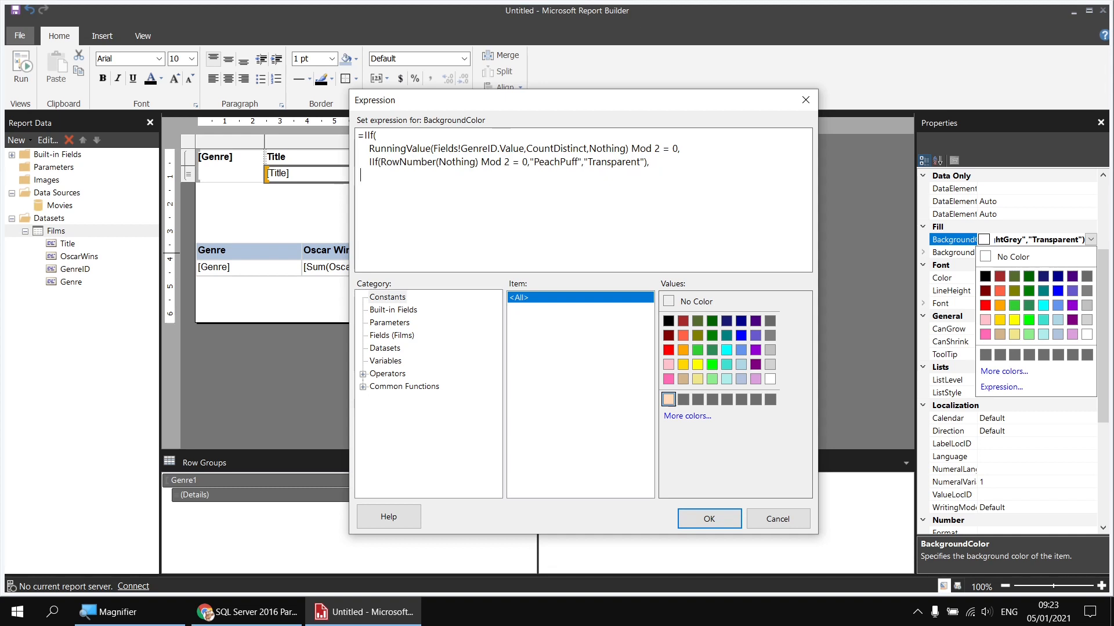
key(ctrl+v)
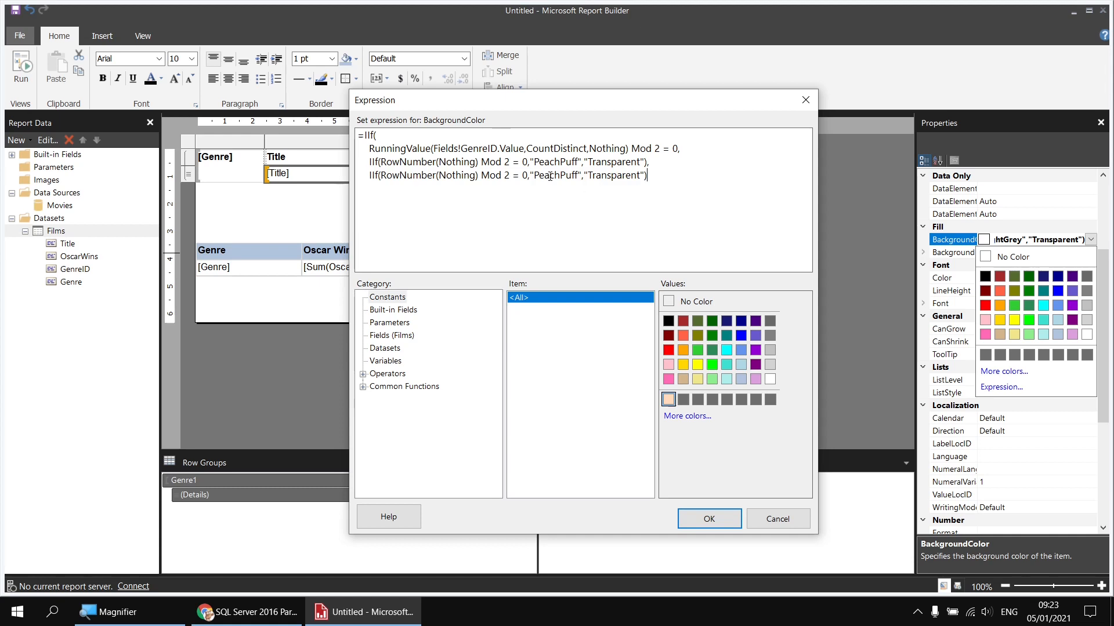
drag(530, 175, 580, 182)
key(Delete)
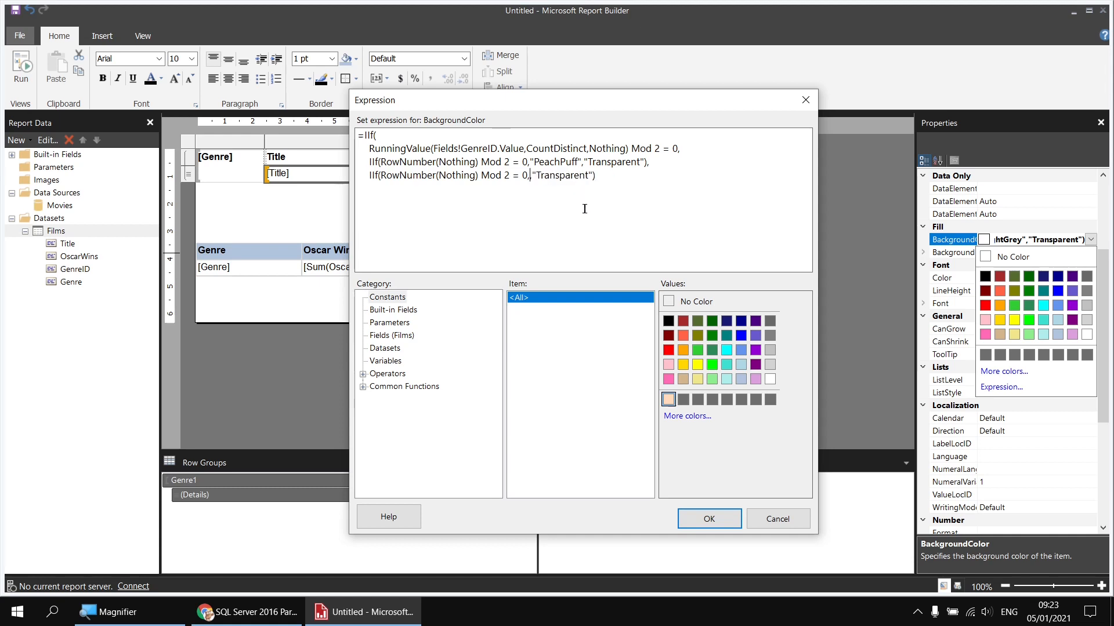
double_click(741, 379)
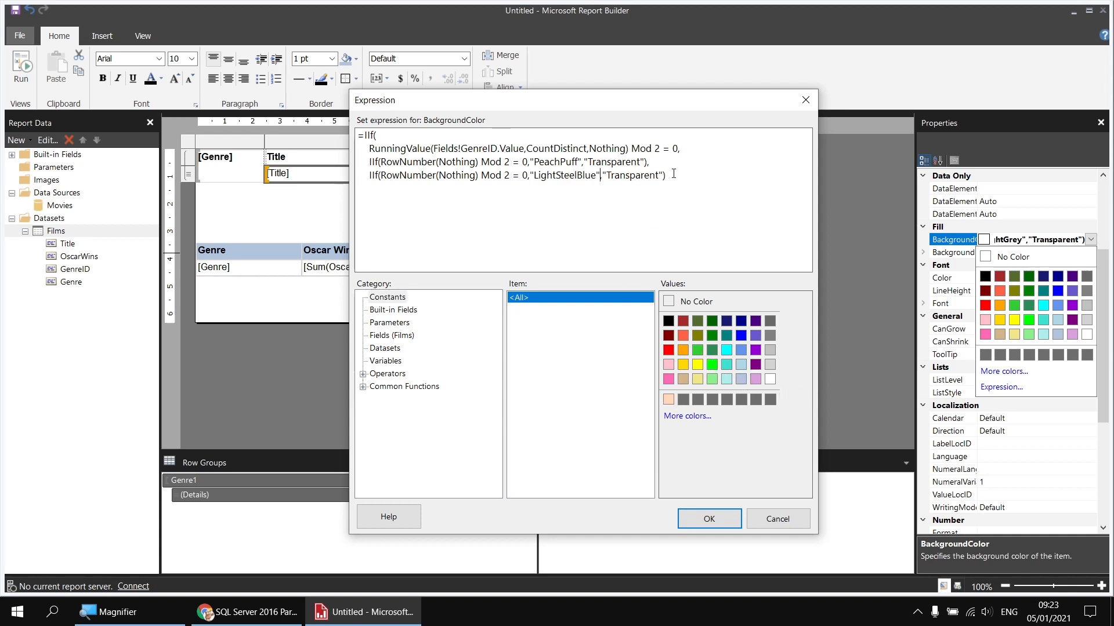
- Close the outer IIf with a final parenthesis and apply the background colour expression to the detail row
text())
click(376, 135)
click(669, 175)
click(703, 518)
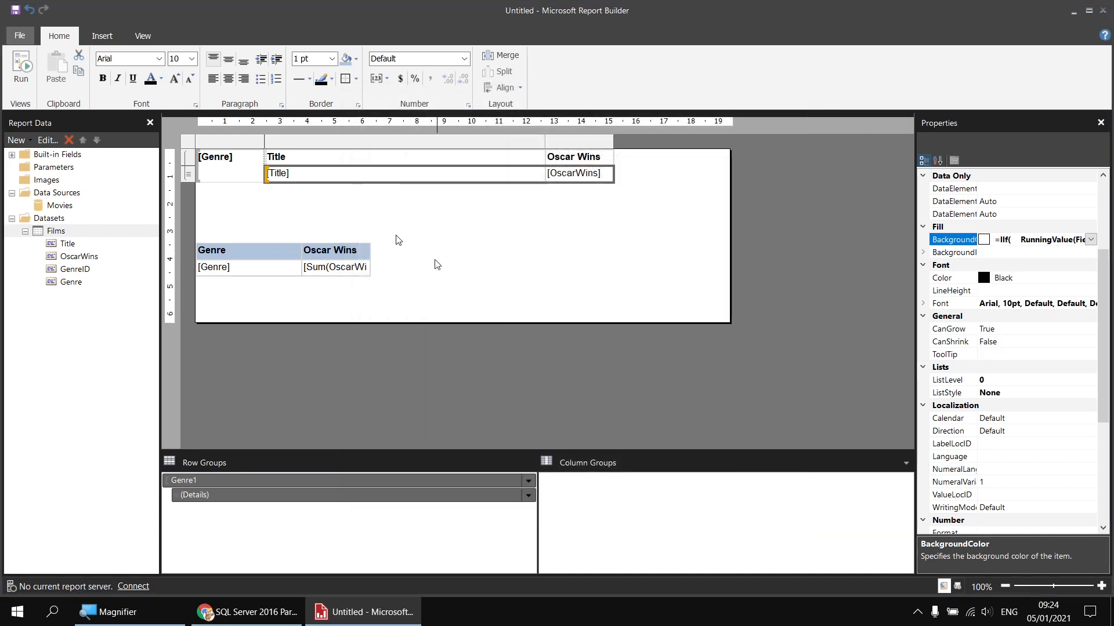
- Preview the report and examine the alternating detail row colours within each genre group
click(21, 65)
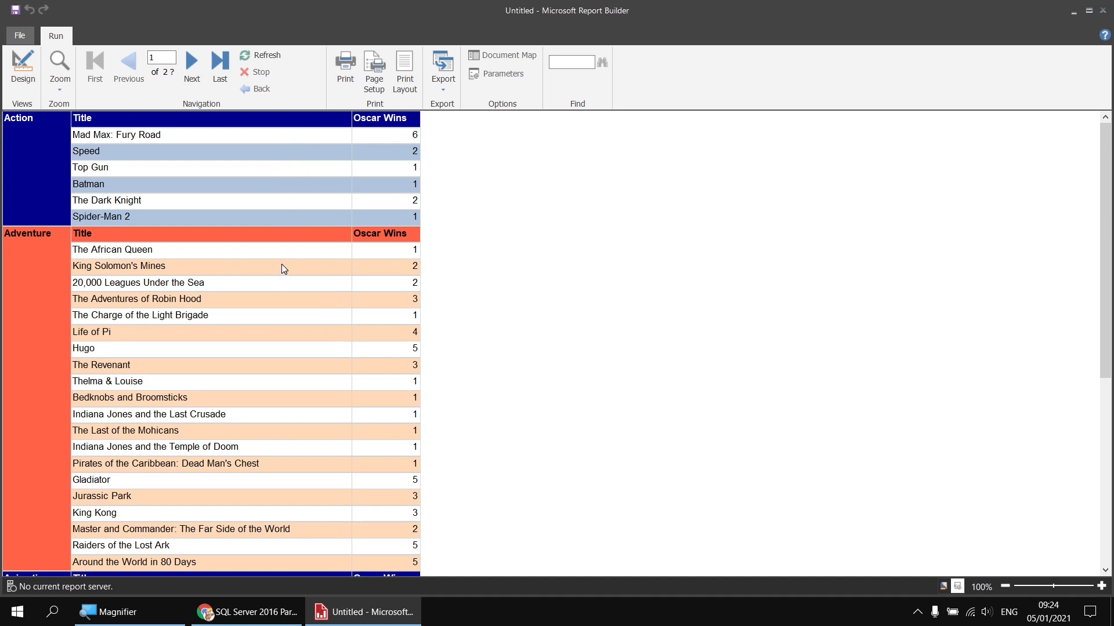
scroll(298, 293, down, 1)
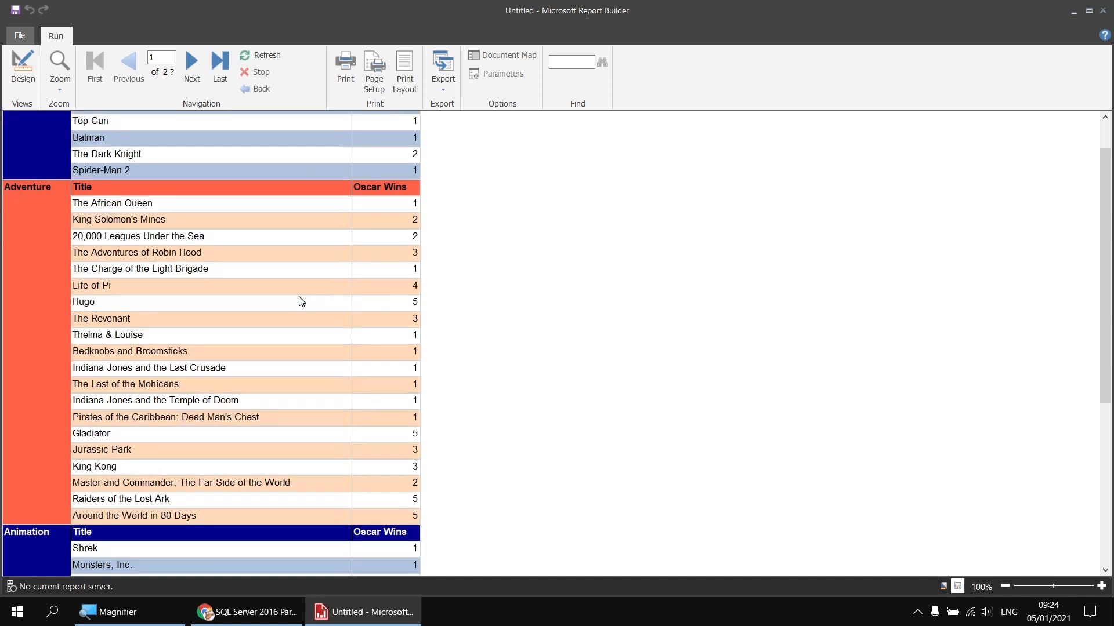
scroll(308, 339, down, 2)
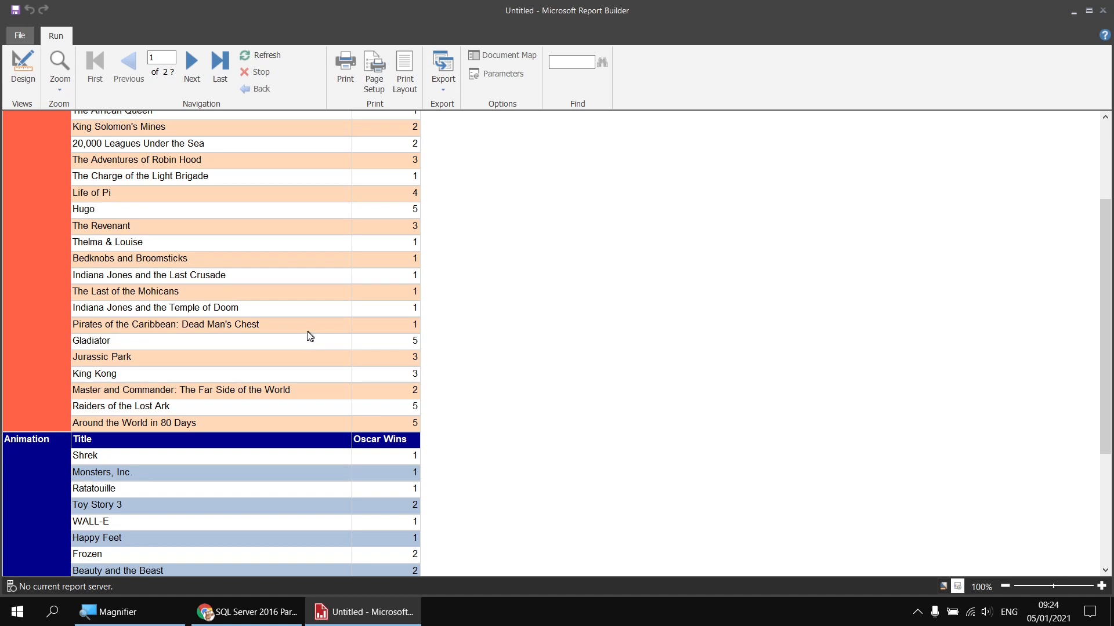
scroll(641, 293, up, 3)
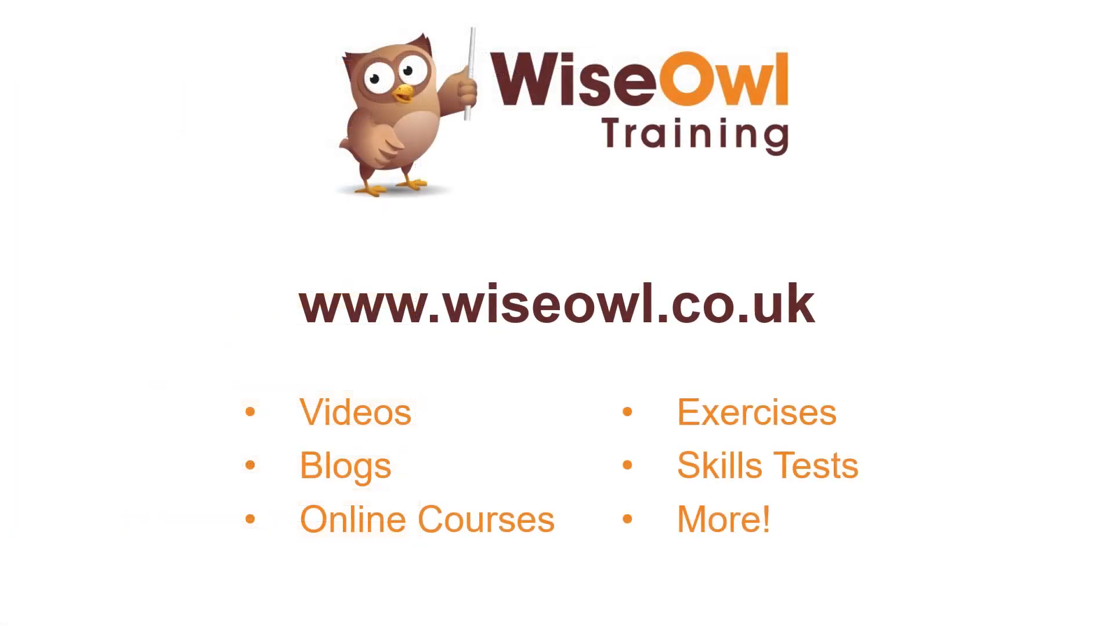